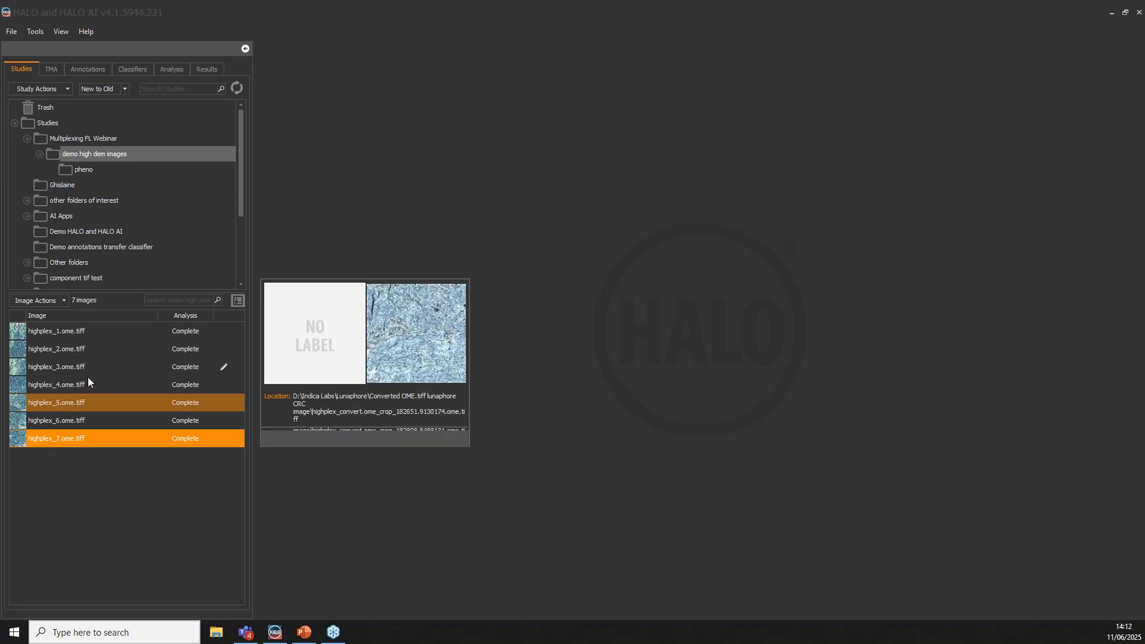
Open highplex_3.ome.tiff from the demo high dem images study and look through its channel list
double_click(96, 364)
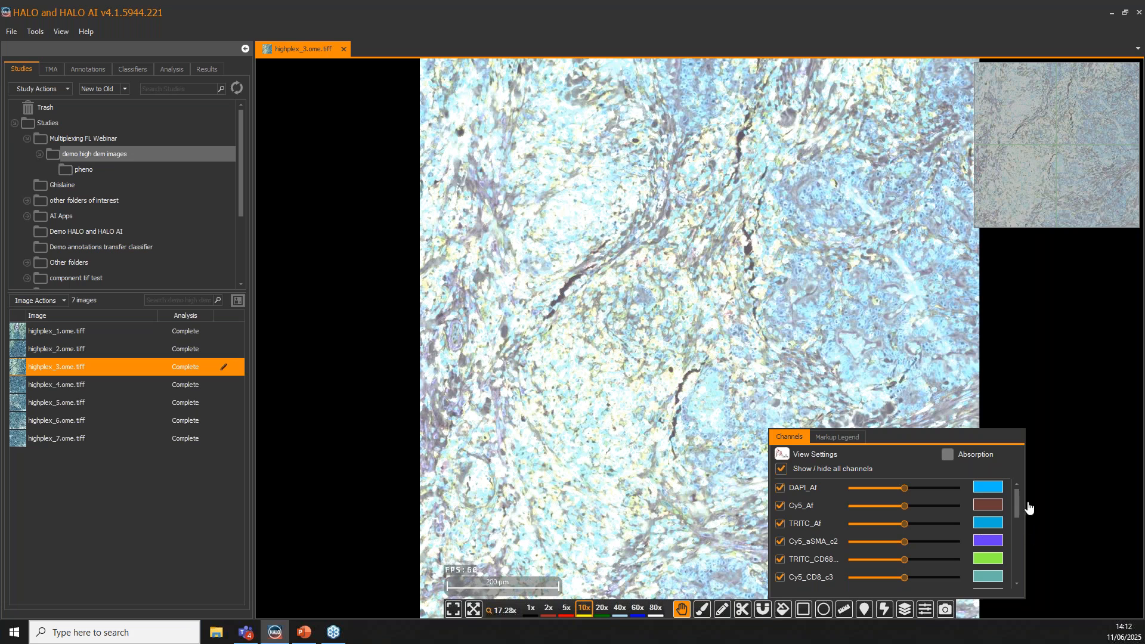
drag(1018, 501, 1014, 473)
Hide all channels, show DAPI_Af, Cy5_Af, TRITC_Af, Cy5_aSMA_c2 and Cy5_CD8_c3 one by one, and show all channels again for a closer look
click(781, 469)
click(780, 487)
click(780, 506)
click(780, 523)
click(780, 542)
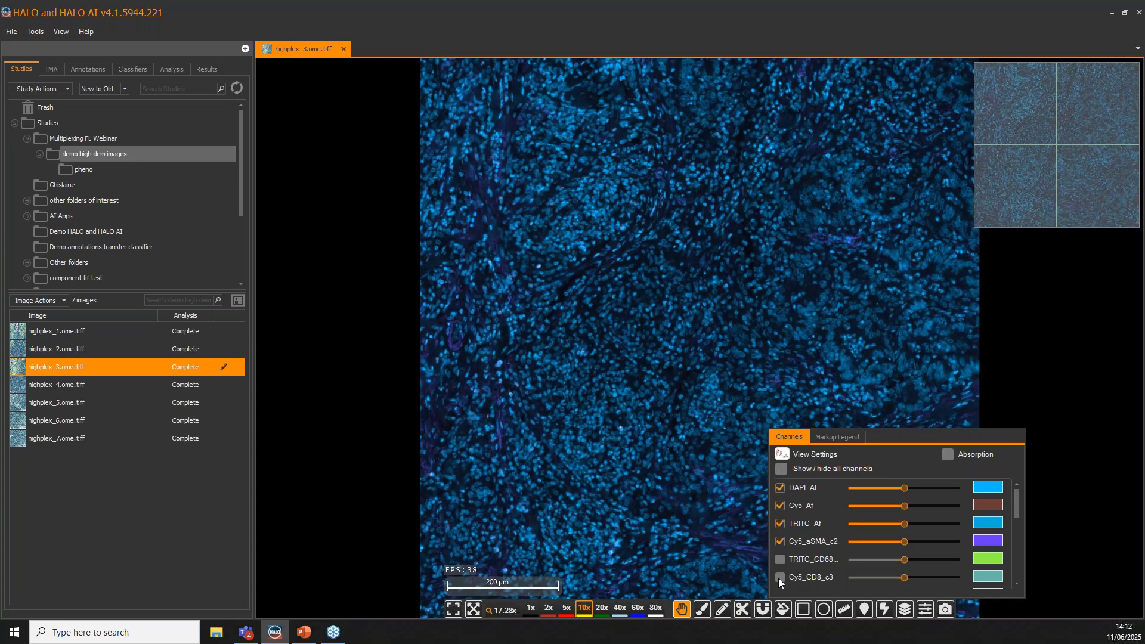
click(779, 577)
click(781, 470)
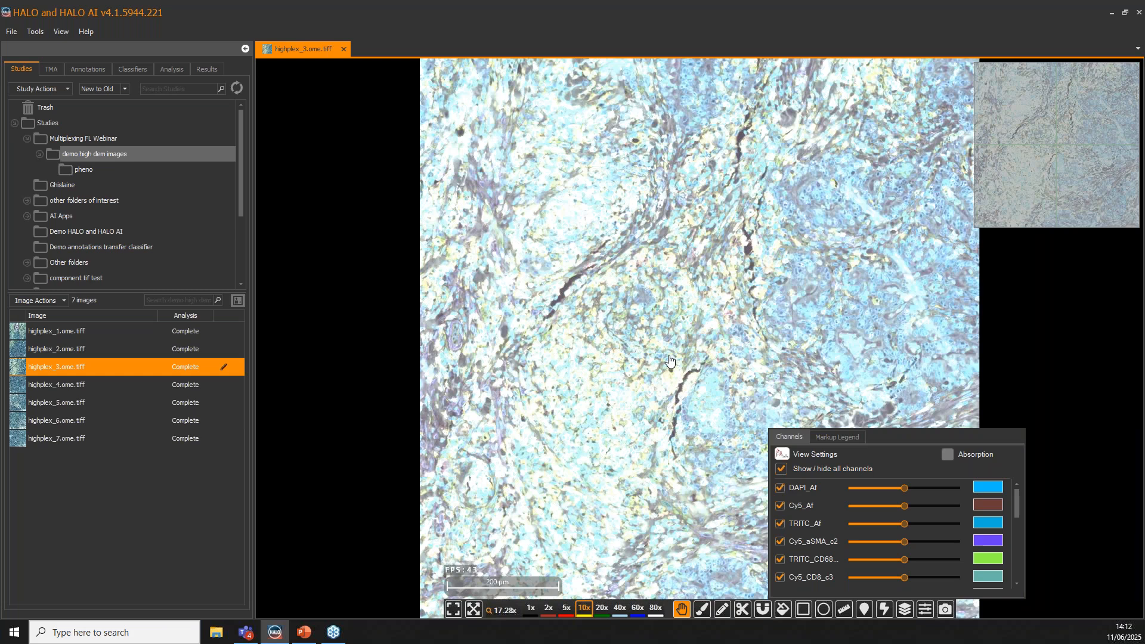
drag(669, 360, 677, 450)
scroll(699, 308, up, 3)
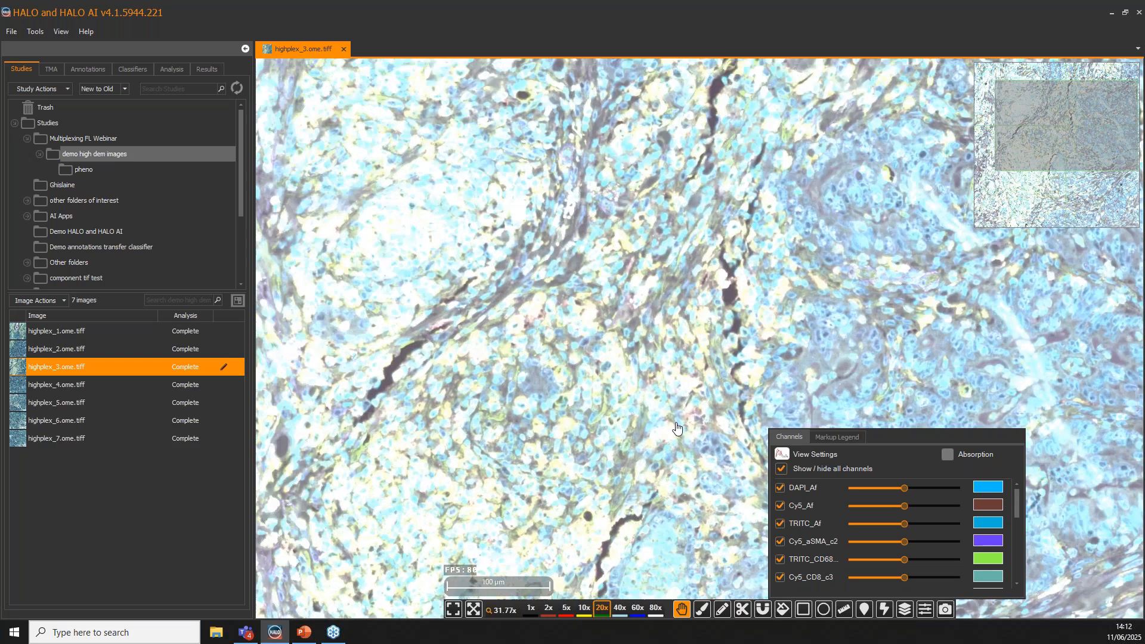
Open highplex_7.ome.tiff and tile both images vertically so they can be compared side by side
double_click(107, 438)
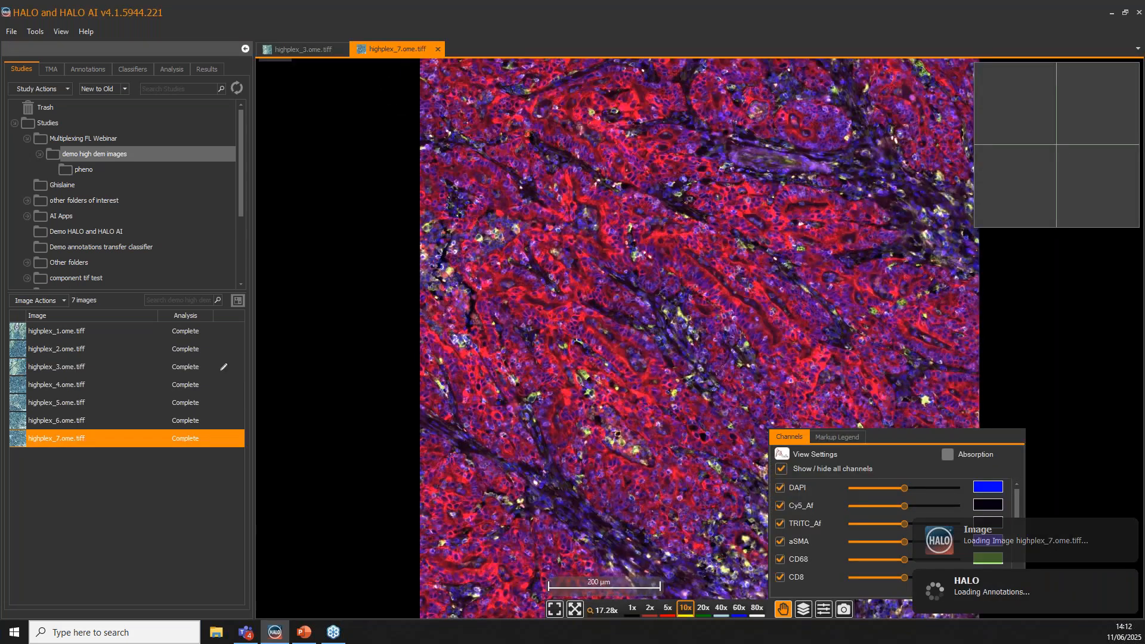
right_click(409, 51)
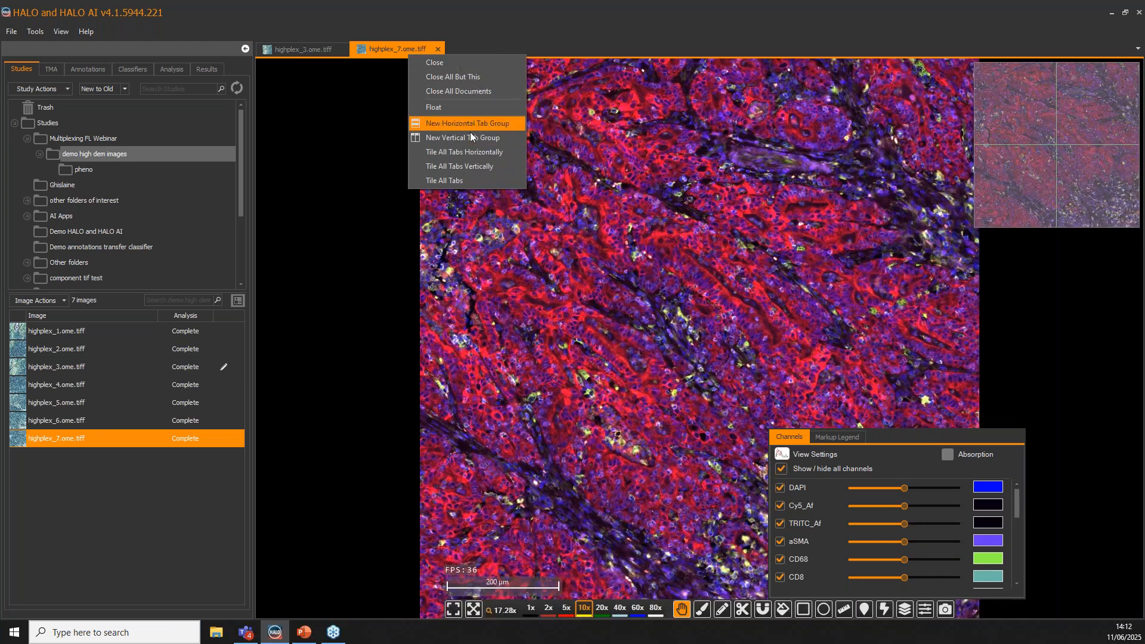
click(471, 162)
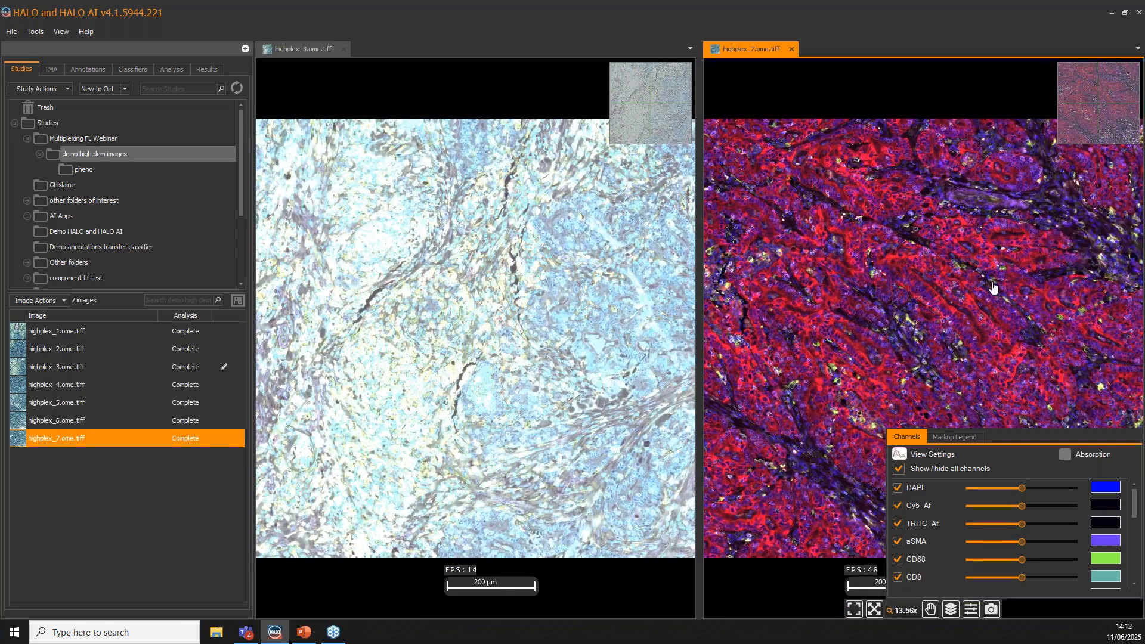
drag(976, 319, 863, 273)
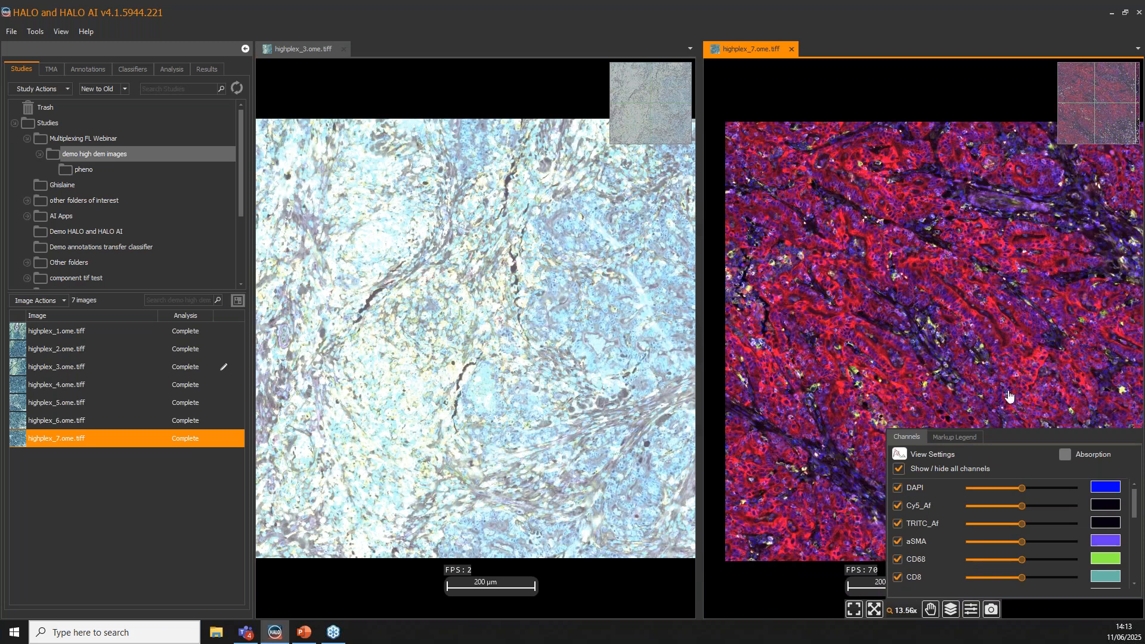
drag(911, 334, 897, 325)
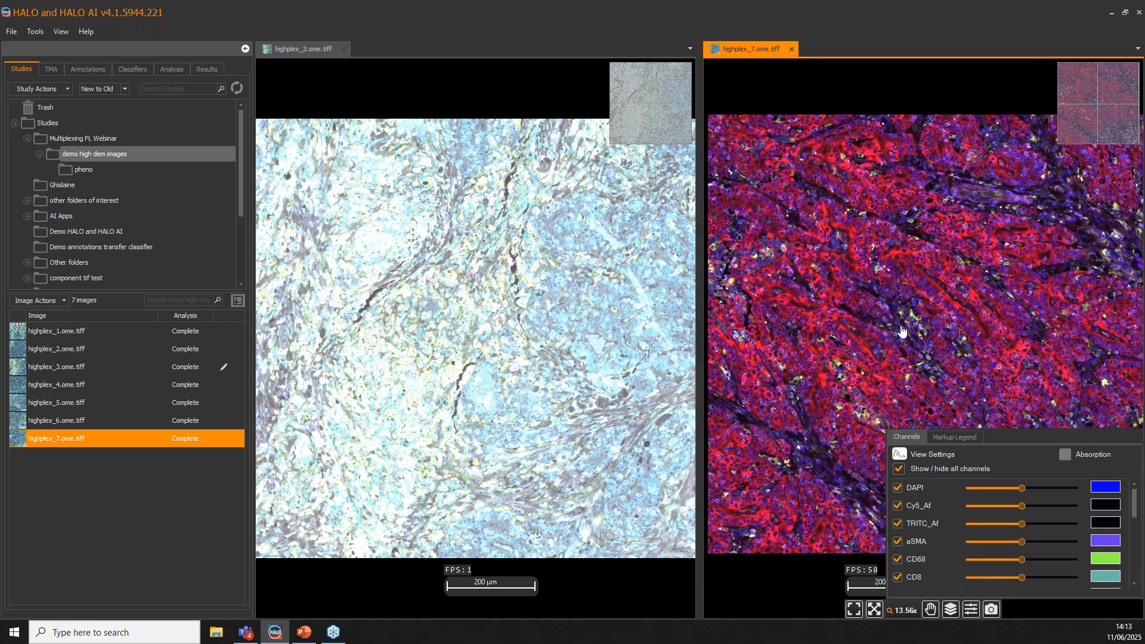
Try a black-in level of 27 on all channels of highplex_3.ome.tiff, isolate the DAPI_Af histogram, and discard the changes
click(472, 329)
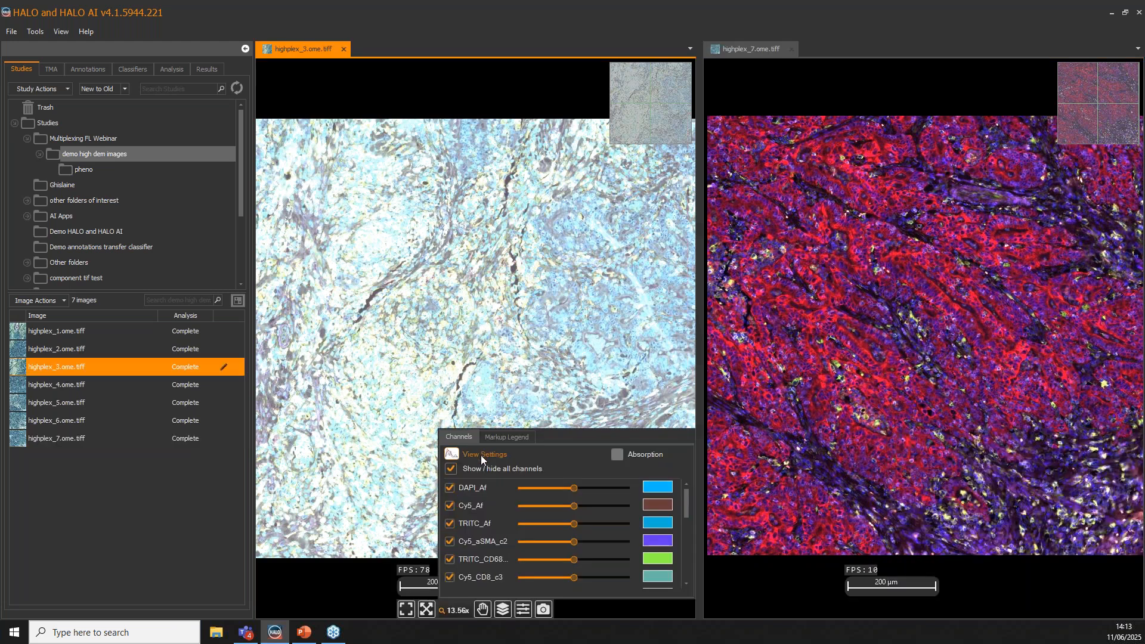
click(480, 455)
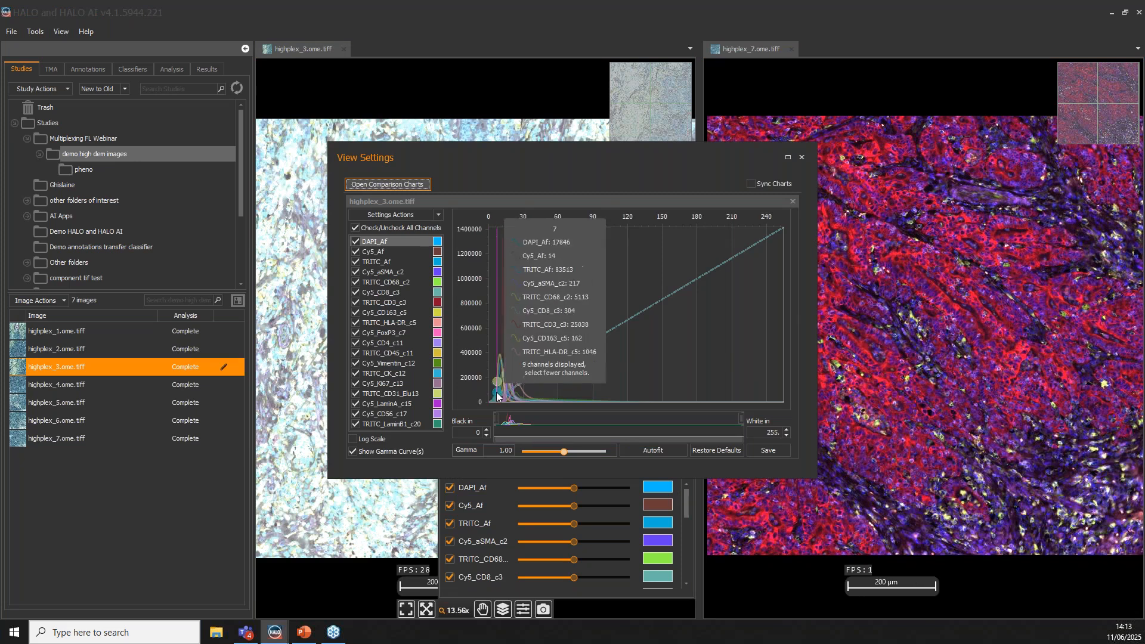
click(496, 416)
drag(496, 416, 524, 417)
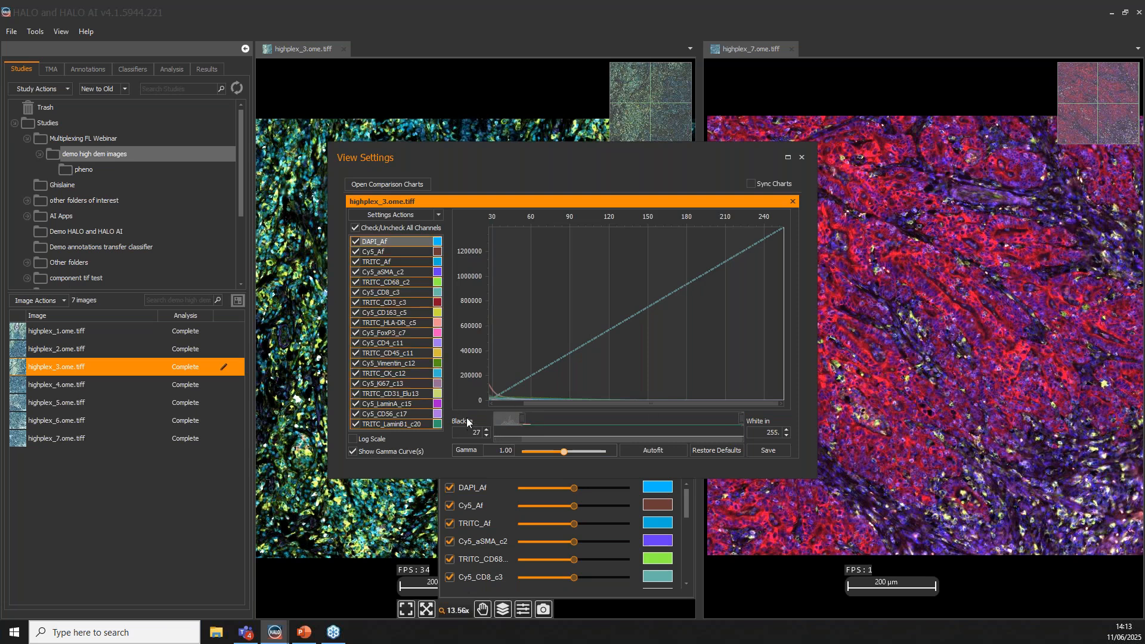
click(356, 228)
click(356, 241)
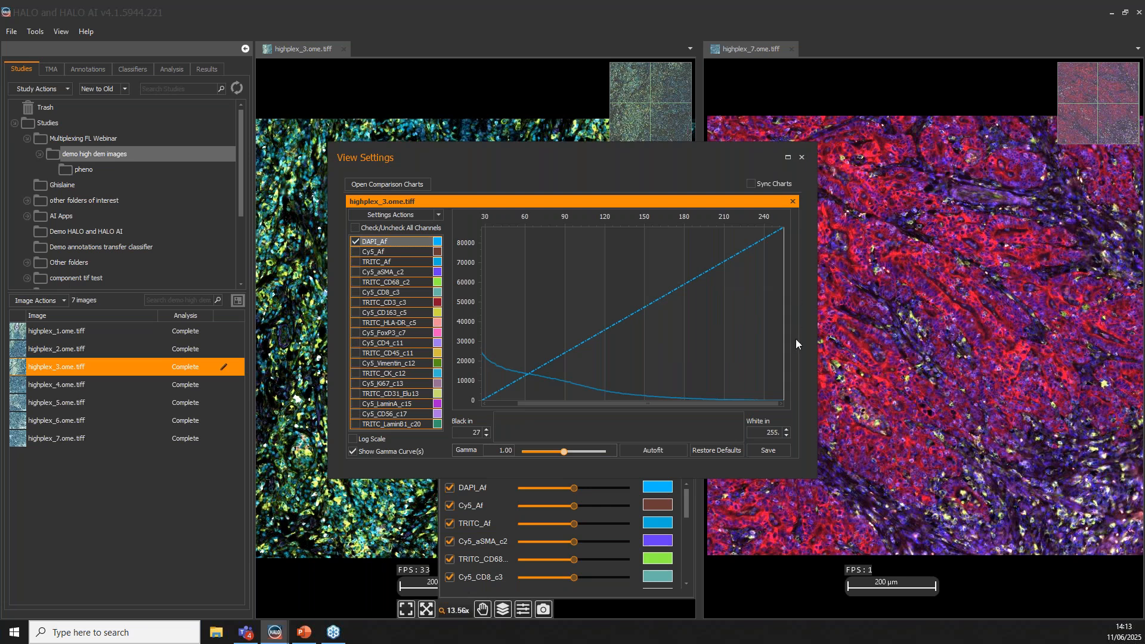
click(804, 157)
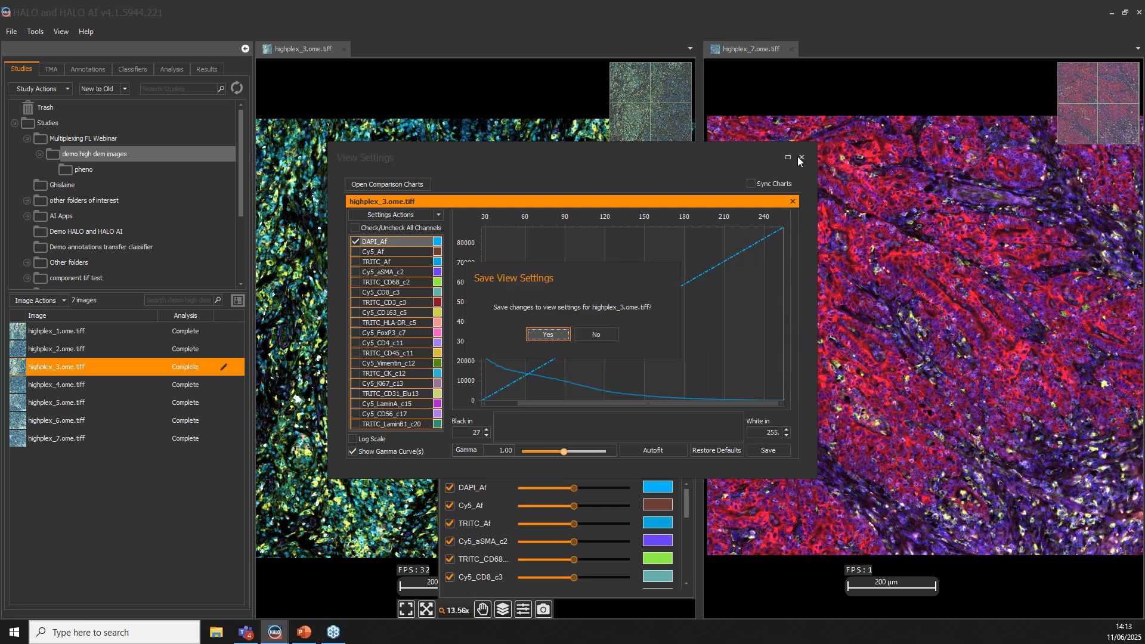
click(594, 336)
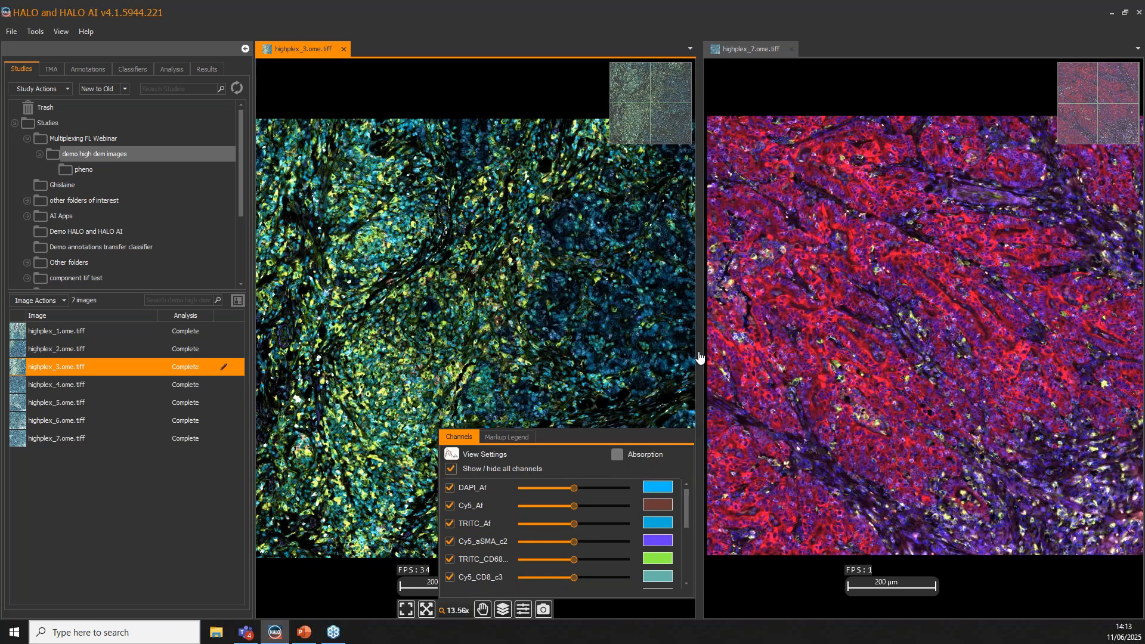
Enable applying channel names in the batch application of highplex_7.ome.tiff's view settings, select highplex_3.ome.tiff, and cancel without applying
click(803, 264)
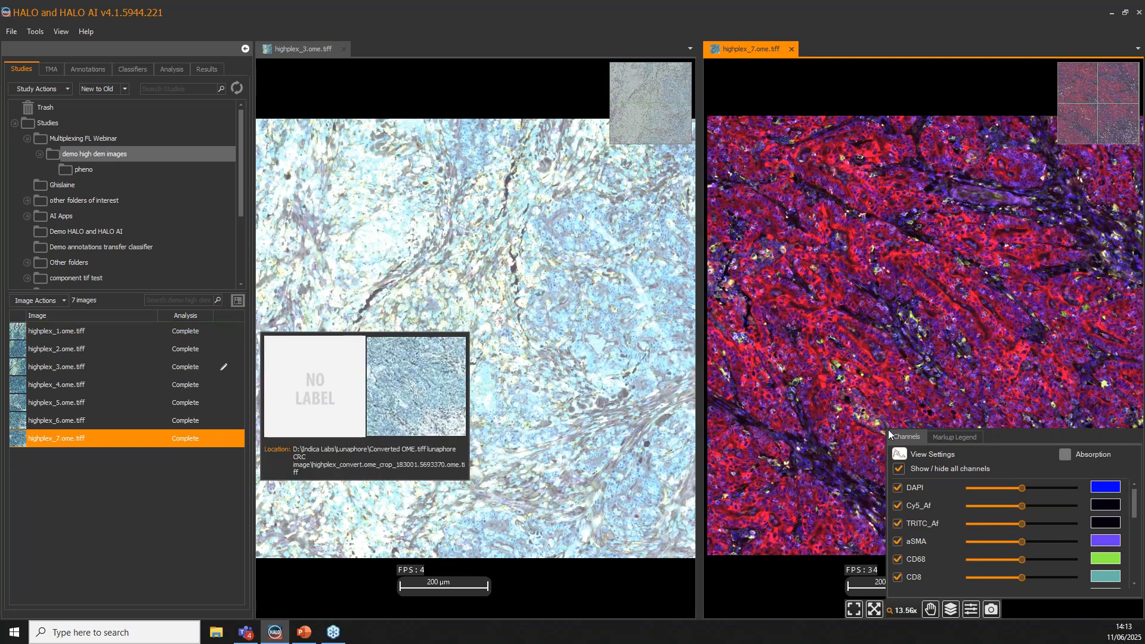
click(924, 455)
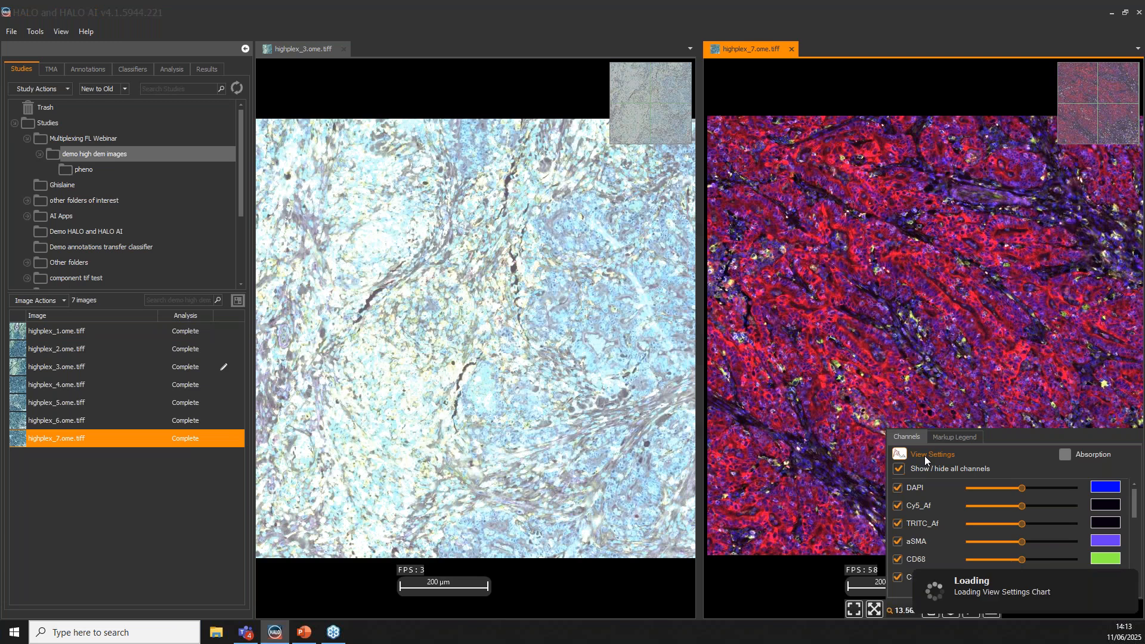
drag(548, 165, 824, 92)
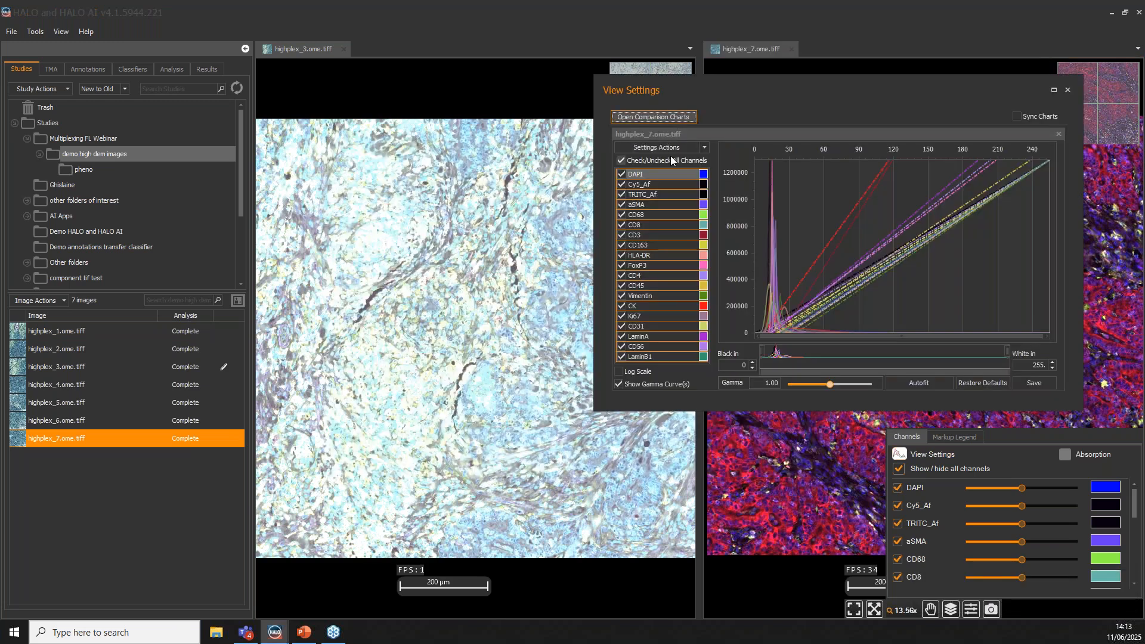
click(689, 147)
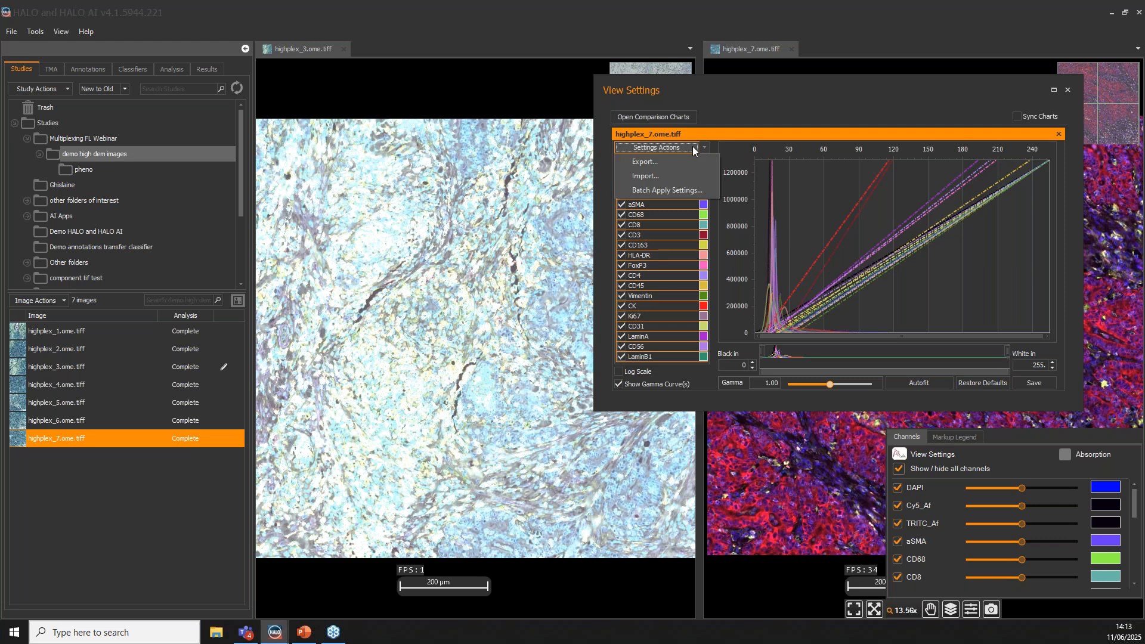
click(677, 192)
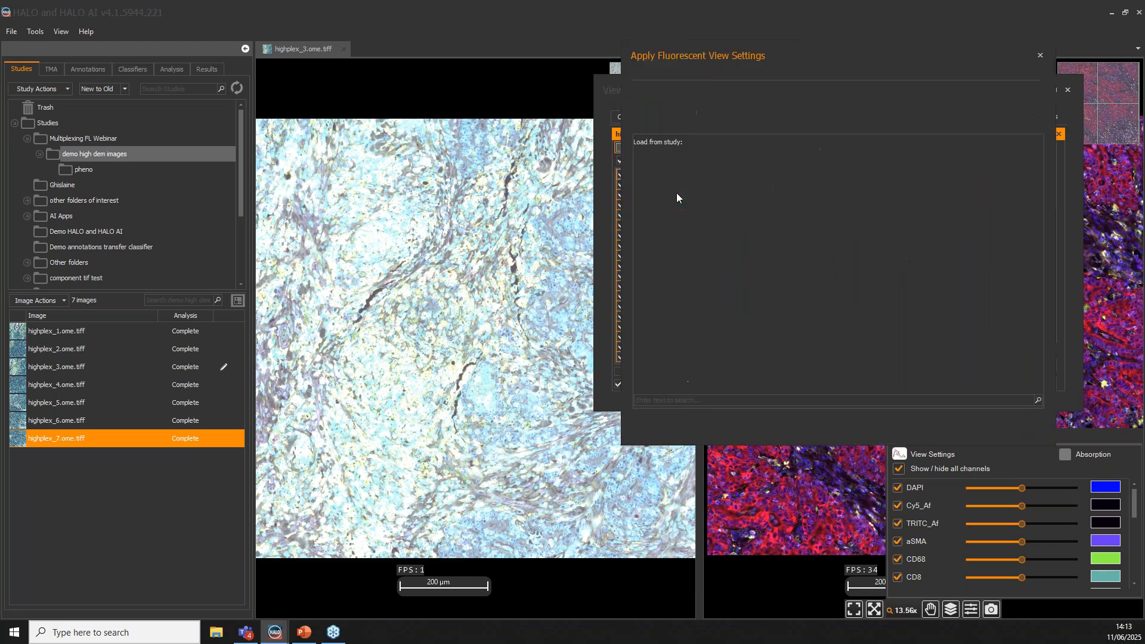
click(675, 190)
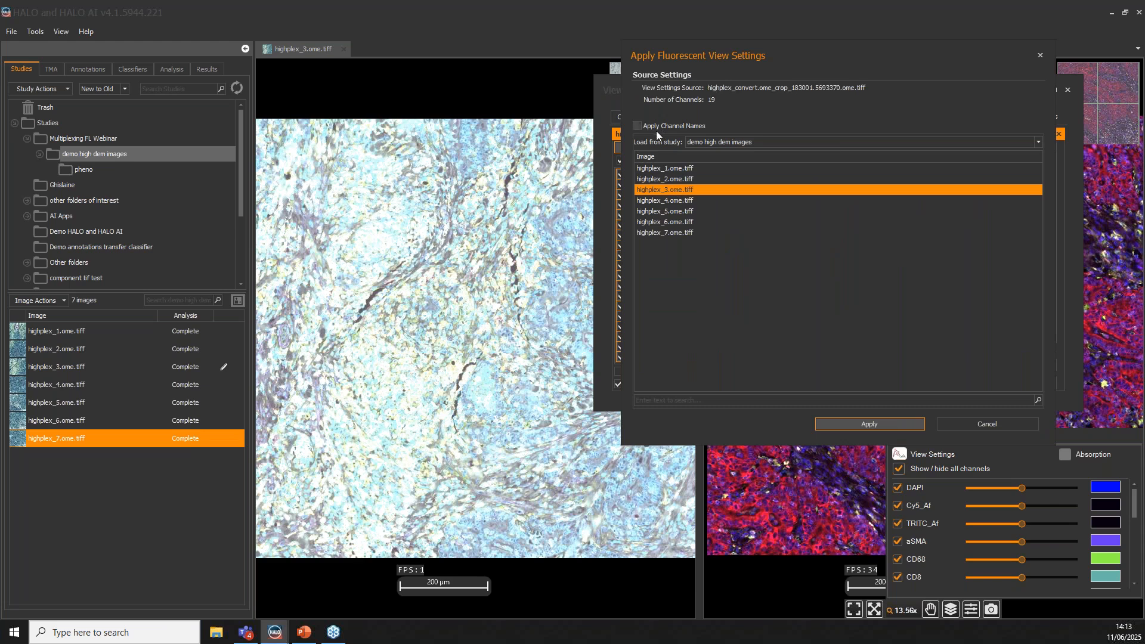
click(641, 125)
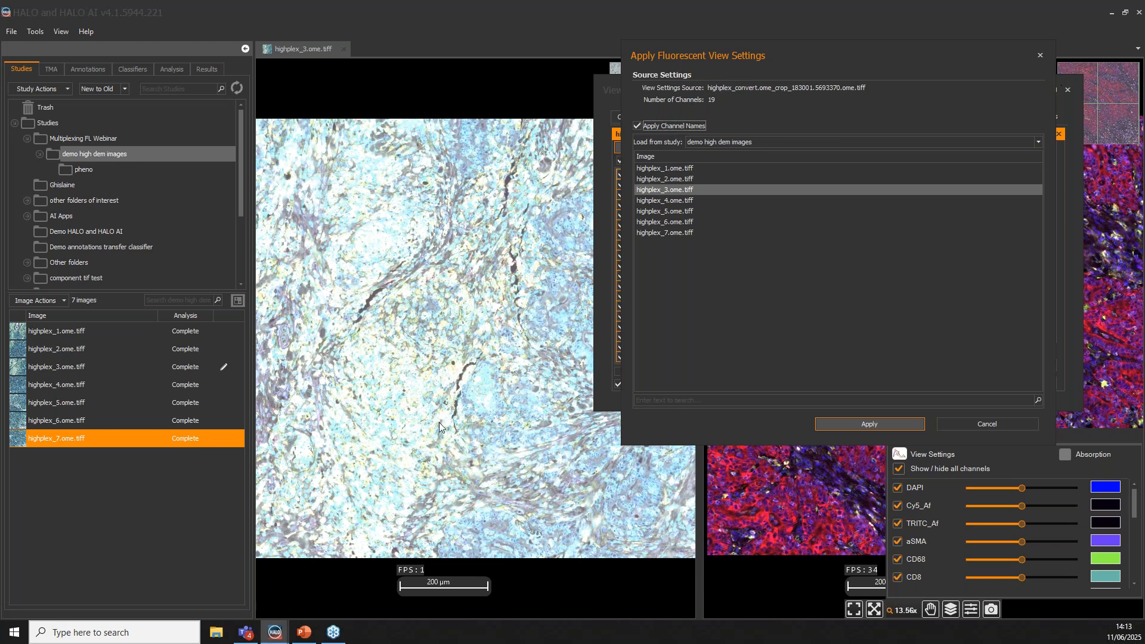
click(1003, 422)
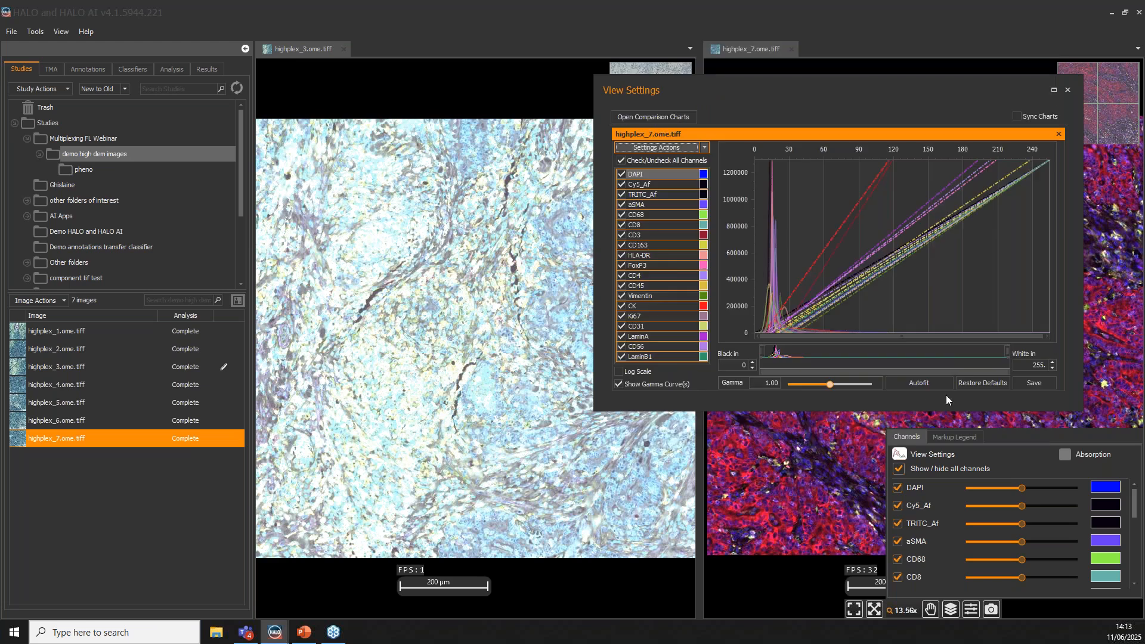
Compare the channel names of highplex_3.ome.tiff with those of highplex_7.ome.tiff and view the channel renaming option for TRITC_Af
click(577, 462)
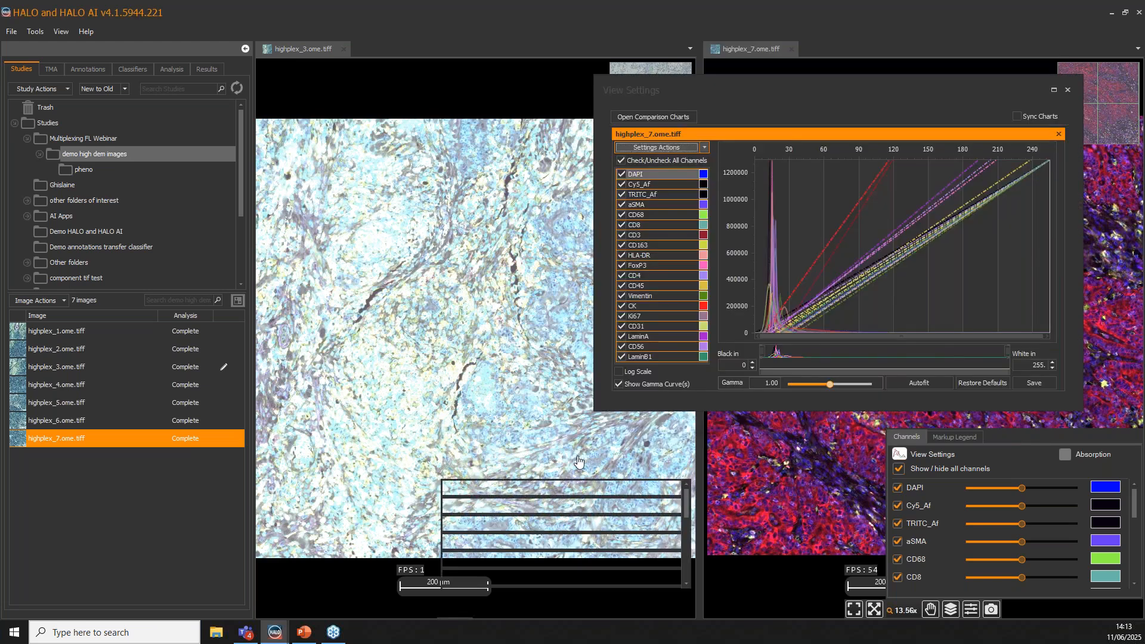
drag(684, 512, 672, 544)
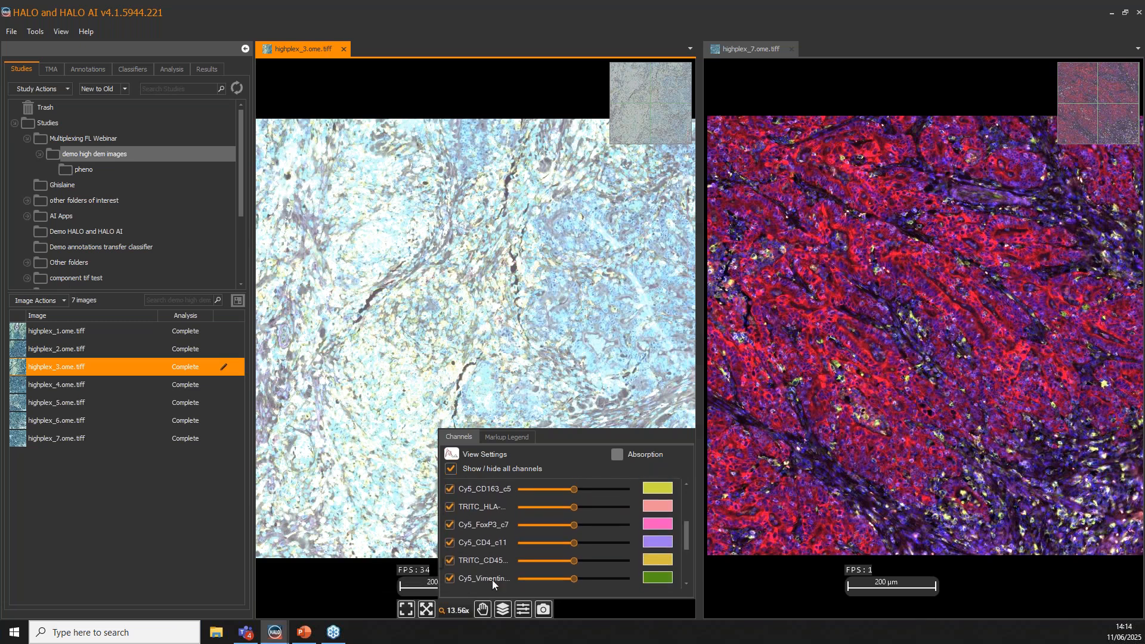
click(920, 504)
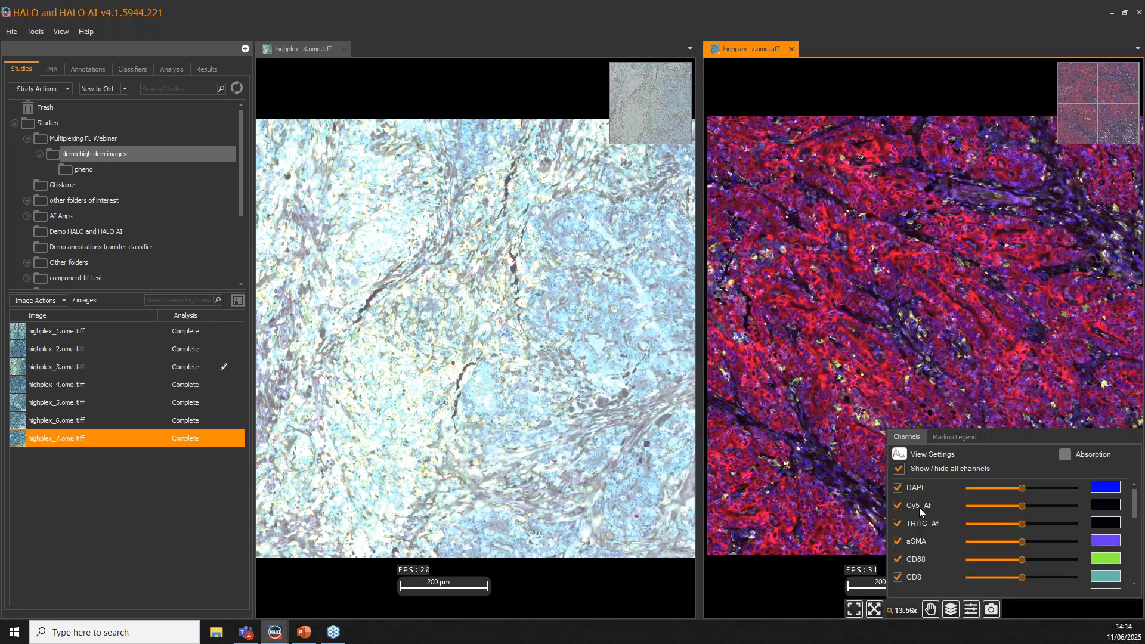
right_click(913, 526)
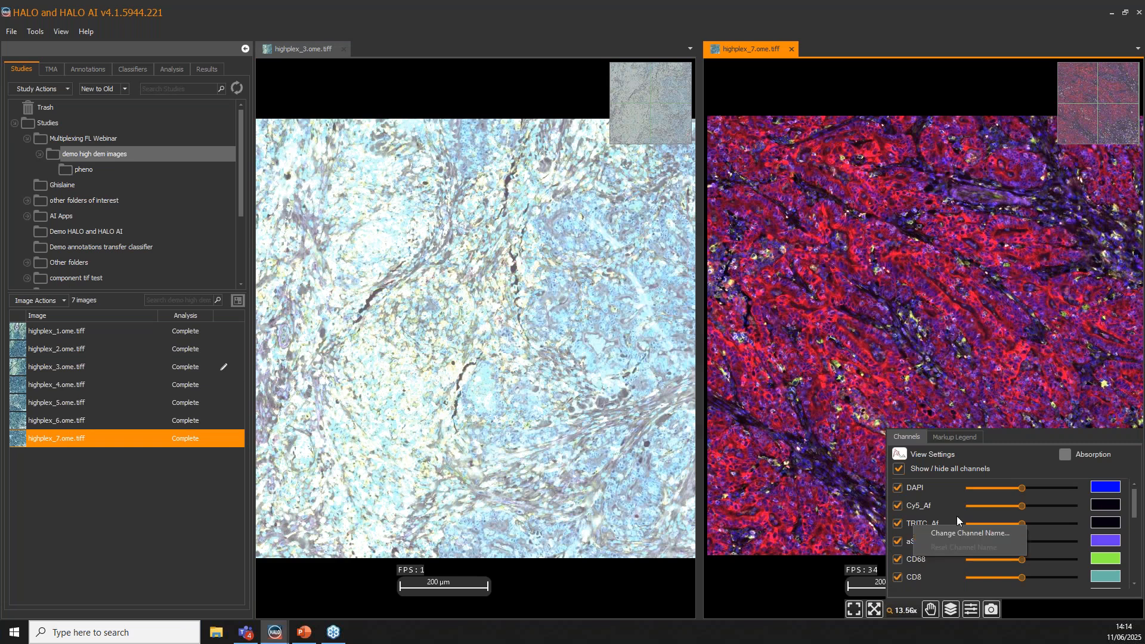
Batch apply highplex_7.ome.tiff's view settings, including channel names, to highplex_3.ome.tiff and close the view settings
click(940, 453)
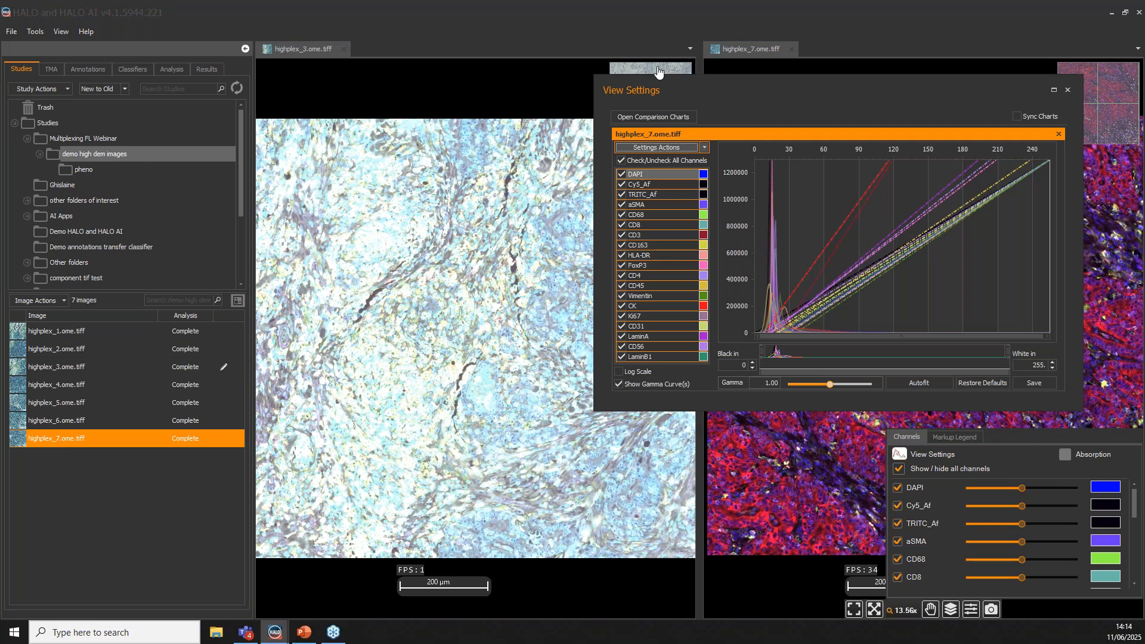
click(706, 148)
click(681, 191)
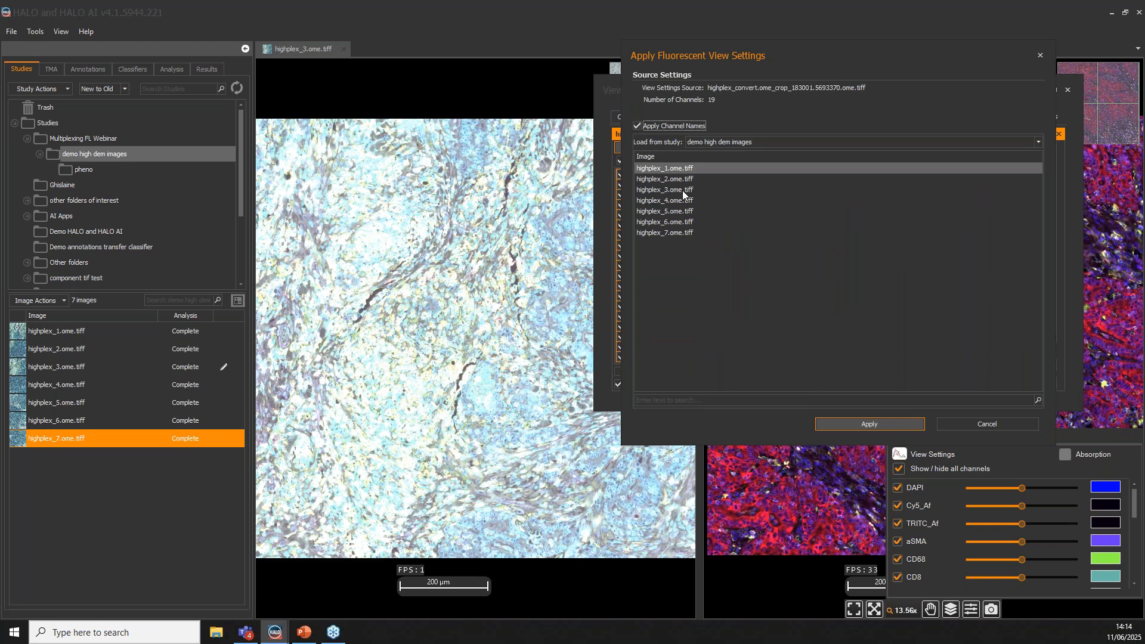
click(682, 190)
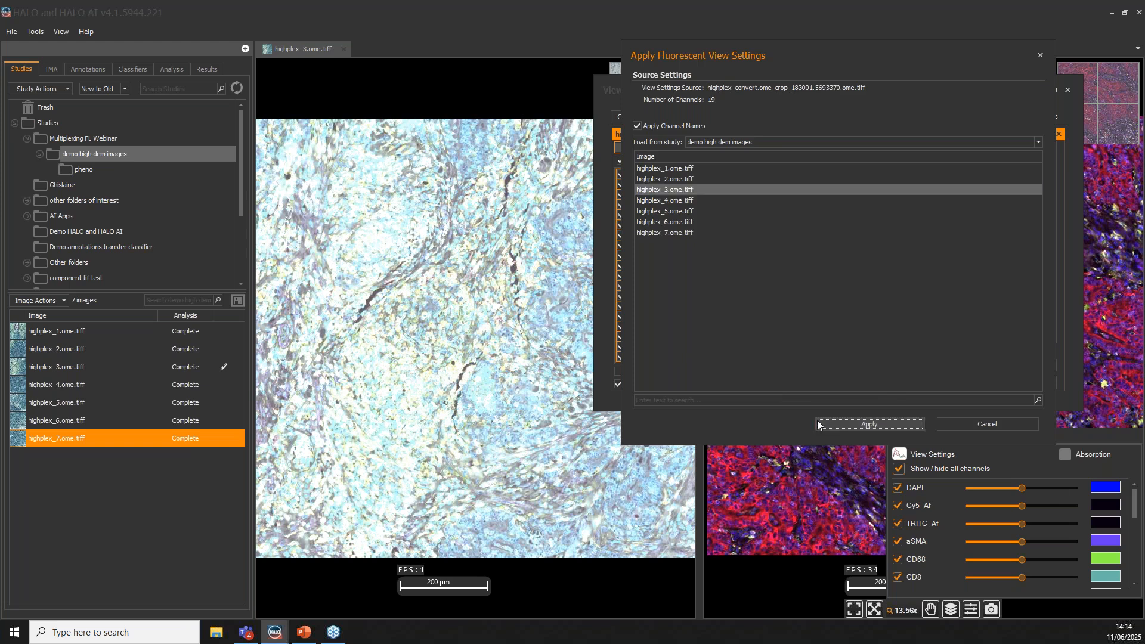
click(818, 422)
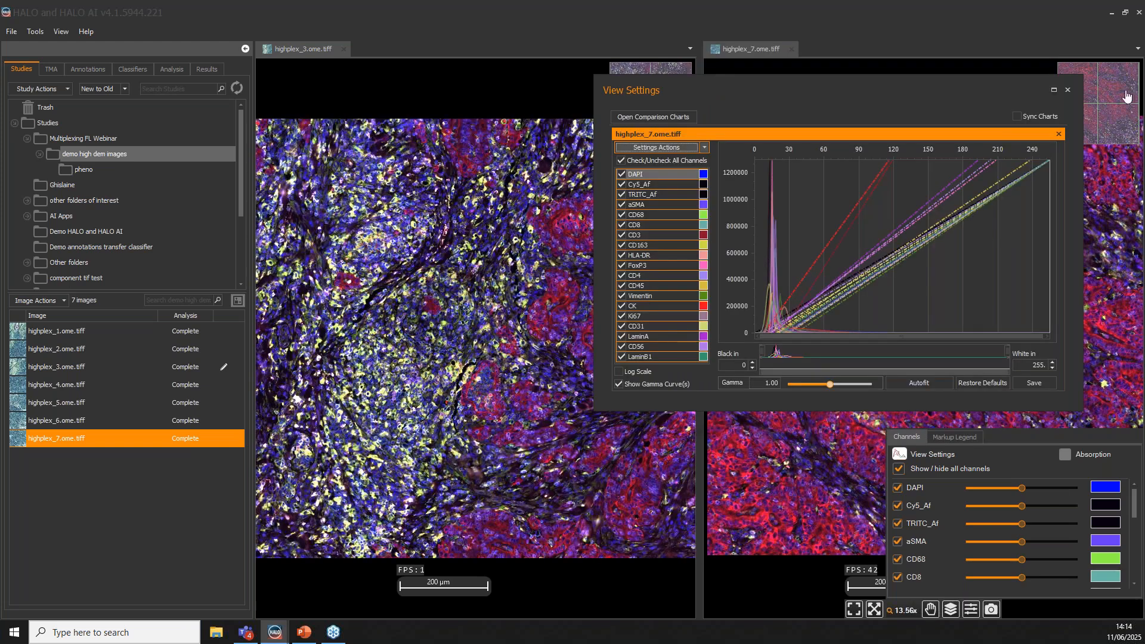
click(1068, 89)
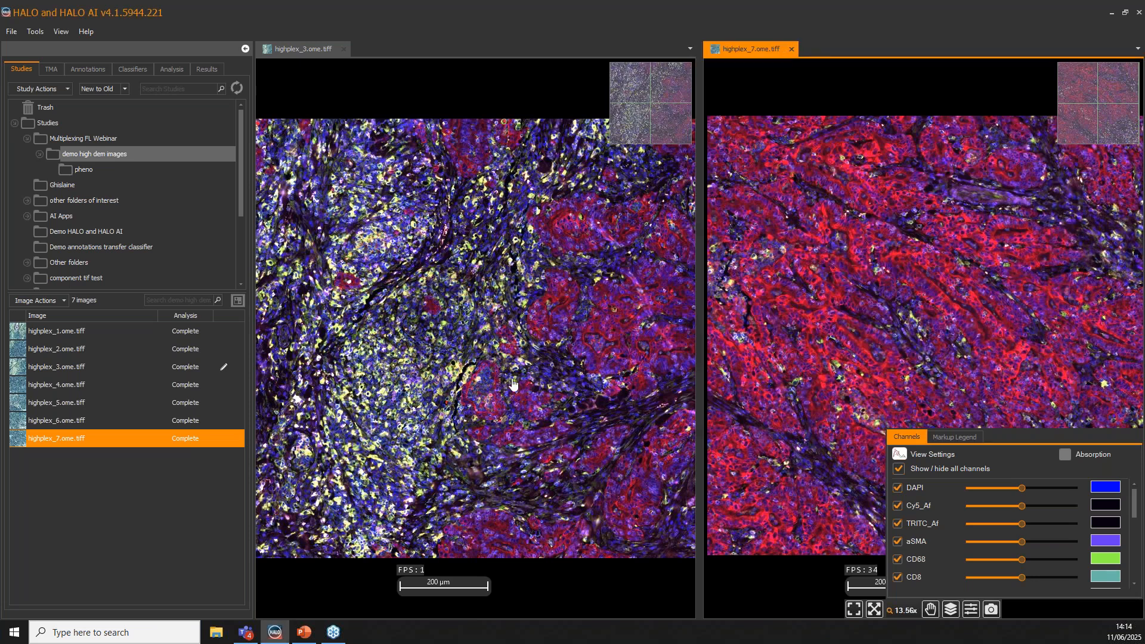
Examine the image and channel names of highplex_3.ome.tiff, and open highplex_6.ome.tiff alongside highplex_7.ome.tiff
click(559, 319)
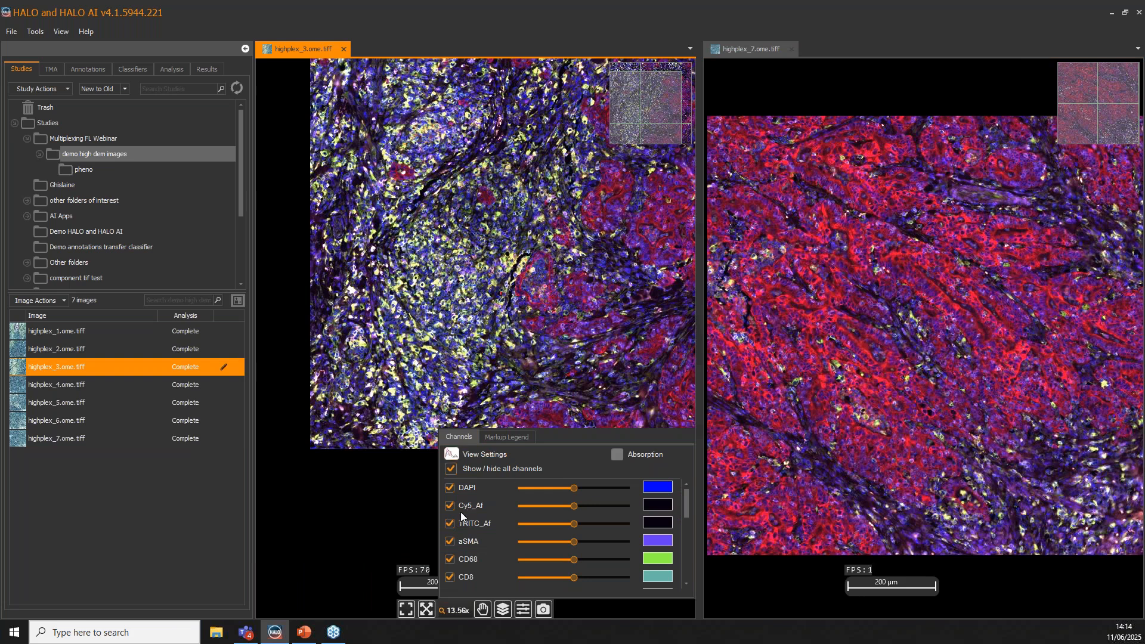
drag(519, 247, 467, 333)
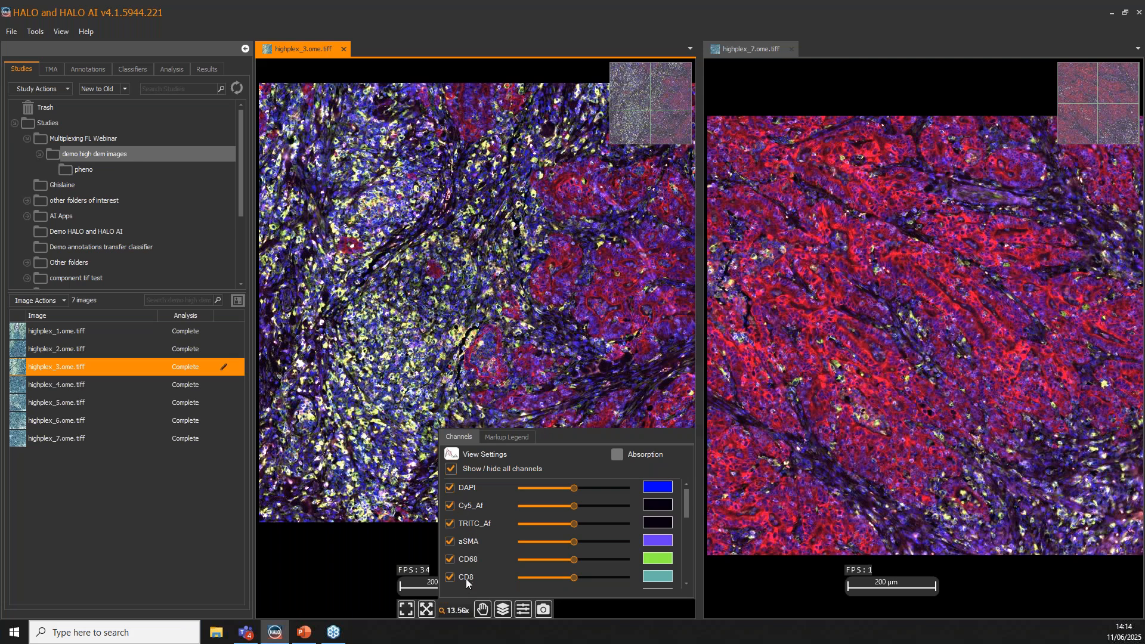
double_click(58, 421)
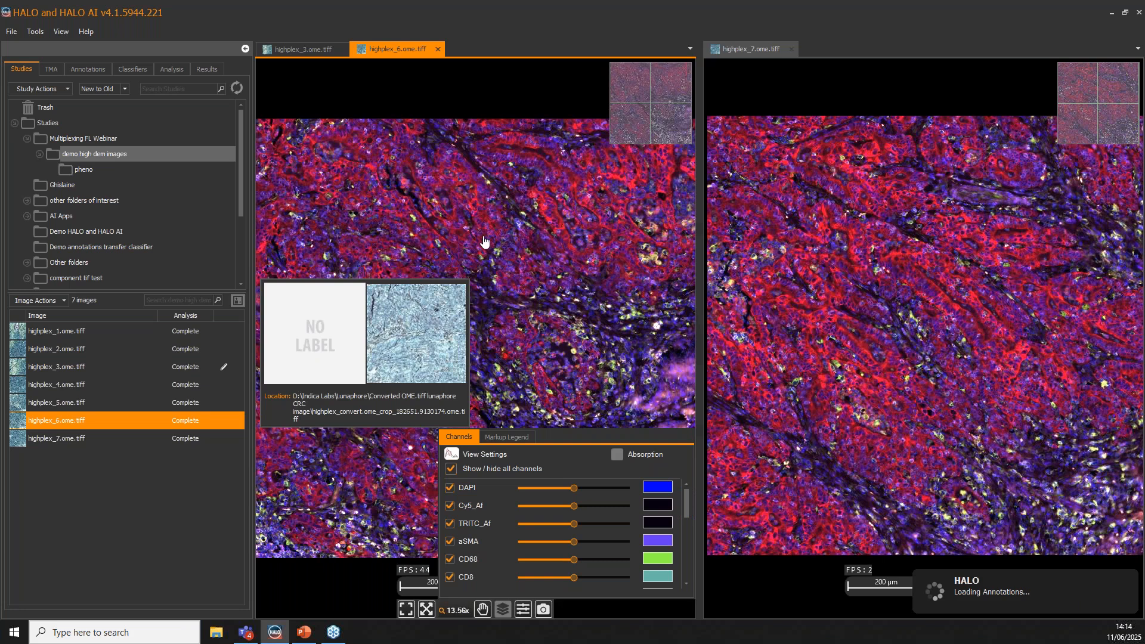
Open comparison charts in the view settings for highplex_3.ome.tiff, highplex_6.ome.tiff and highplex_7.ome.tiff
click(504, 451)
click(666, 117)
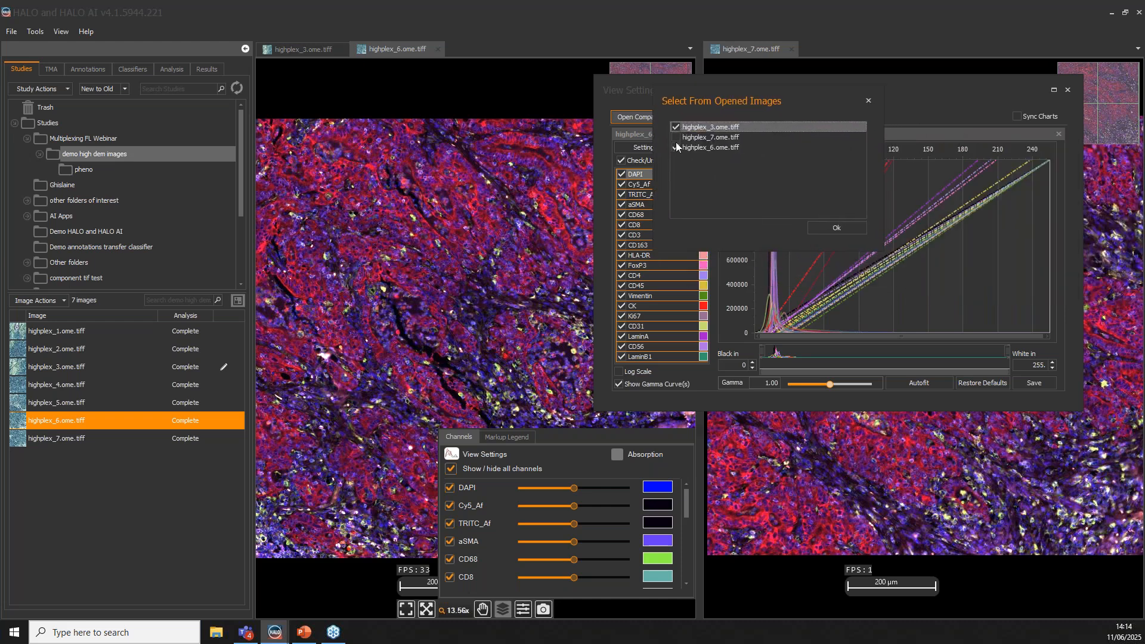
click(675, 138)
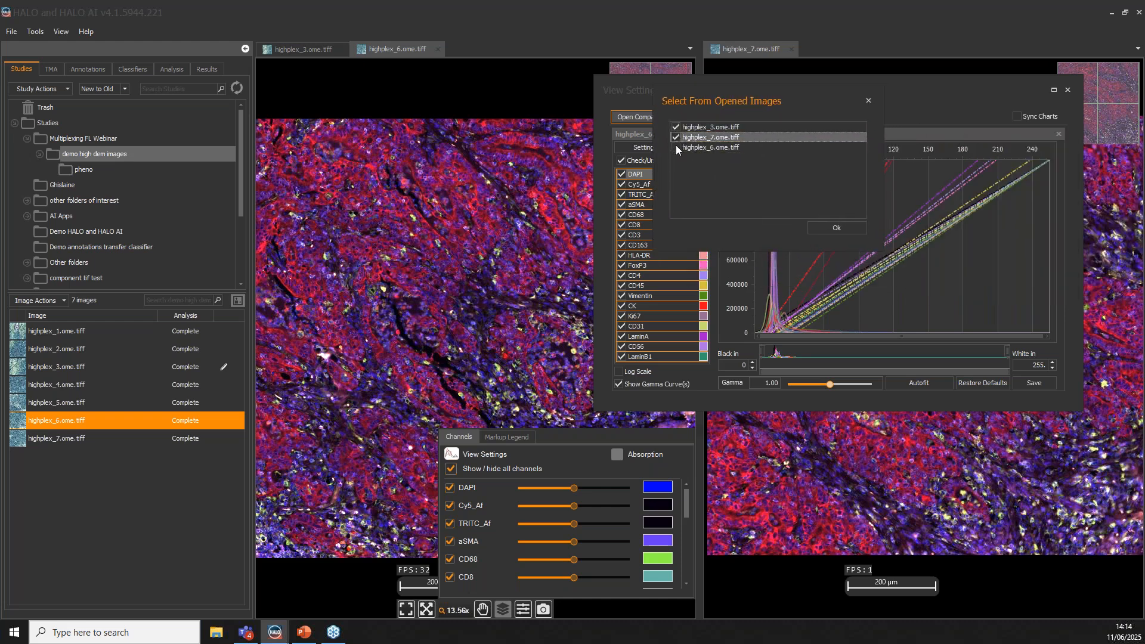
click(823, 227)
drag(811, 98, 480, 28)
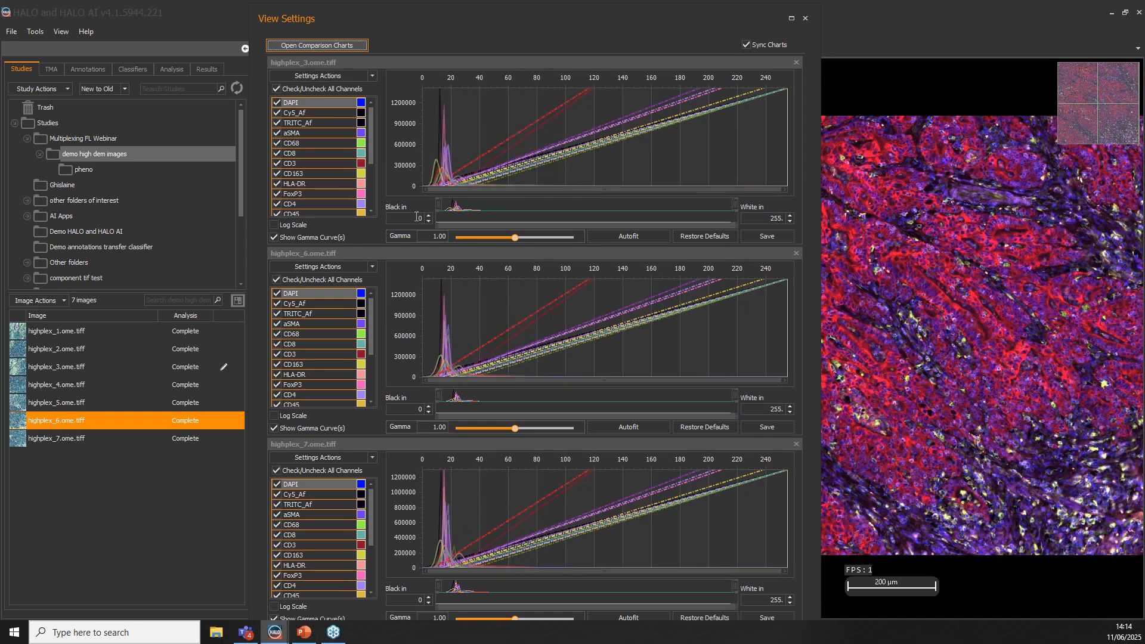
Compare the low-intensity channel histograms of the three images in the comparison charts, and close the view settings
scroll(456, 155, up, 5)
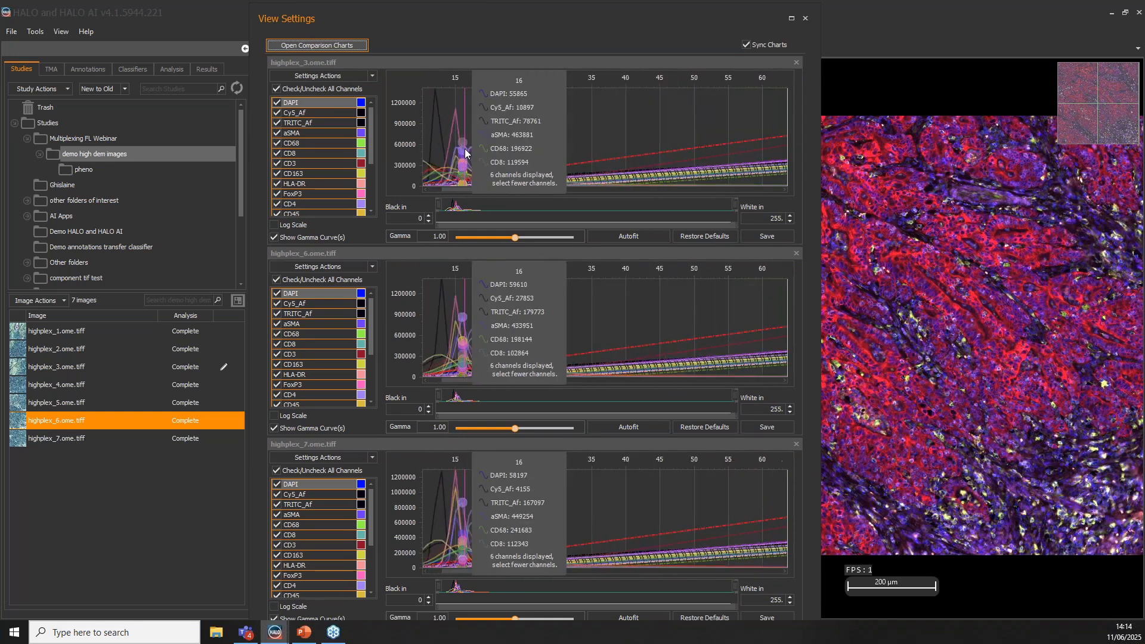
scroll(465, 153, down, 2)
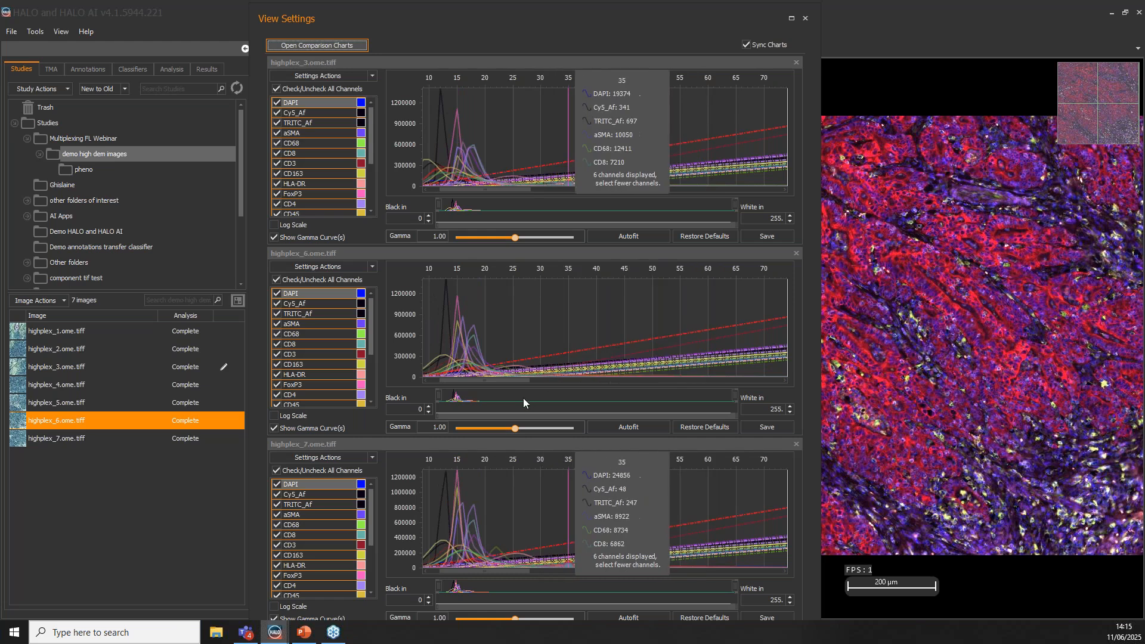
drag(510, 380, 479, 380)
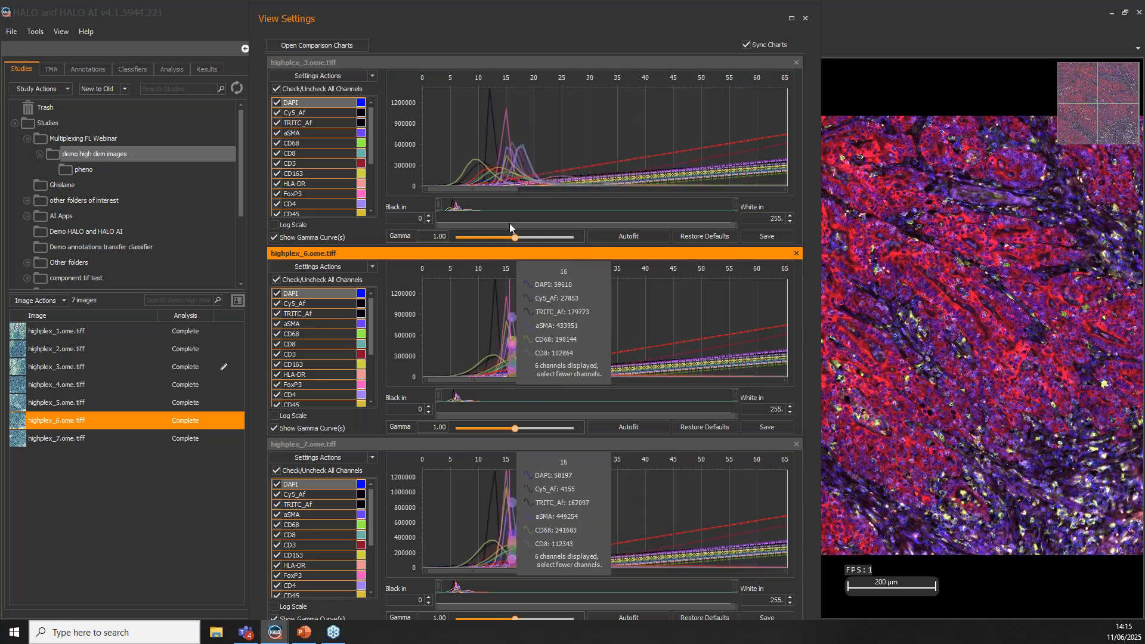
click(804, 18)
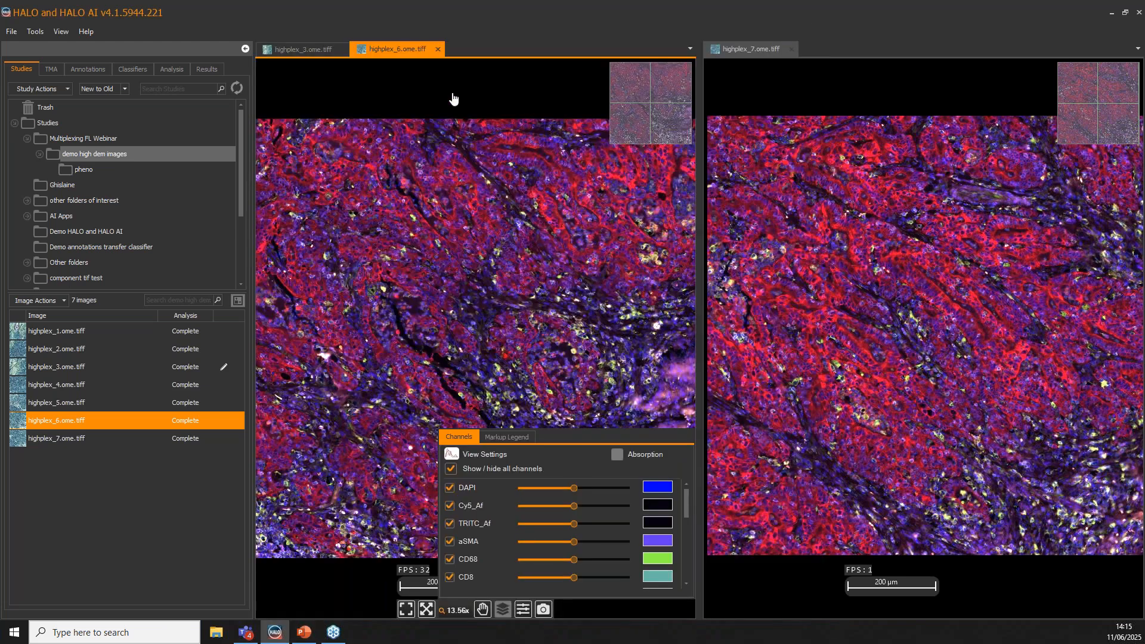
Close all open images except highplex_3.ome.tiff and examine its tissue
right_click(303, 50)
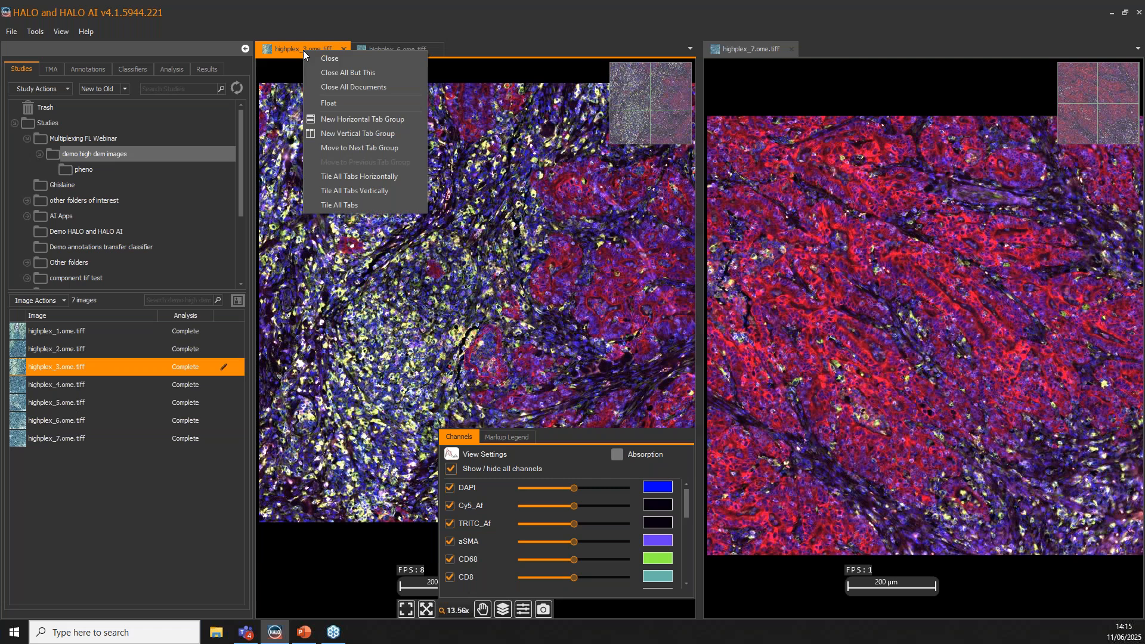
click(360, 76)
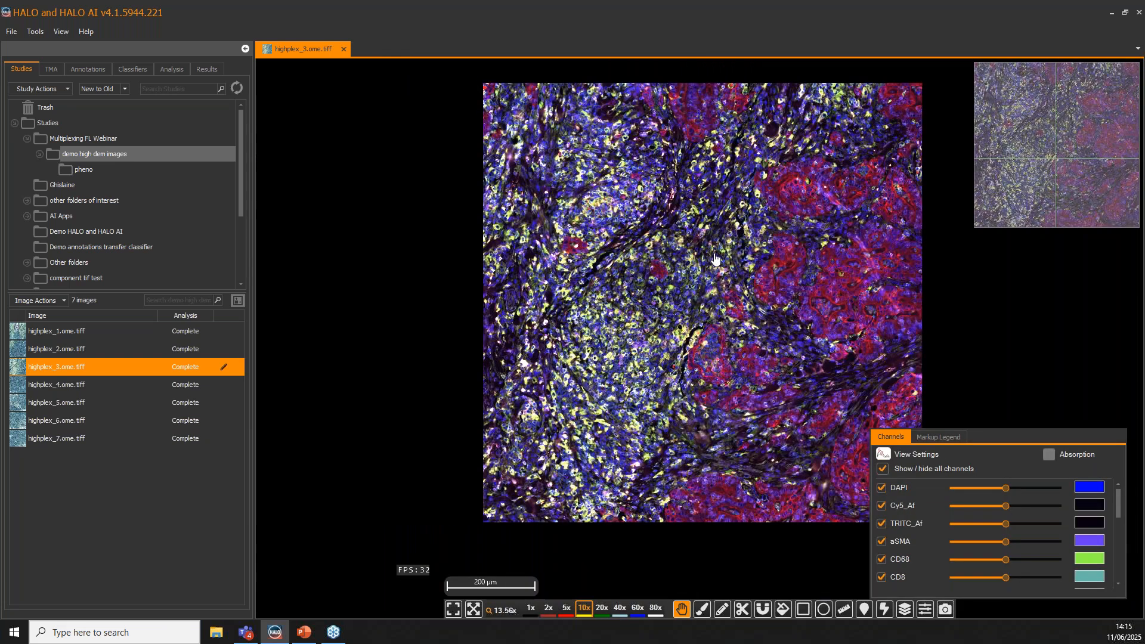
drag(763, 326, 634, 347)
scroll(702, 344, up, 1)
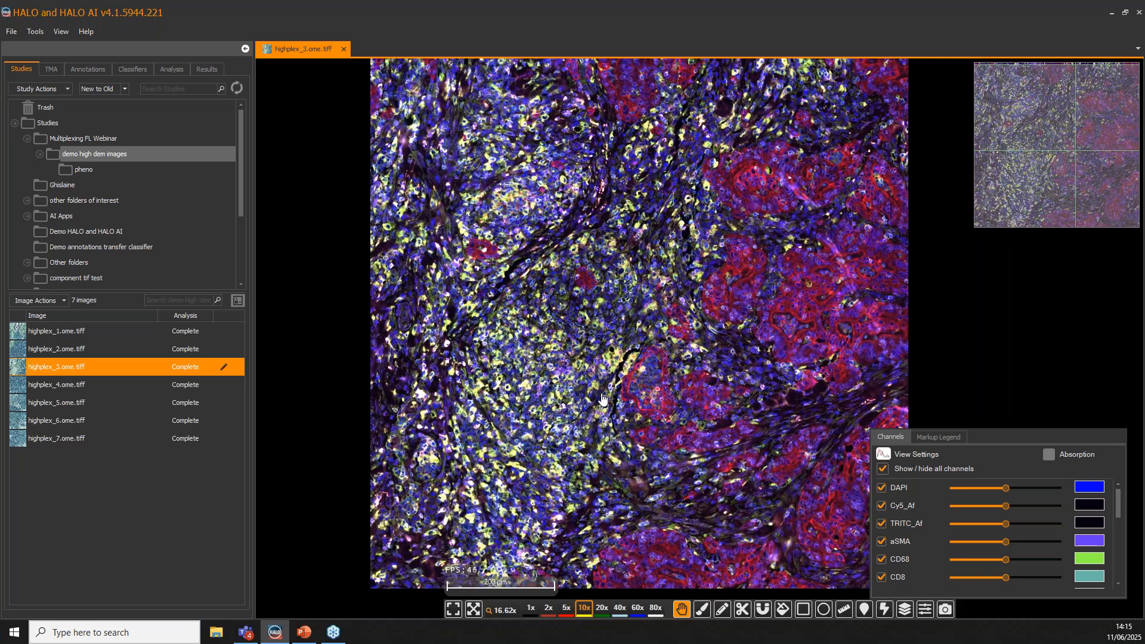
drag(601, 407, 568, 389)
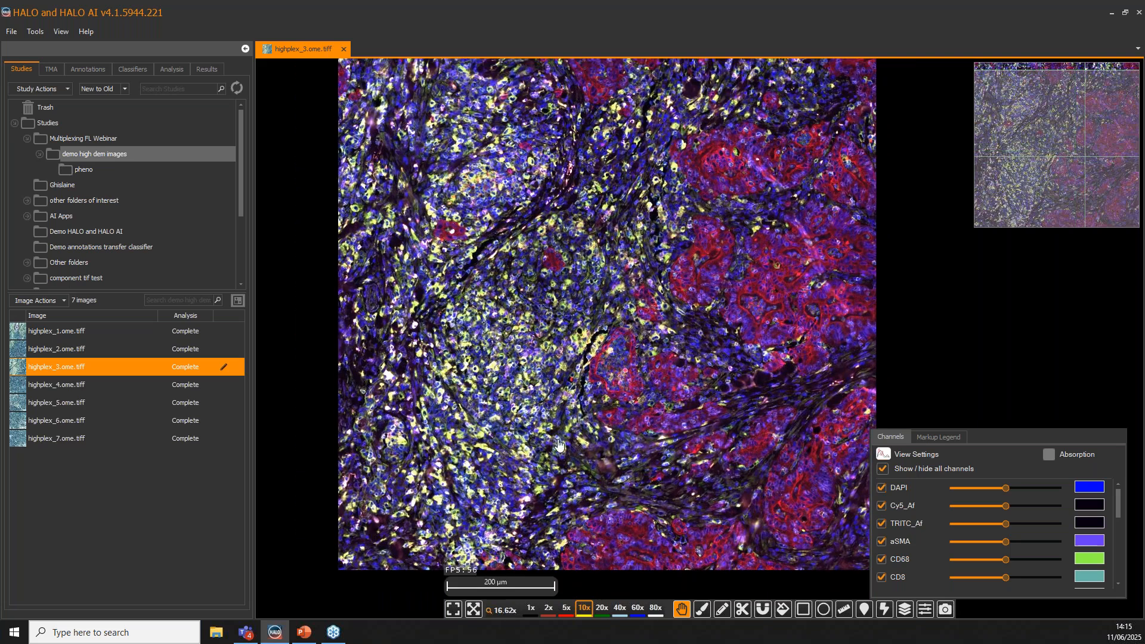
Open highplex_6.ome.tiff from the study and examine different regions of its tissue
double_click(97, 415)
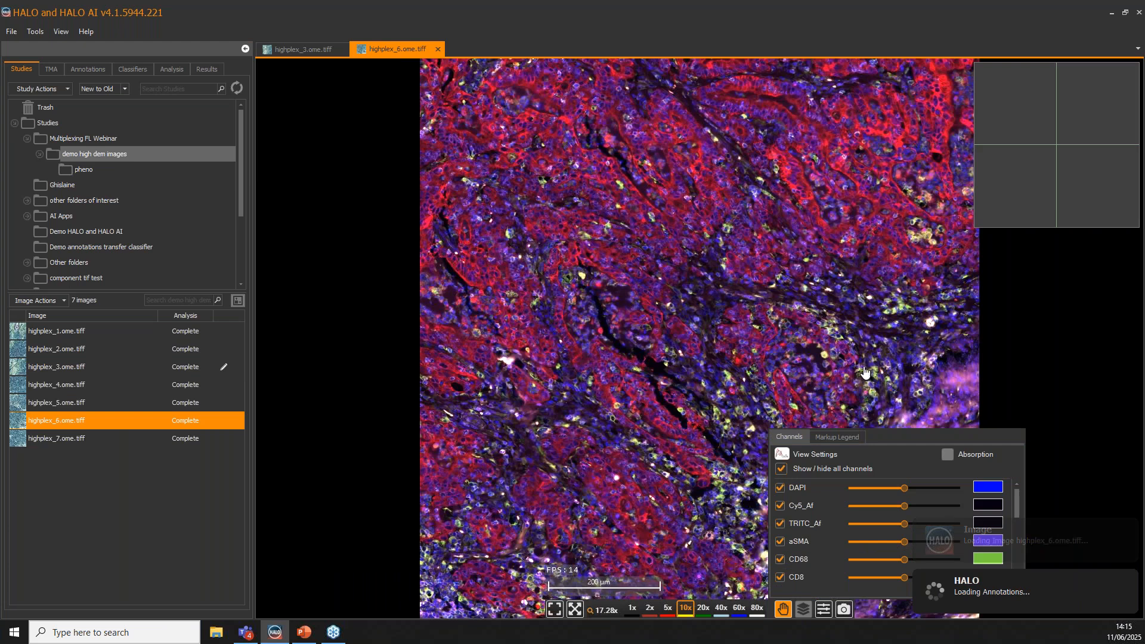
drag(865, 373, 631, 322)
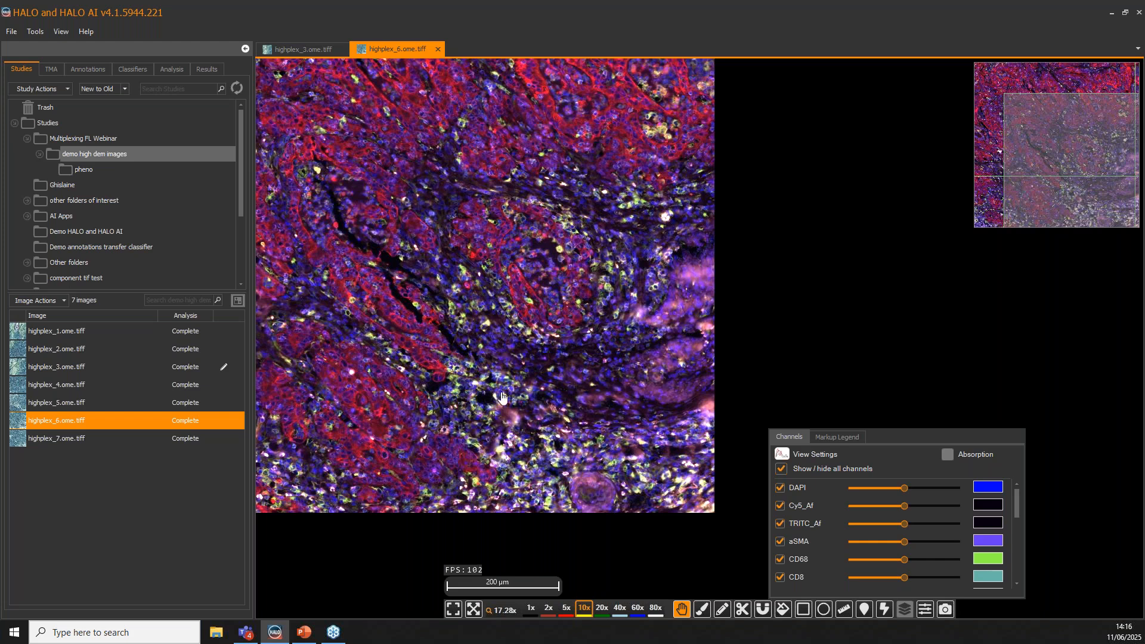
drag(502, 393, 853, 427)
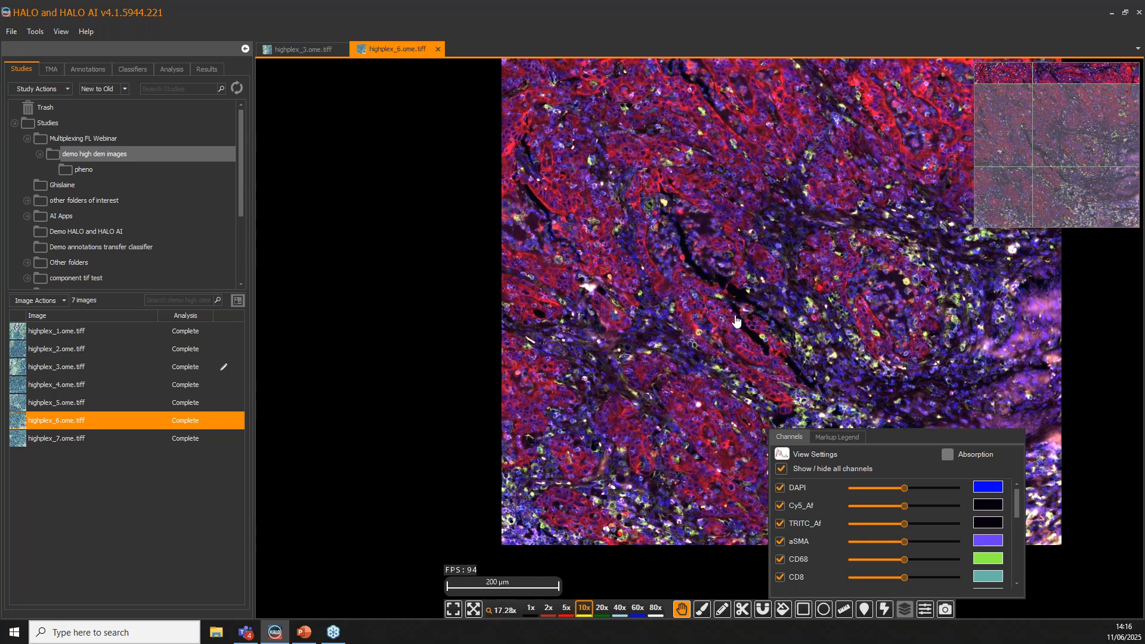
drag(735, 321, 596, 354)
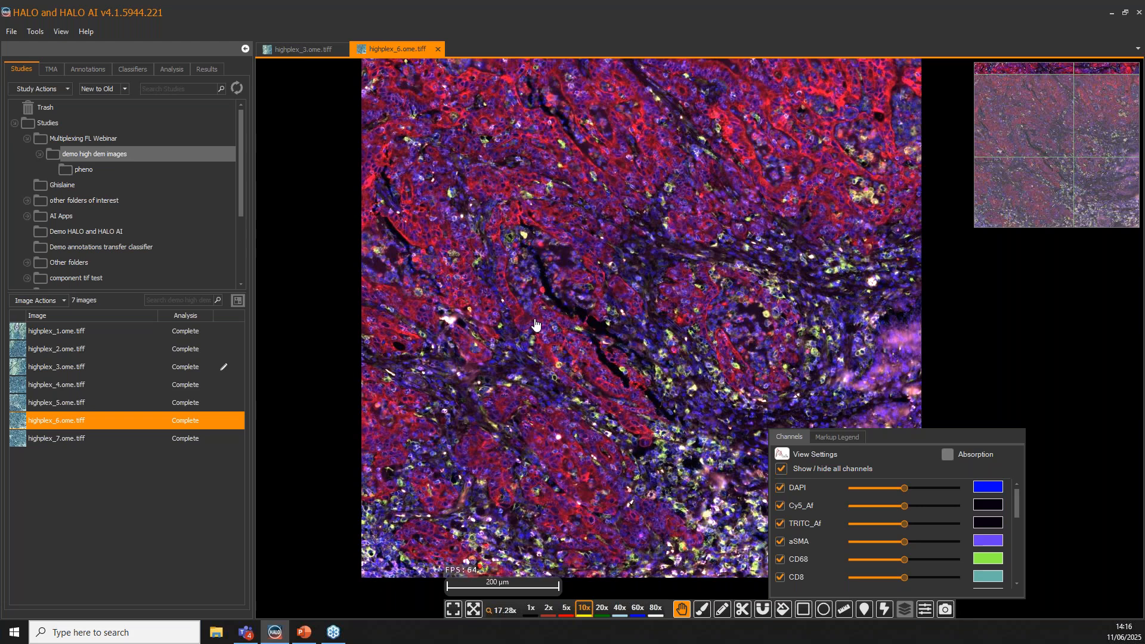
drag(568, 366, 513, 347)
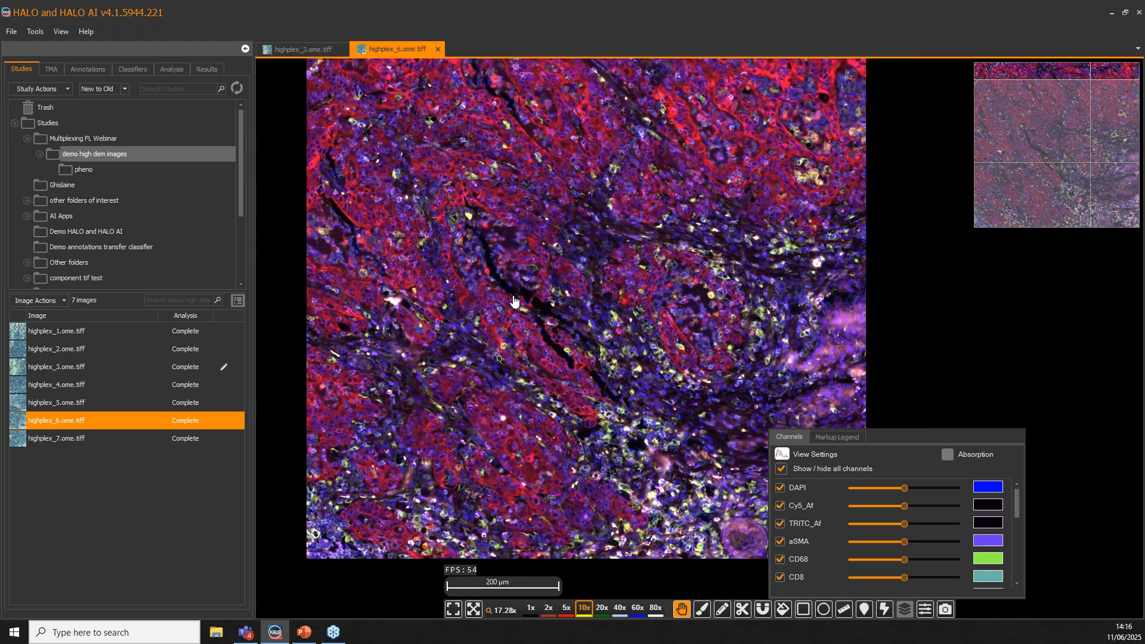
drag(514, 301, 544, 337)
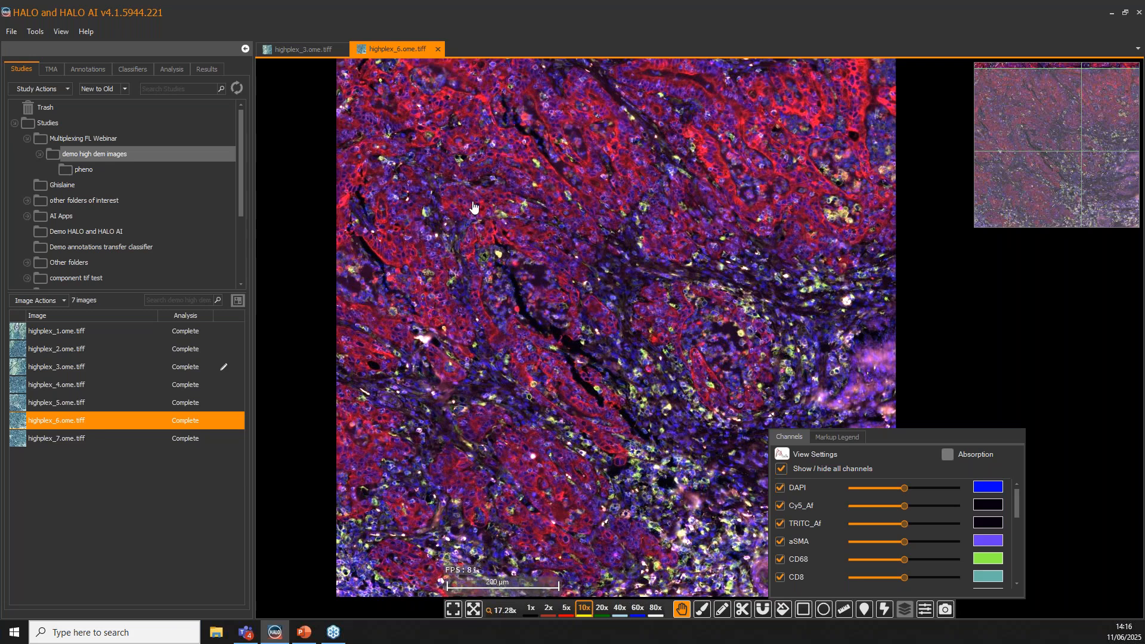
Preview the Artefact classifier Highplex CRC webinar on highplex_6.ome.tiff with real-time tuning, including the tissue's purple, blurred right edge
click(127, 70)
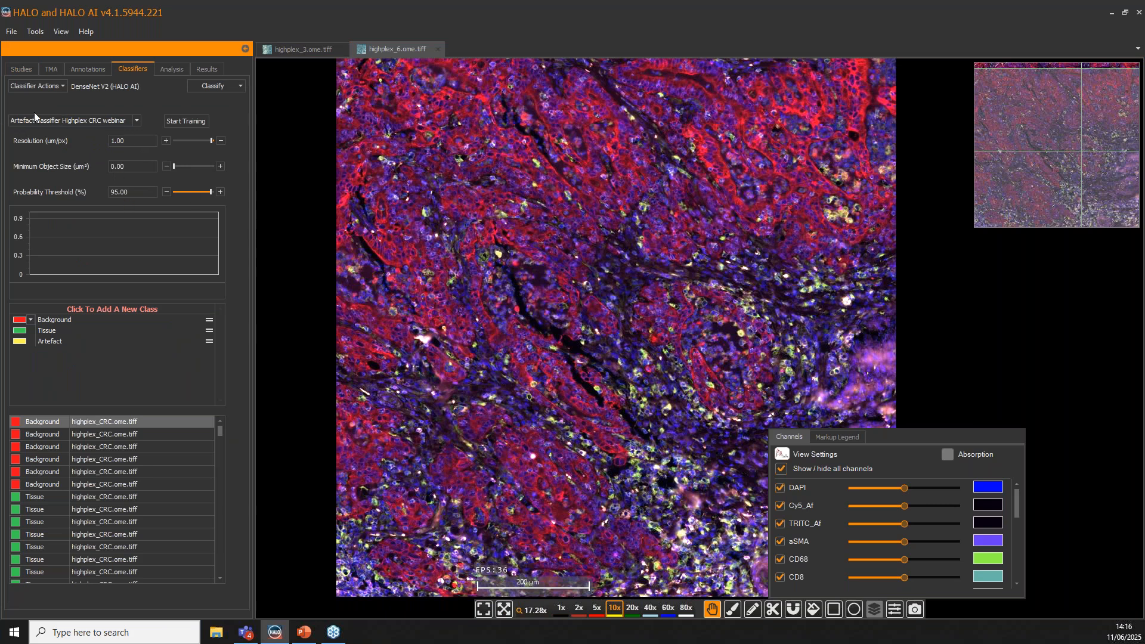
click(220, 88)
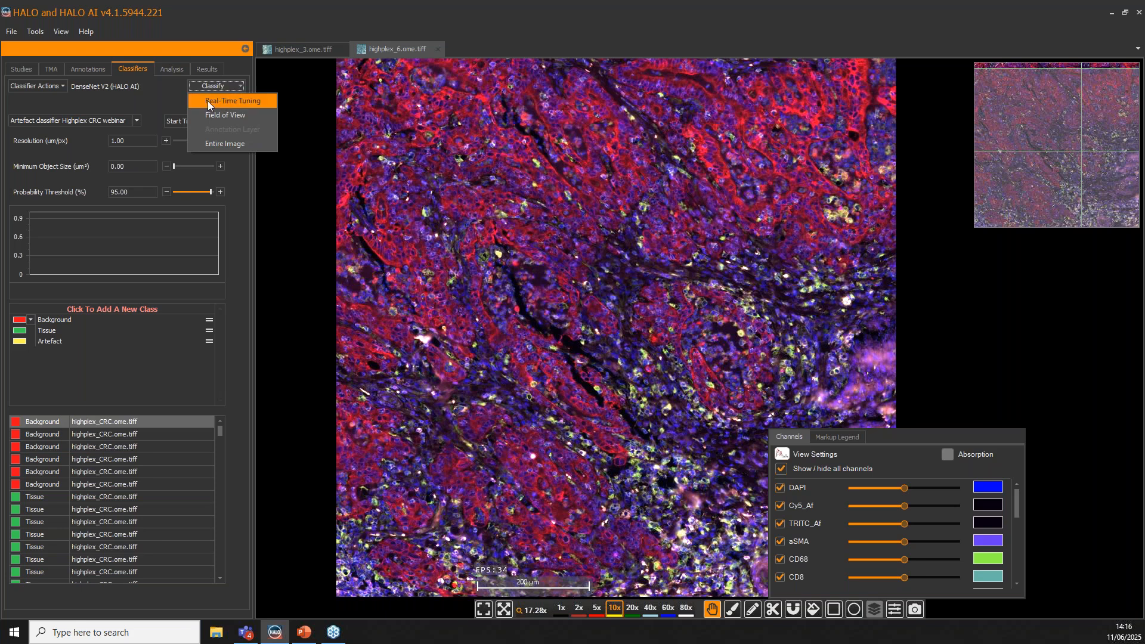
click(232, 101)
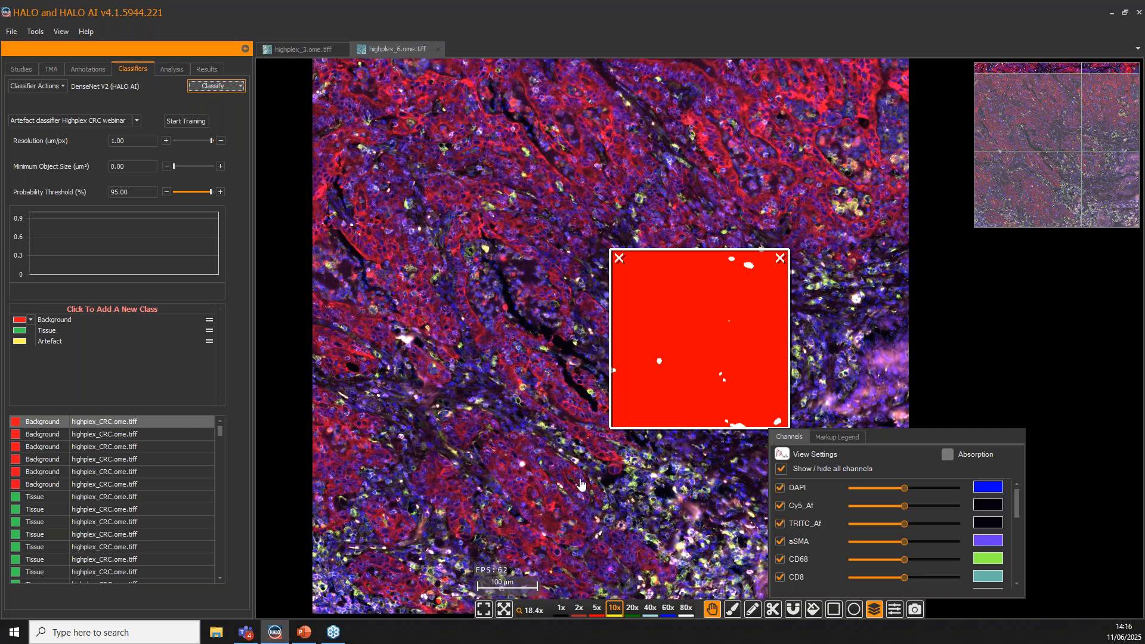
click(639, 500)
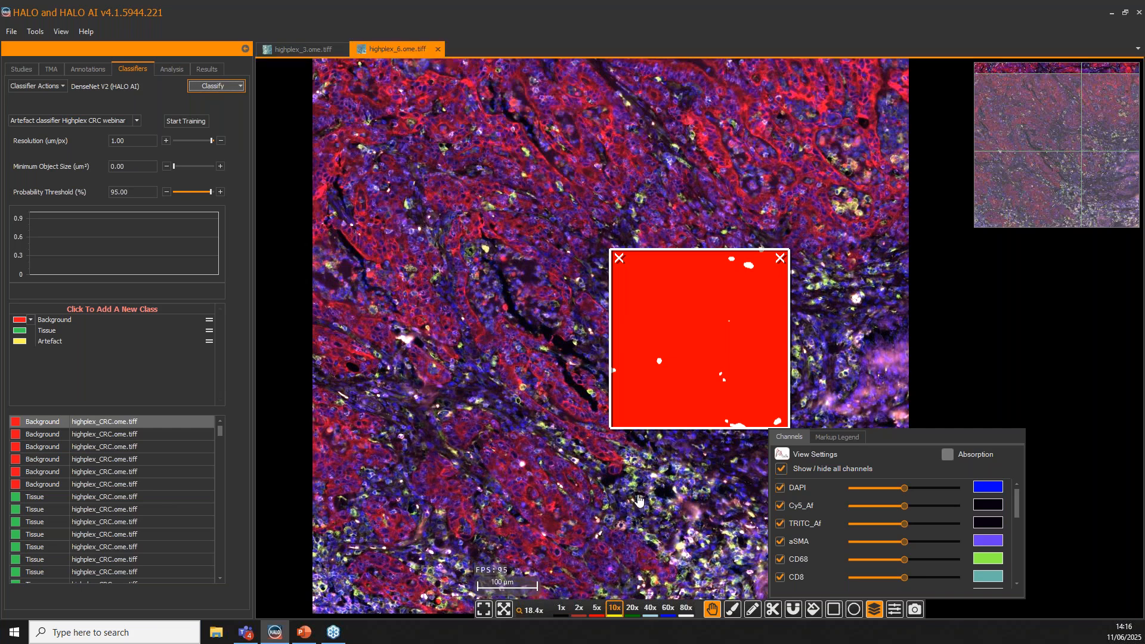
drag(638, 500, 524, 443)
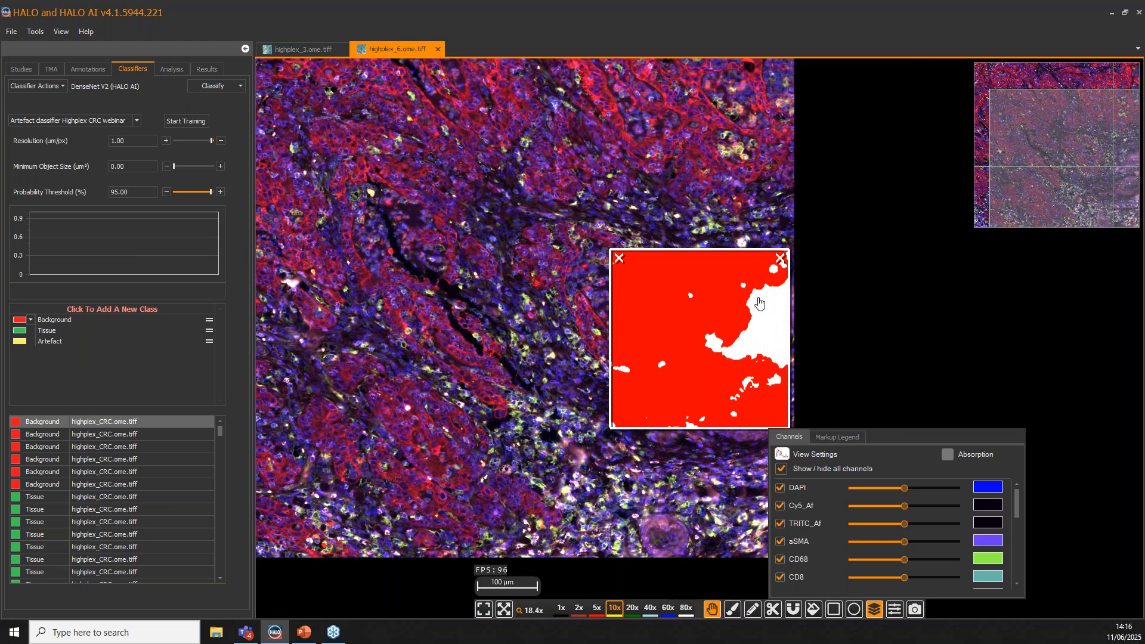
Reduce the classifier markup opacity, check the artefact preview over other tissue regions, and close the real-time tuning window
mouse_move(874, 608)
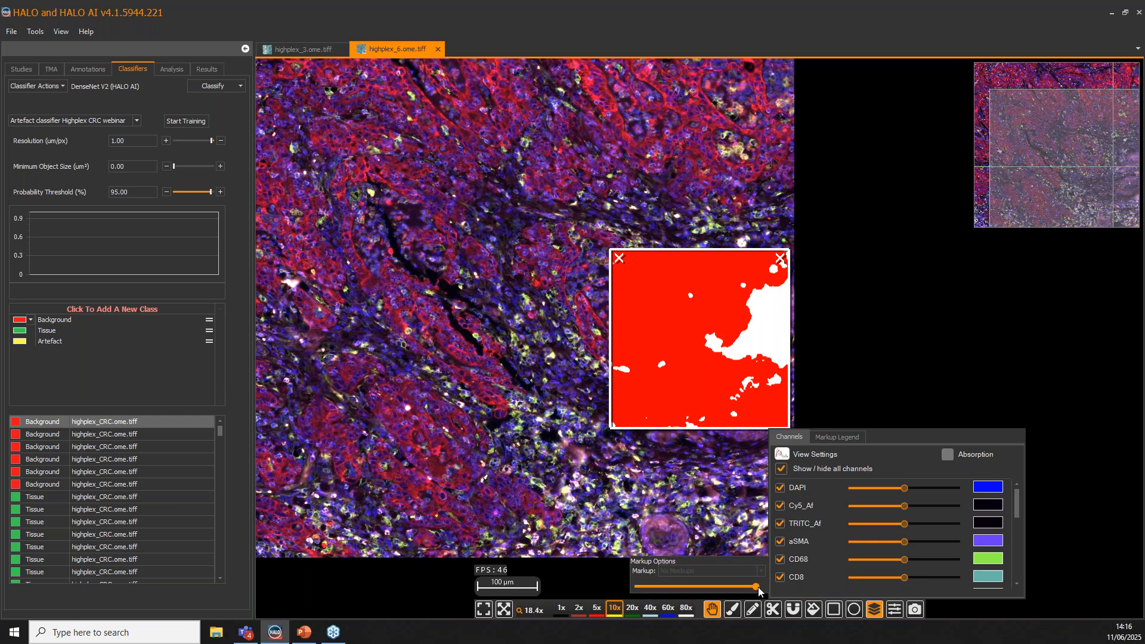
drag(757, 587, 711, 588)
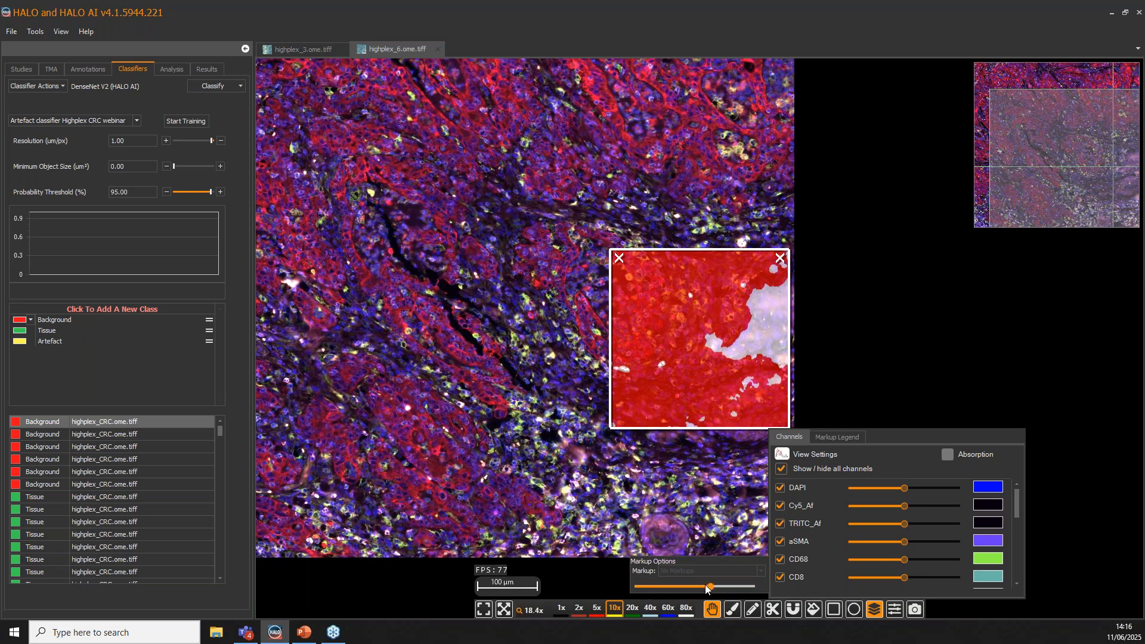
drag(463, 388, 659, 368)
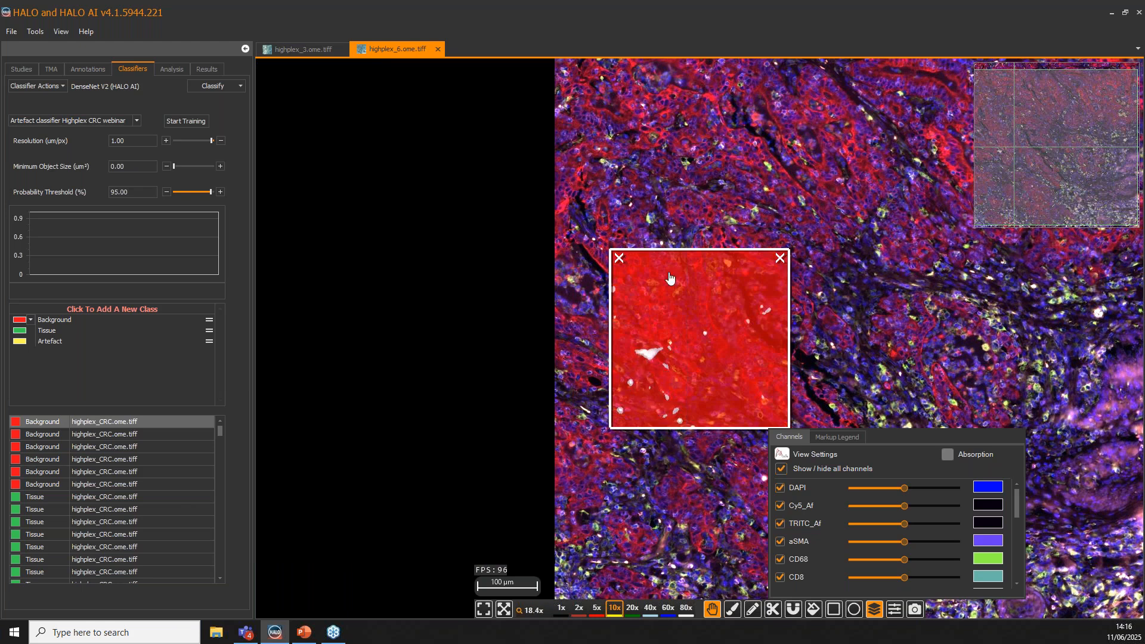
drag(732, 352, 694, 429)
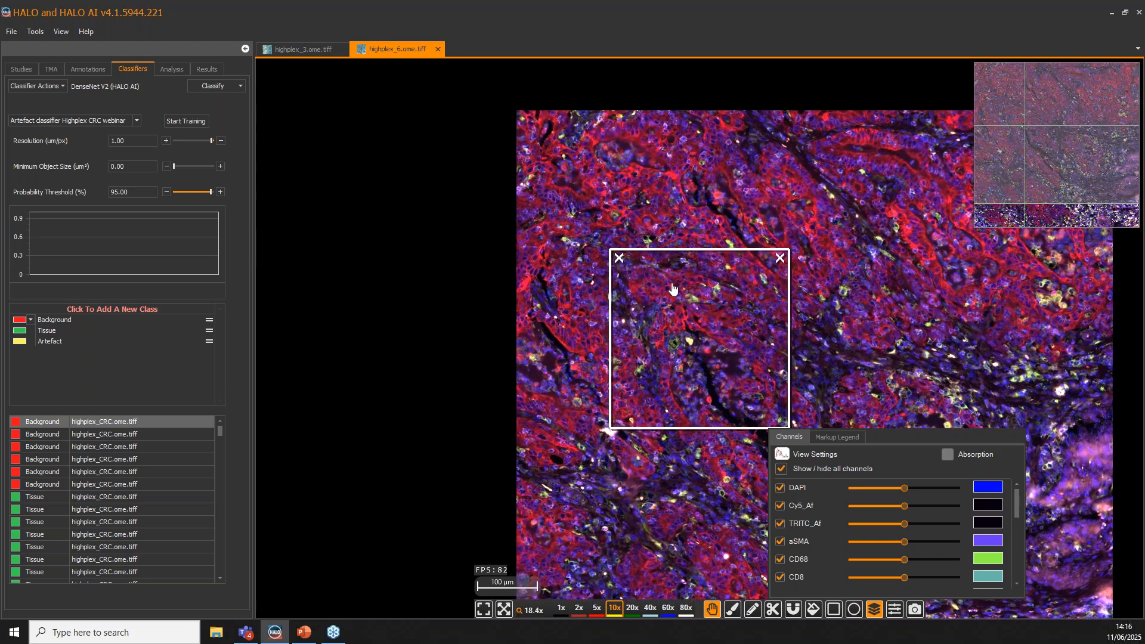
drag(715, 357, 723, 285)
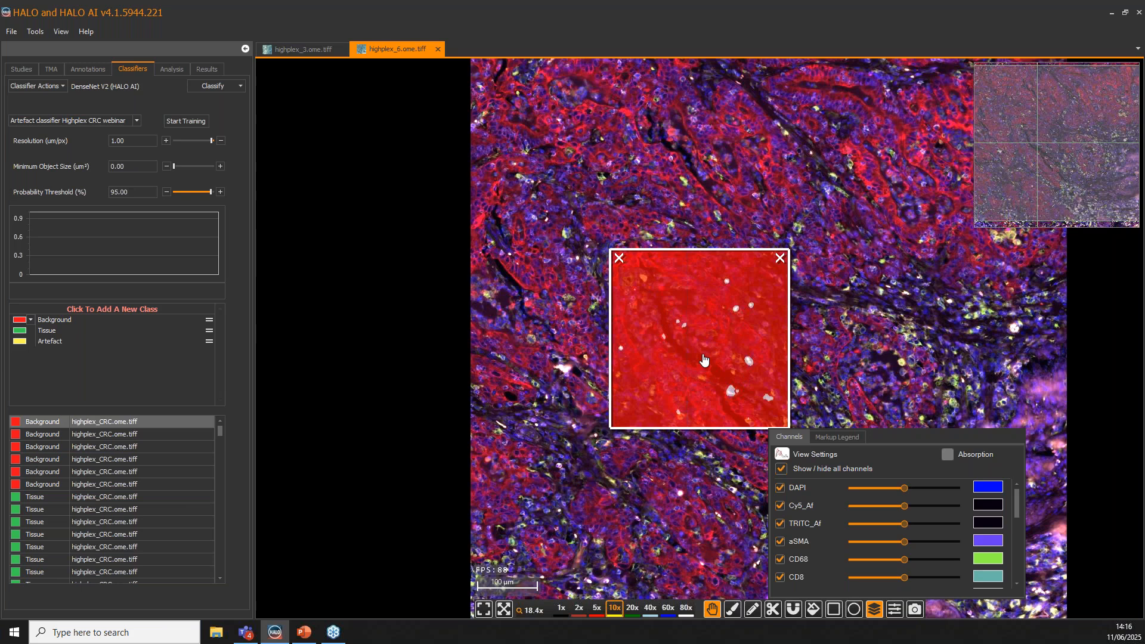
click(781, 259)
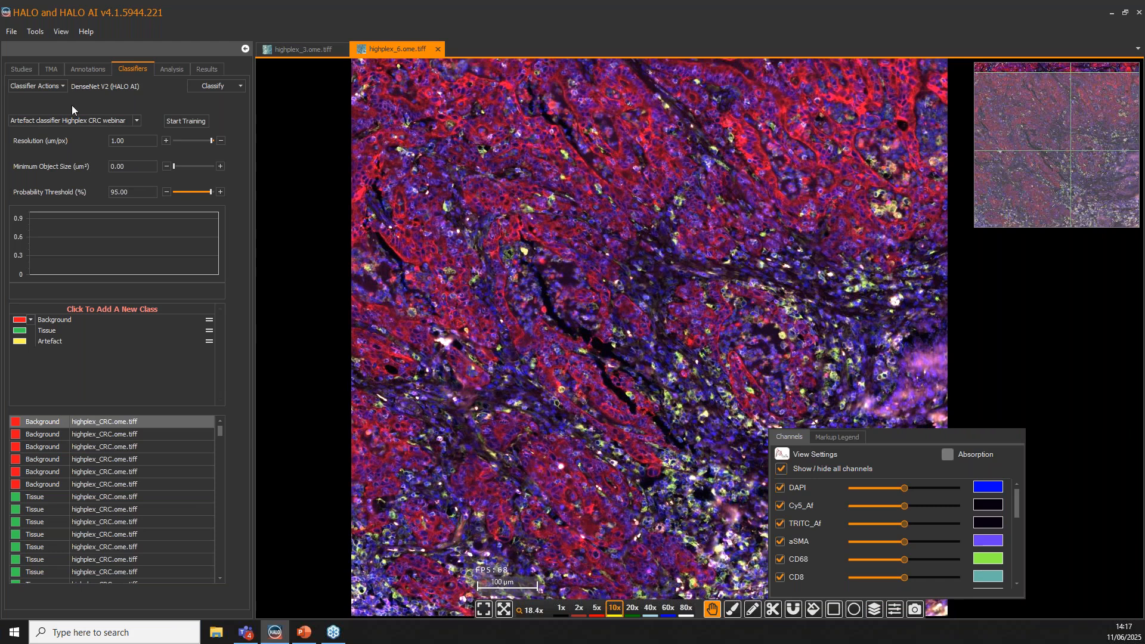
Load the saved classifier Tumour Classifier CRC webinar from the demo high dem images study
click(48, 85)
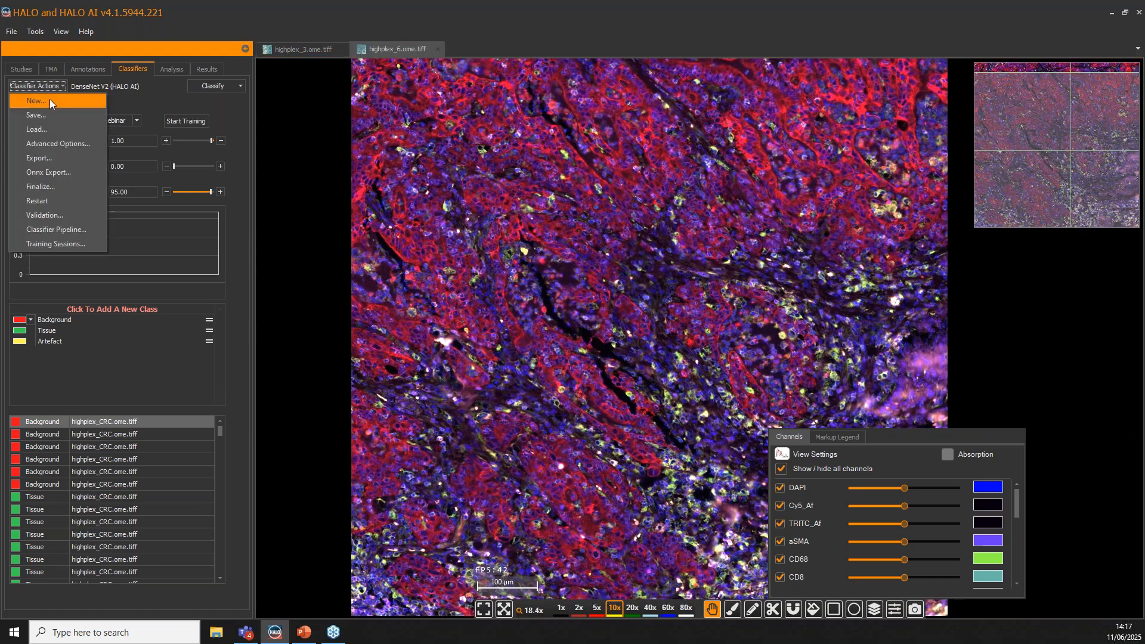
click(51, 129)
click(457, 202)
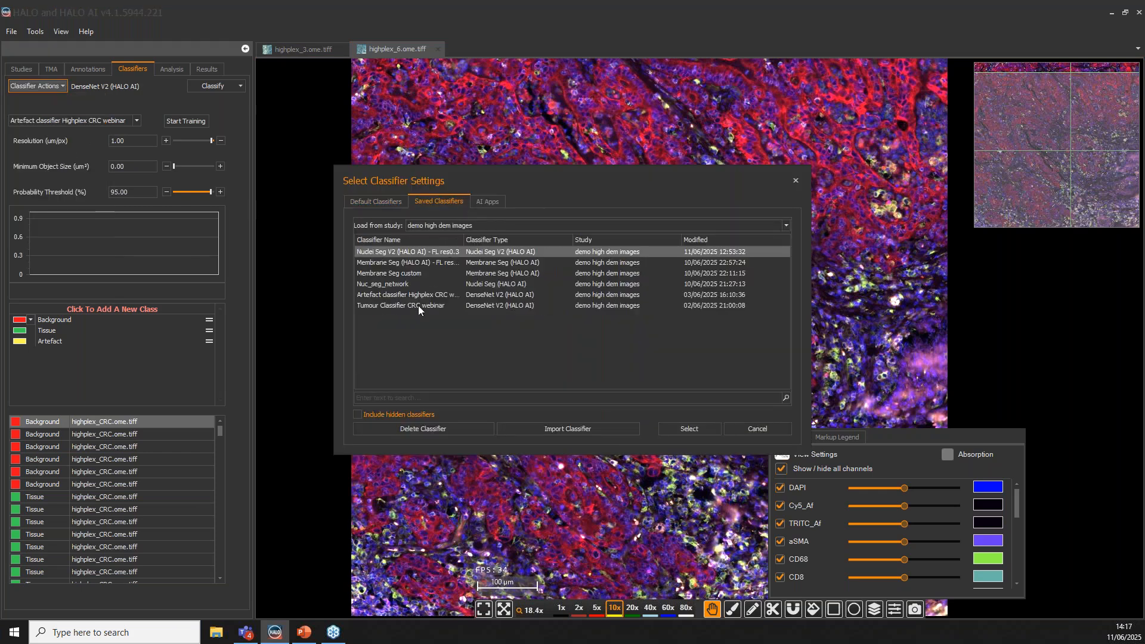
double_click(419, 306)
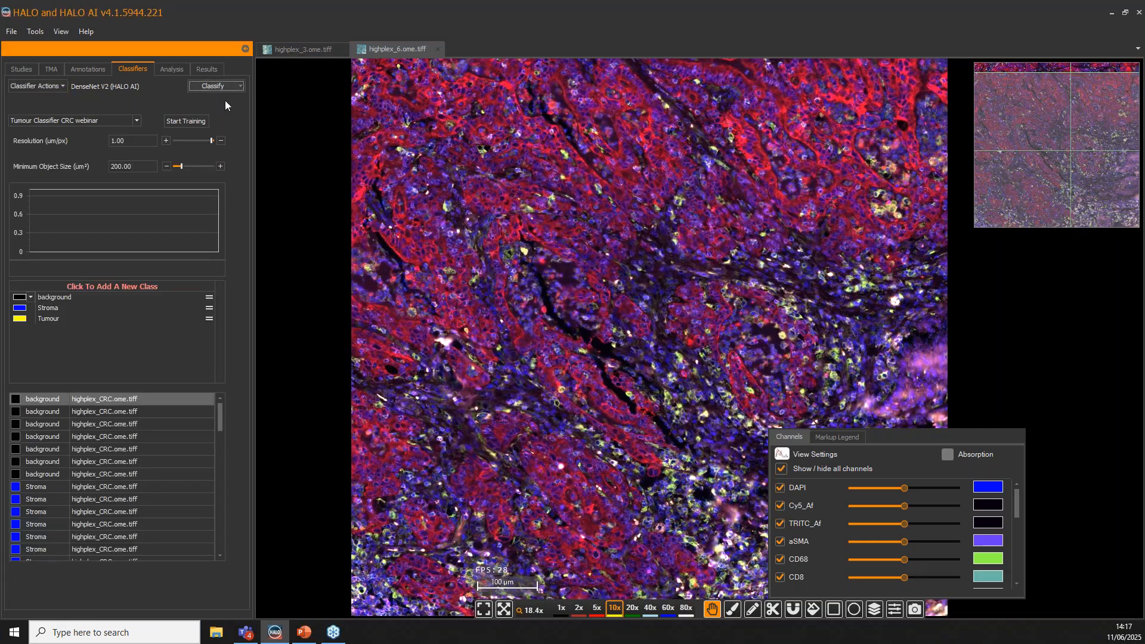
Examine the tumour and stroma classification across highplex_6.ome.tiff with real-time tuning, and close the preview window
drag(513, 464, 684, 480)
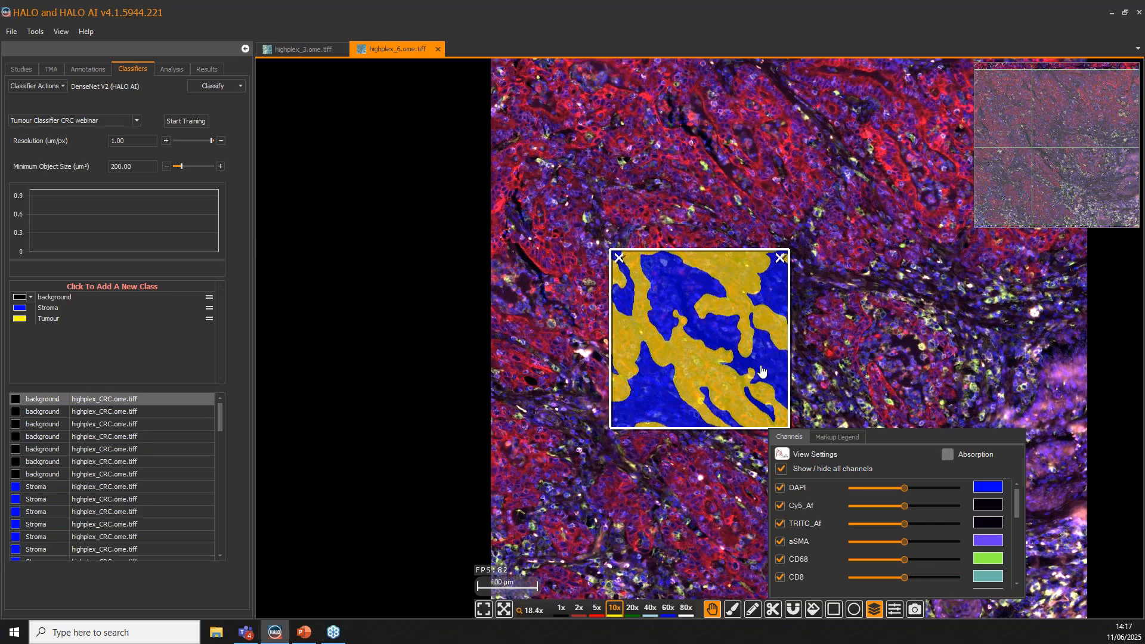
drag(903, 256, 671, 276)
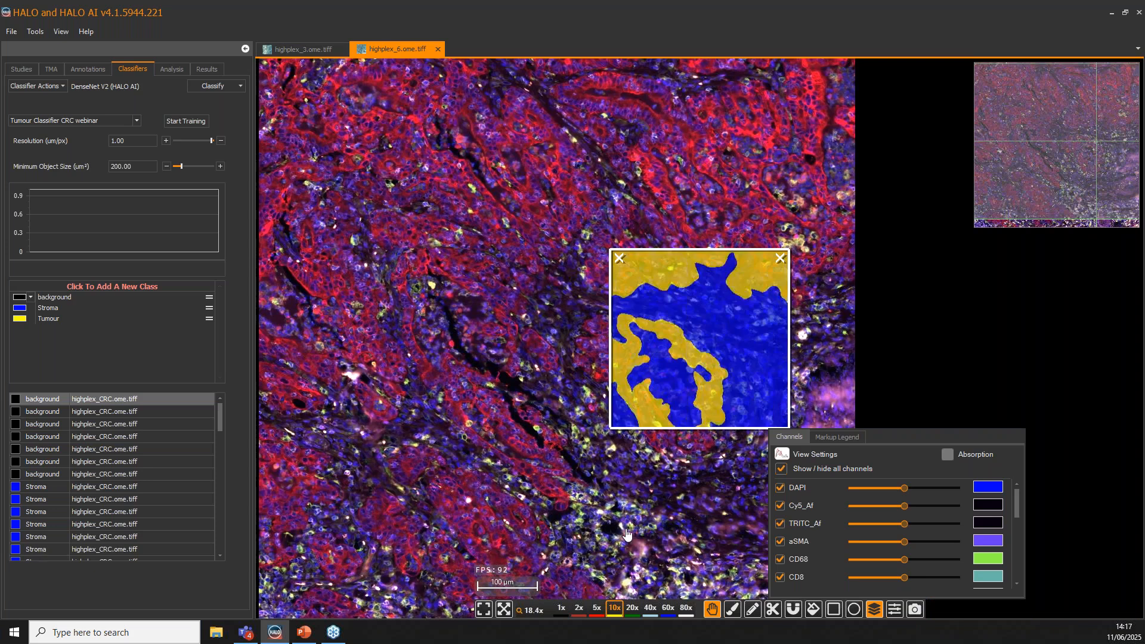
drag(626, 532, 561, 464)
drag(438, 448, 554, 466)
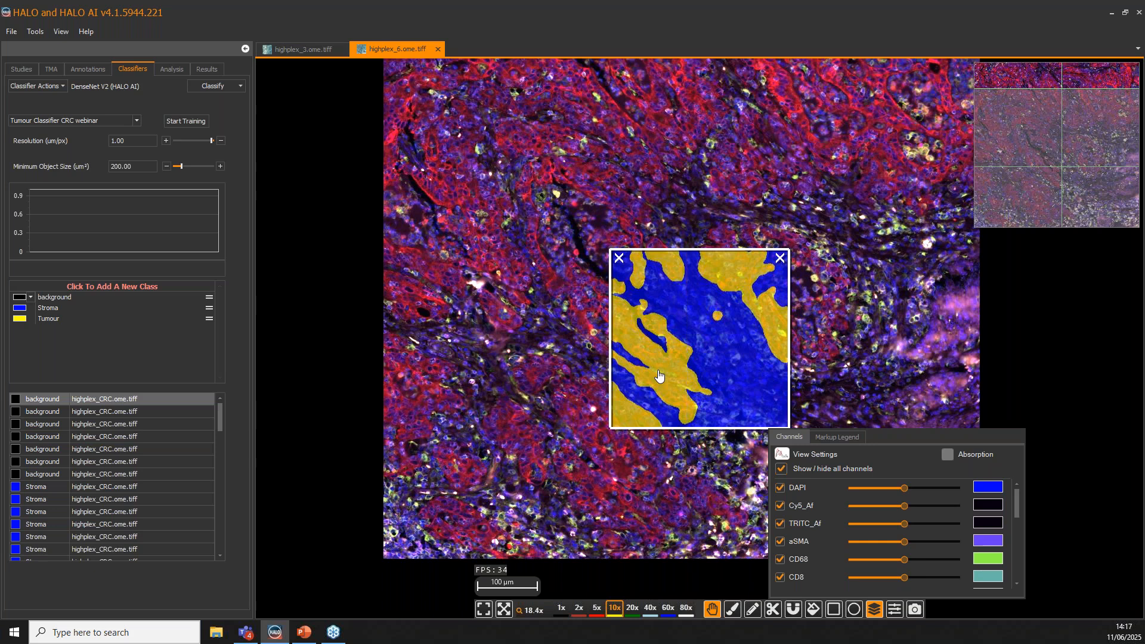
click(780, 259)
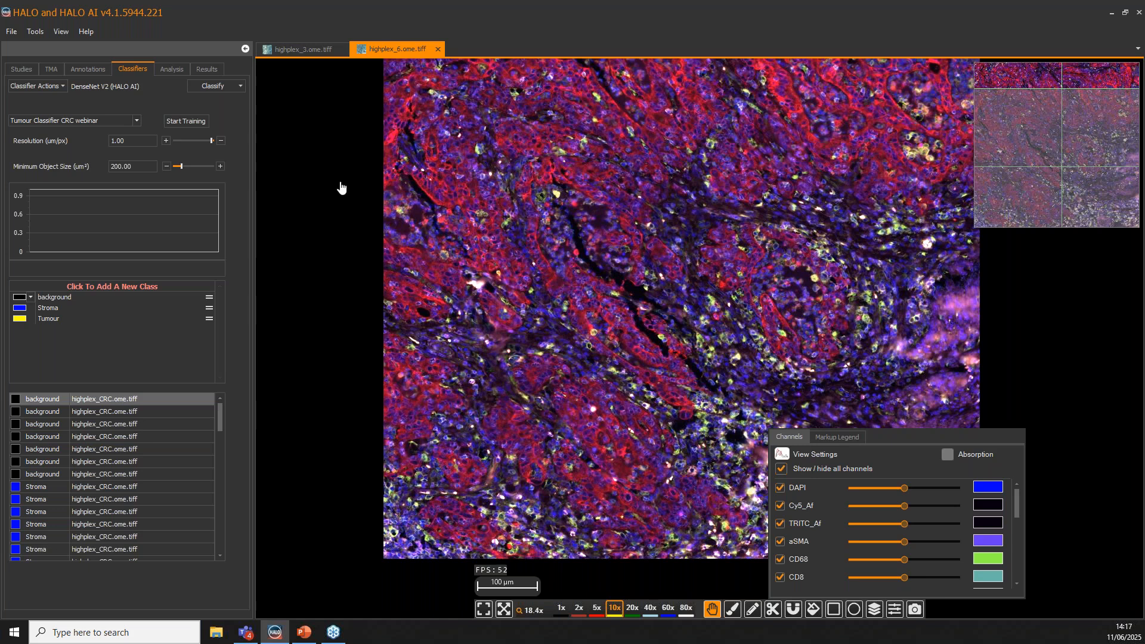
Start a classifier pipeline with Artefact classifier Highplex CRC webinar as its first step, outputting only the Tissue class
click(60, 84)
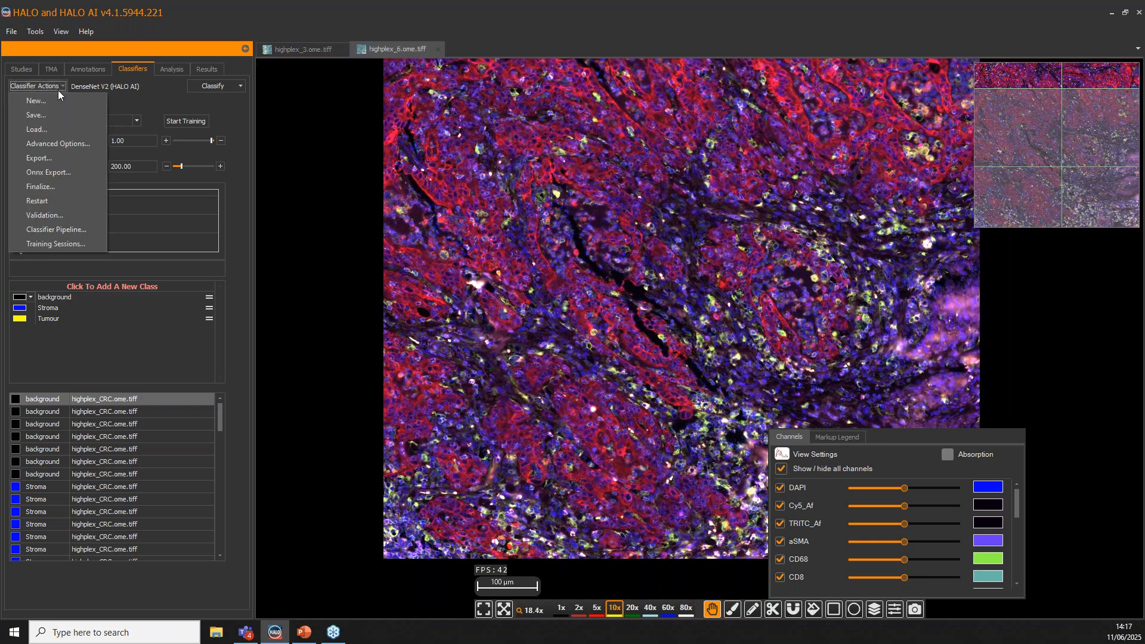
click(61, 229)
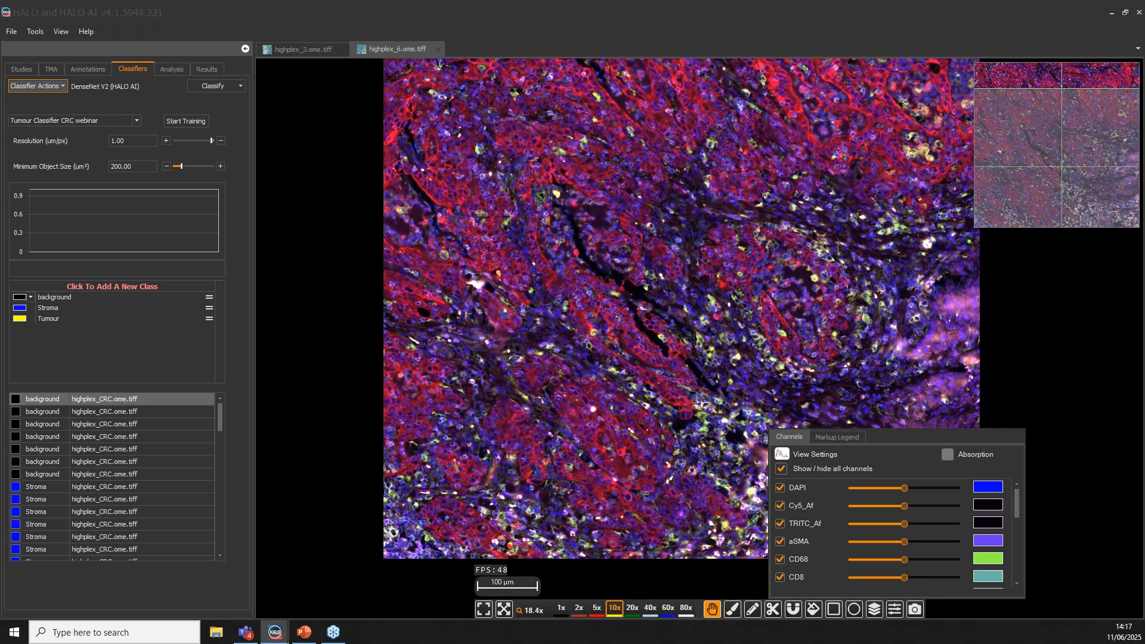
drag(630, 115, 488, 117)
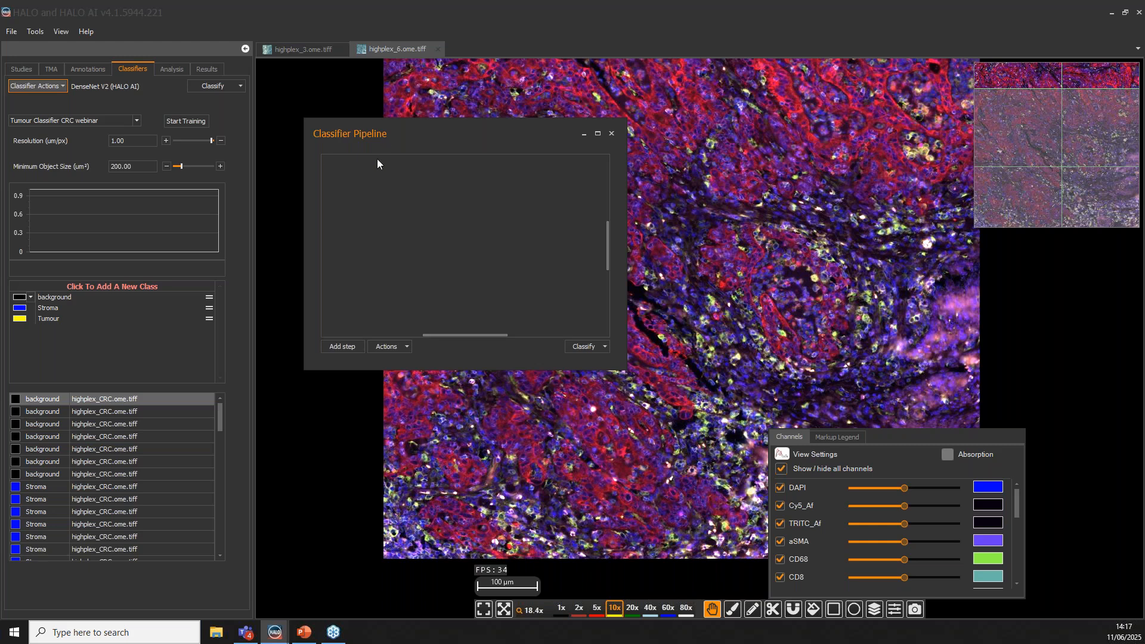
click(355, 344)
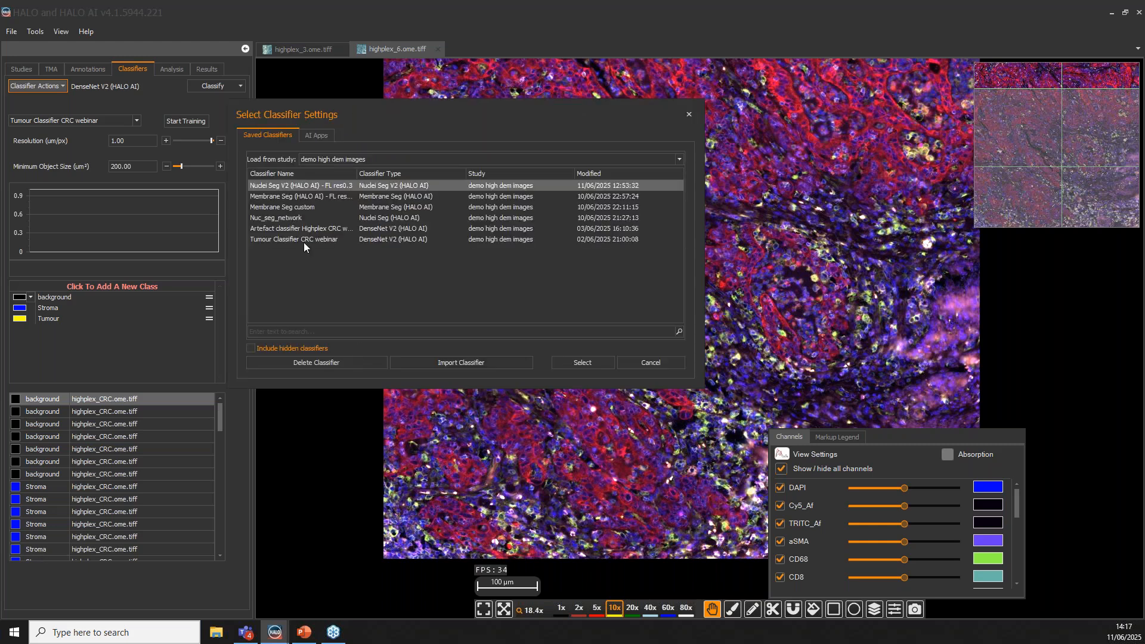
click(304, 230)
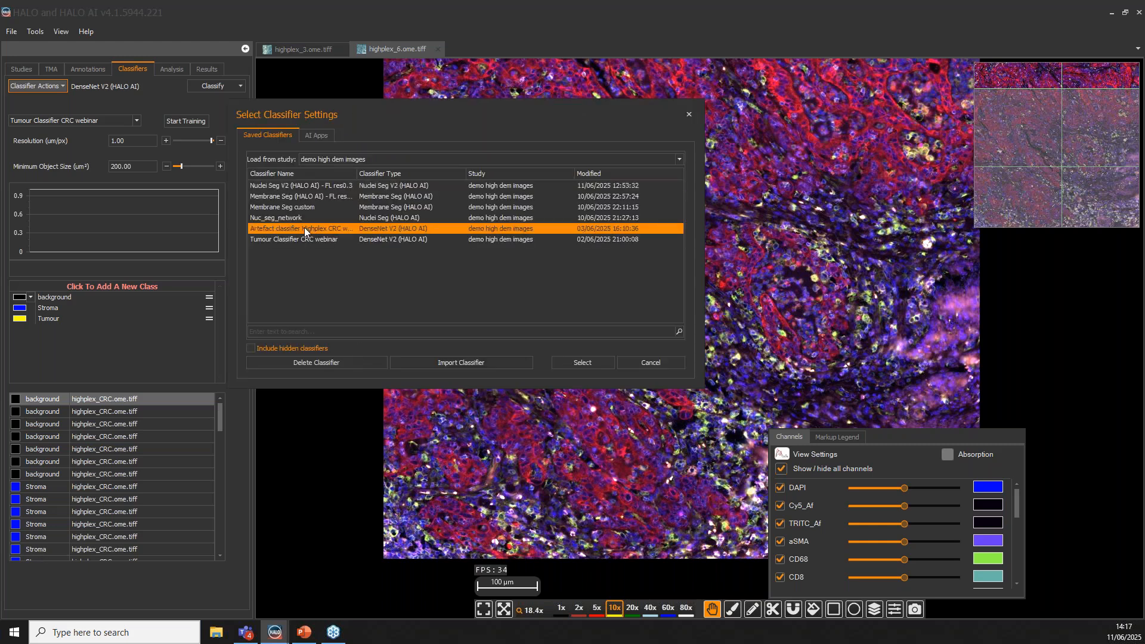
click(571, 363)
right_click(378, 270)
click(387, 277)
click(385, 297)
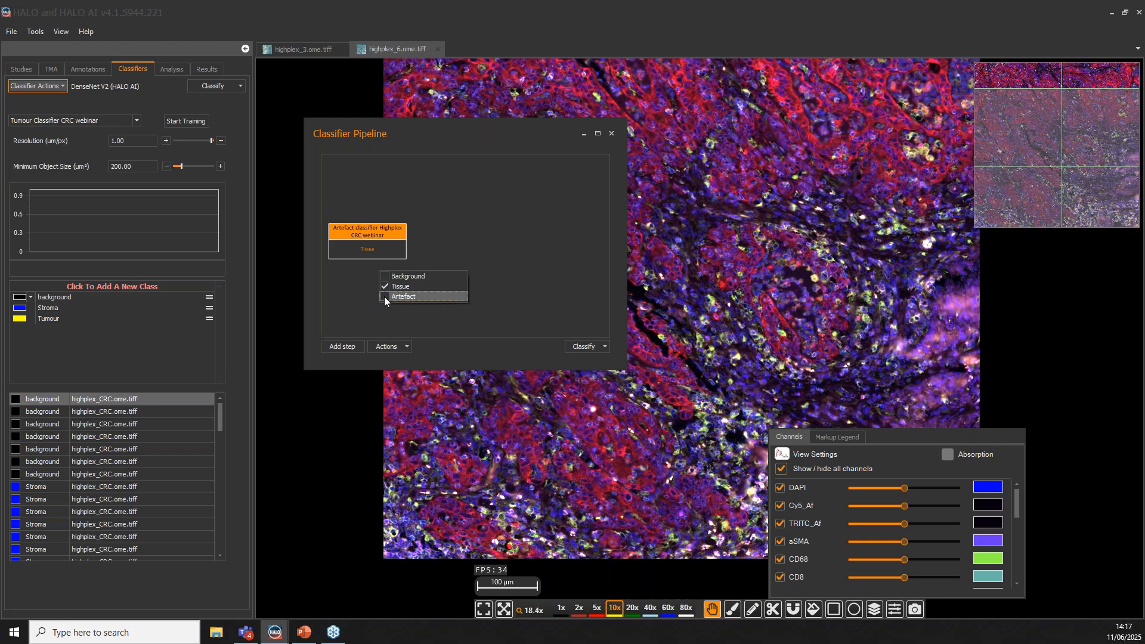
click(481, 333)
Add Tumour Classifier CRC webinar as the second pipeline step on the Tissue class, outputting Stroma and Tumour
click(352, 346)
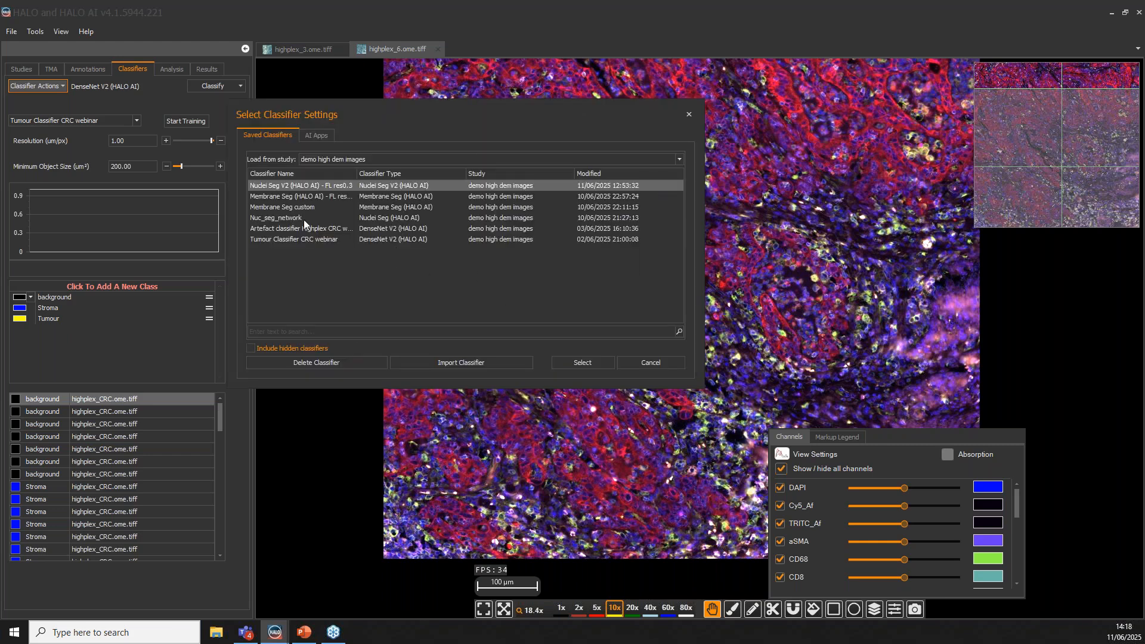
click(280, 229)
click(277, 239)
click(583, 364)
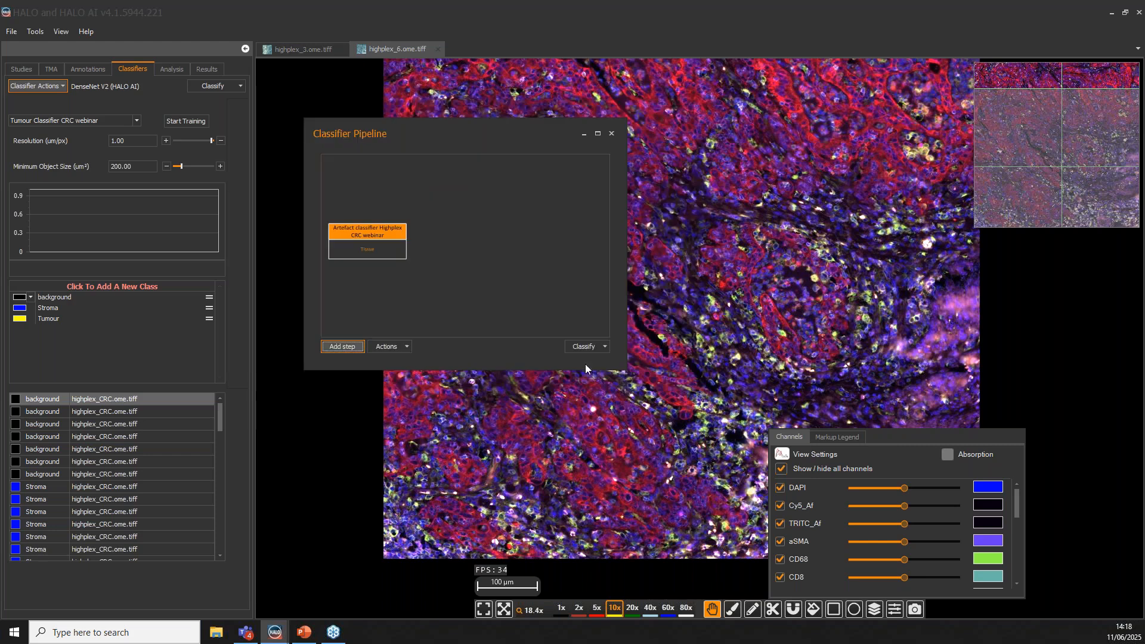
click(478, 246)
click(498, 253)
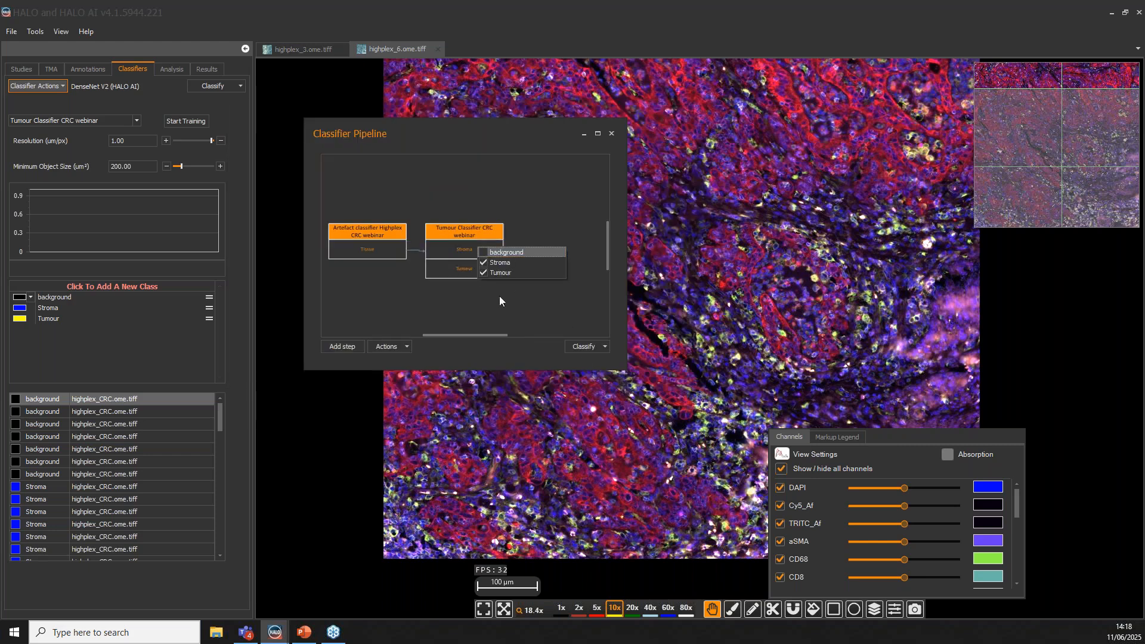
click(511, 298)
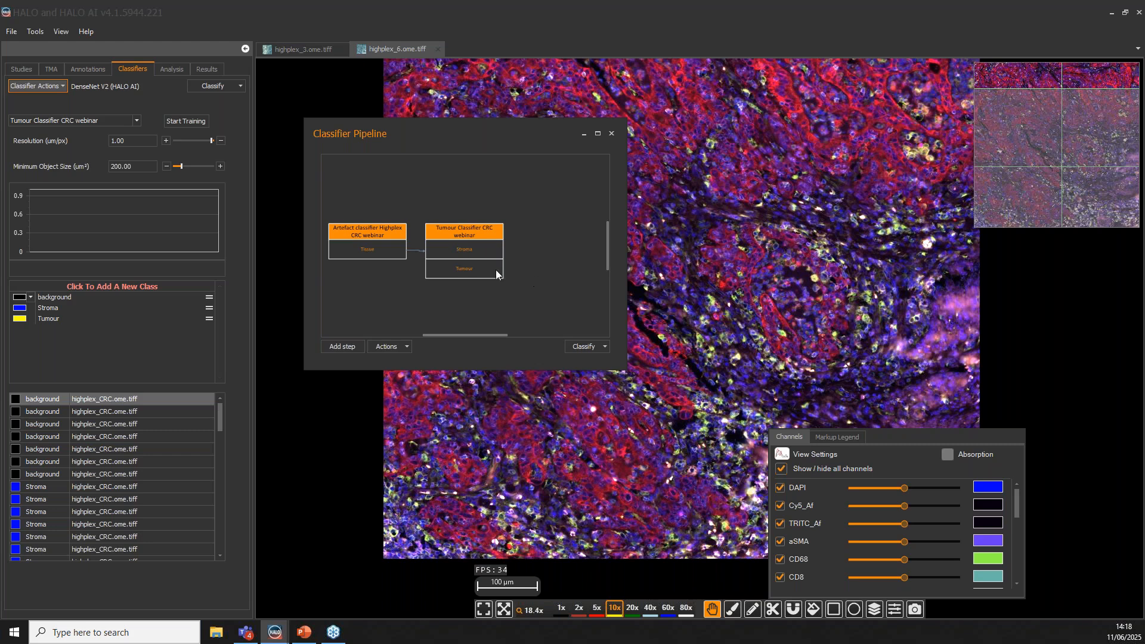
Look up the saved classifier pipelines in the demo high dem images study, and close the Classifier Pipeline window
click(386, 346)
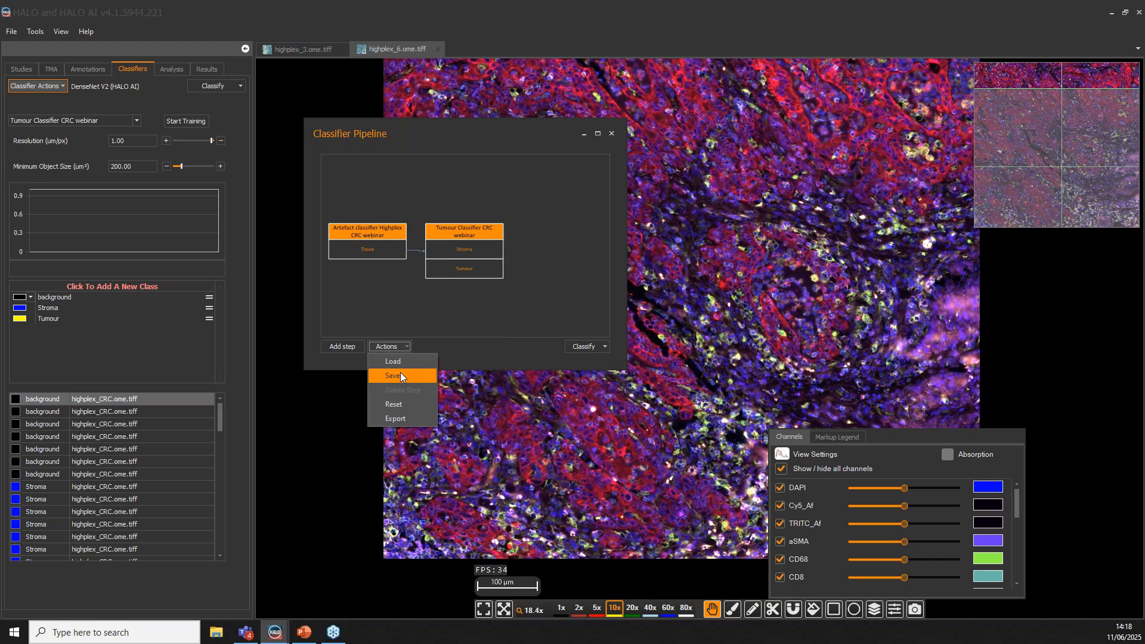
click(409, 360)
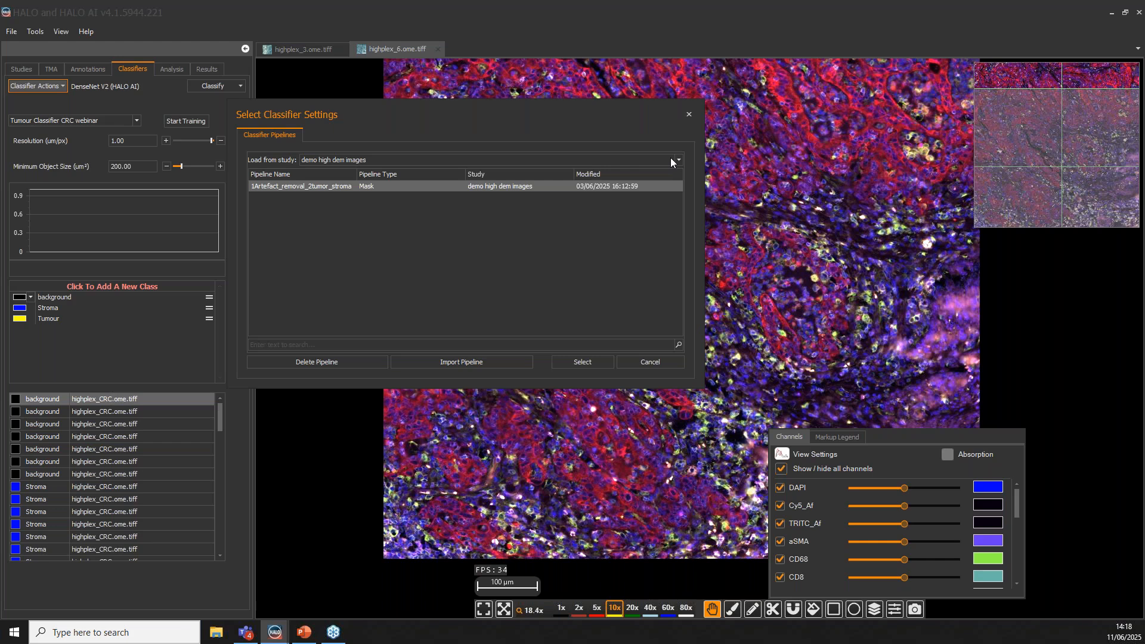
click(690, 116)
click(613, 132)
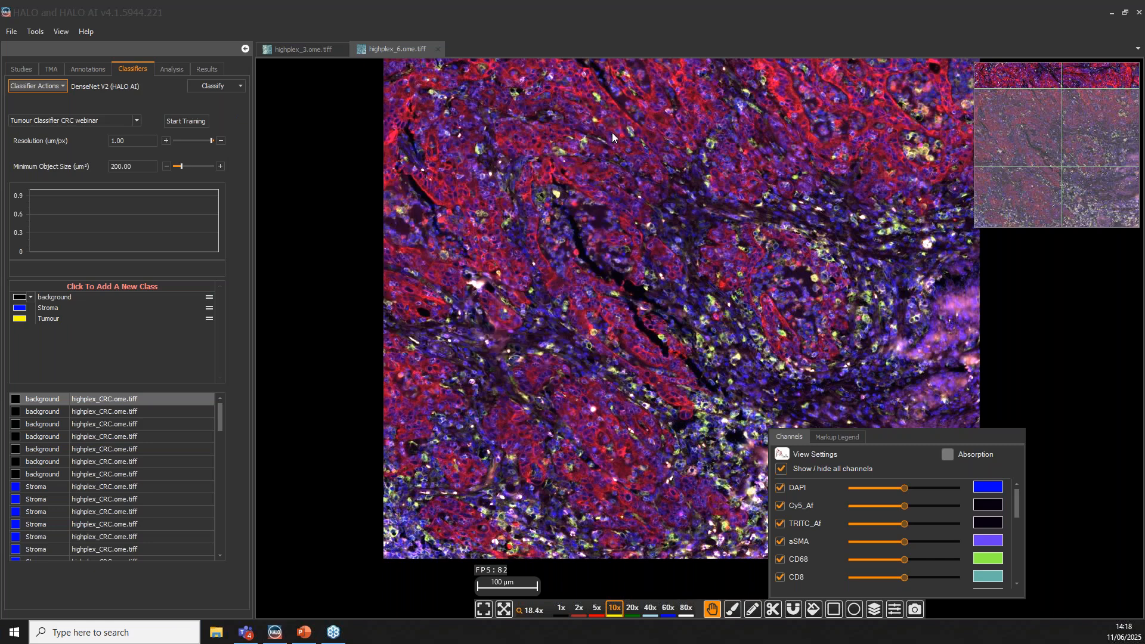
Autofill the dyes in the HighPlex FL v5.2.2 mIF webinar analysis settings from the active image's channels
click(173, 69)
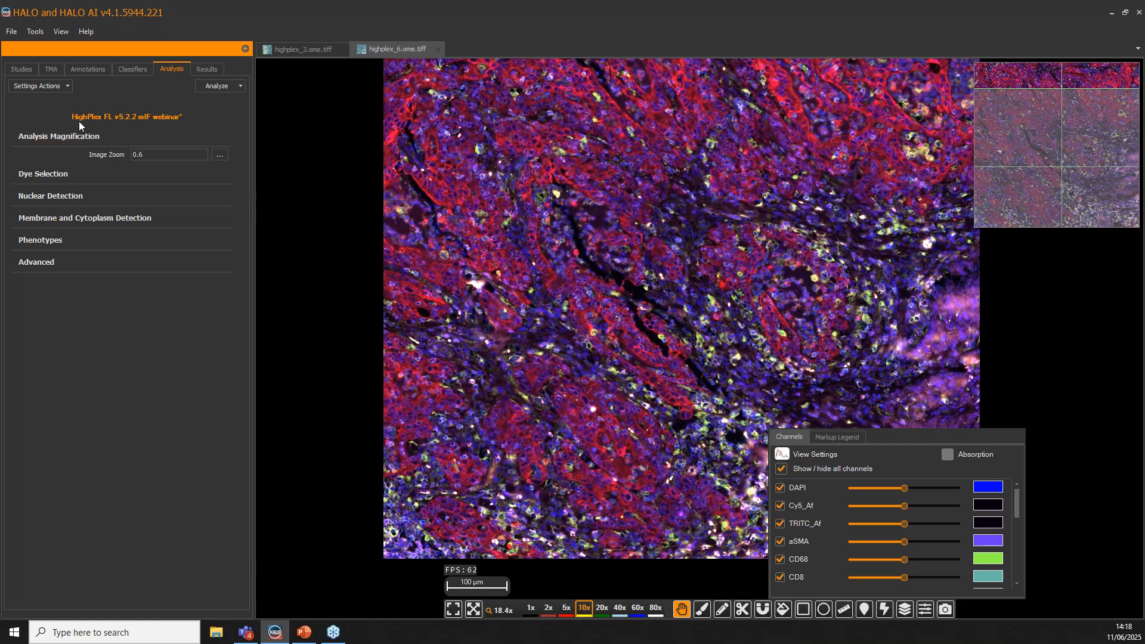
click(51, 173)
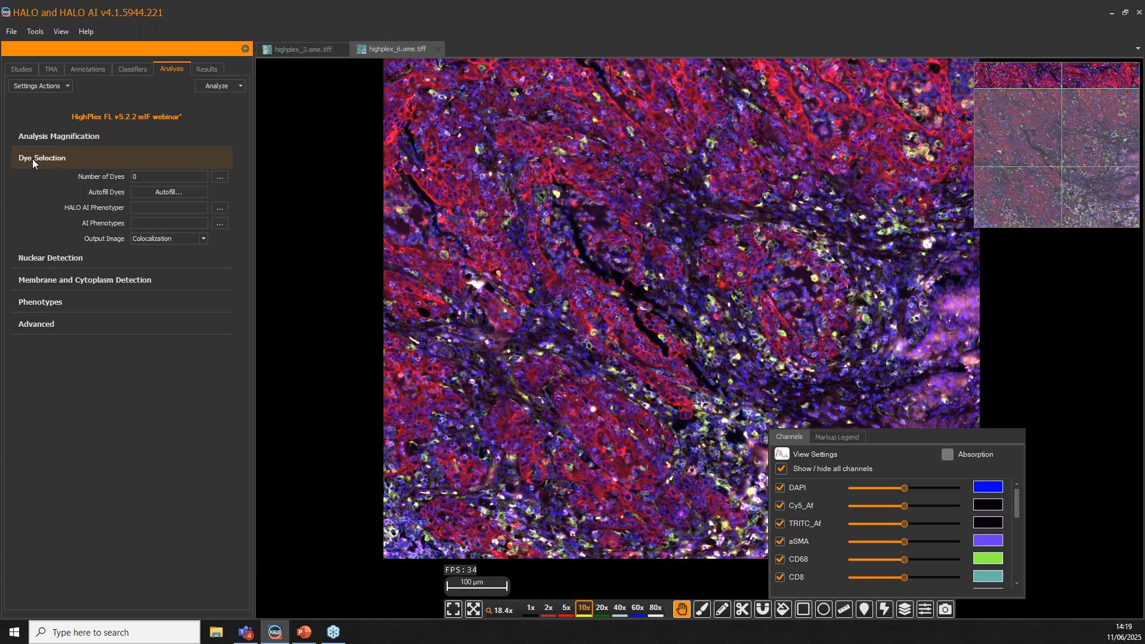
click(161, 191)
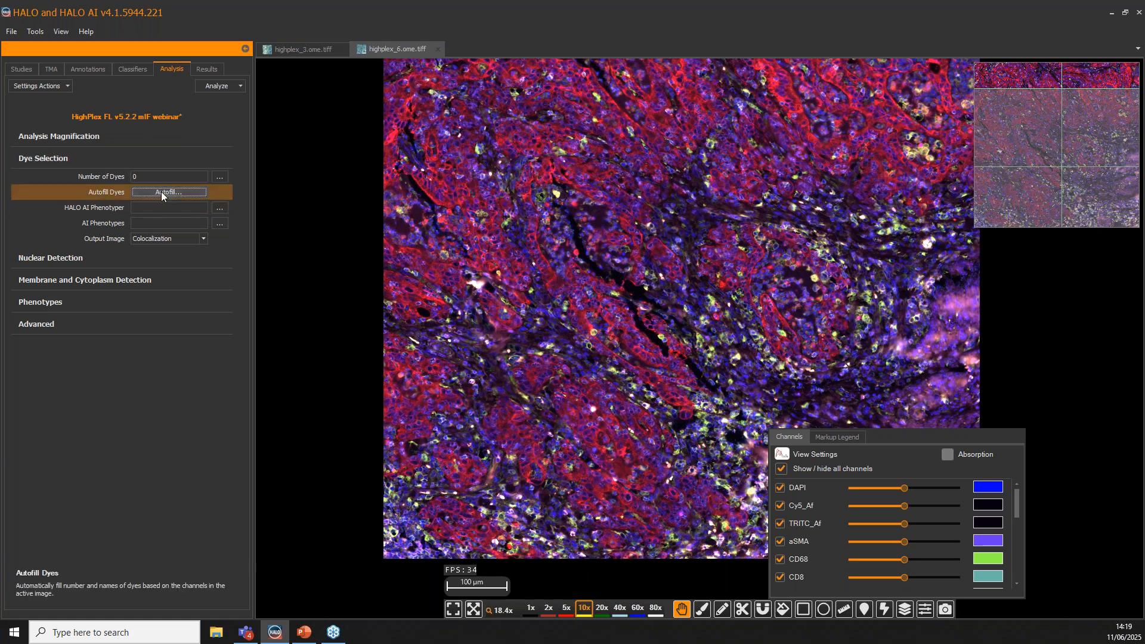
click(553, 338)
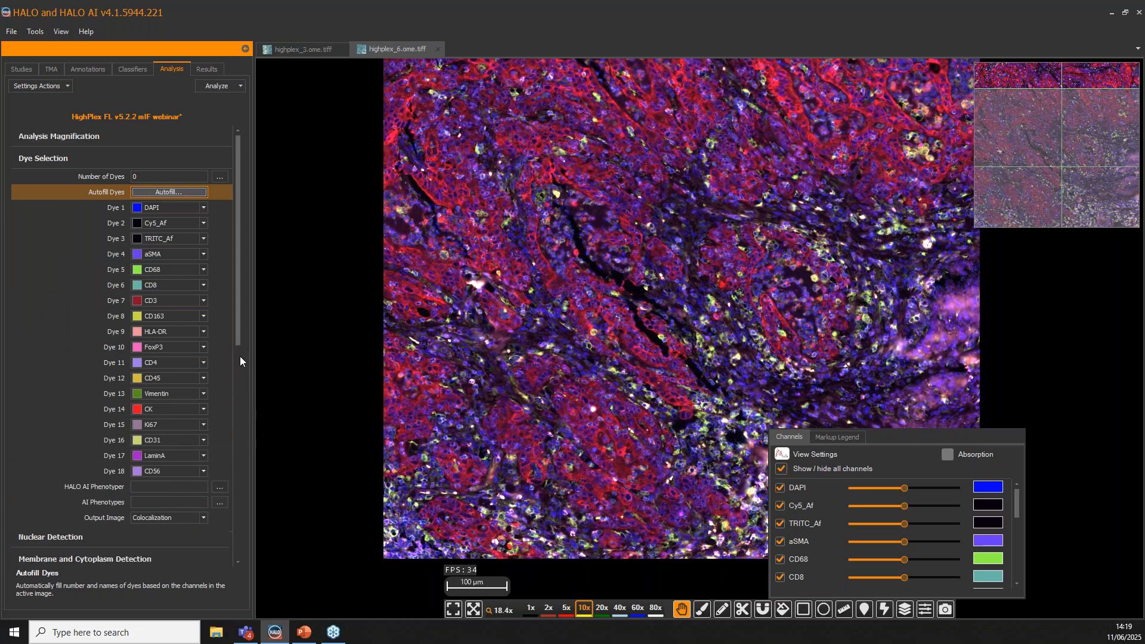
Remove the Cy5_Af autofluorescence dye from the analysis settings and check the remaining dye selection
scroll(238, 357, down, 5)
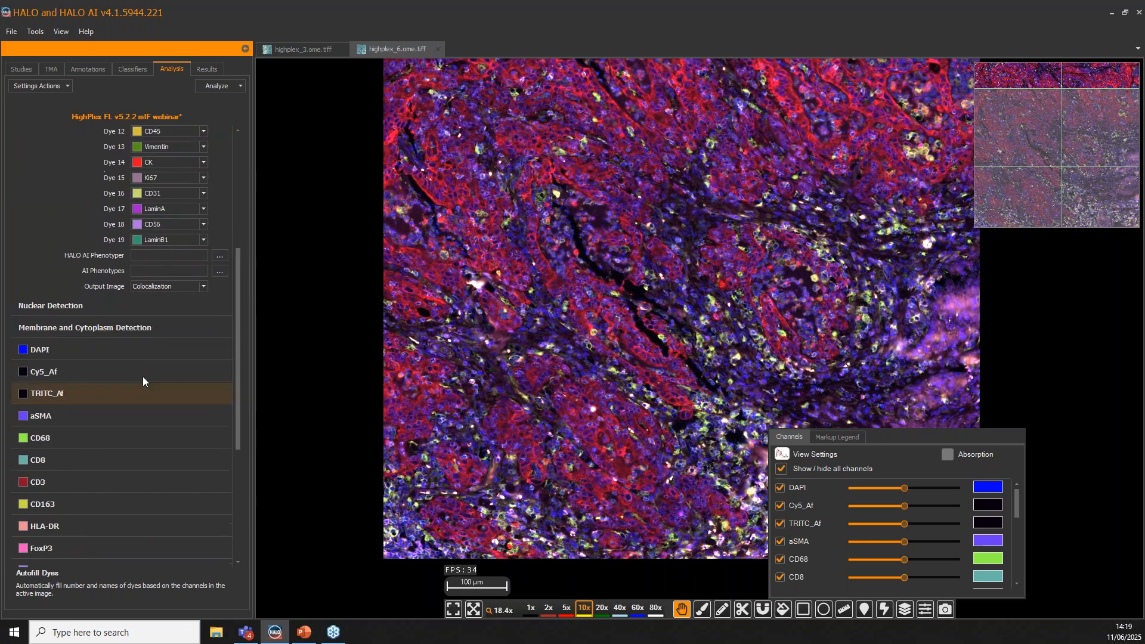
scroll(113, 382, down, 5)
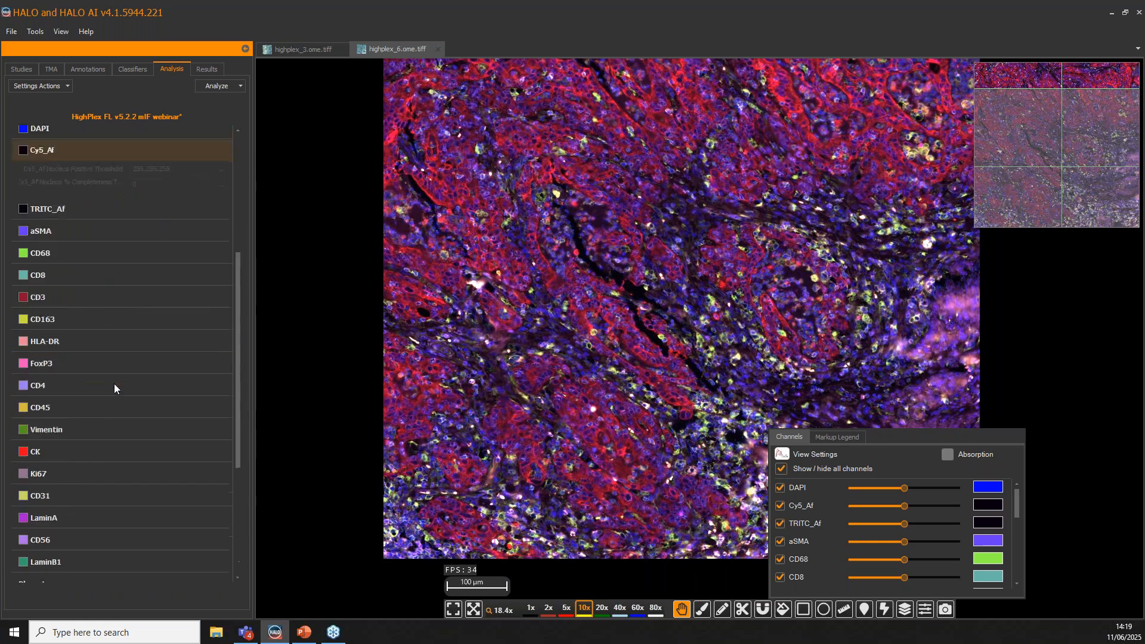
scroll(156, 252, up, 3)
click(161, 263)
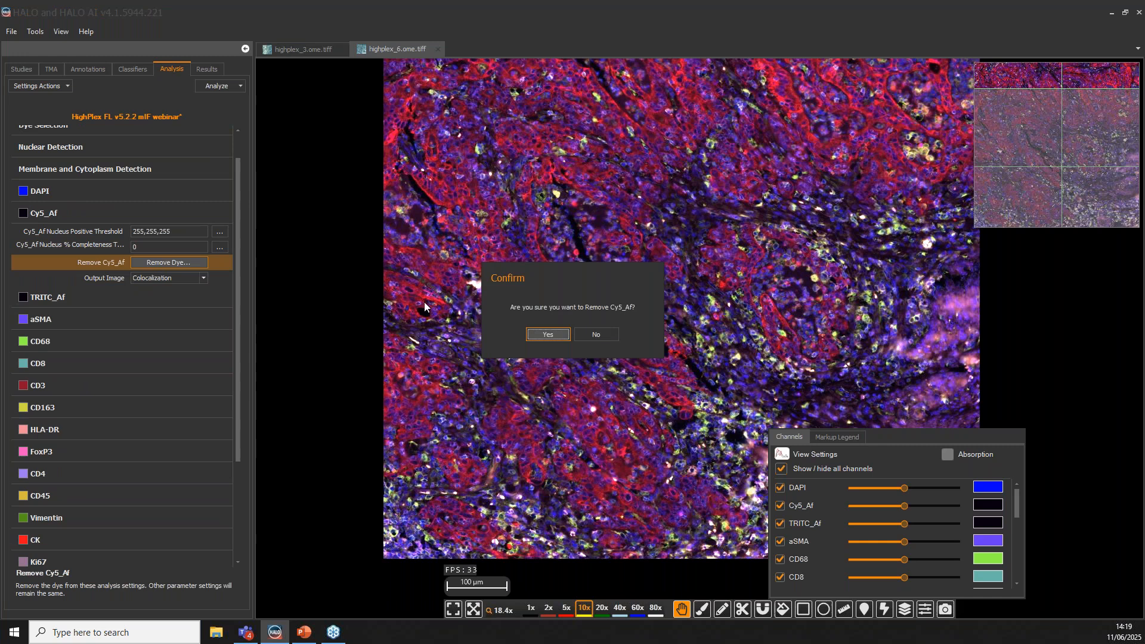
click(559, 335)
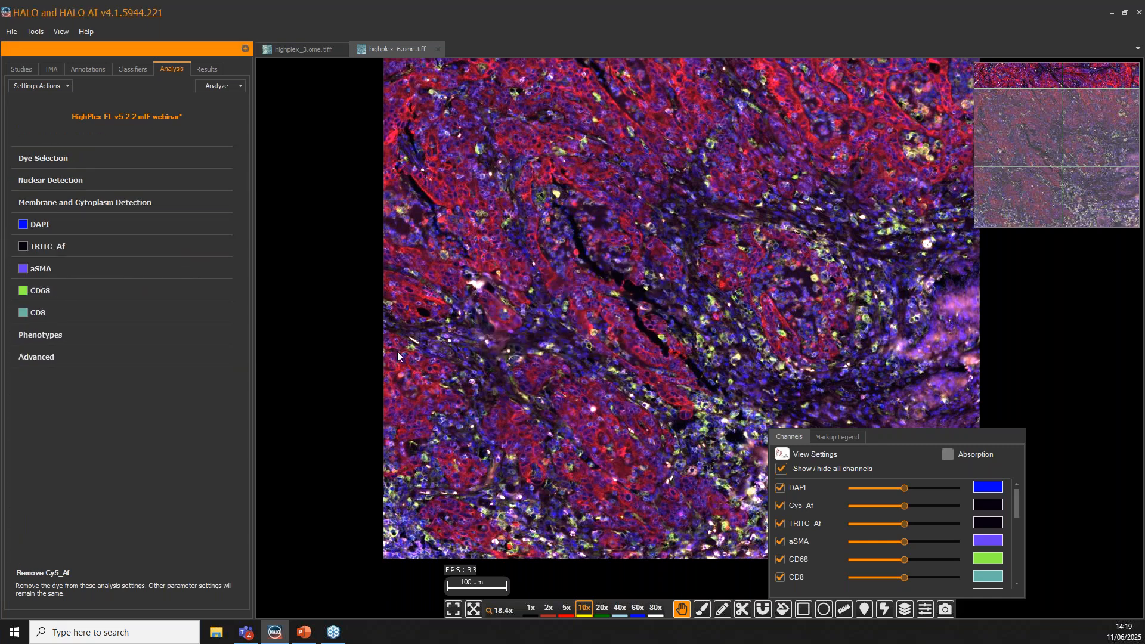
click(78, 156)
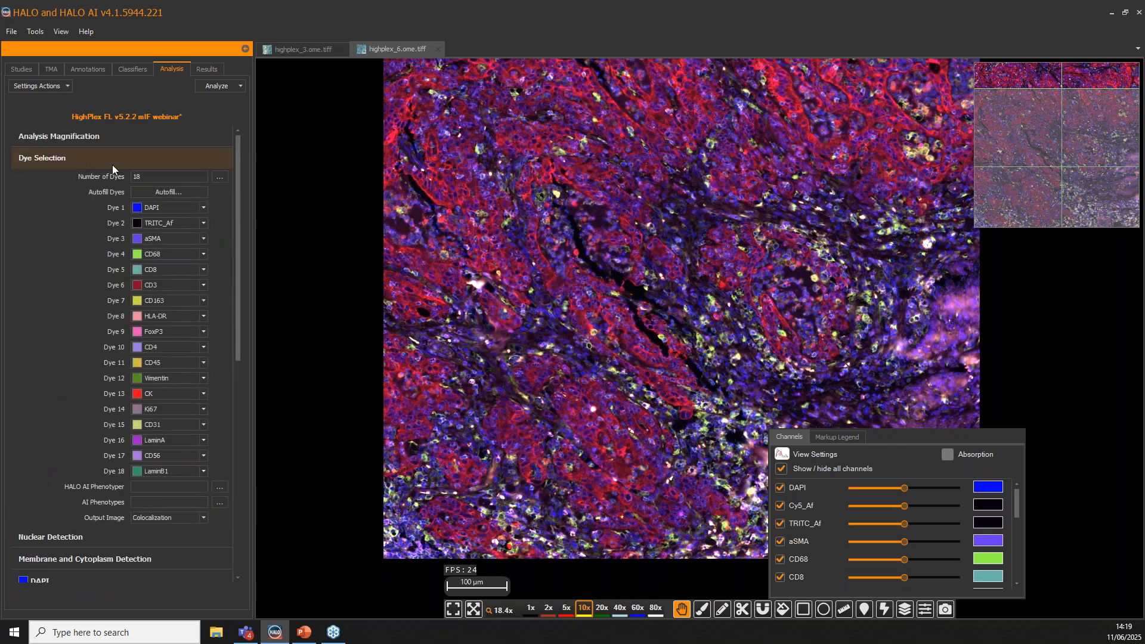
click(65, 178)
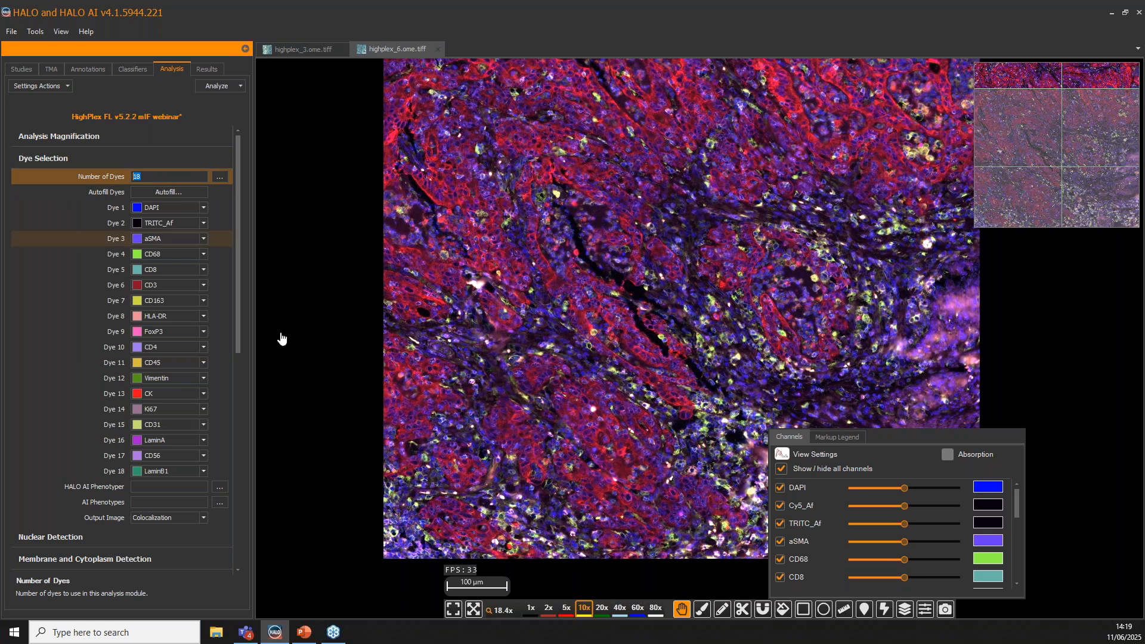
scroll(241, 284, down, 1)
drag(241, 284, 255, 224)
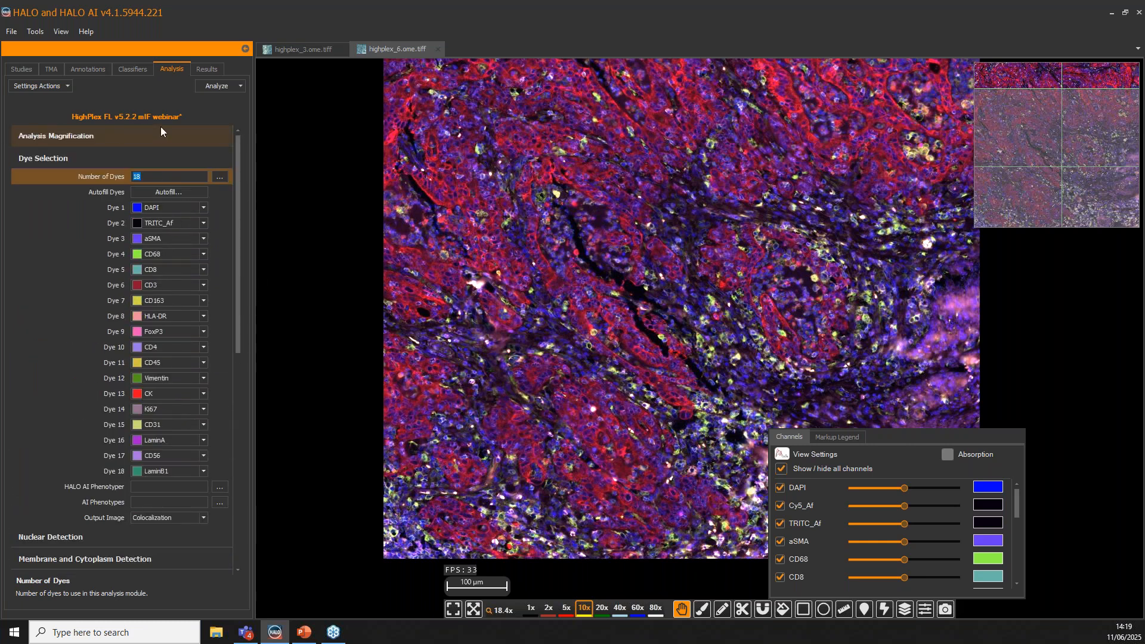
Review the nuclear and membrane detection settings, and preview the Traditional nuclear segmentation on highplex_3.ome.tiff with real-time tuning
click(102, 530)
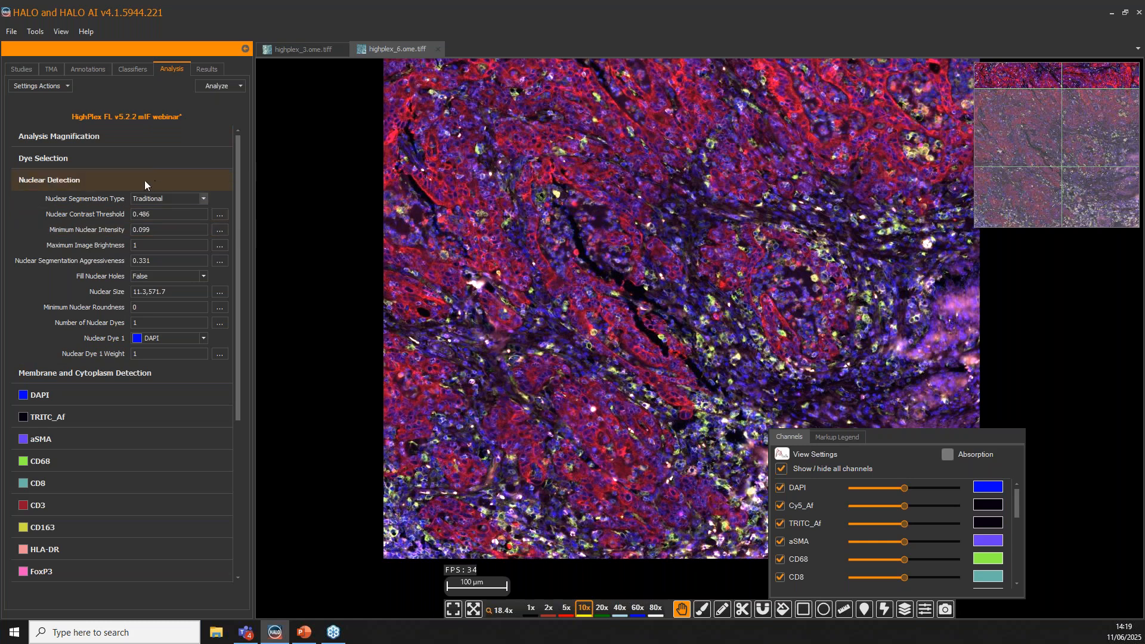
click(153, 372)
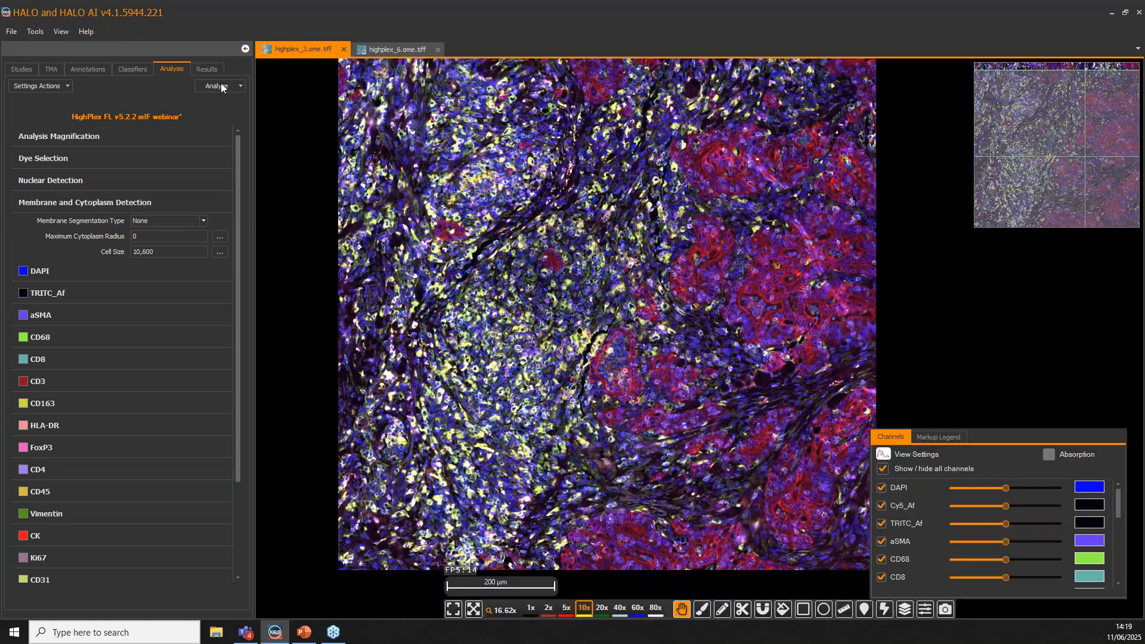
click(219, 86)
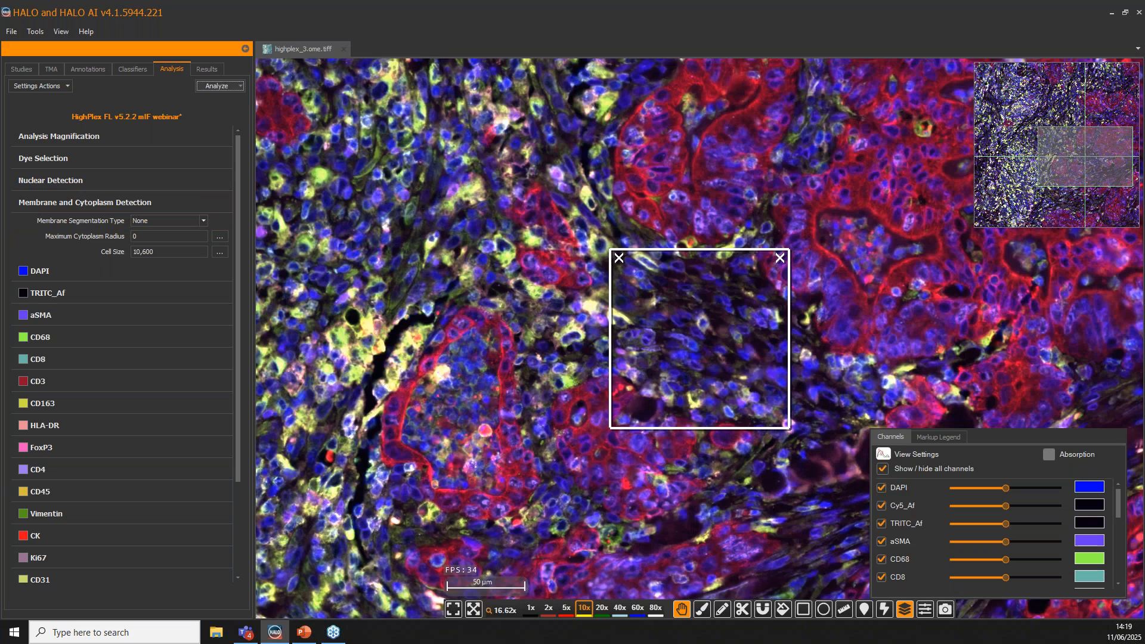
drag(452, 356, 620, 398)
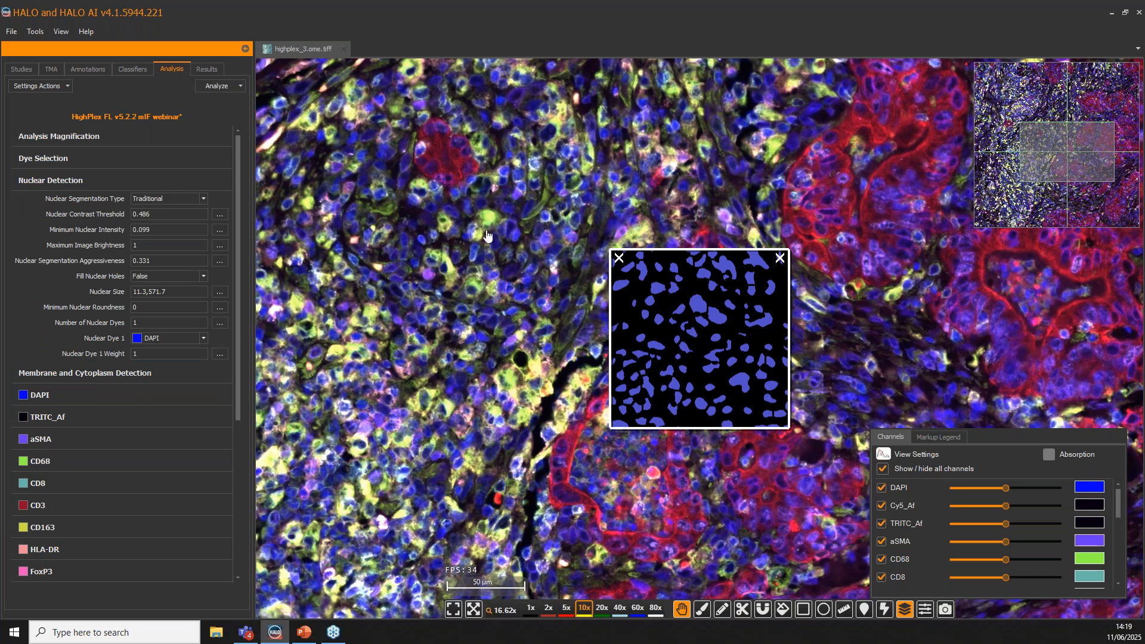
click(700, 330)
drag(700, 330, 738, 346)
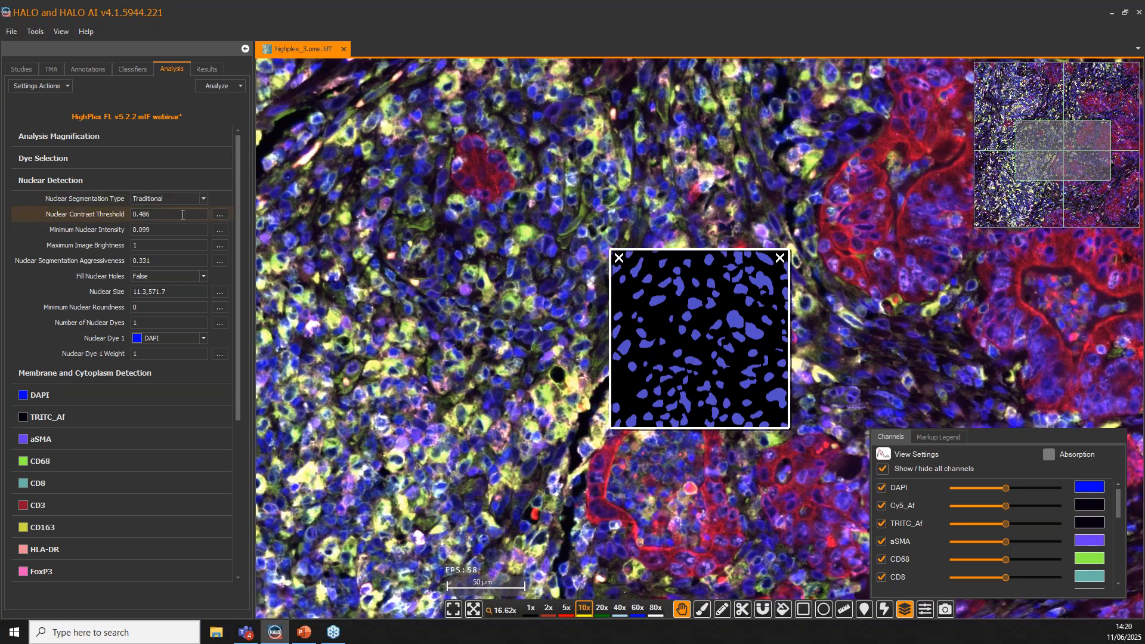
Set the Nuclear Contrast Threshold to 0.487 and review the Minimum Nuclear Intensity and Nuclear Segmentation Aggressiveness settings
click(224, 215)
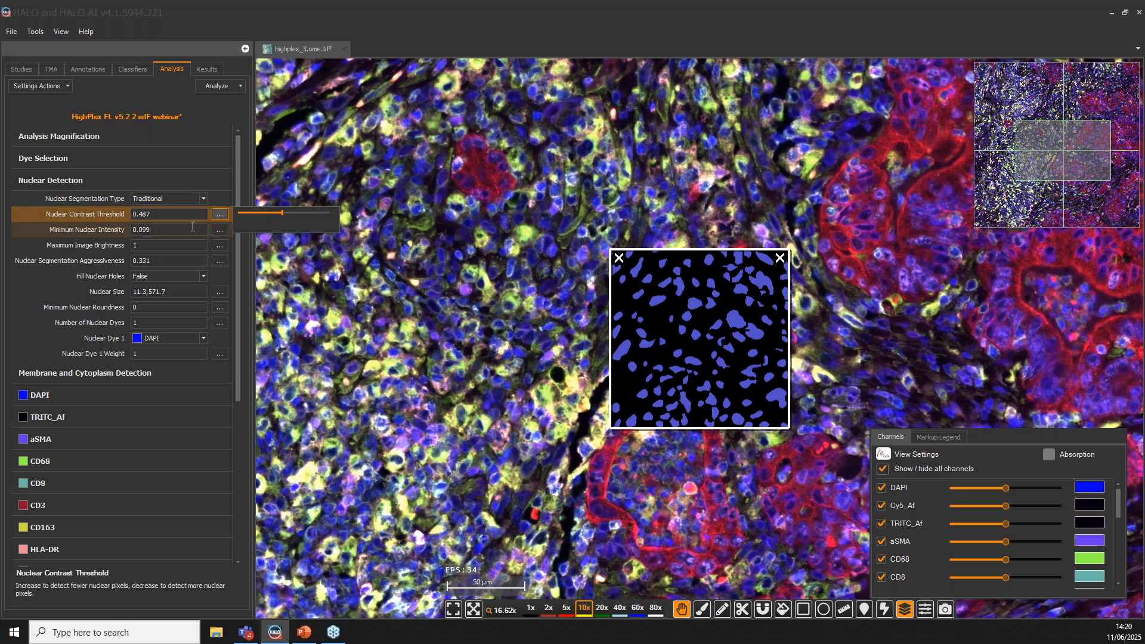
click(162, 231)
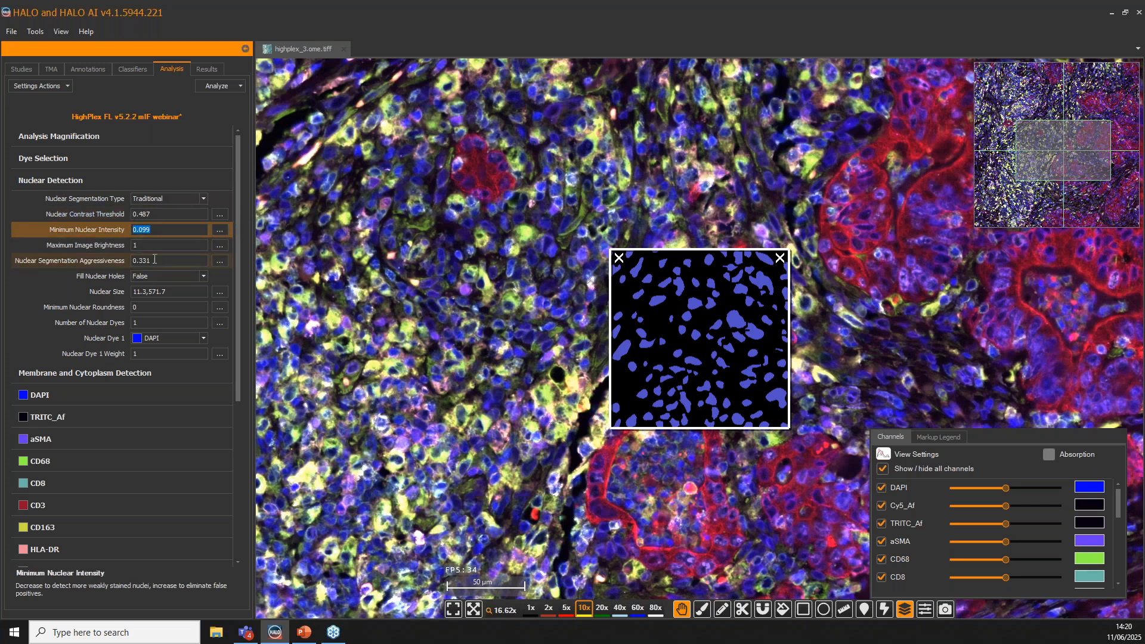
click(124, 258)
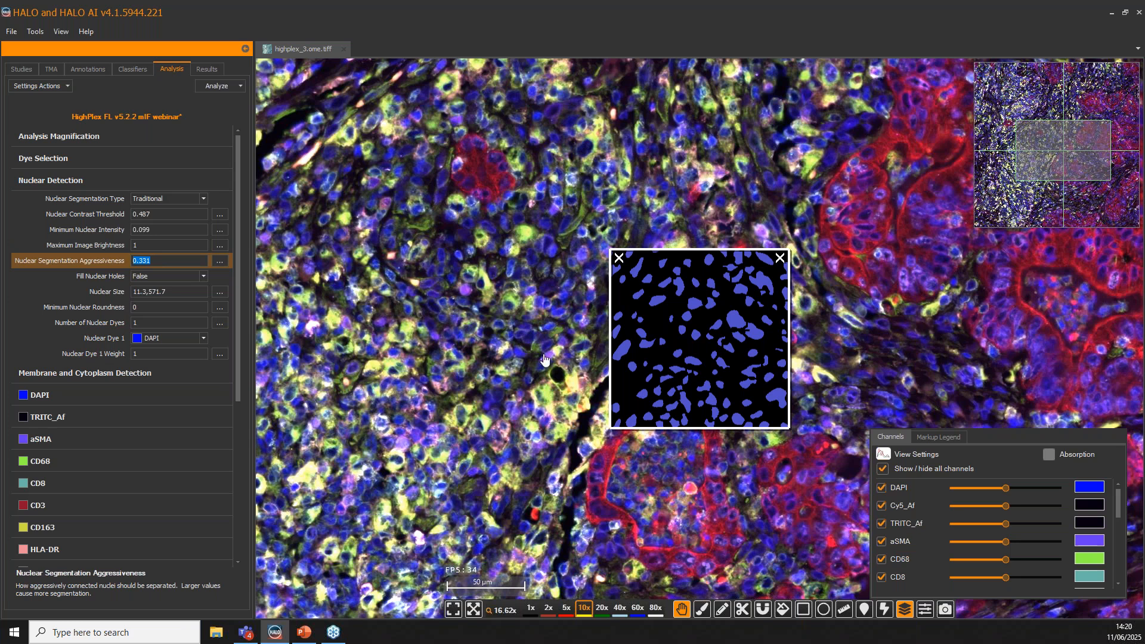
Set the Nuclear Segmentation Type to AI Custom and check its real-time tuning preview over different tissue regions
click(187, 199)
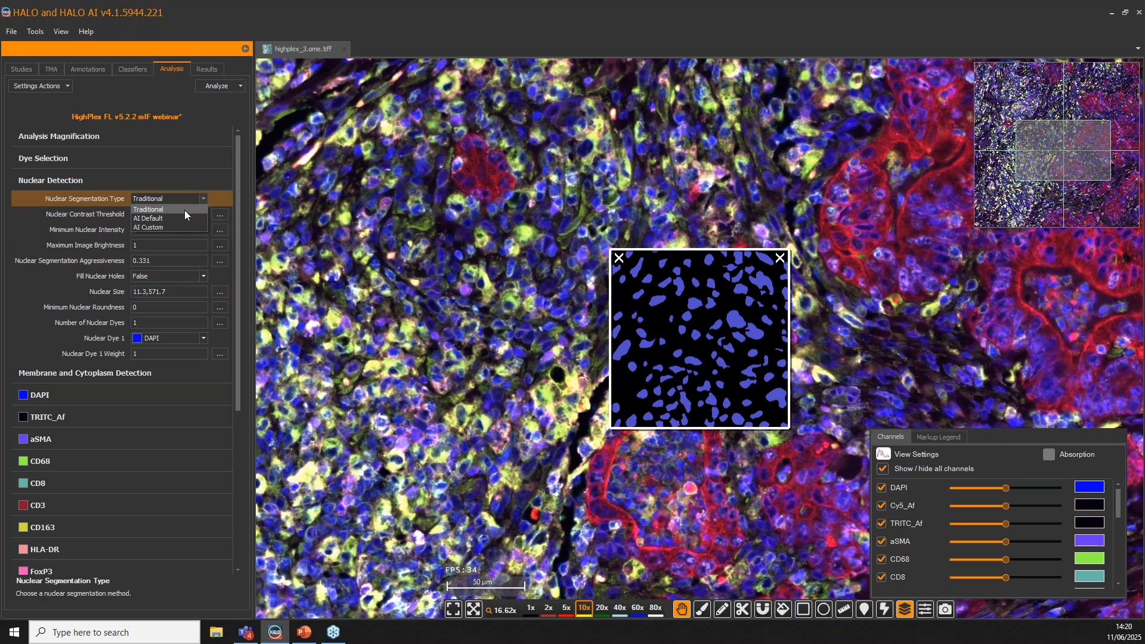
click(184, 228)
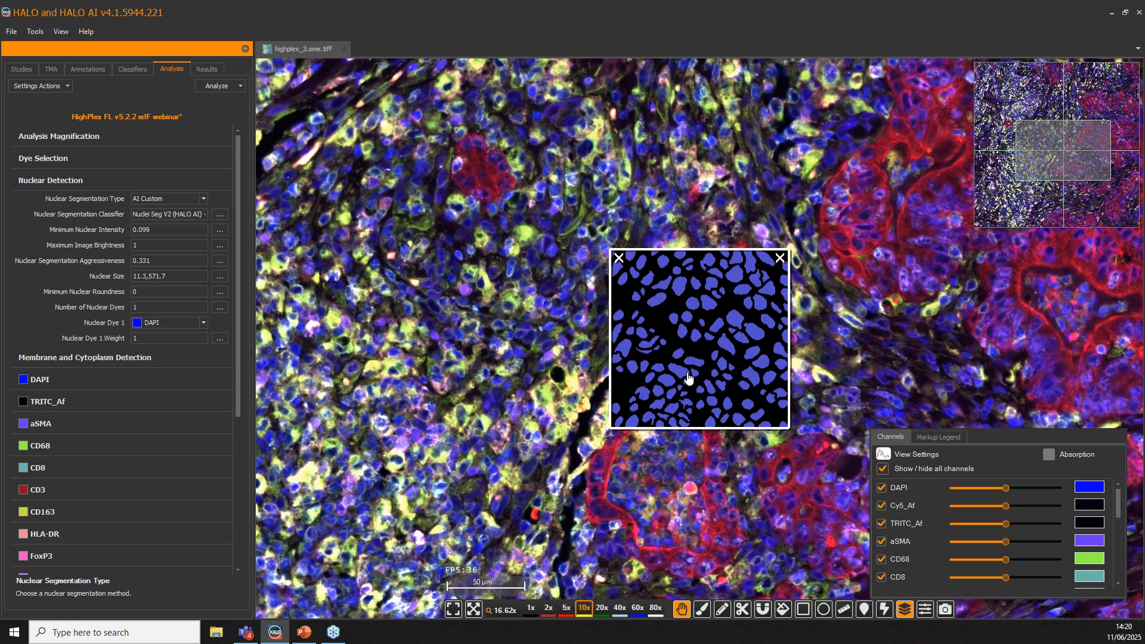
click(688, 378)
drag(697, 376, 756, 407)
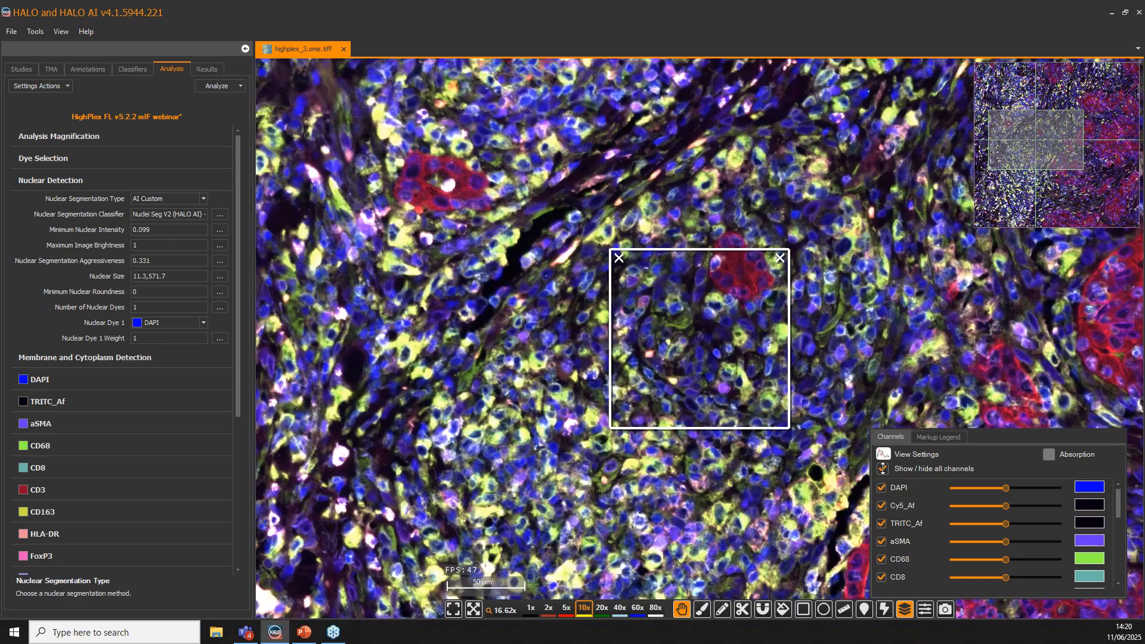
Show only the DAPI channel and change its display colour to white
click(882, 468)
click(883, 487)
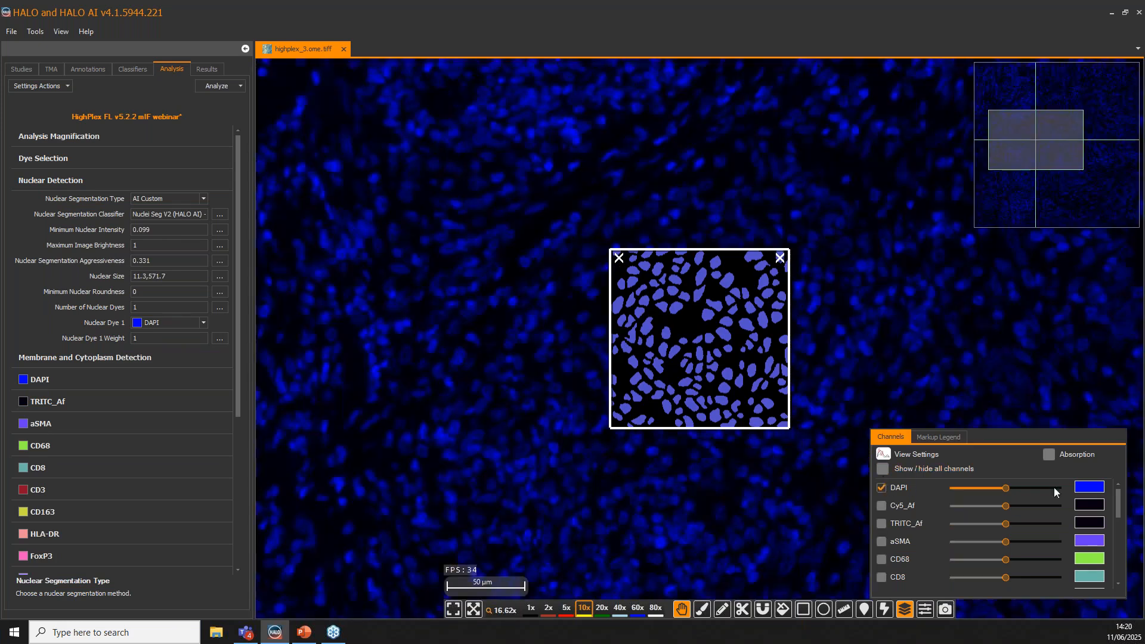
click(1098, 489)
click(1021, 426)
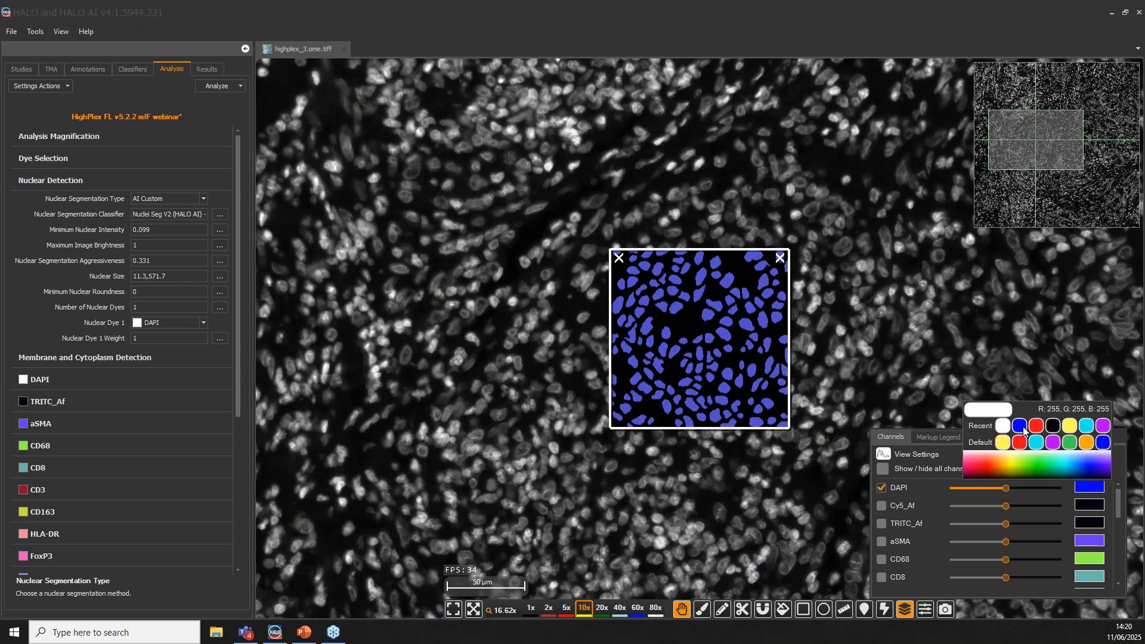
Lower the markup opacity and check the AI nuclear segmentation against the DAPI signal in different tissue regions
mouse_move(905, 609)
drag(857, 586, 766, 587)
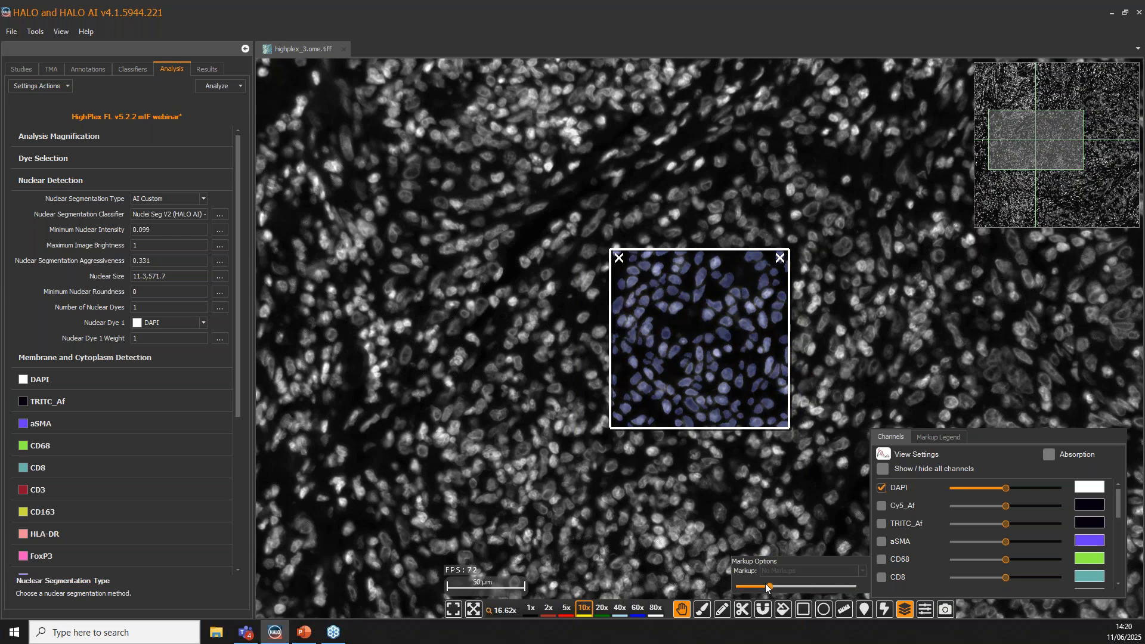
click(1086, 198)
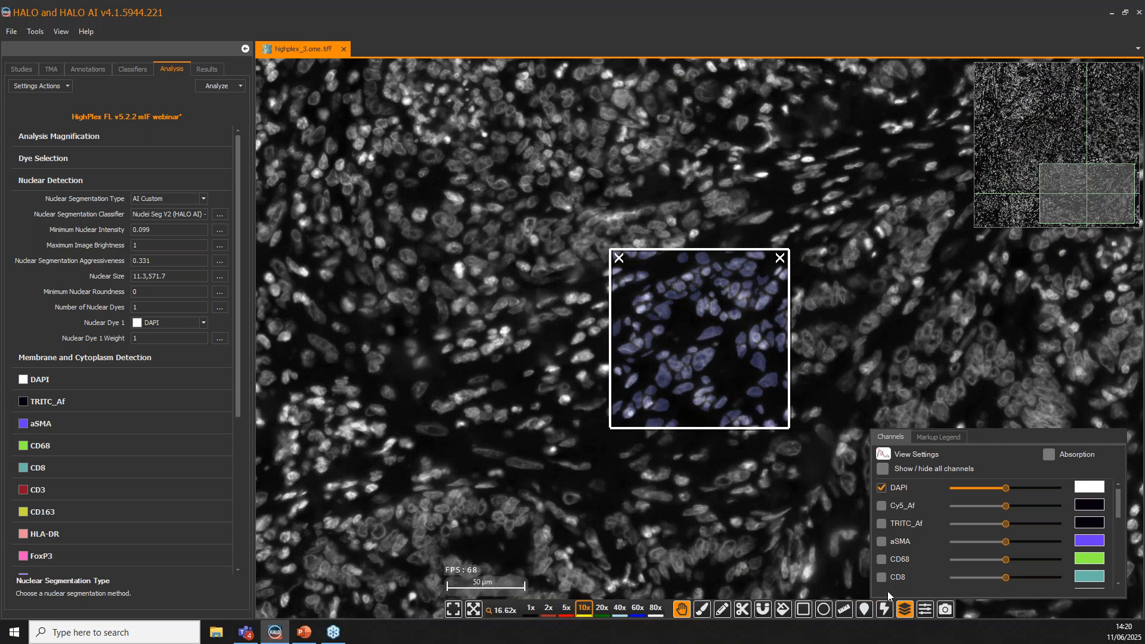
drag(759, 530, 826, 401)
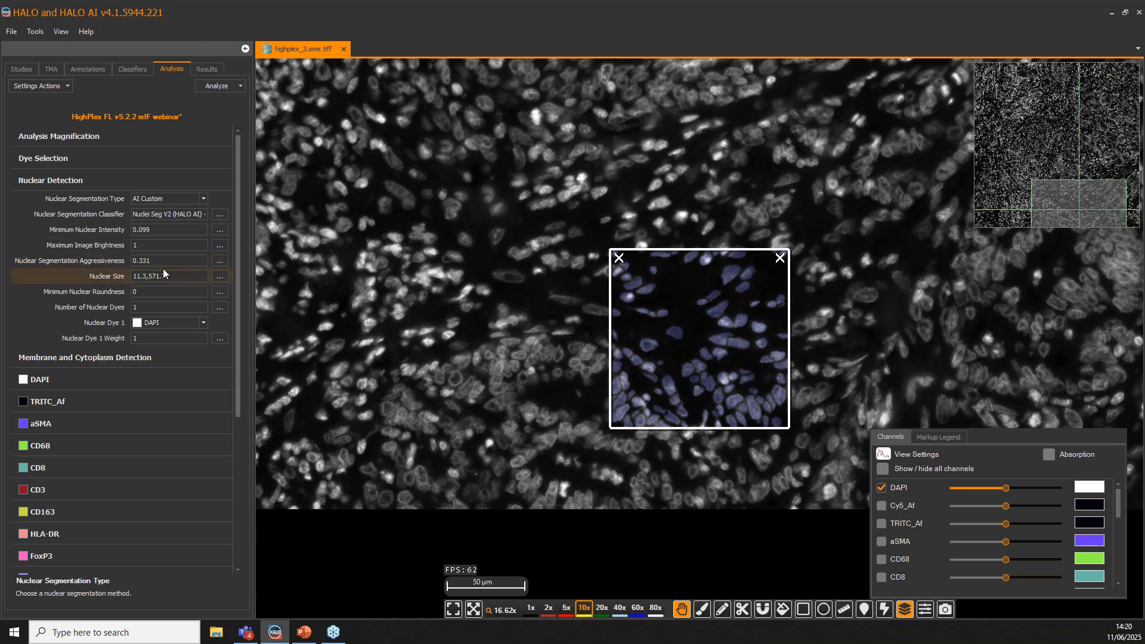
Review the Nuclear Size and Nuclear Segmentation Aggressiveness settings, and check the nuclear segmentation in a neighbouring region
click(177, 279)
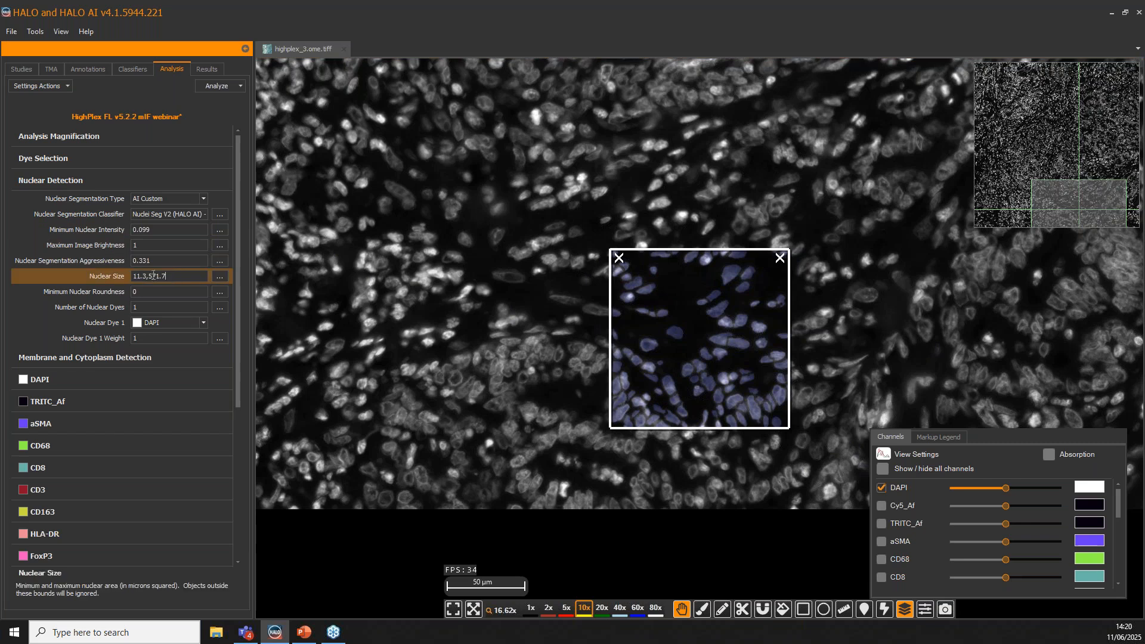
key(shift+Tab)
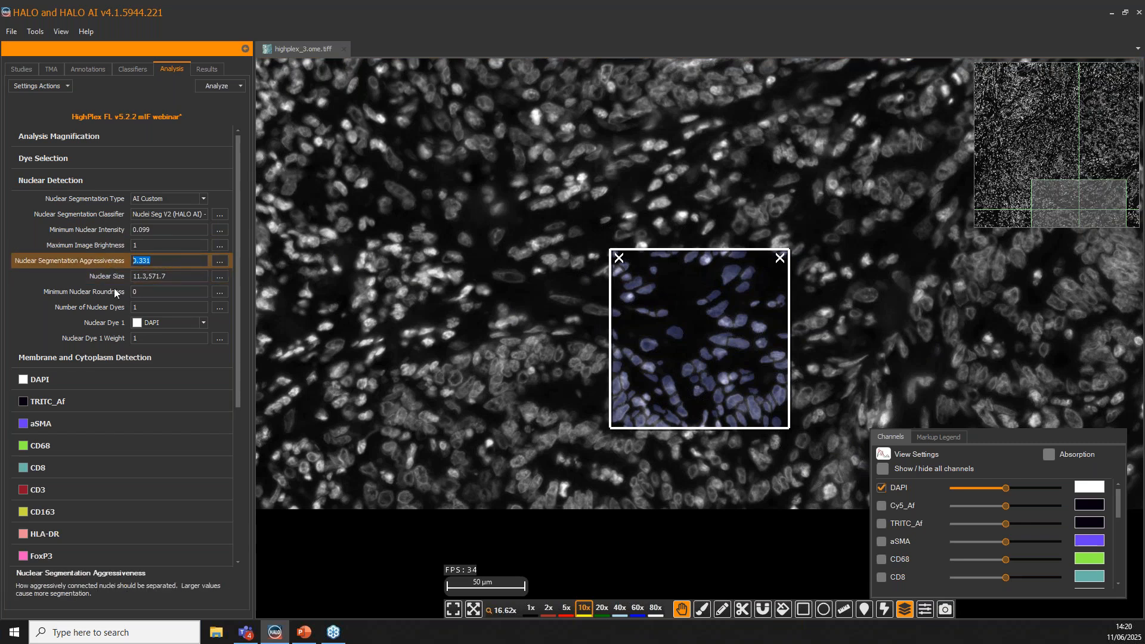
drag(607, 468, 758, 489)
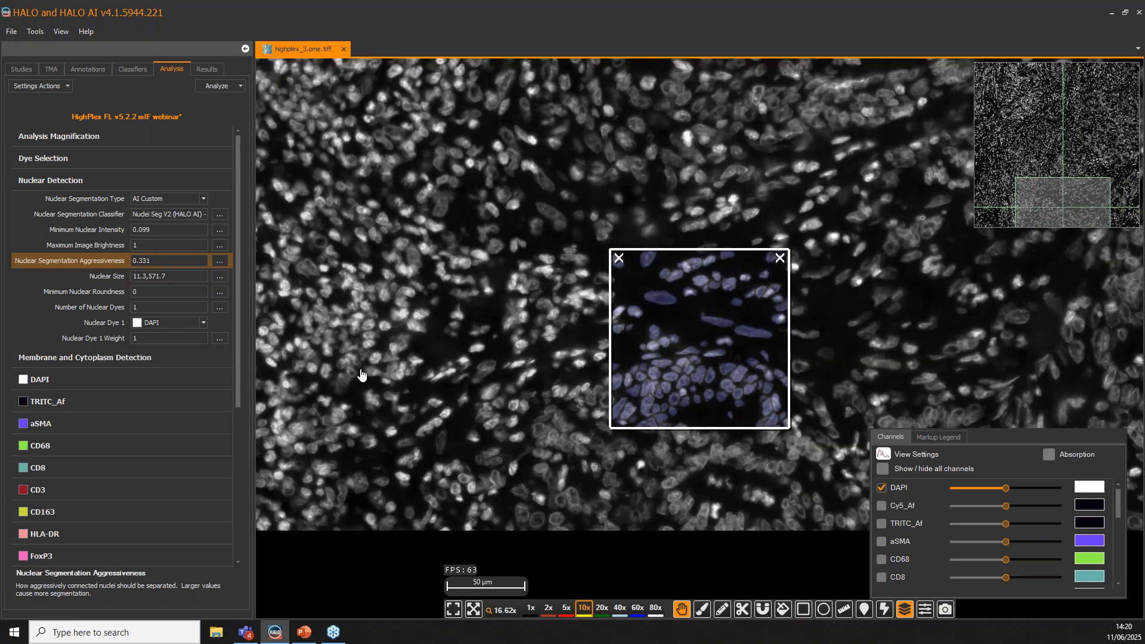
Change the DAPI display colour back to blue, show all channels and raise the markup opacity
click(1098, 488)
click(1021, 426)
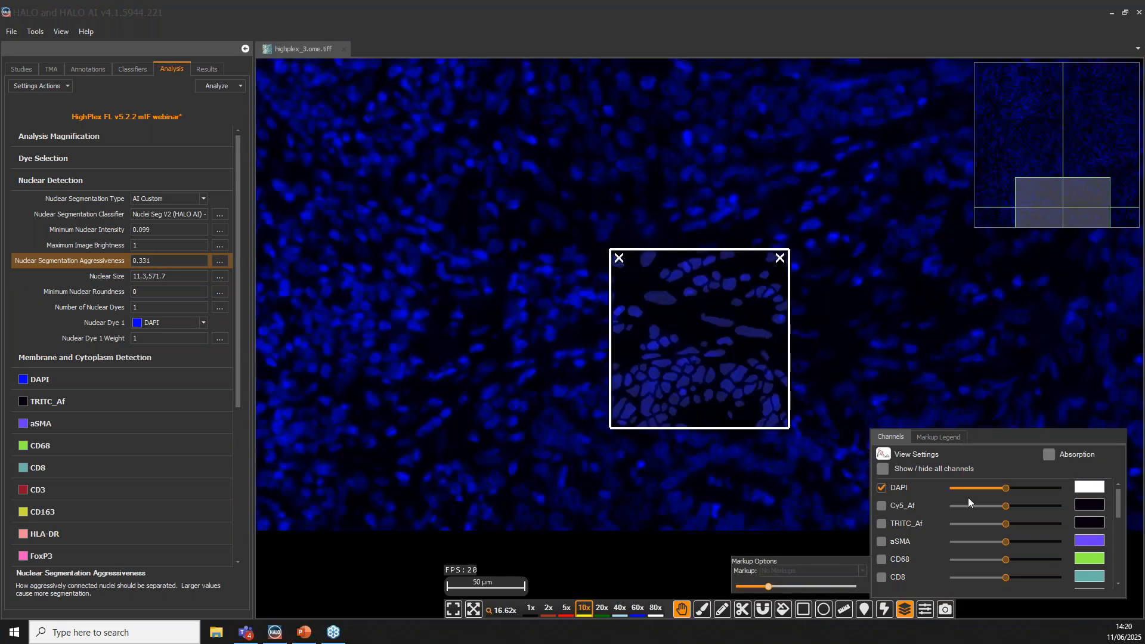
click(886, 469)
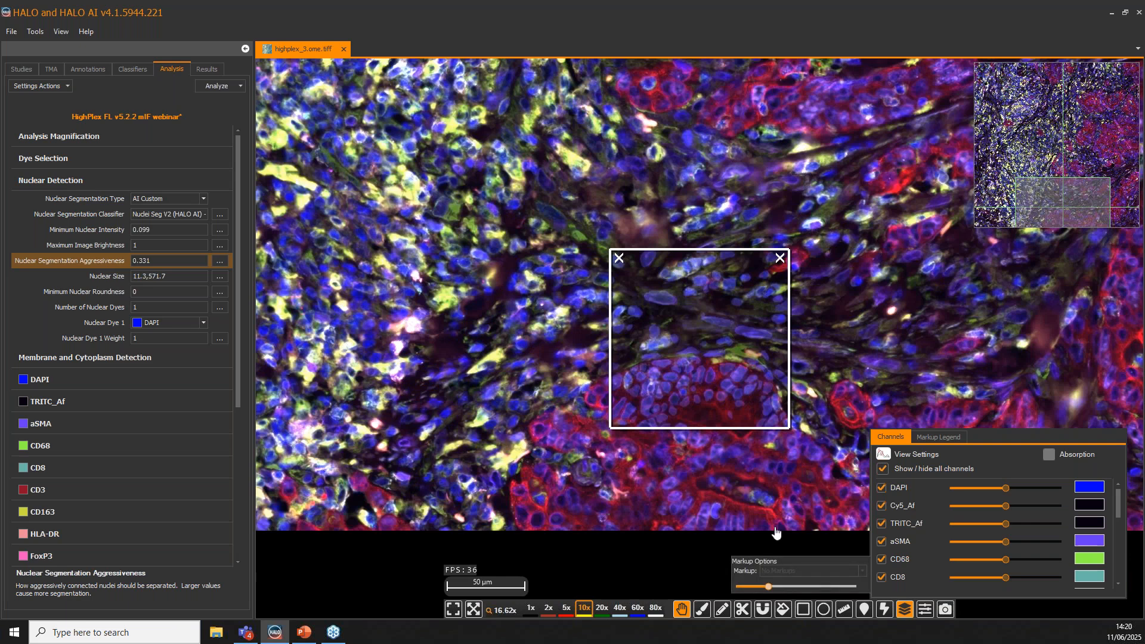
drag(769, 586, 817, 588)
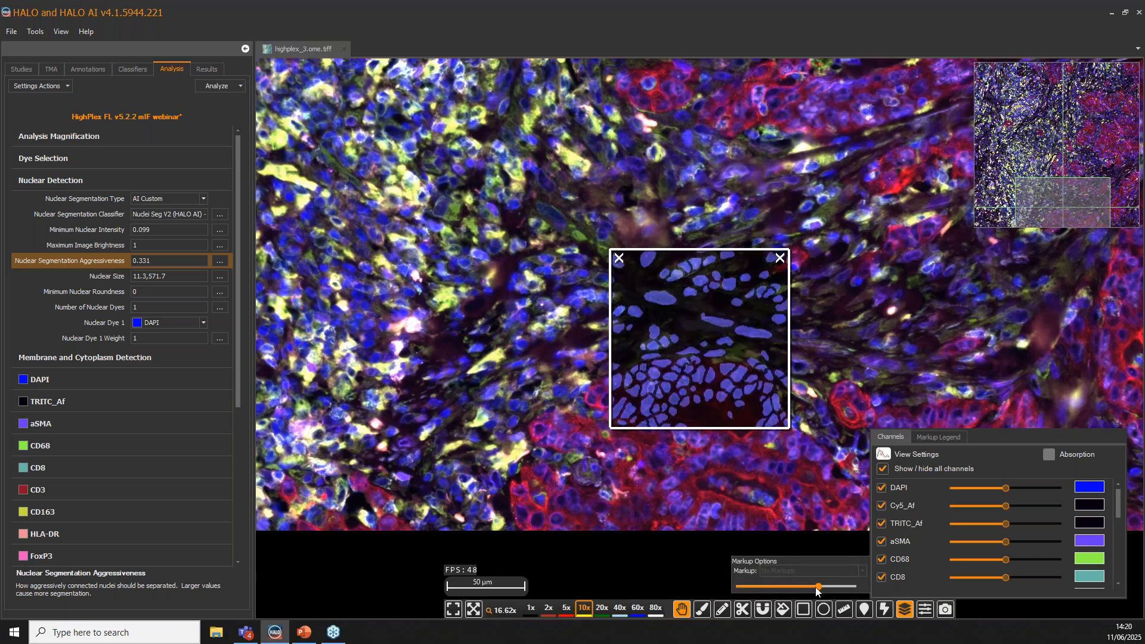
Display only the Cy5_Af, aSMA, CD68 and CD8 channels and view the segmentation over a region with stained immune cells
click(883, 468)
click(881, 505)
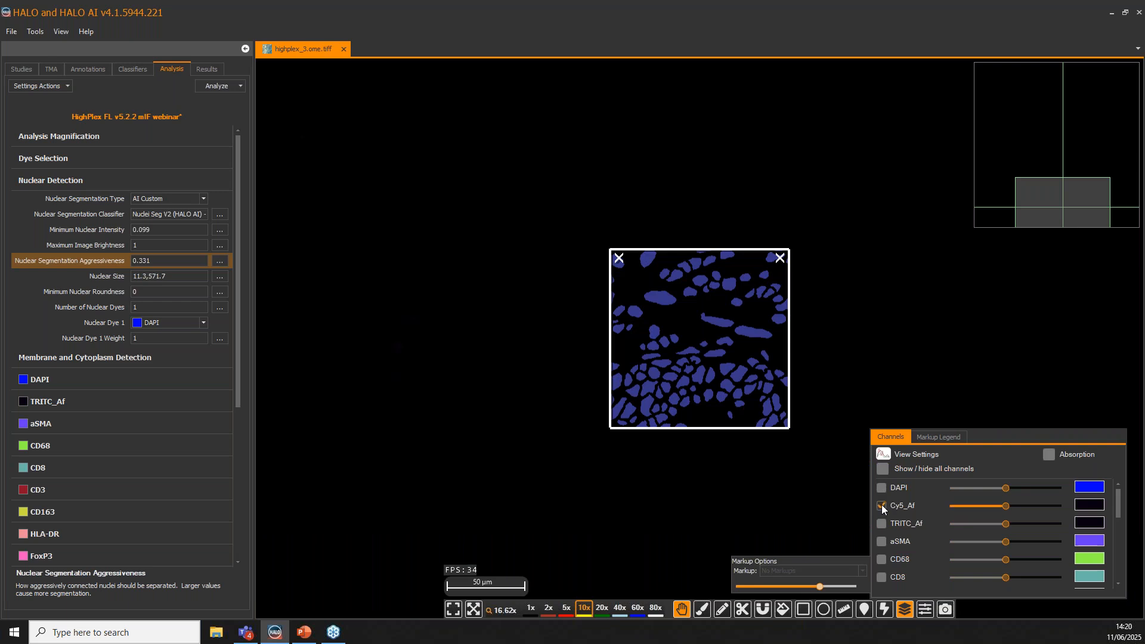
click(881, 540)
click(882, 559)
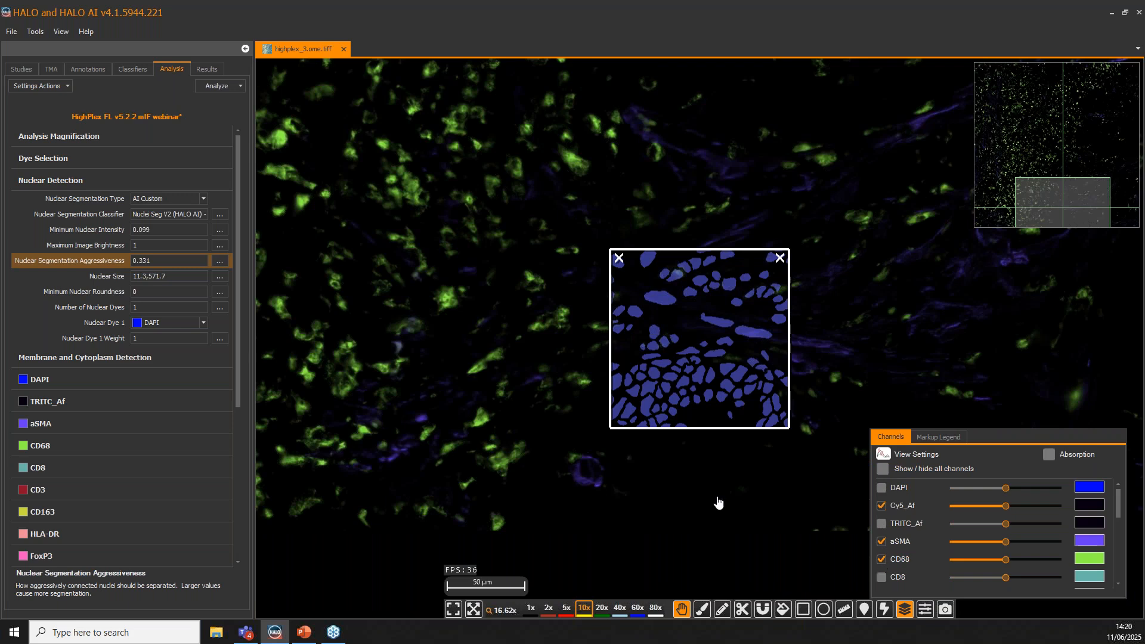
click(881, 576)
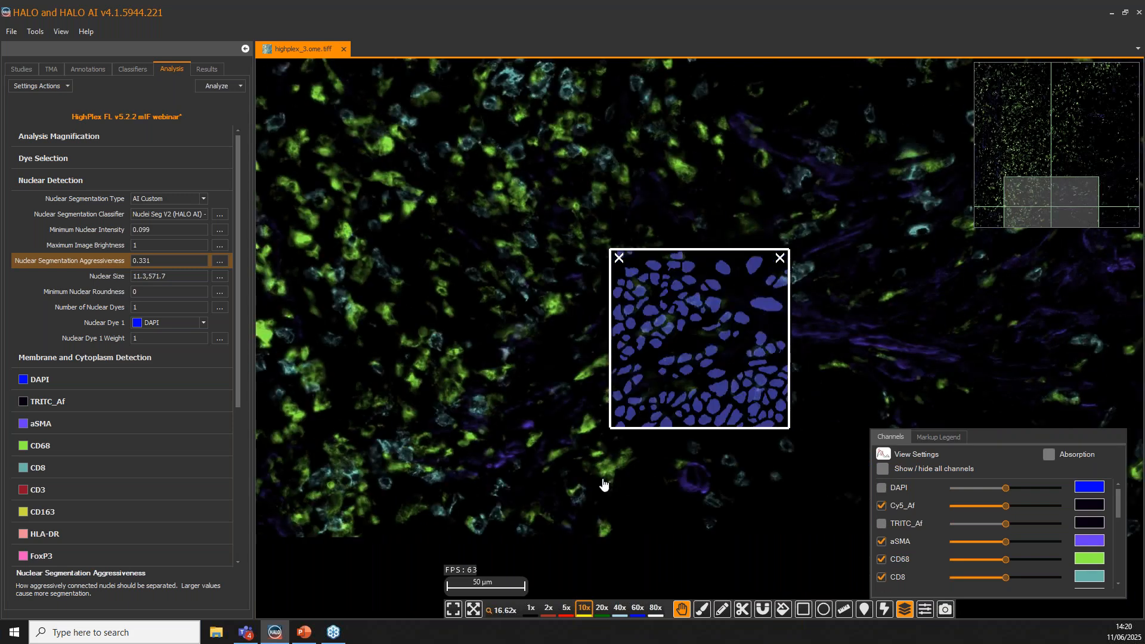
drag(608, 485, 735, 513)
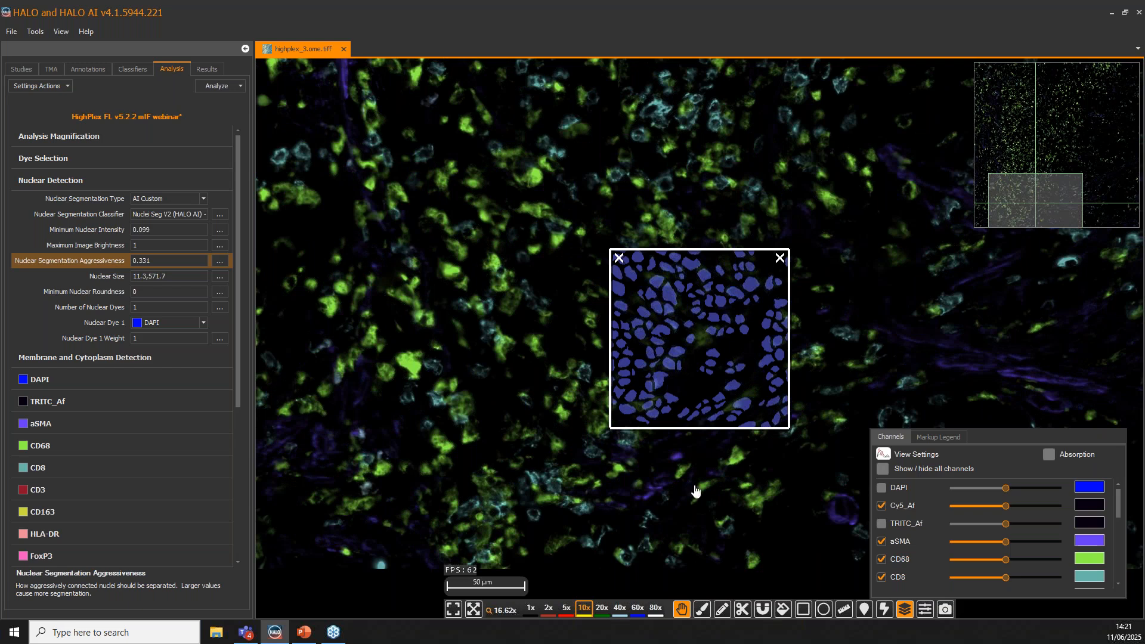
Set the Maximum Cytoplasm Radius to 1.5 in the membrane and cytoplasm detection settings and check the cell outlines
click(127, 363)
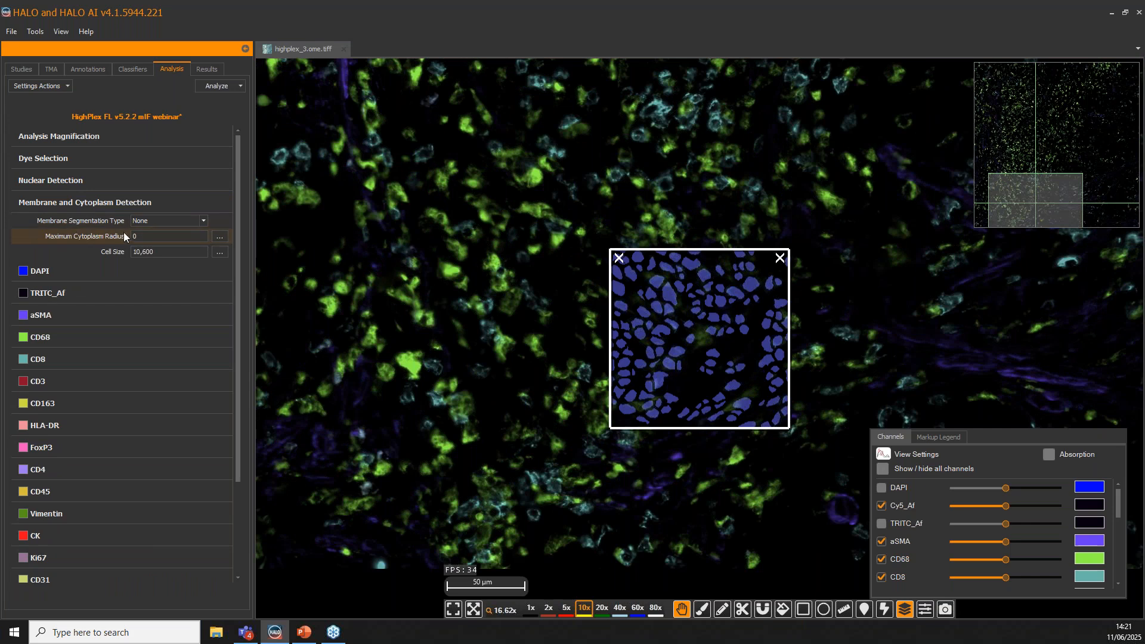
click(38, 239)
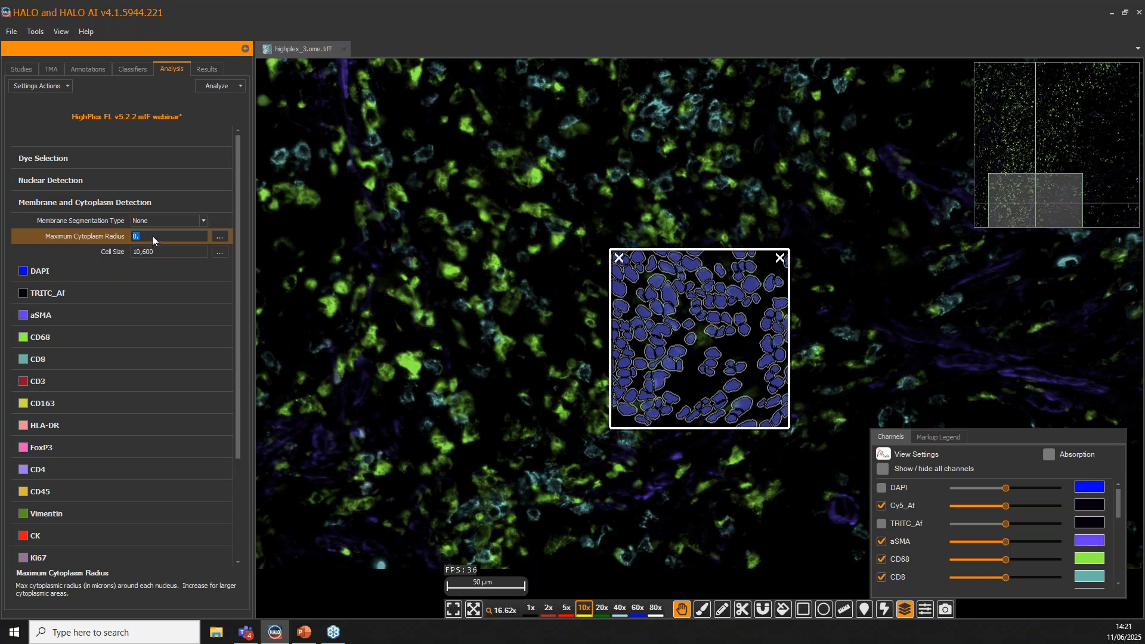
drag(136, 236, 140, 237)
text(1.5)
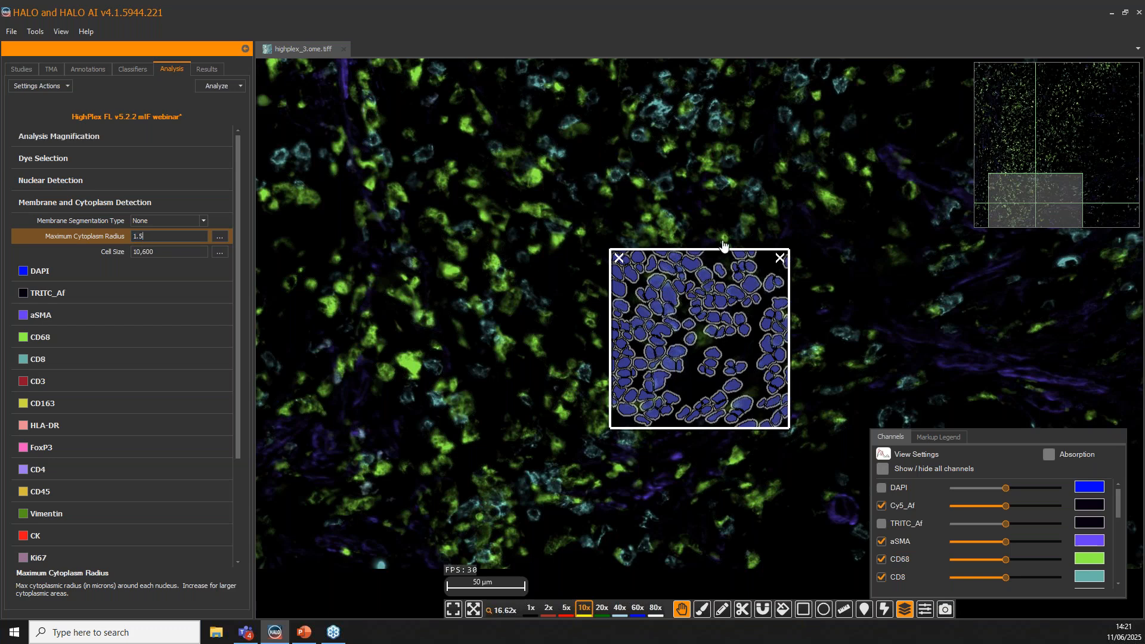
drag(421, 350, 506, 366)
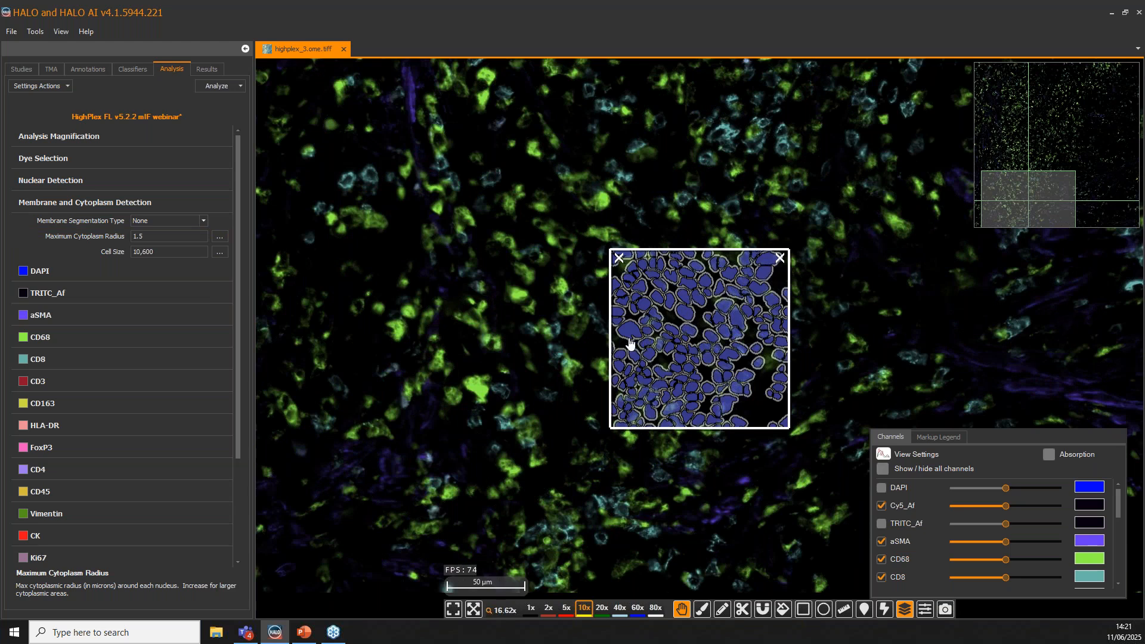
Show all channels and examine the cytoplasm outlines over the red-stained tumour region
click(170, 238)
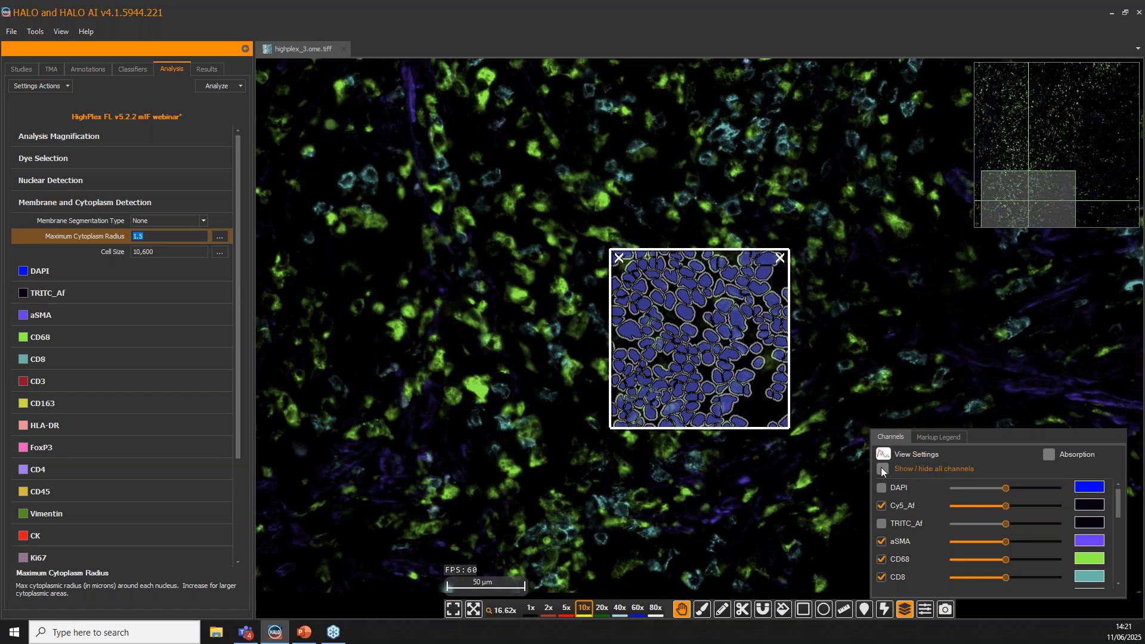
click(882, 468)
drag(956, 270, 676, 124)
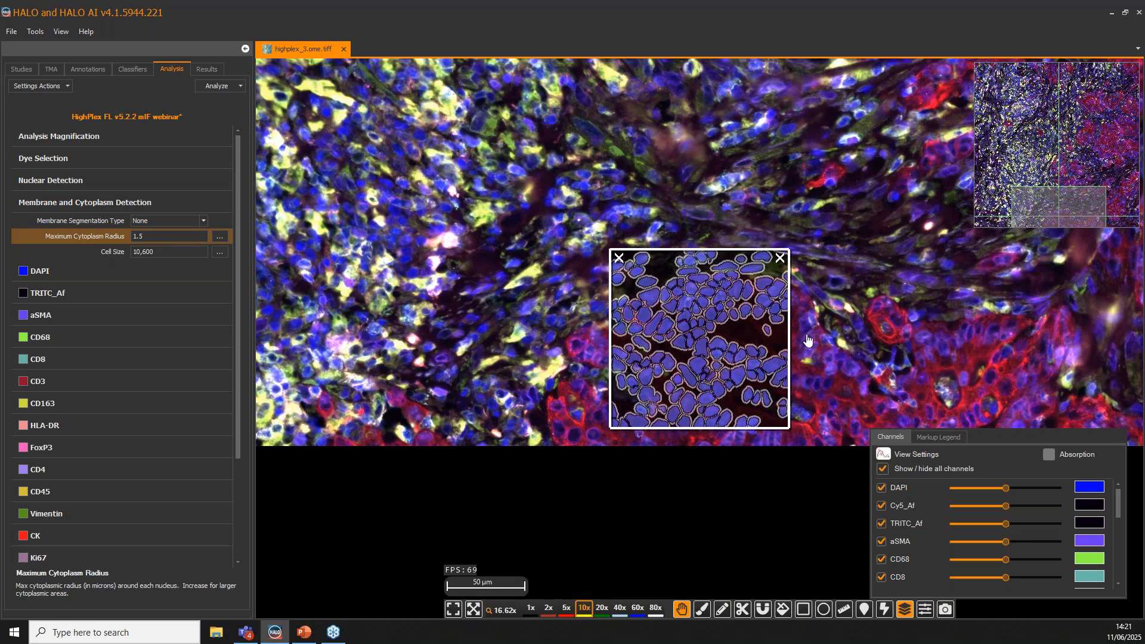
drag(830, 386, 759, 376)
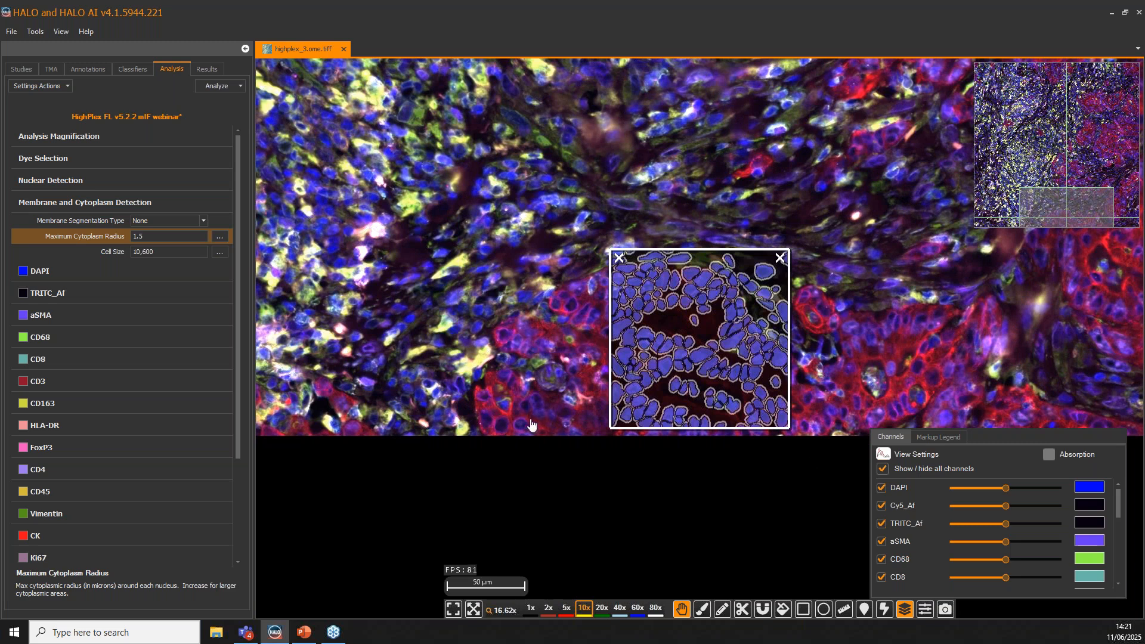
drag(497, 357, 542, 357)
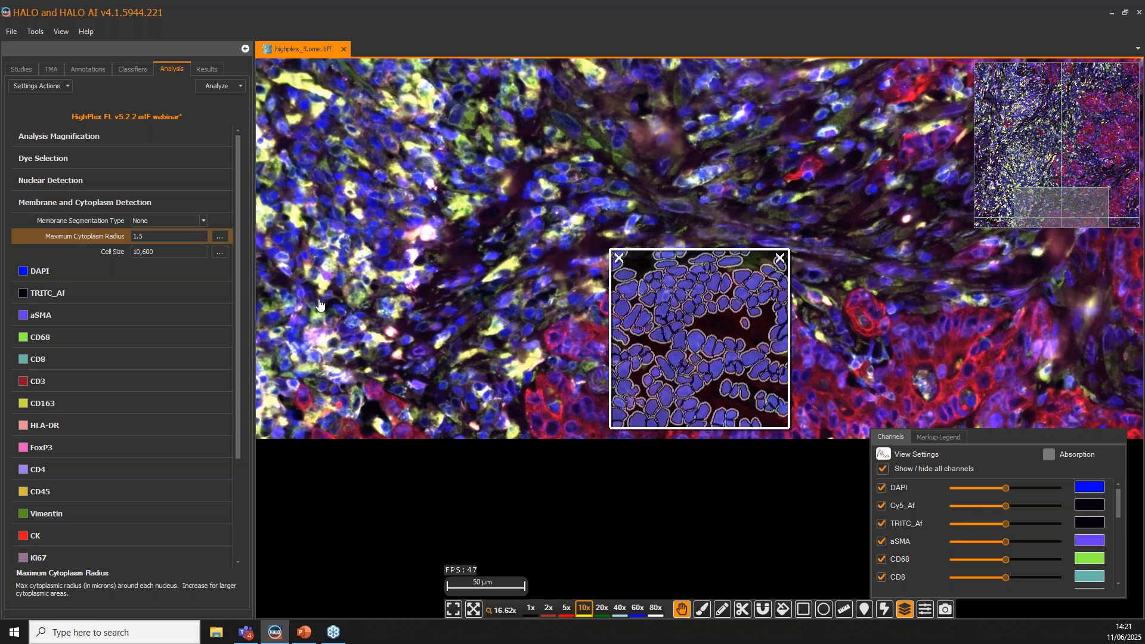
Set the Membrane Segmentation Type to AI Custom, check its preview around the tumour edge and close the real-time tuning
click(201, 220)
click(188, 249)
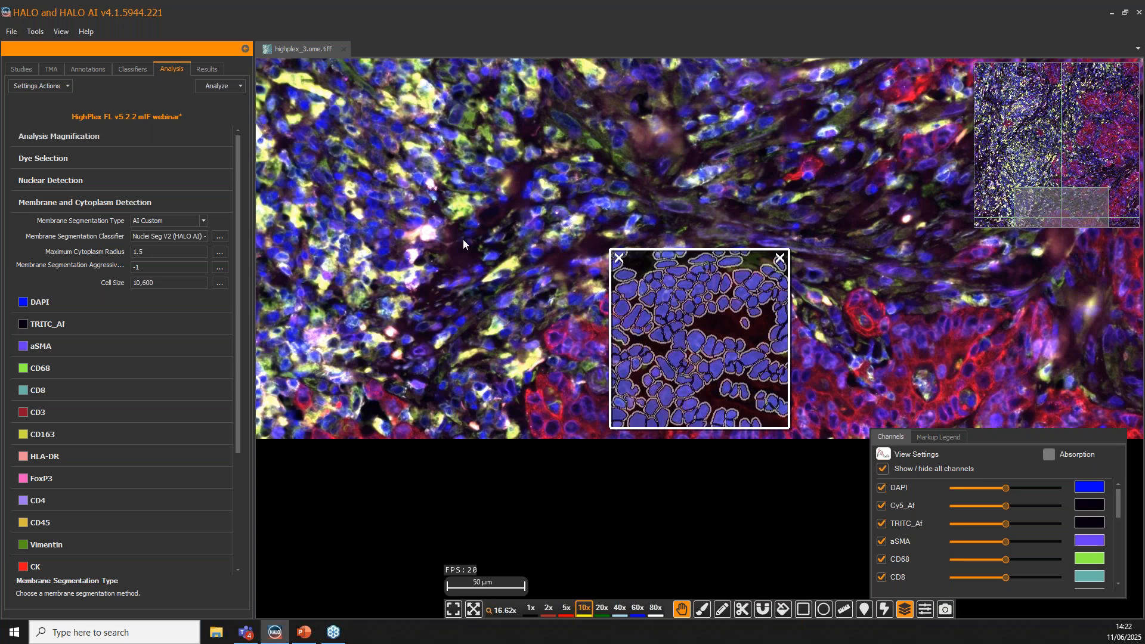
drag(463, 240, 602, 267)
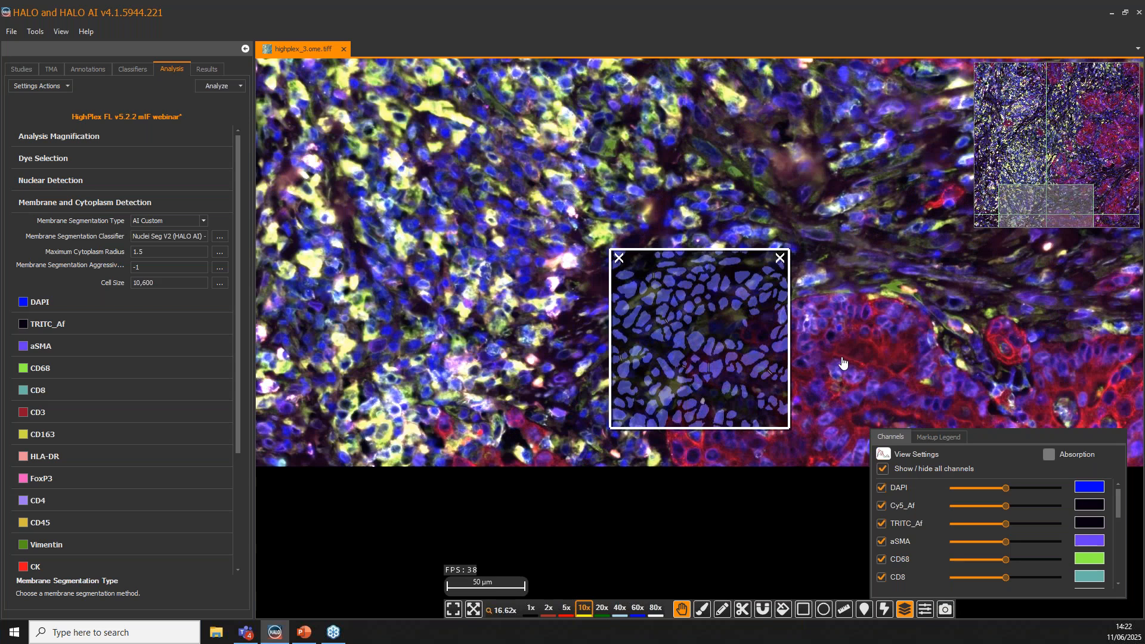
drag(843, 361, 838, 338)
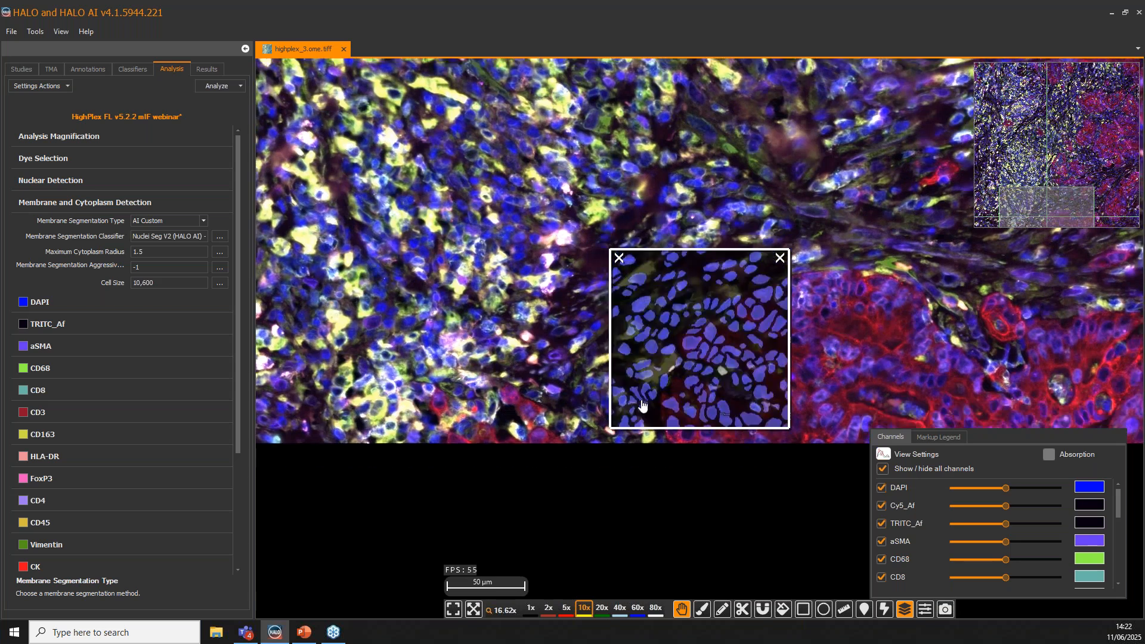
click(780, 258)
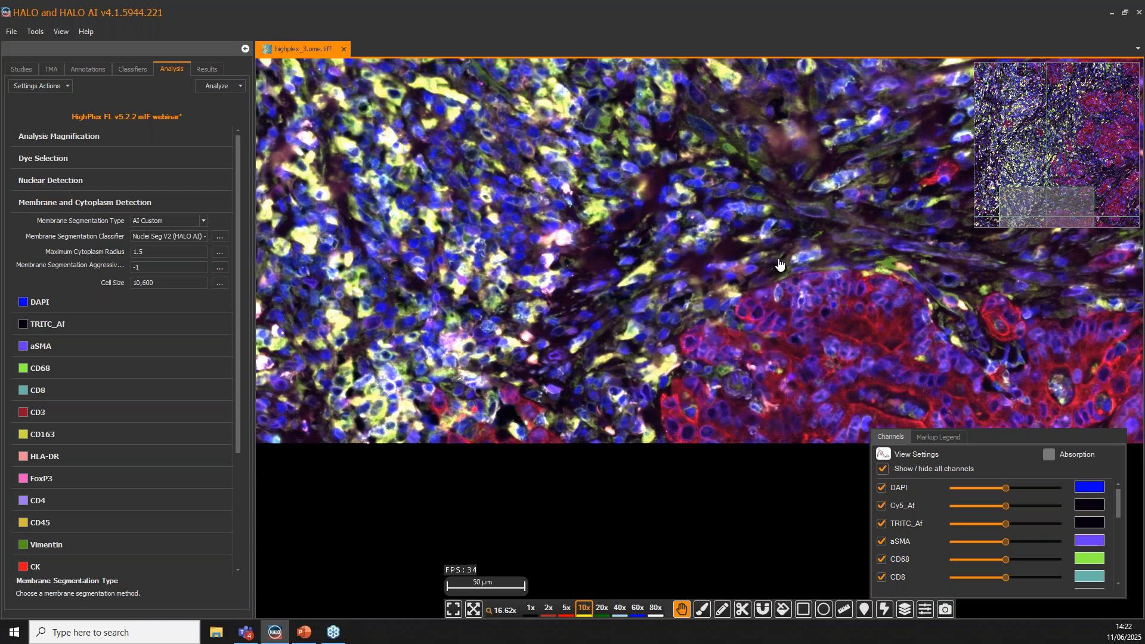
Load the saved HighPlex FL v5.2.2 mIF webinar analysis settings
click(55, 89)
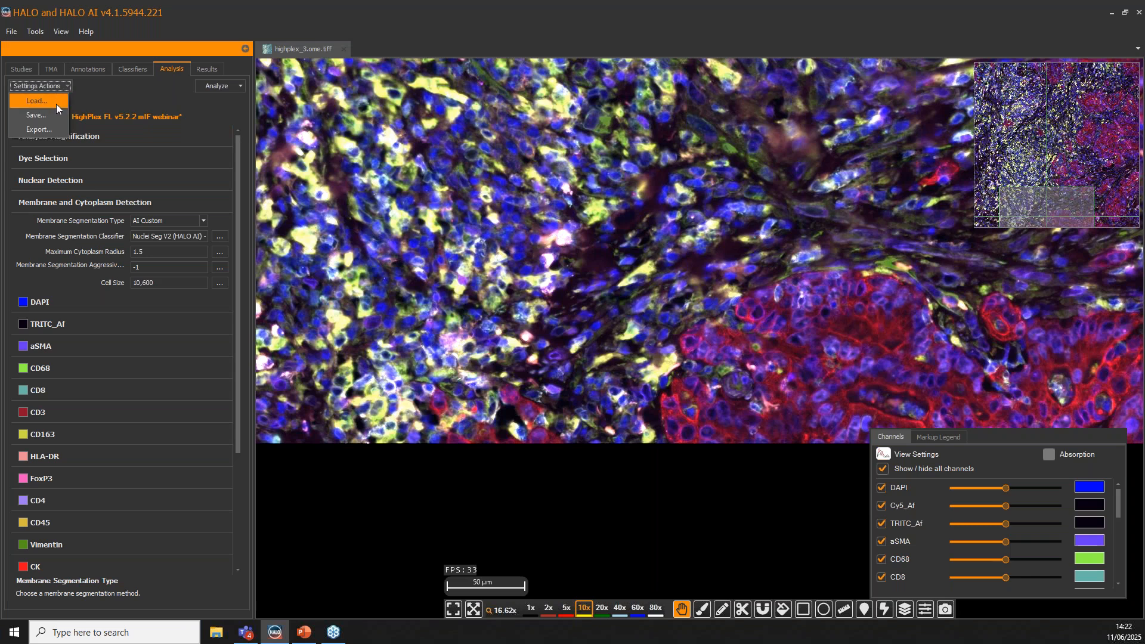
click(56, 104)
click(592, 339)
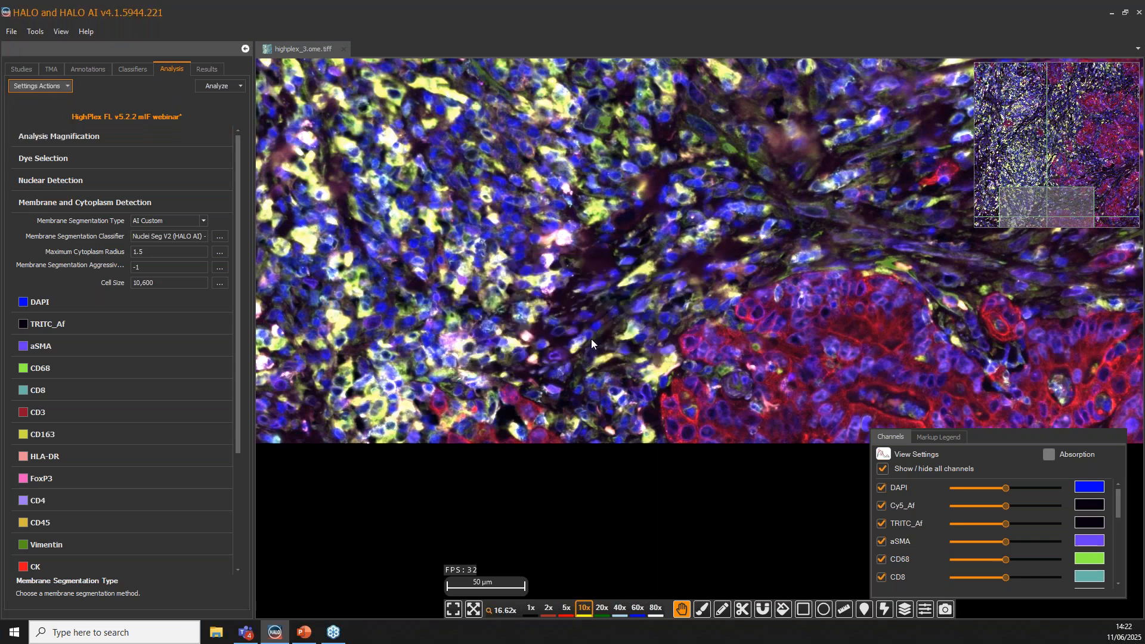
click(420, 179)
double_click(441, 233)
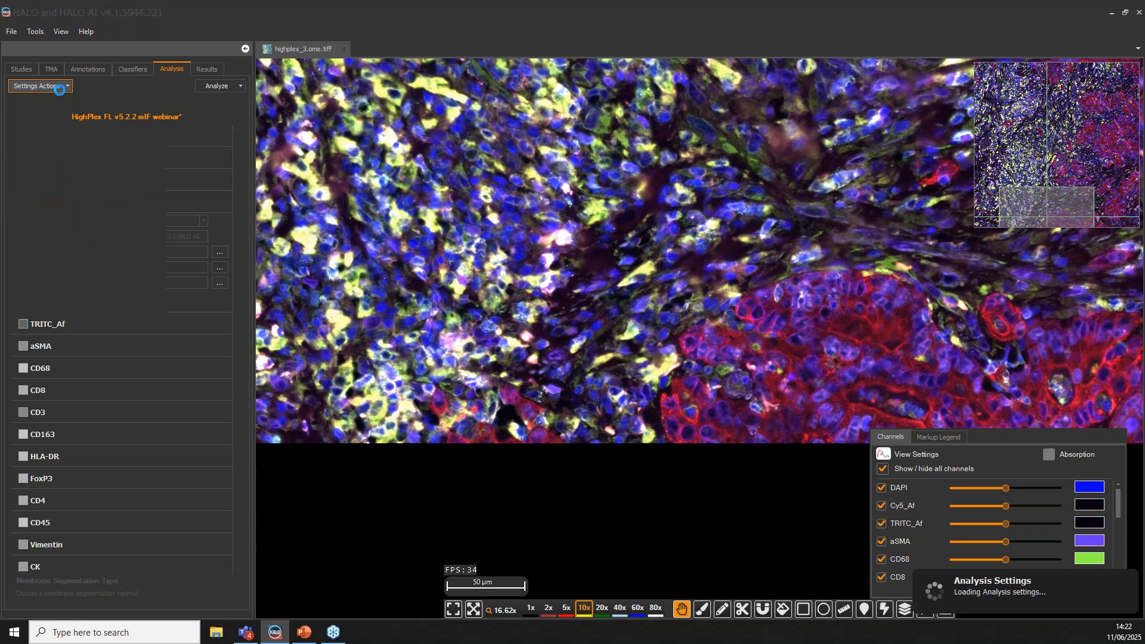
Preview the loaded settings with real-time tuning at the tumour edge and review their membrane and cytoplasm detection settings
click(218, 87)
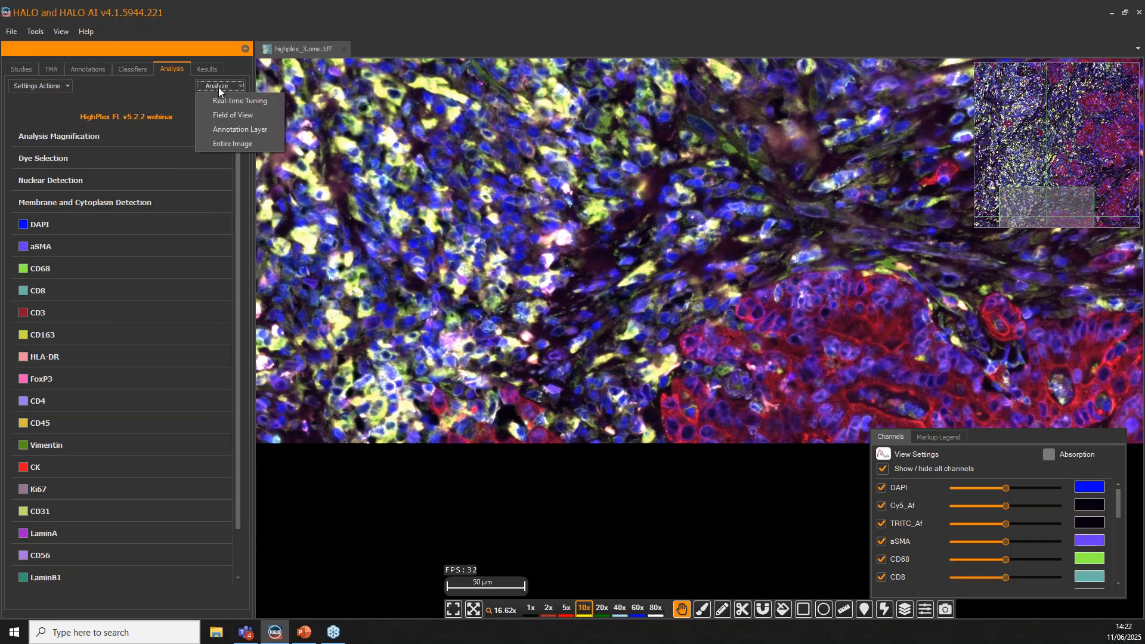
click(225, 103)
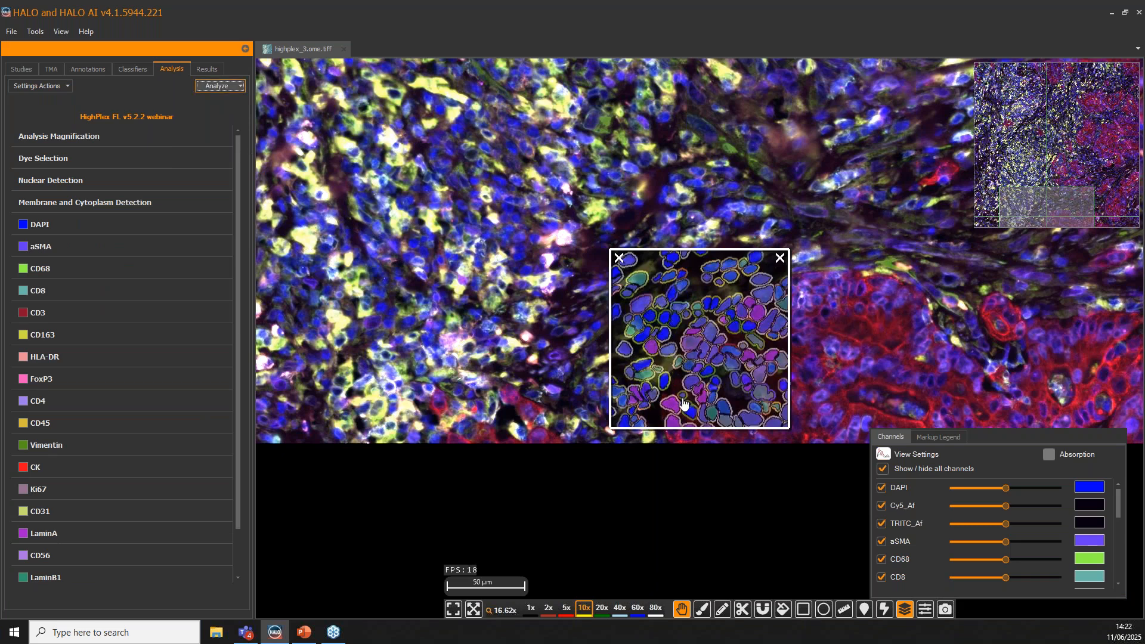
click(748, 322)
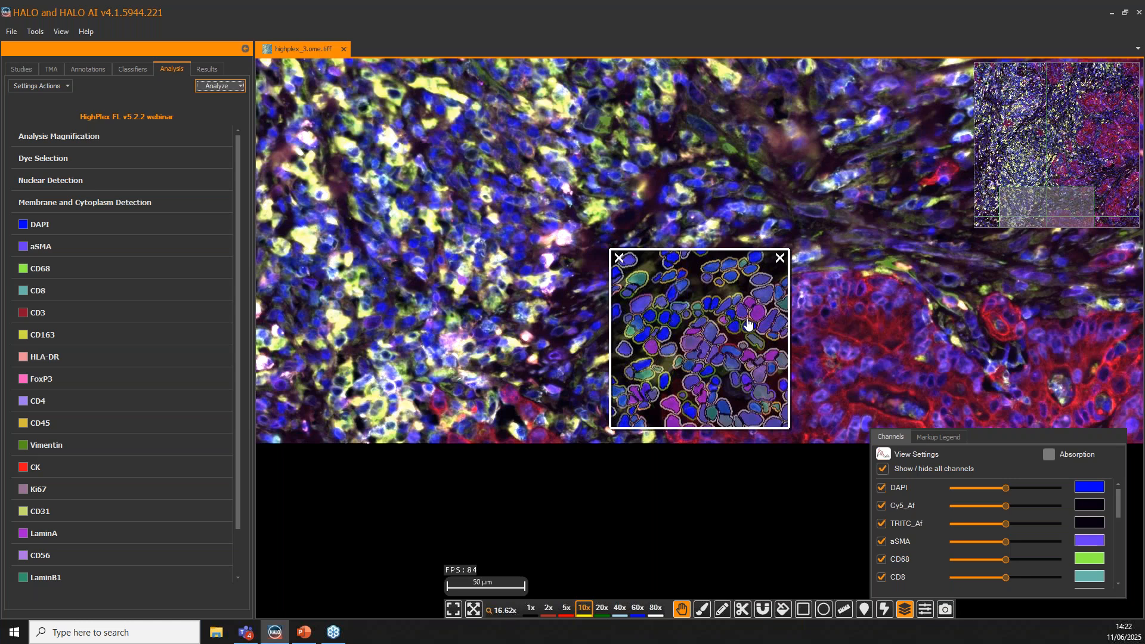
drag(748, 322, 760, 335)
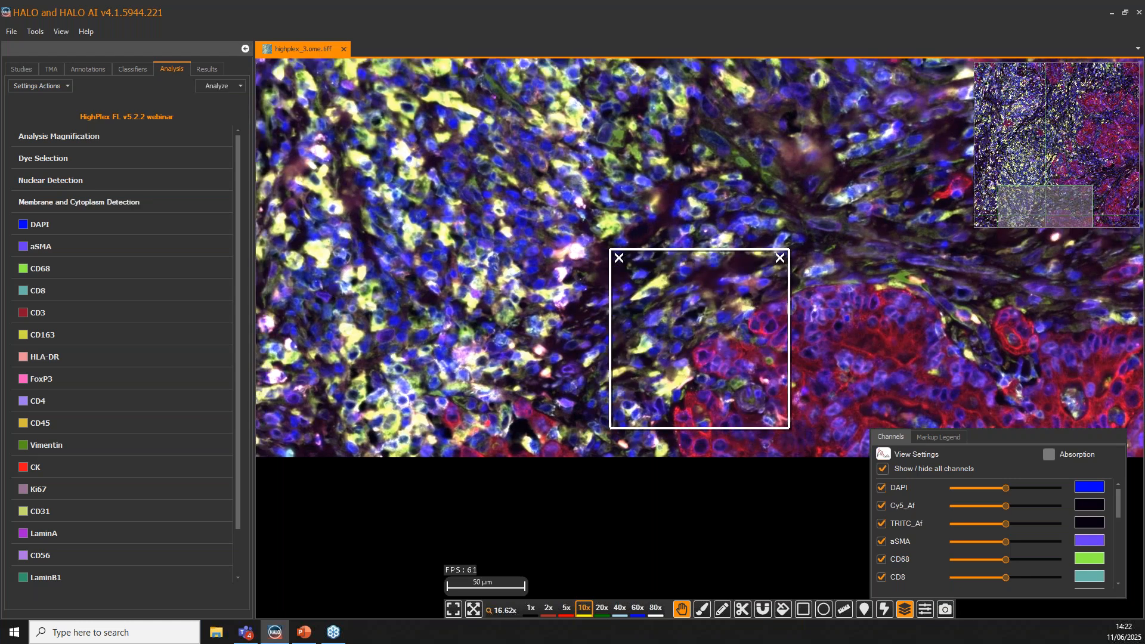
click(149, 202)
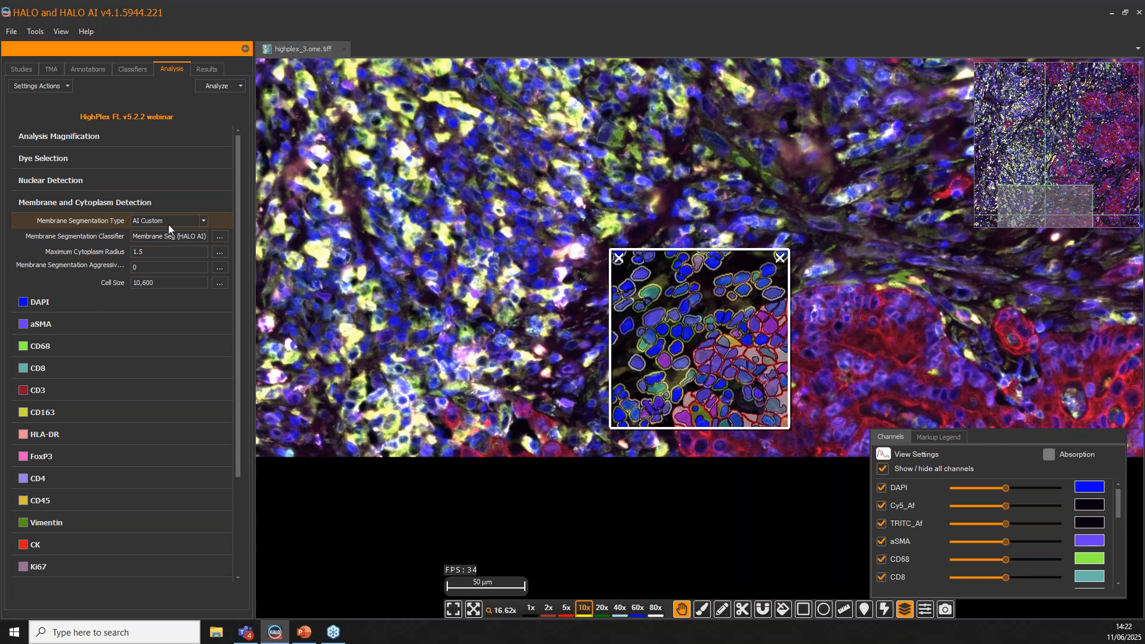
Examine the AI Custom membrane segmentation preview over the tumour edge and the neighbouring stroma
drag(735, 393, 738, 399)
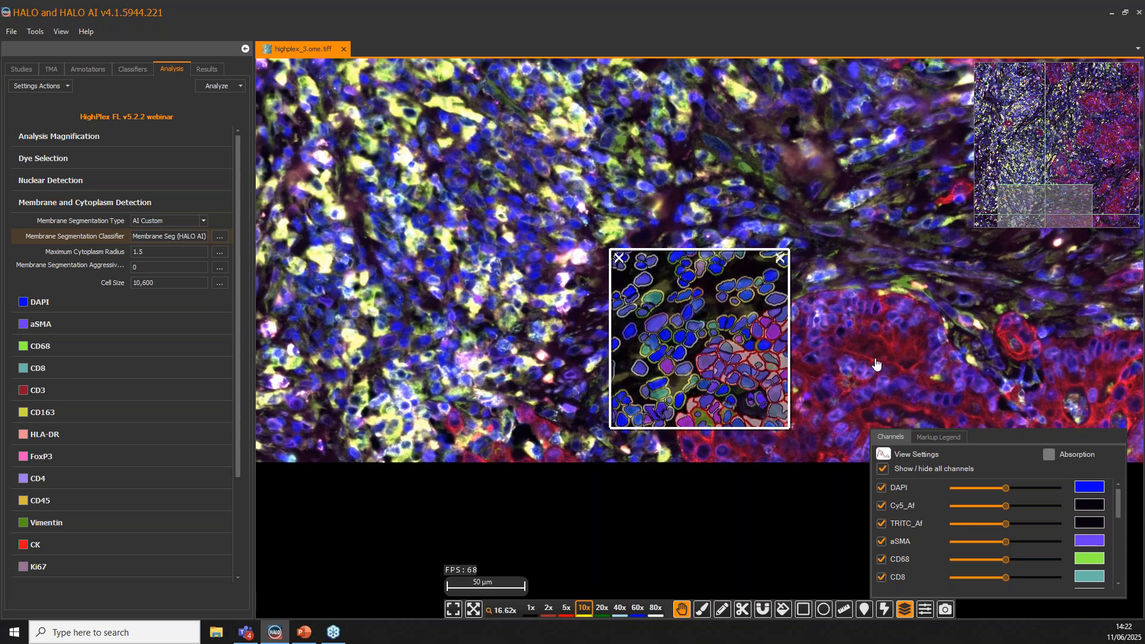
drag(876, 365, 771, 361)
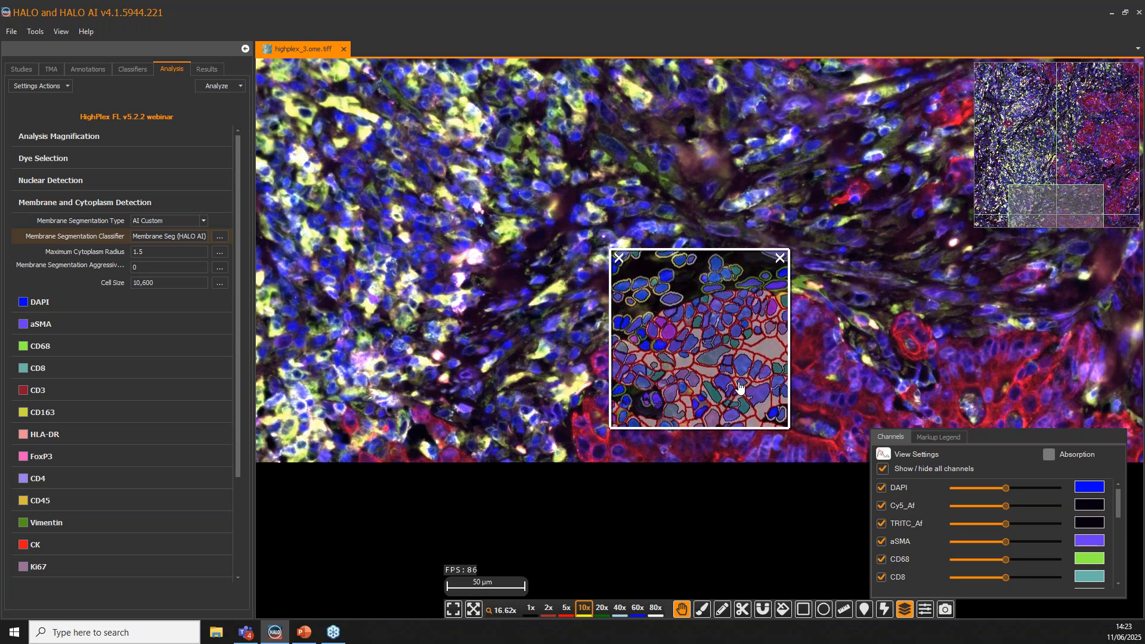
drag(686, 328, 721, 350)
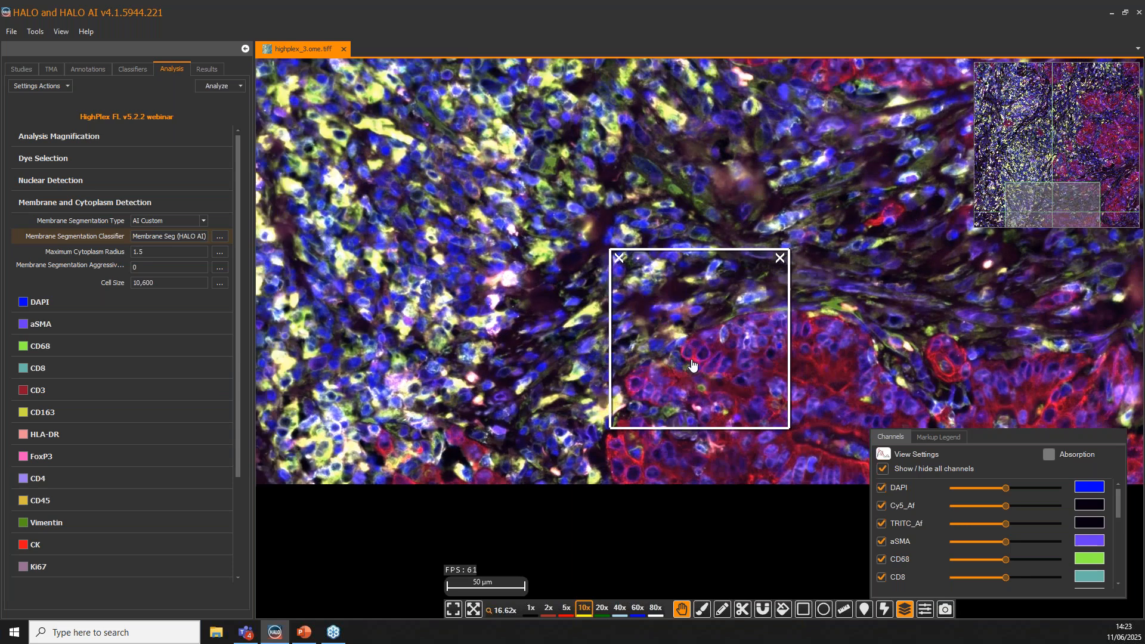
drag(577, 309, 620, 324)
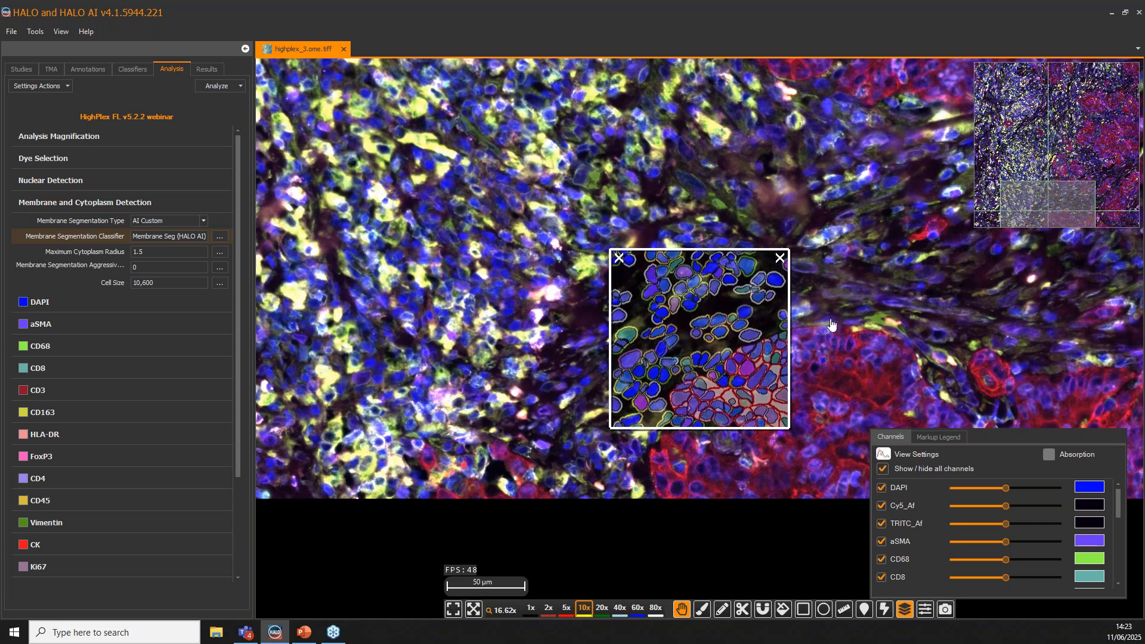
drag(486, 367, 568, 398)
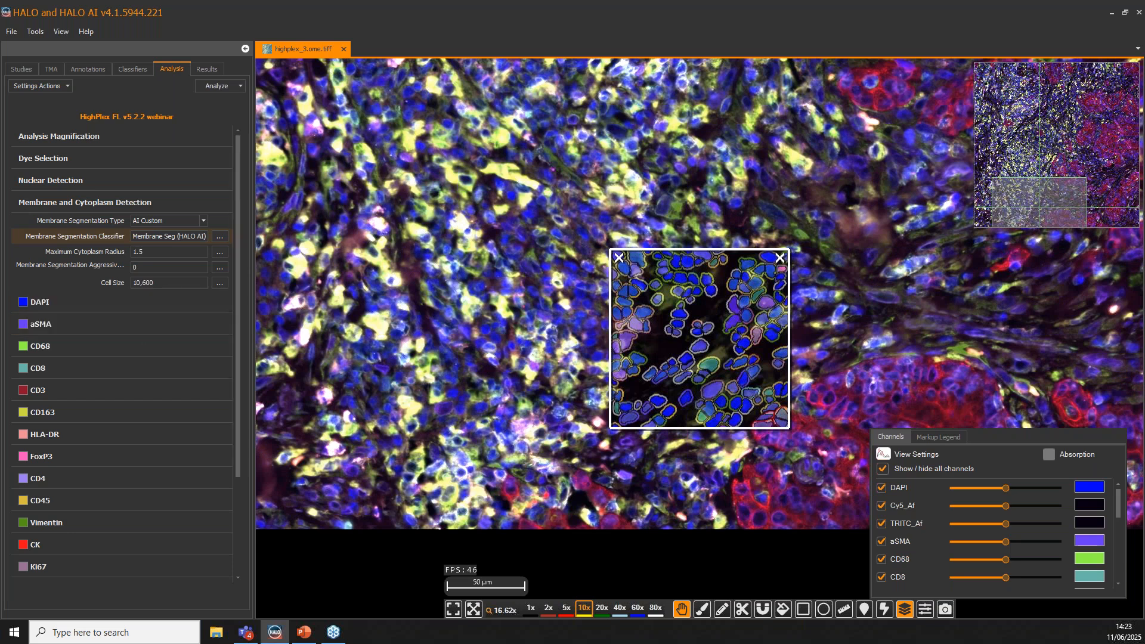
Review the aSMA marker settings and view the slider for its Cytoplasm Positive Threshold
click(57, 324)
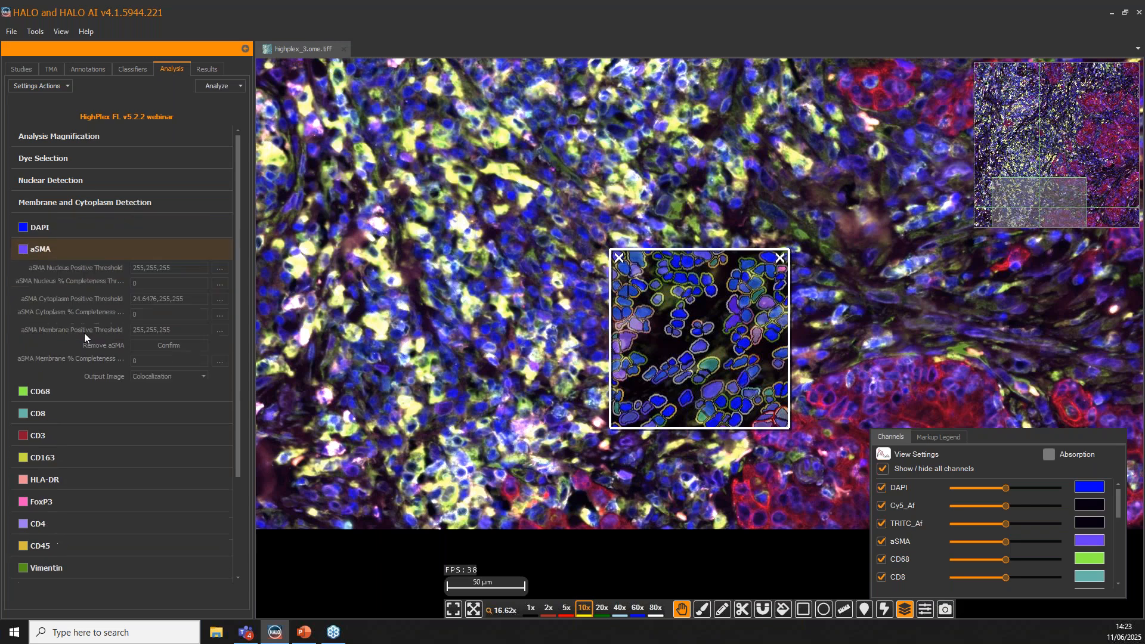
click(220, 296)
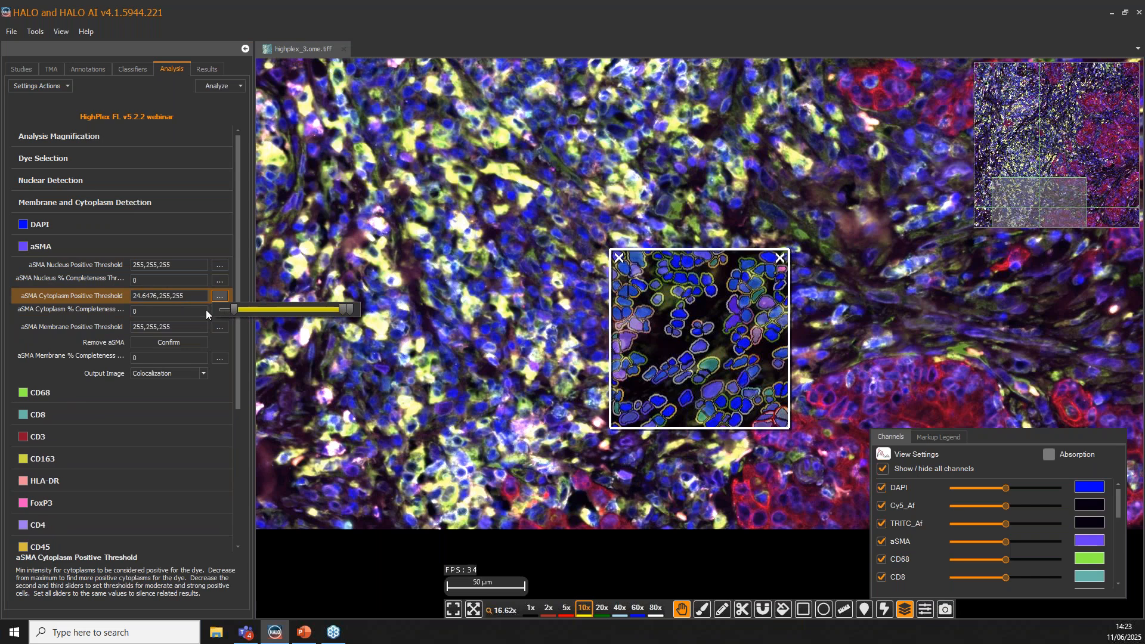
click(364, 284)
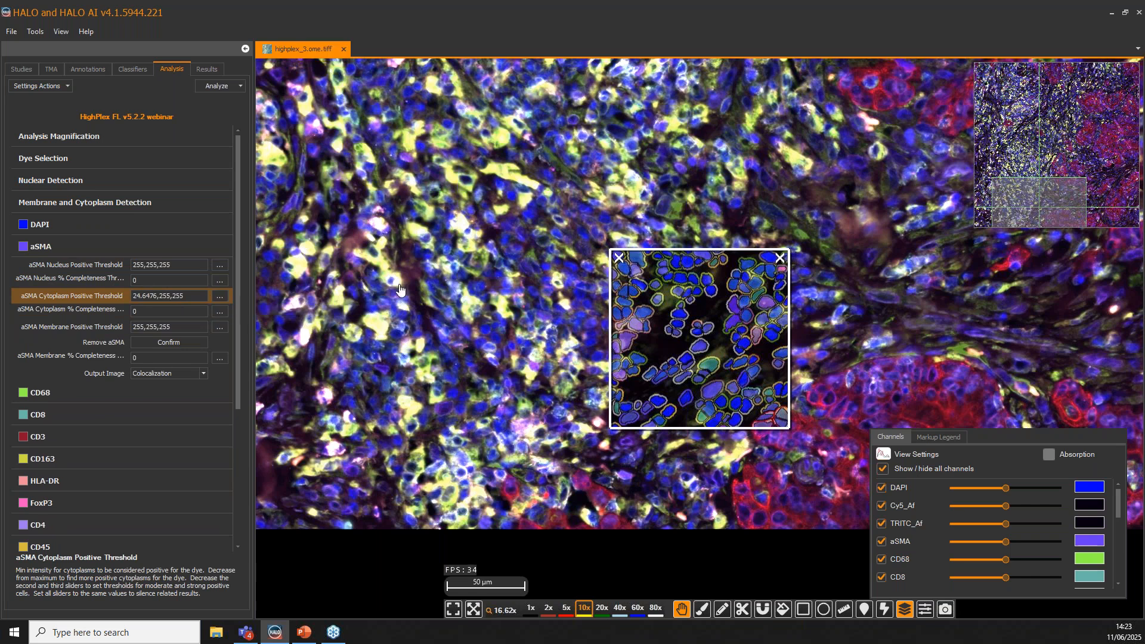
Open the analysis results for all images in the demo high dem images study
click(22, 69)
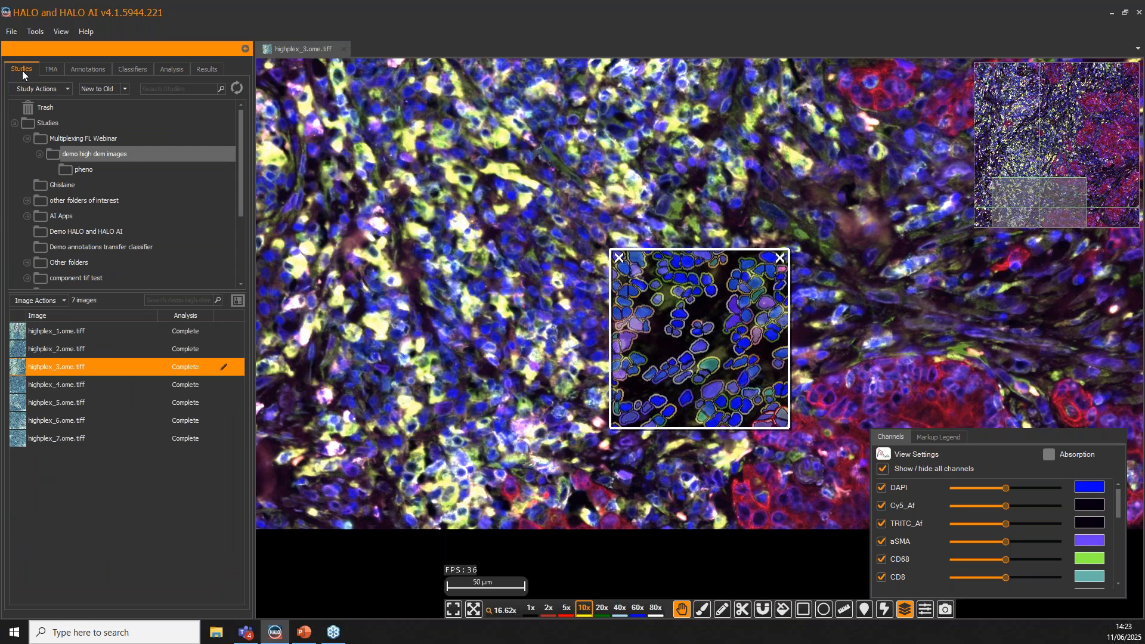
click(66, 328)
key(ctrl+a)
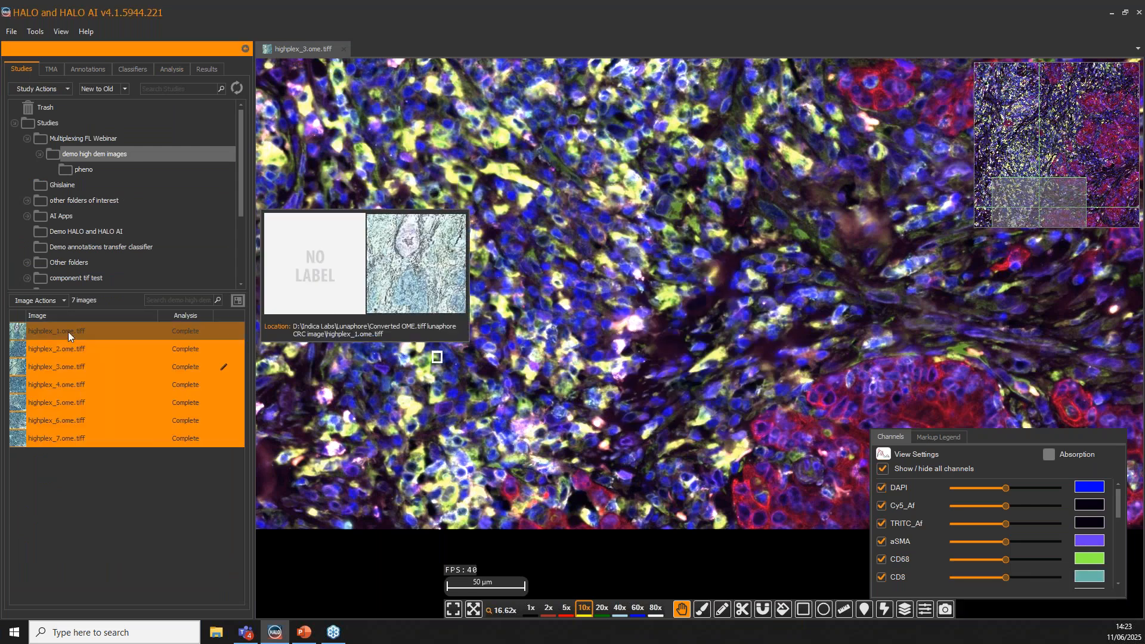
click(60, 299)
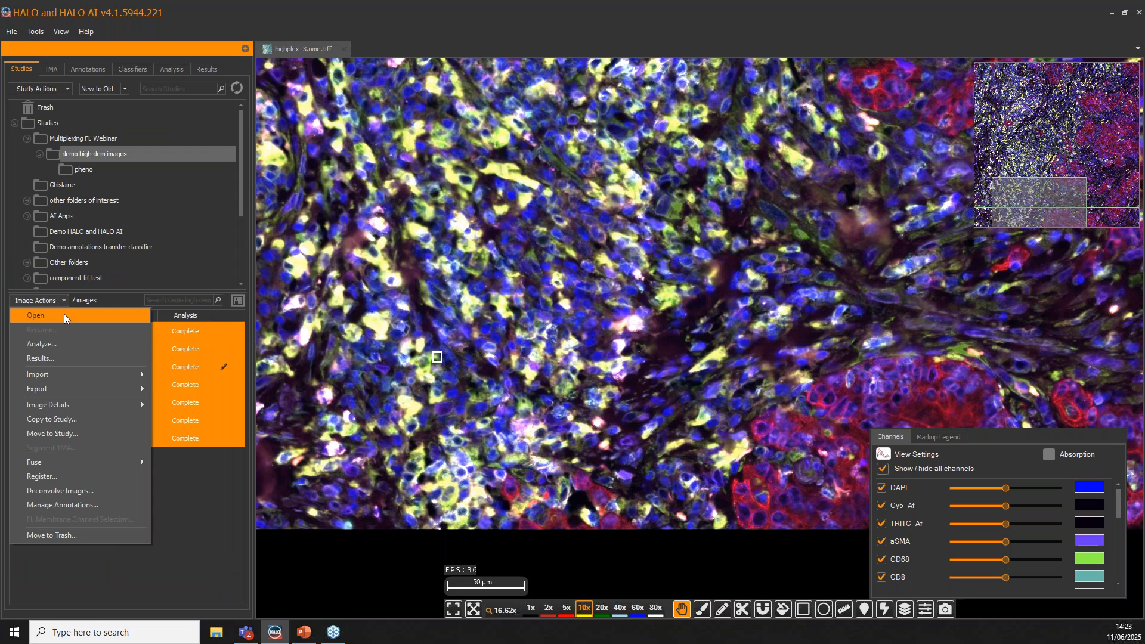
click(58, 356)
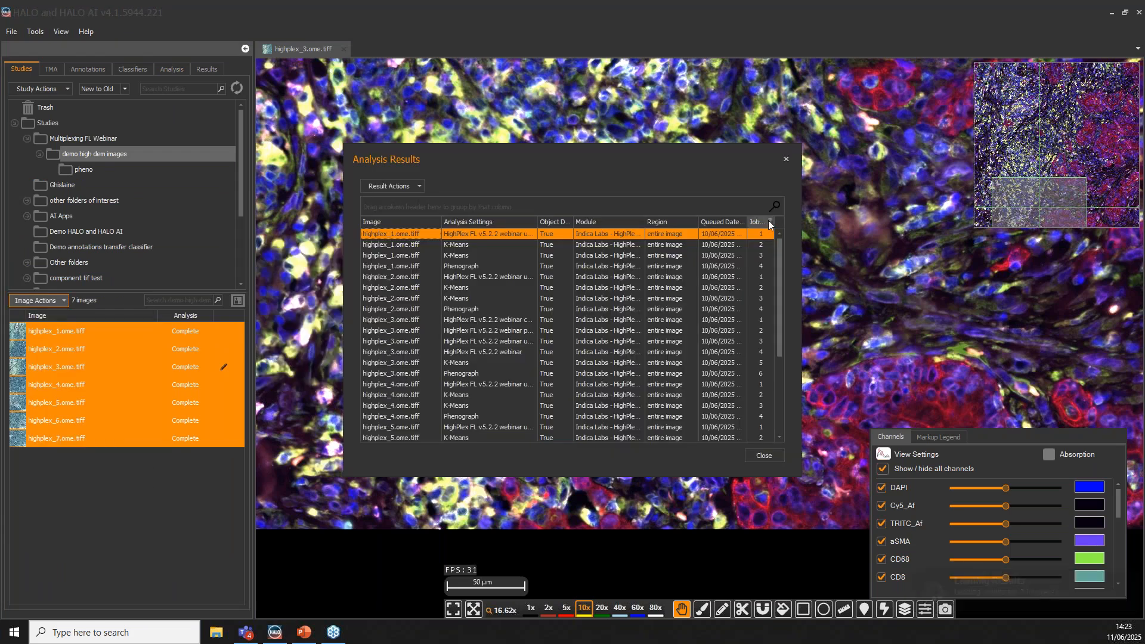
Filter the analysis results by "thre" and run Threshold Assist on all matching results
click(679, 207)
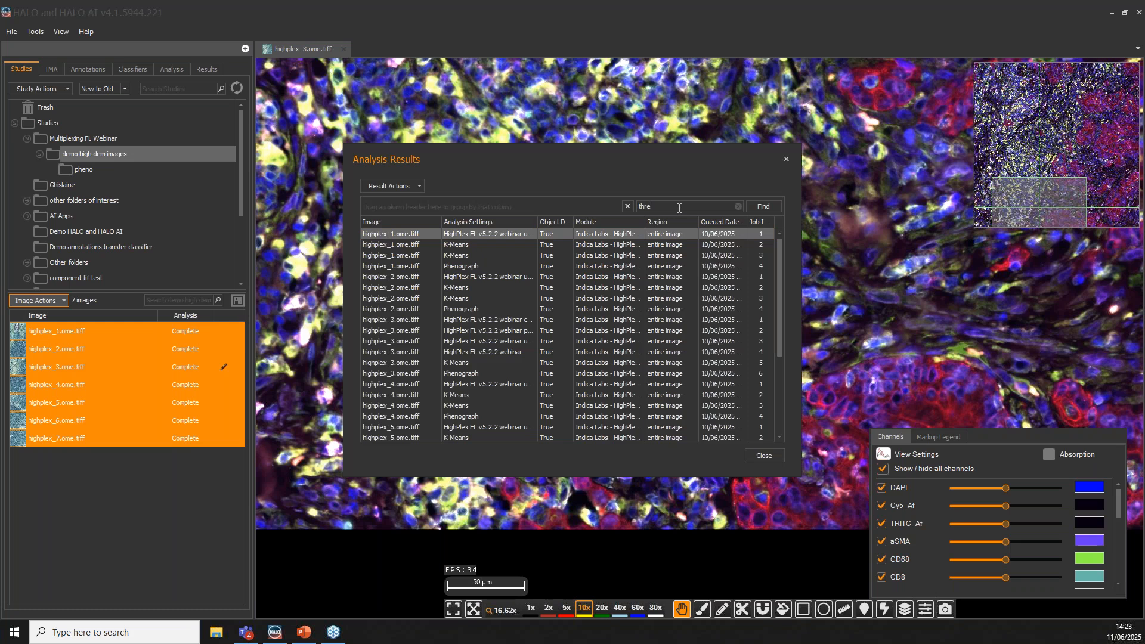
click(644, 299)
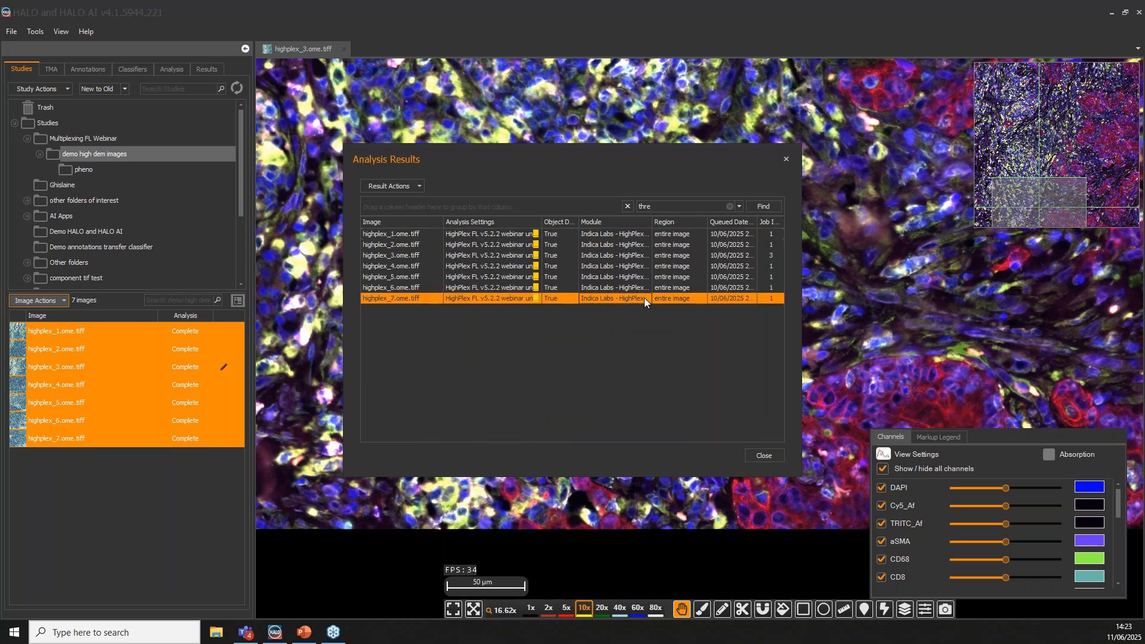
click(477, 231)
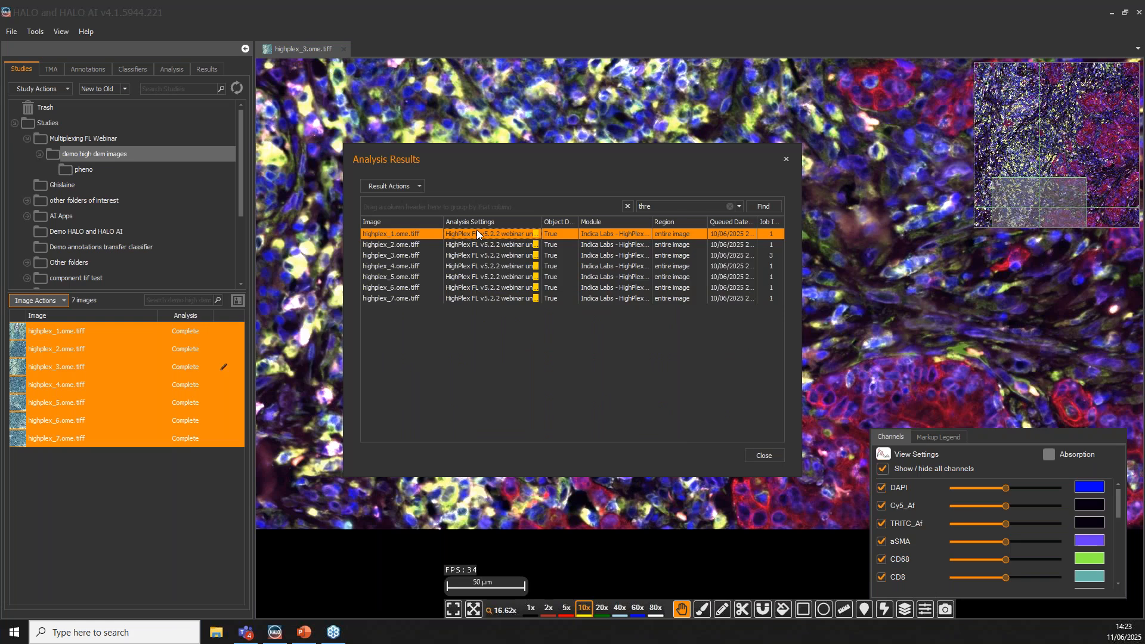
key(ctrl+a)
click(420, 186)
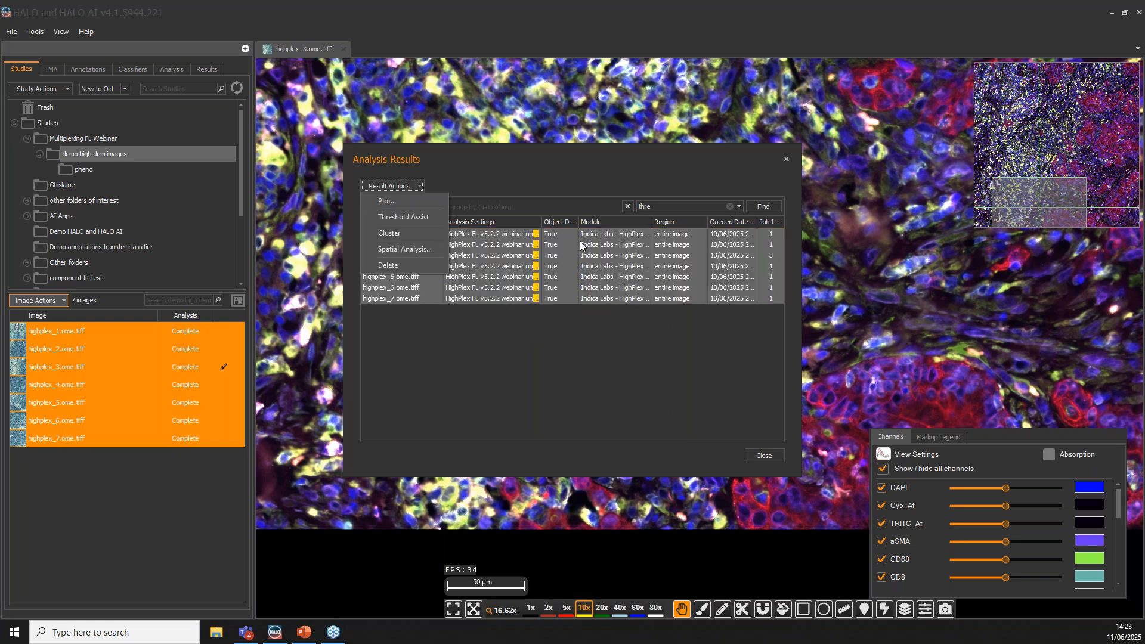
click(398, 217)
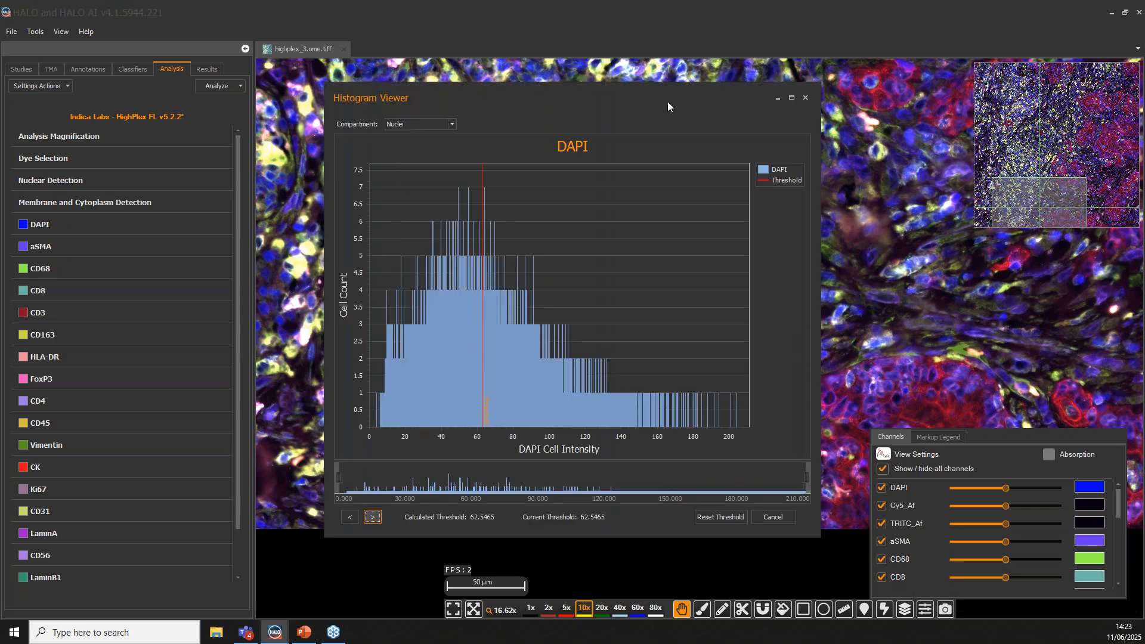
Advance the Histogram Viewer to aSMA, start real-time tuning, and arrange the viewer beside the reduced main window
drag(642, 106, 873, 77)
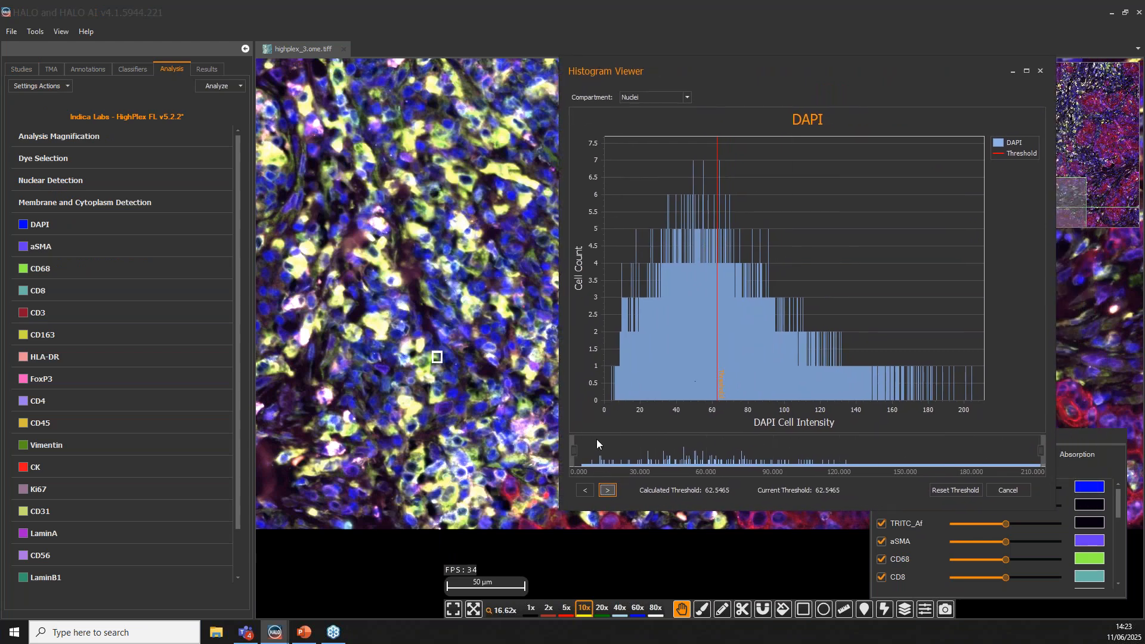
click(606, 490)
click(225, 93)
click(224, 99)
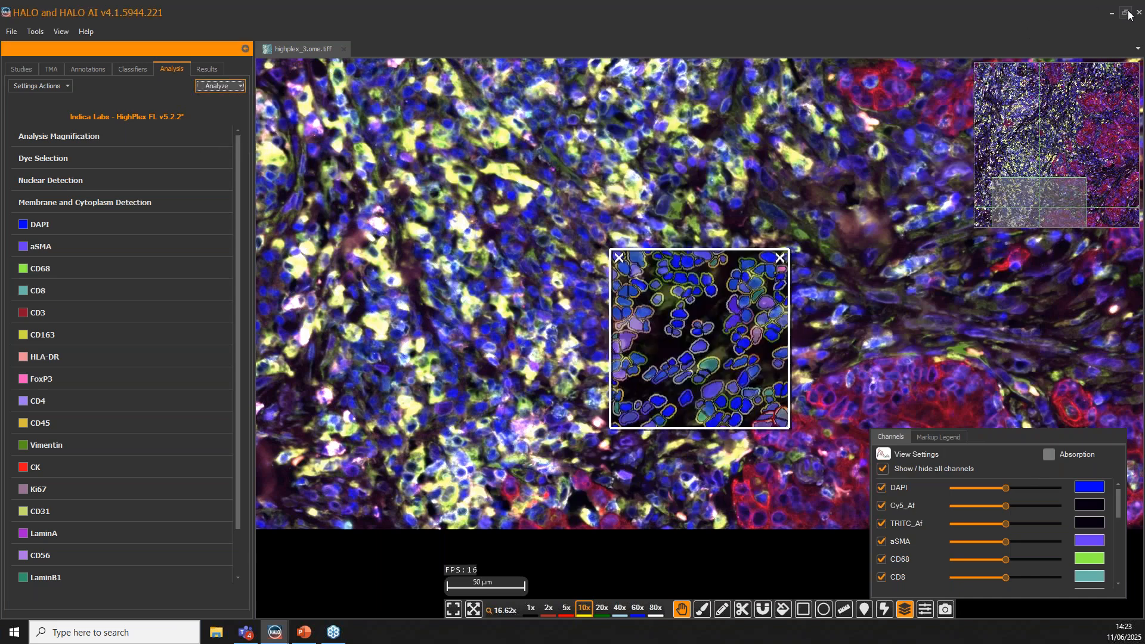
click(1126, 13)
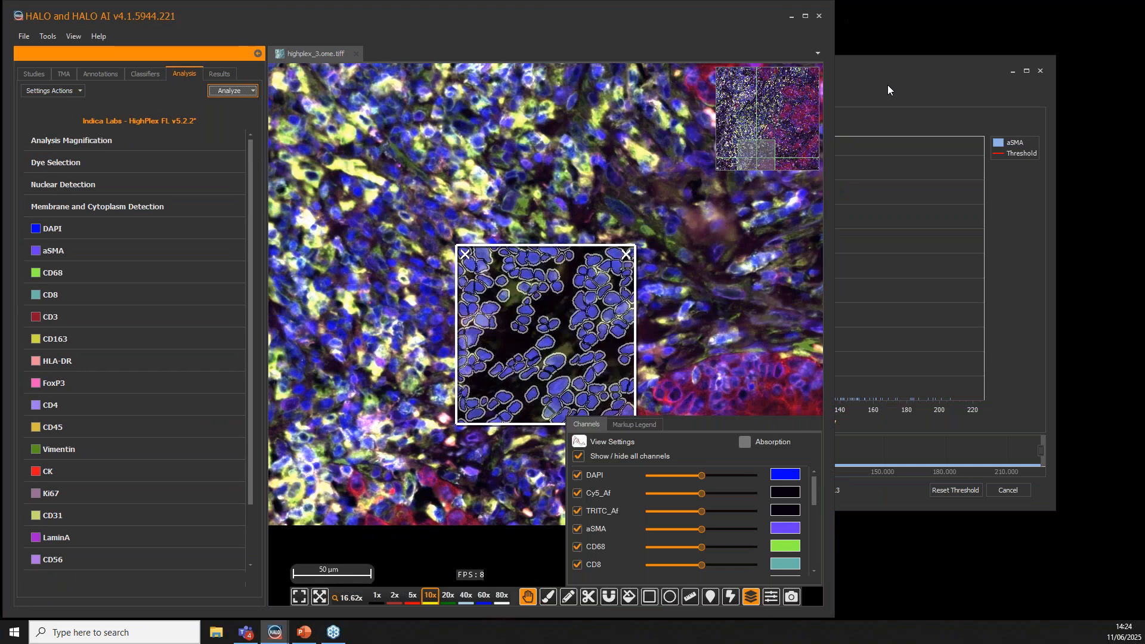
click(887, 85)
drag(753, 80, 823, 56)
Step through the nuclei threshold histograms from CD68 to FoxP3 and compare each with the real-time tuning preview
click(693, 467)
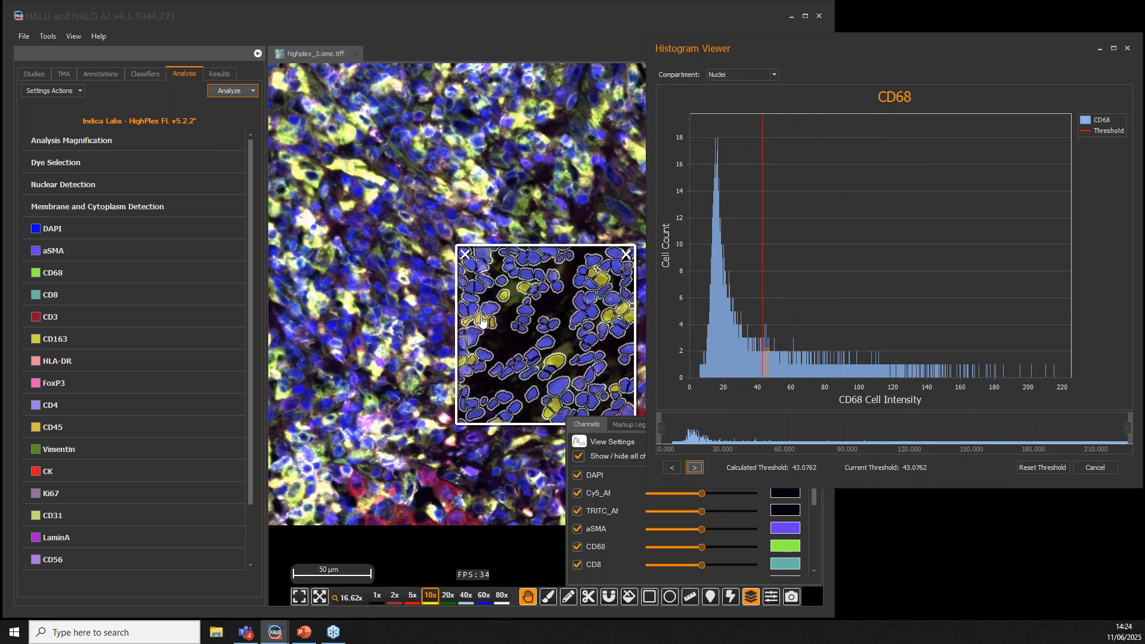
click(698, 470)
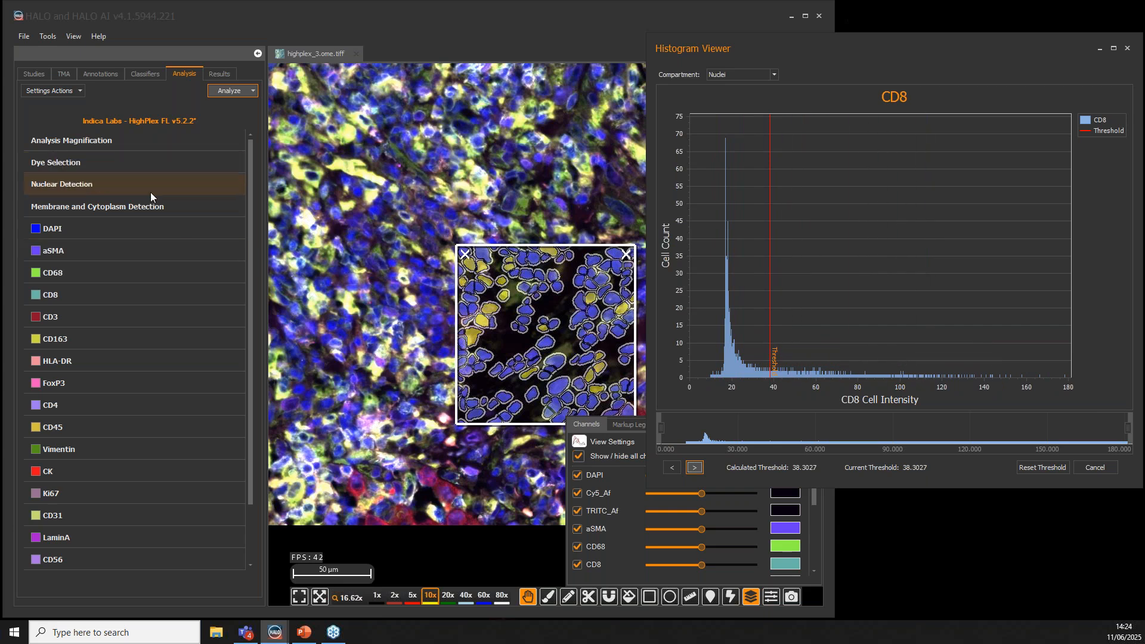
click(694, 468)
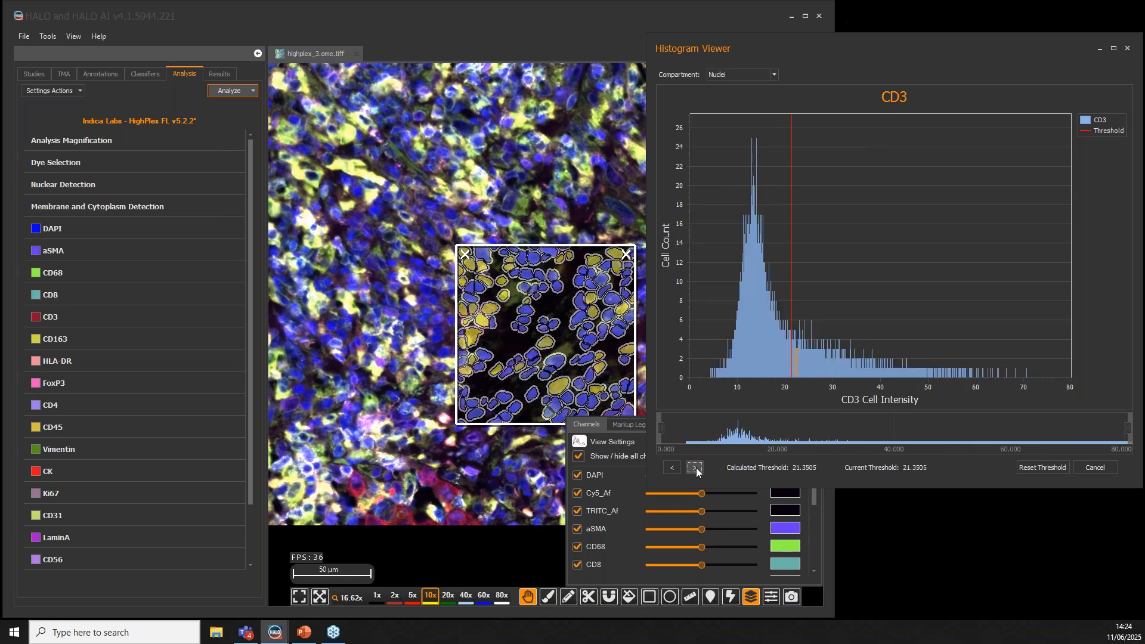
click(695, 468)
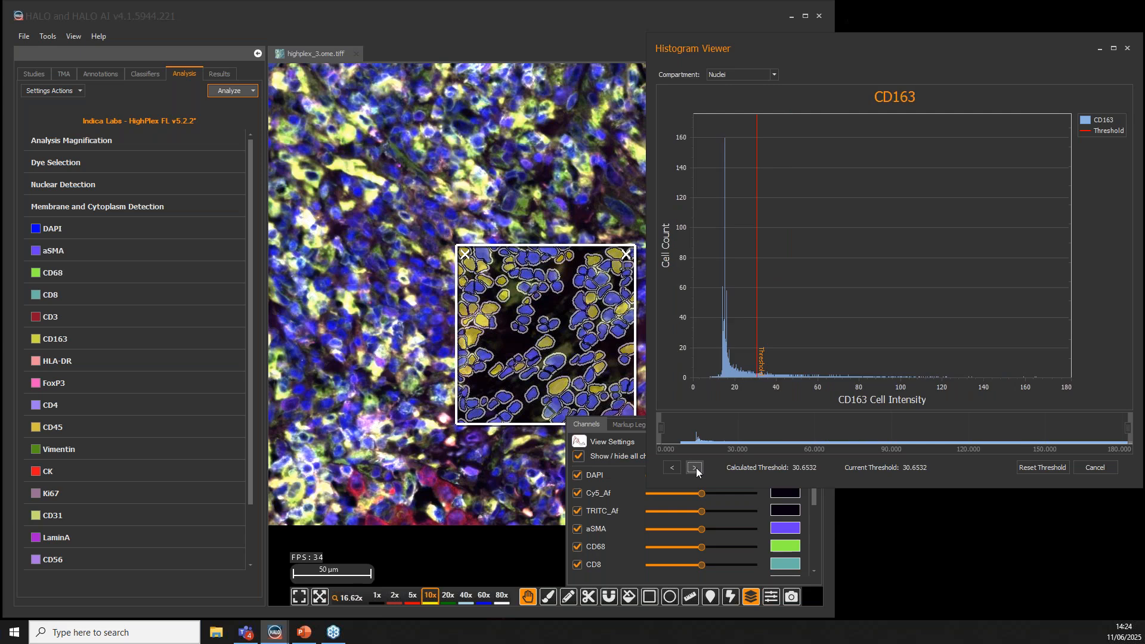
click(695, 469)
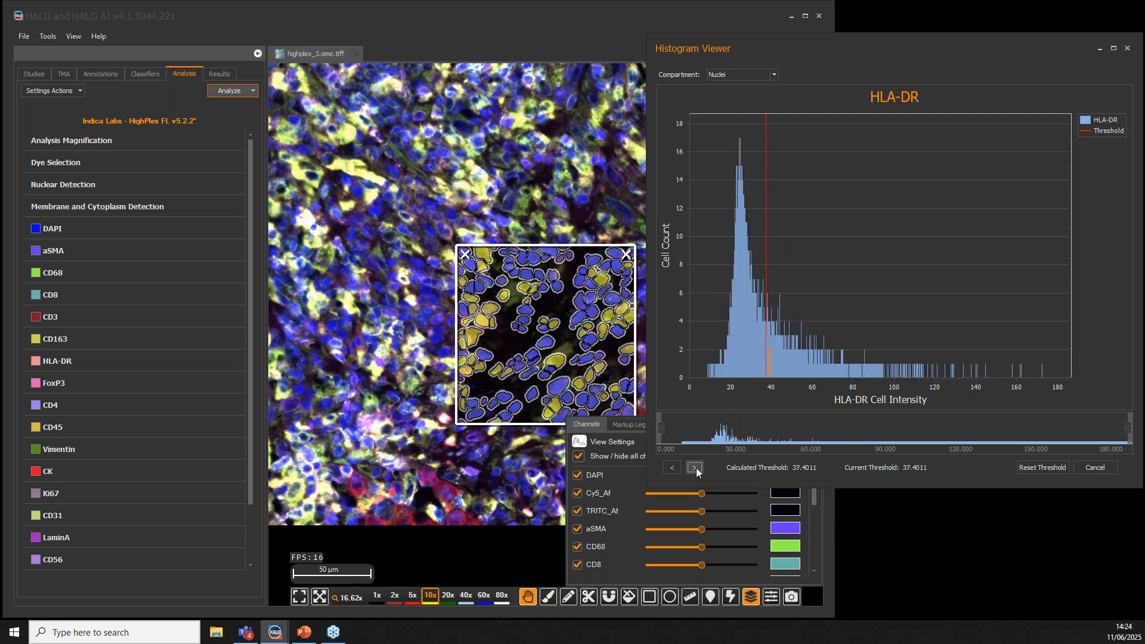
click(695, 468)
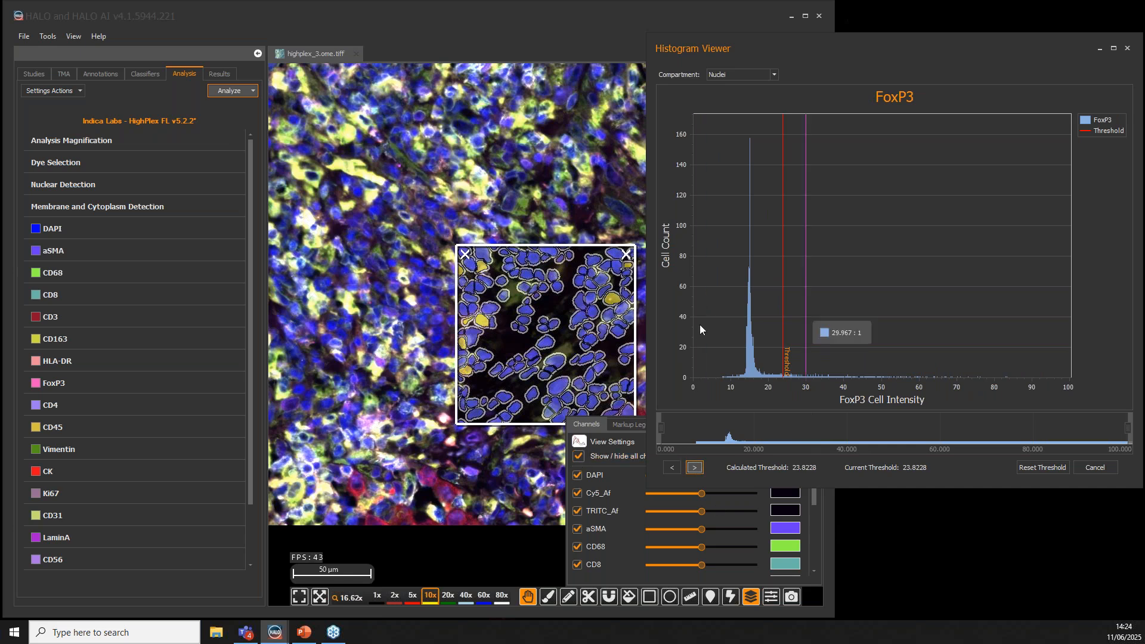
Show only the FoxP3 channel in Absorption view and check the positive-cell preview in several areas against the stain
click(577, 457)
scroll(578, 556, down, 3)
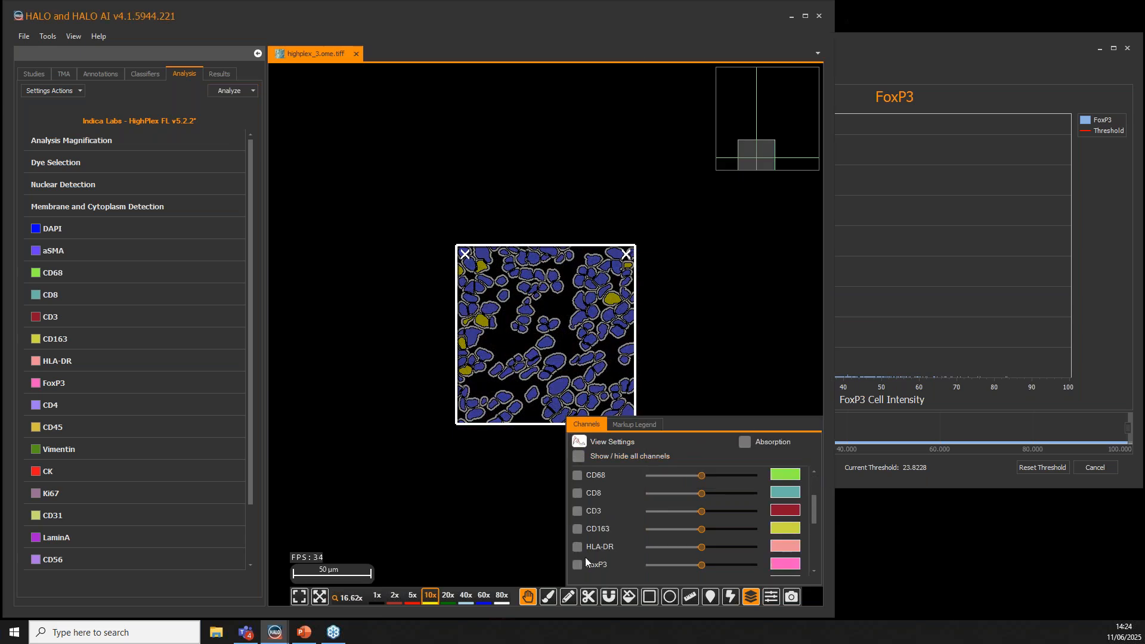
click(577, 494)
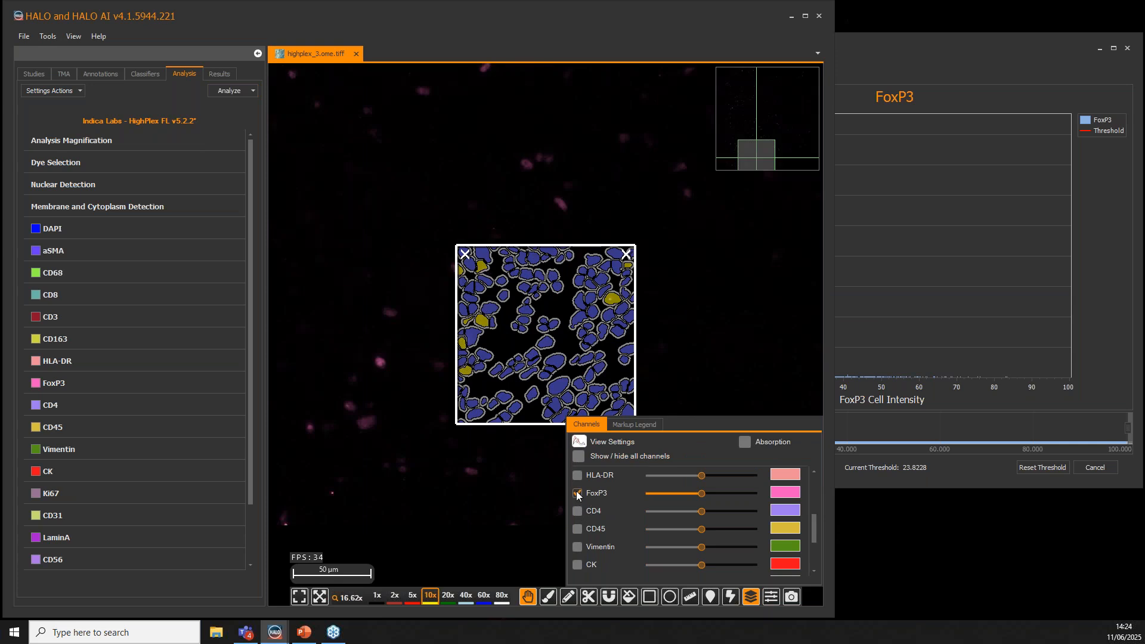
click(763, 131)
click(744, 442)
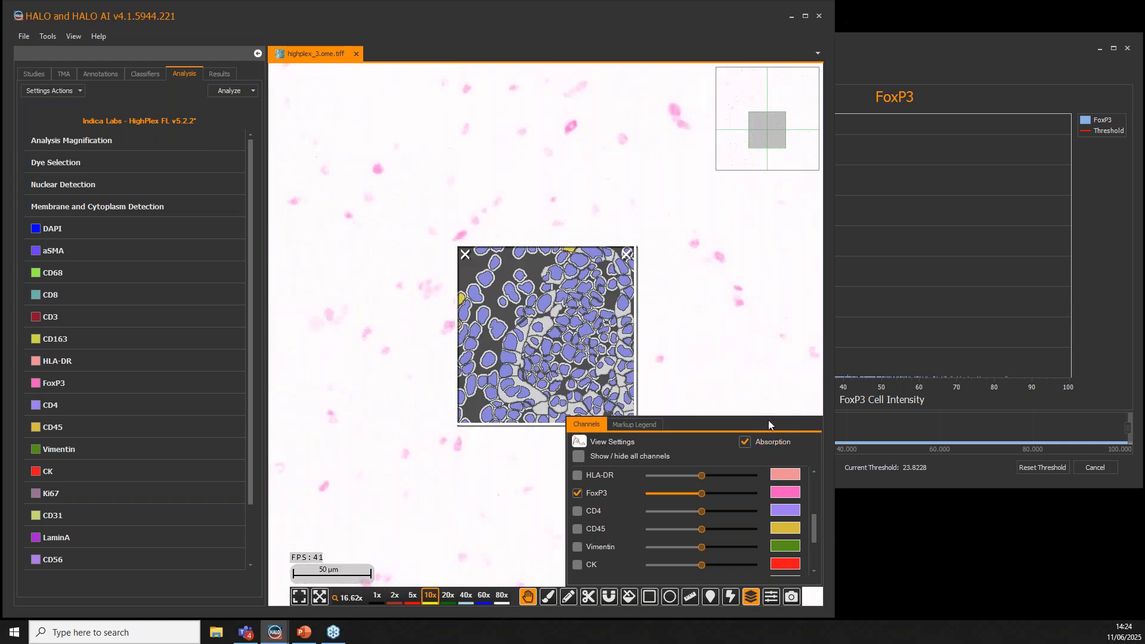
drag(696, 335, 739, 361)
drag(502, 340, 608, 361)
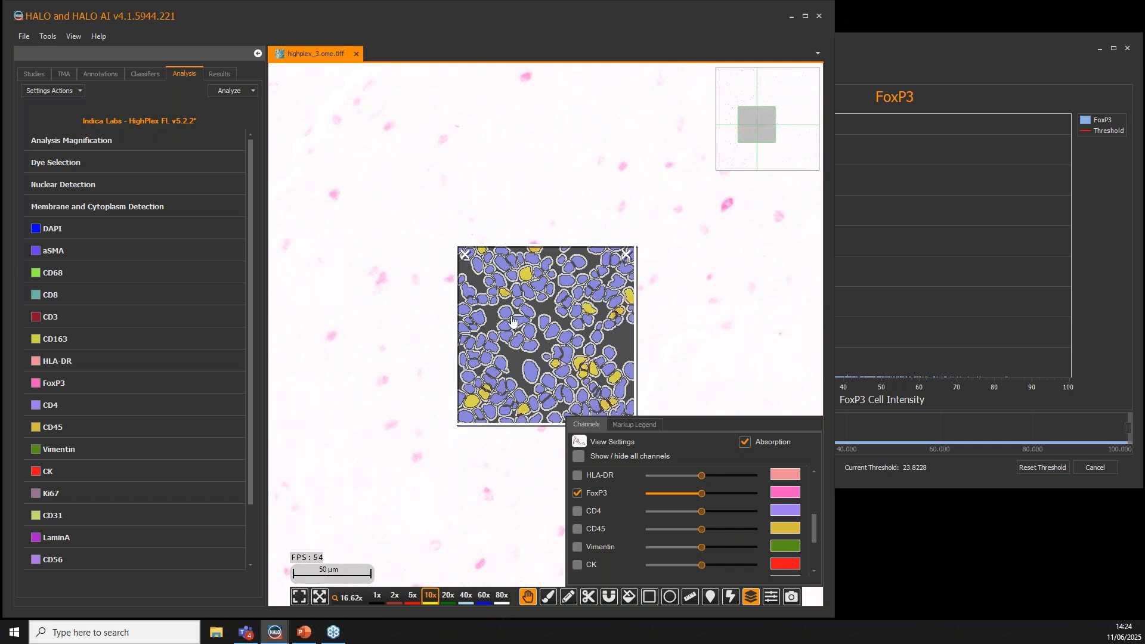
drag(616, 335, 774, 235)
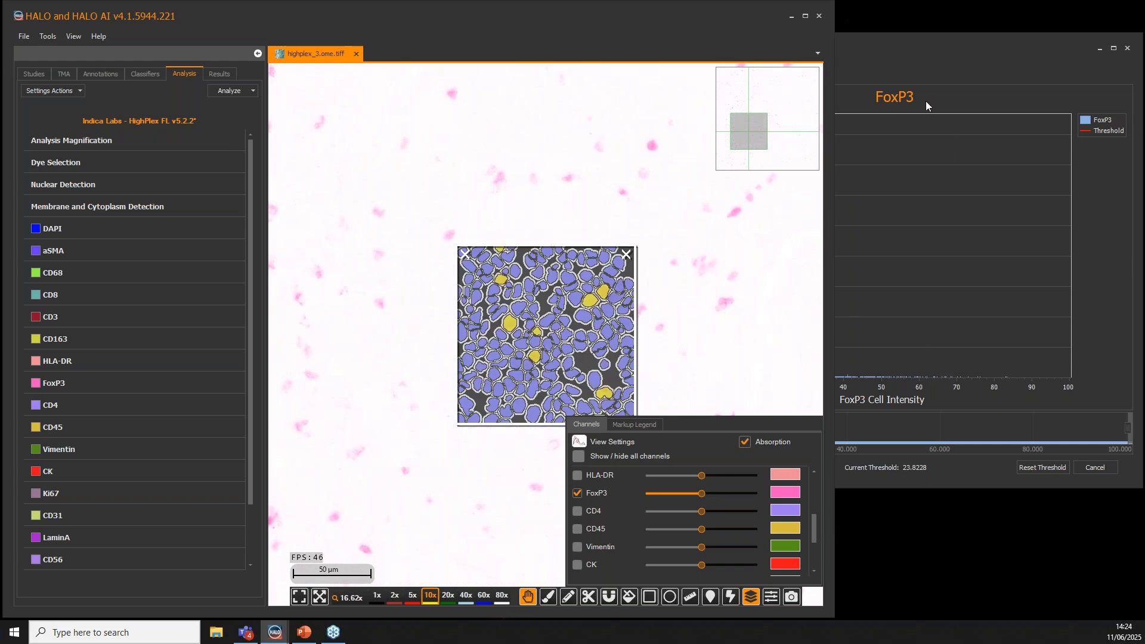
Advance through the threshold histograms from FoxP3 to CK
click(697, 470)
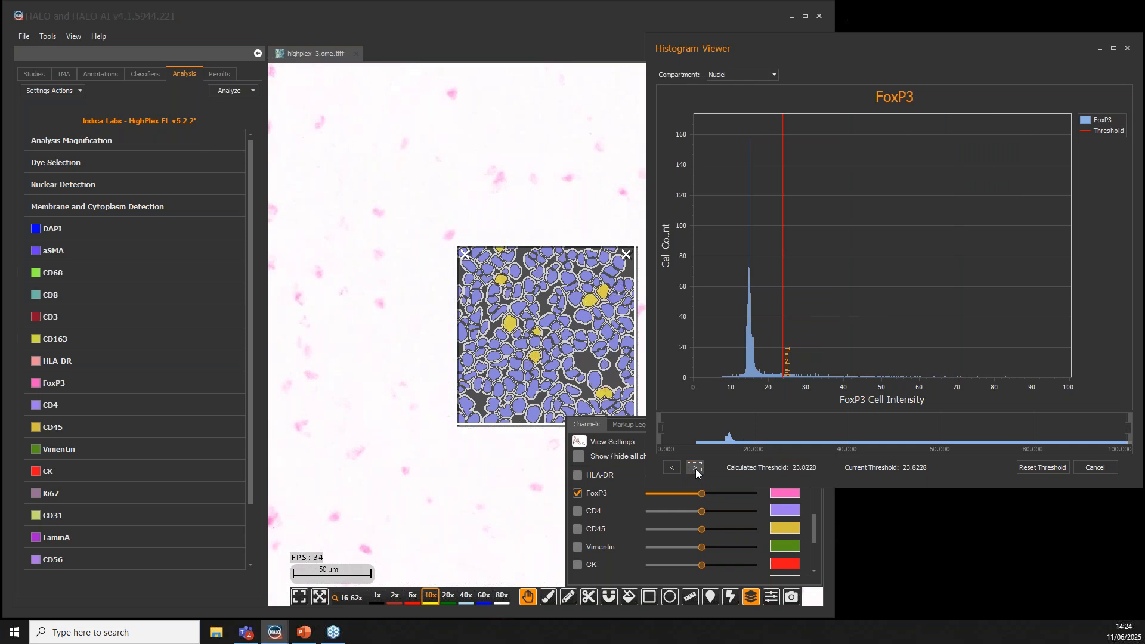
click(695, 468)
click(695, 468)
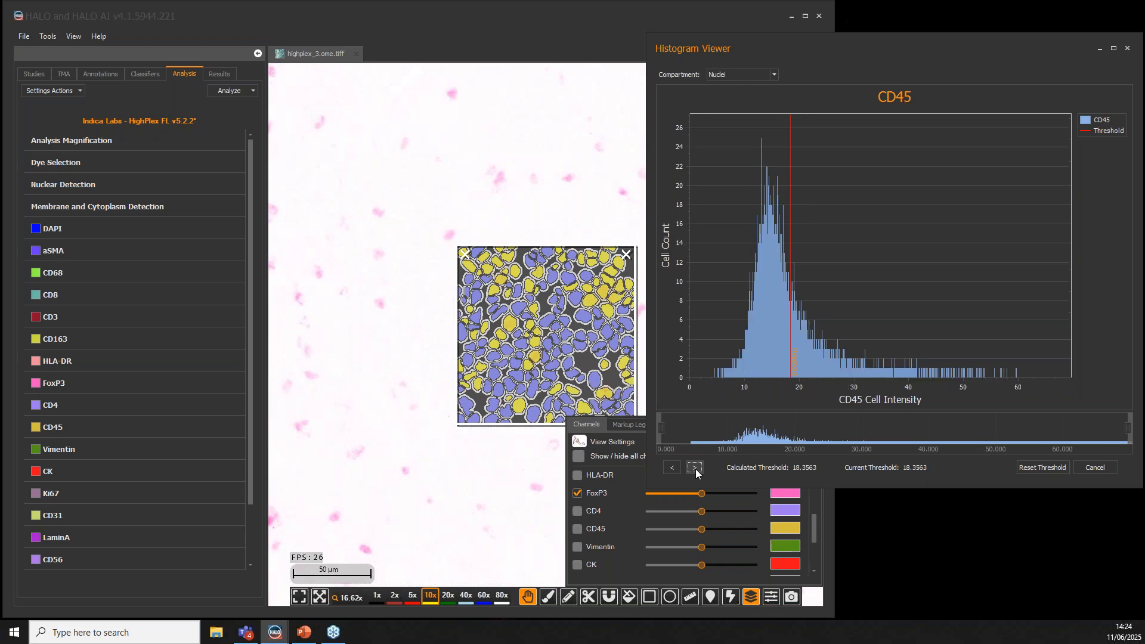
click(695, 468)
click(696, 468)
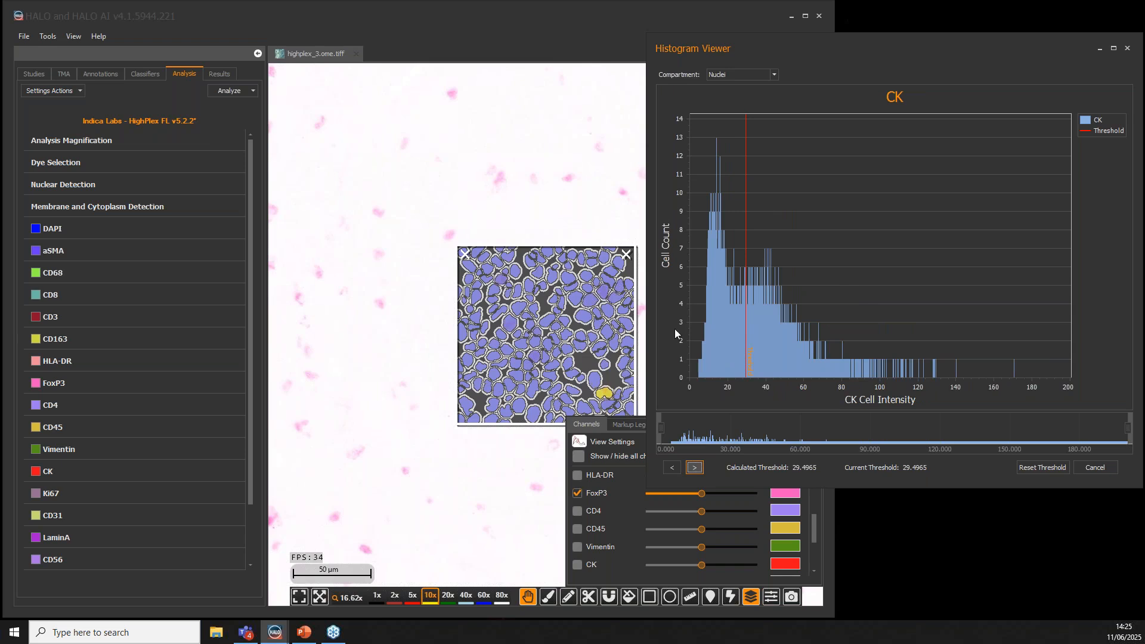
Display the CK channel instead of FoxP3 and check the CK preview over the stained tumour area
click(577, 565)
click(577, 493)
drag(692, 341, 470, 332)
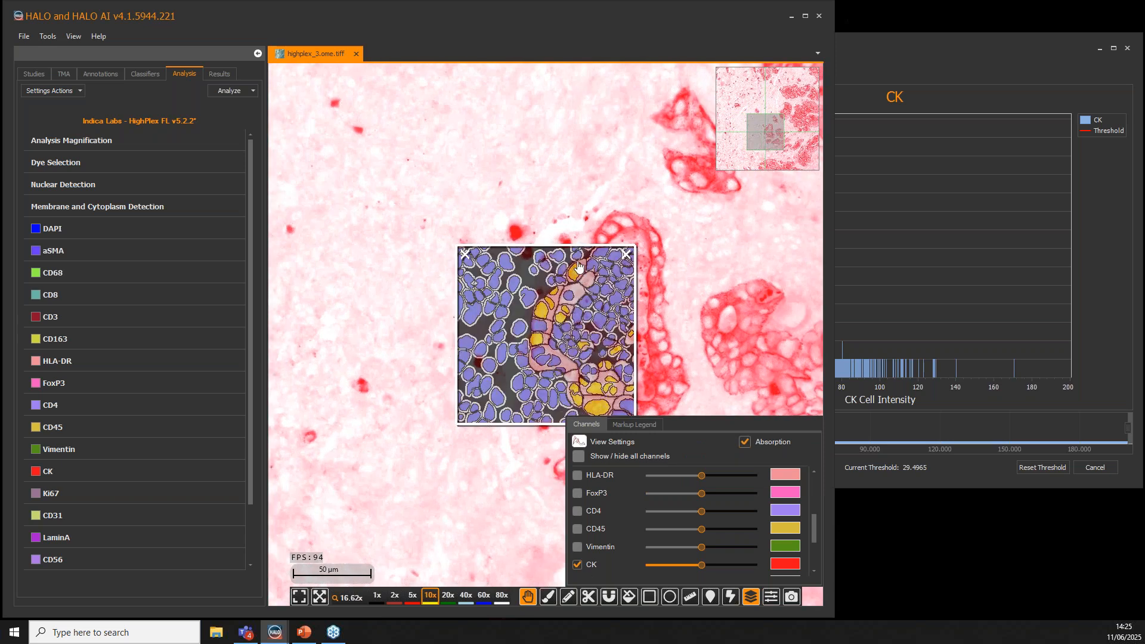
Compare the CK membrane histogram with the real-time tuning preview over further CK-stained tumour areas
click(869, 67)
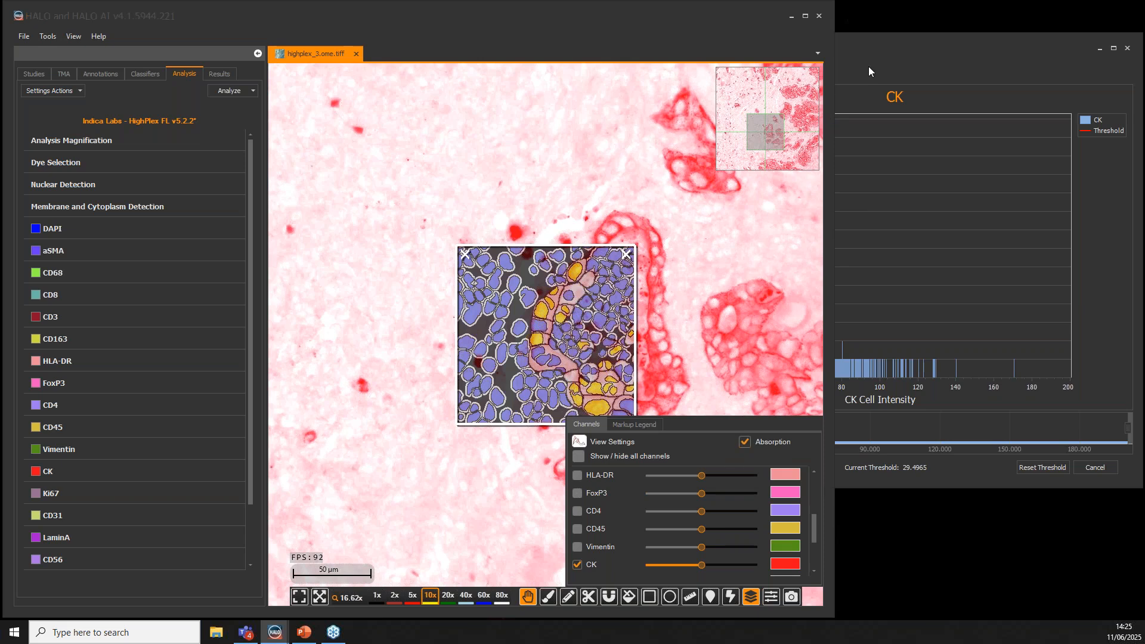
click(777, 72)
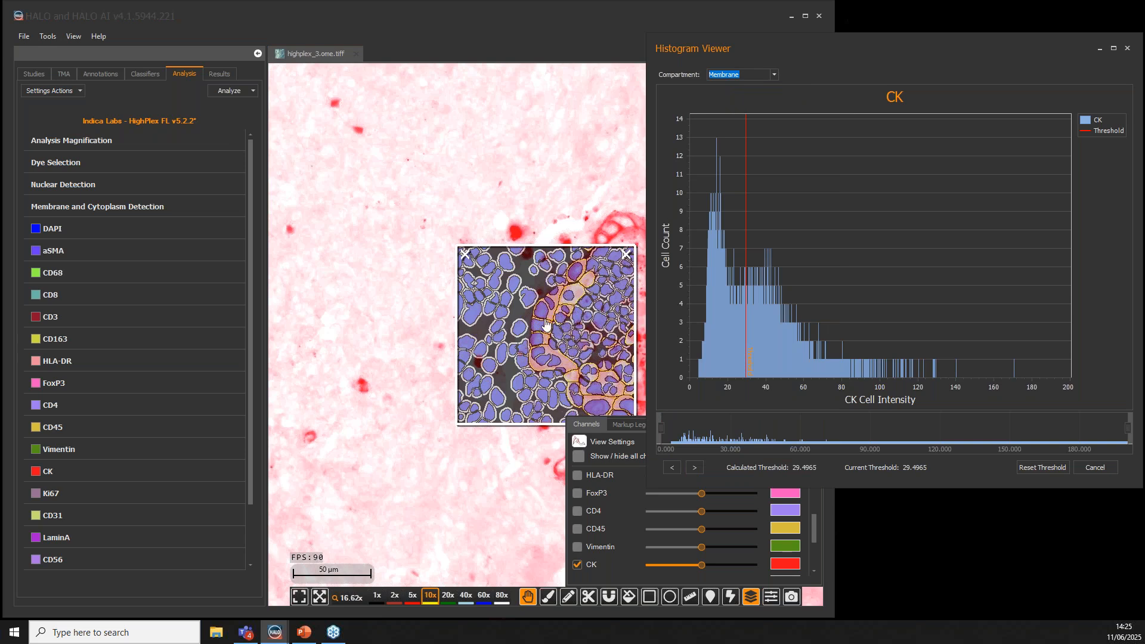
click(562, 388)
drag(564, 388, 486, 318)
drag(507, 405, 525, 357)
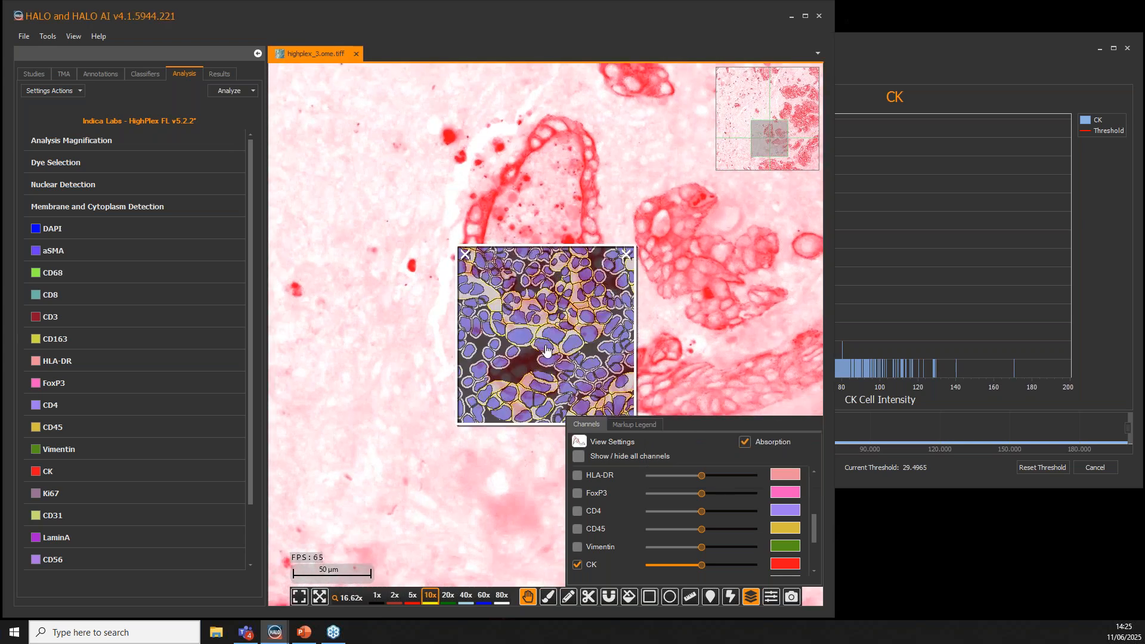
Advance the threshold histograms from CK to Ki67 and close the Histogram Viewer
click(974, 128)
click(694, 467)
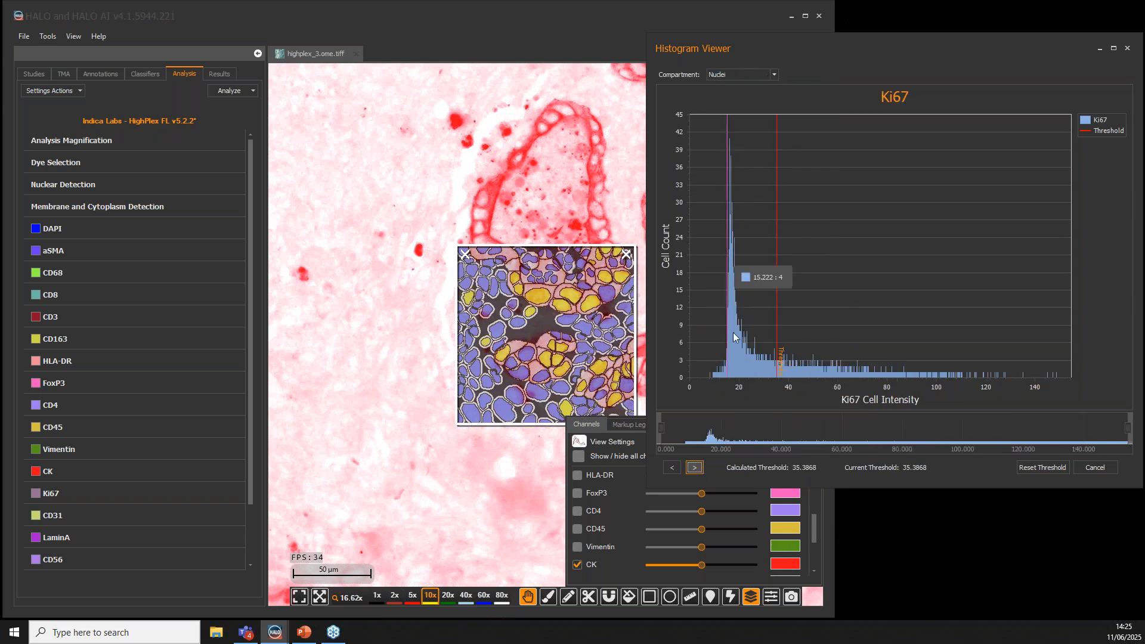
click(1127, 50)
Load the saved algorithm settings "HighPlex FL v5.2.2 webinar" from the demo high dem images study
click(59, 93)
click(62, 110)
click(595, 341)
click(282, 178)
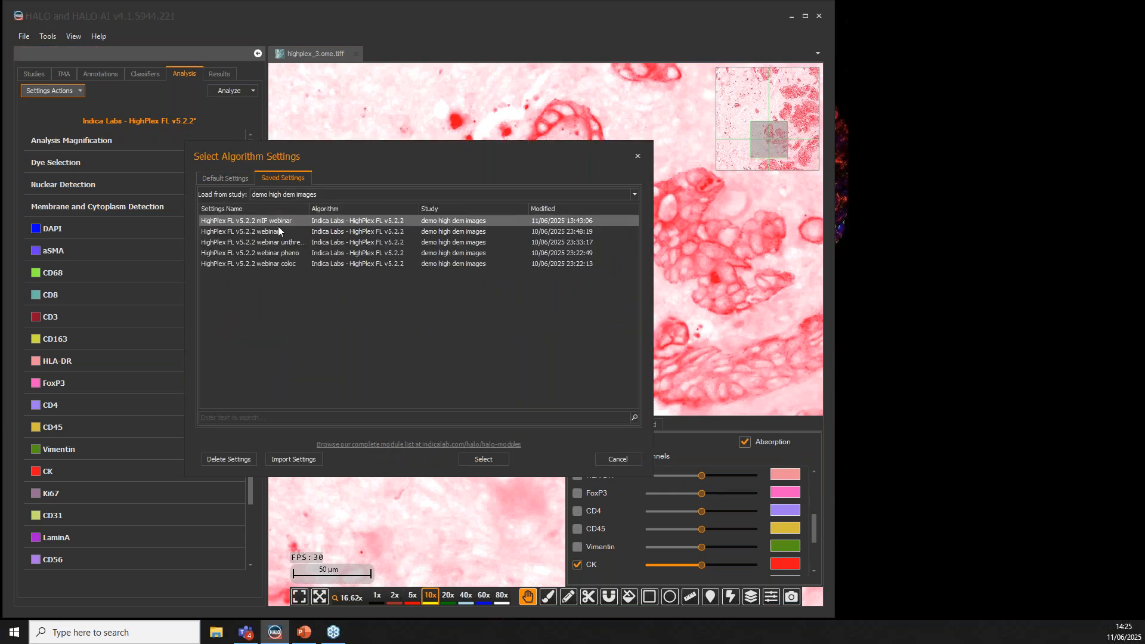
click(279, 231)
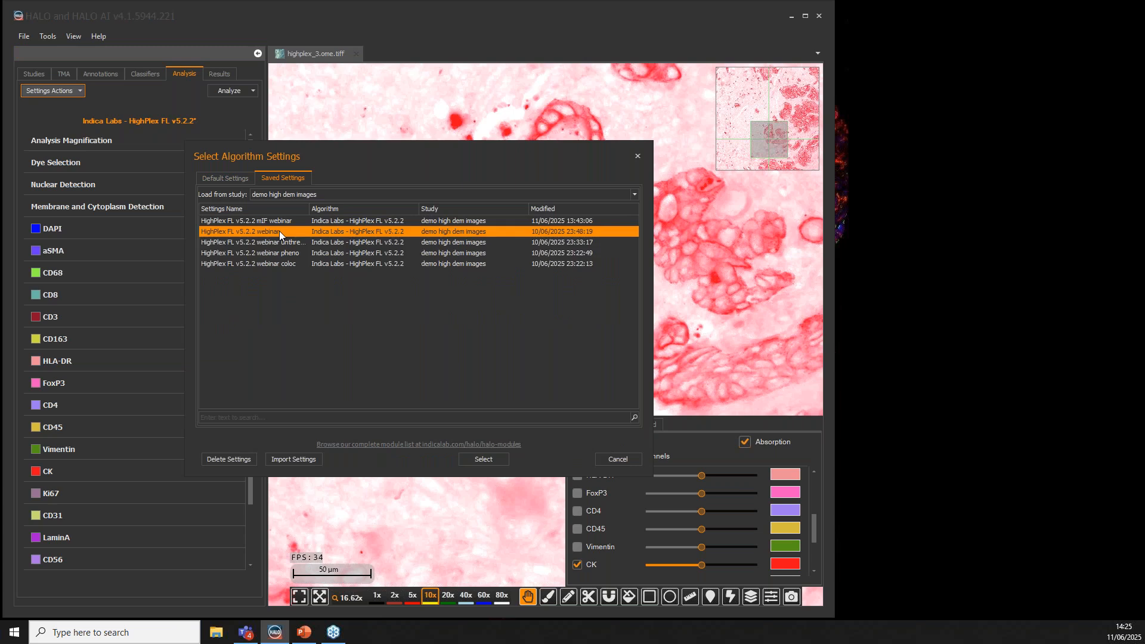
double_click(279, 231)
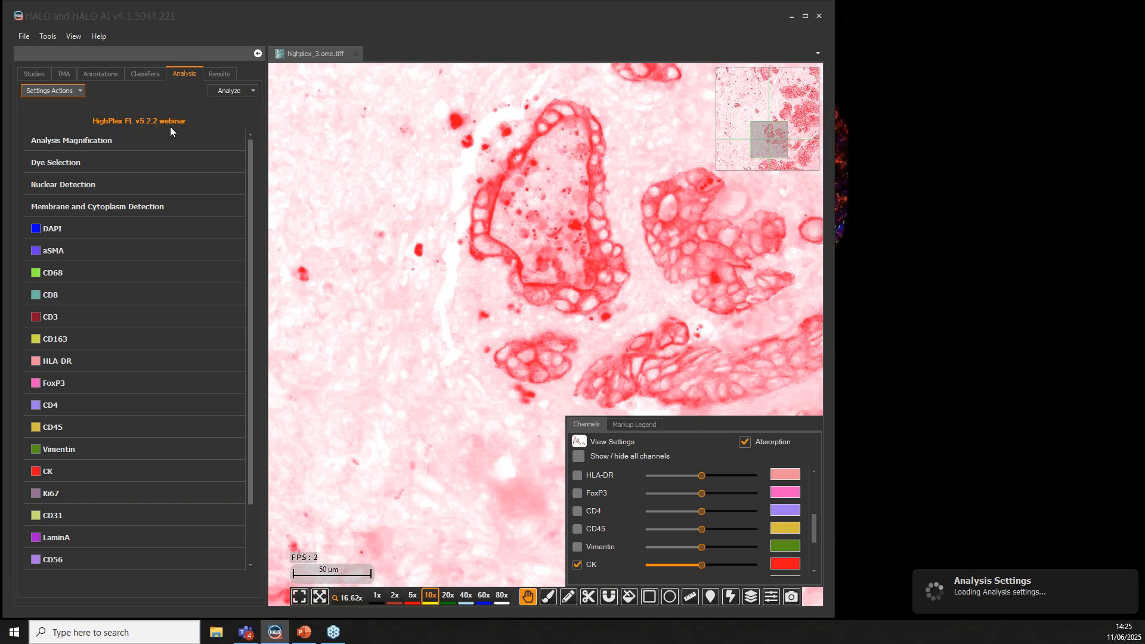
Turn off the Absorption view and show all channels
click(581, 443)
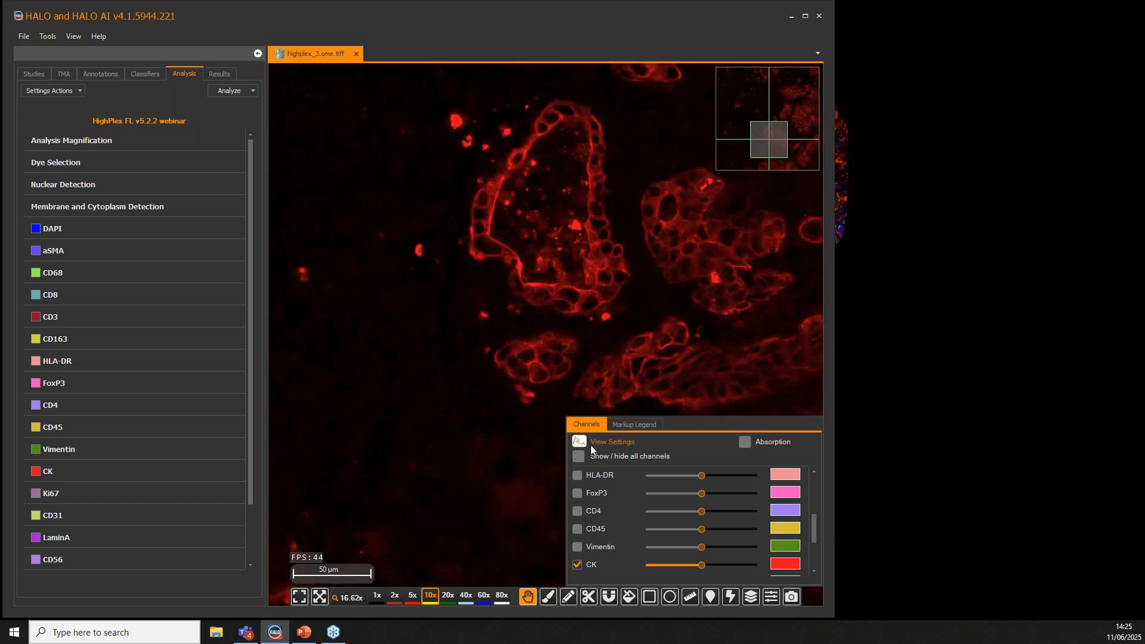
click(578, 455)
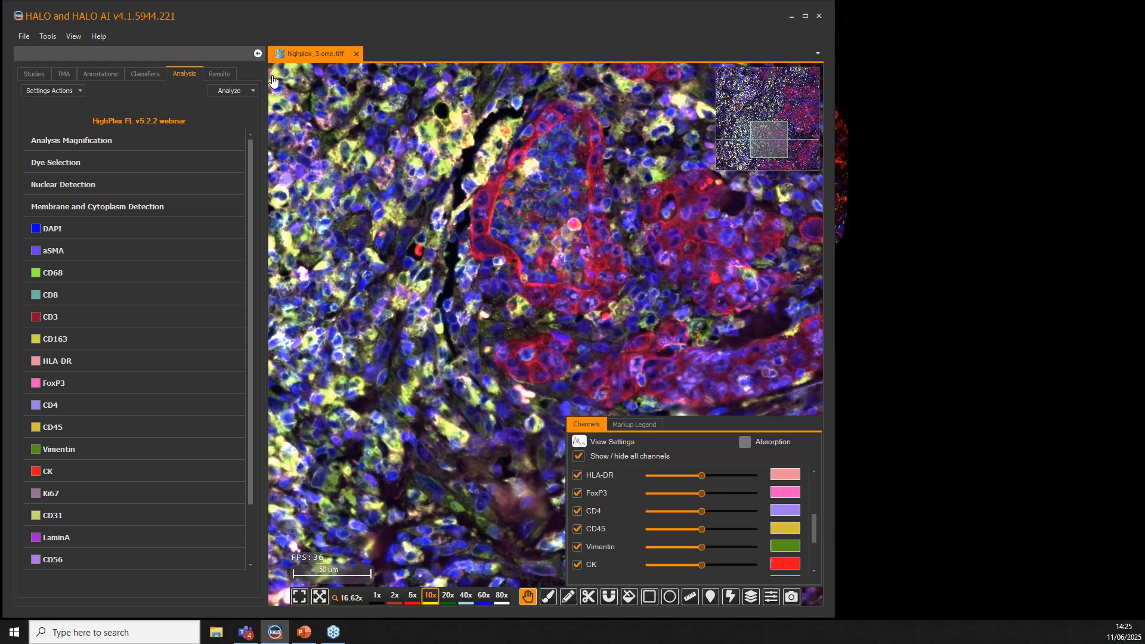
Start real-time tuning in the maximized window and check the preview over the area beside the tumour
click(229, 95)
click(235, 106)
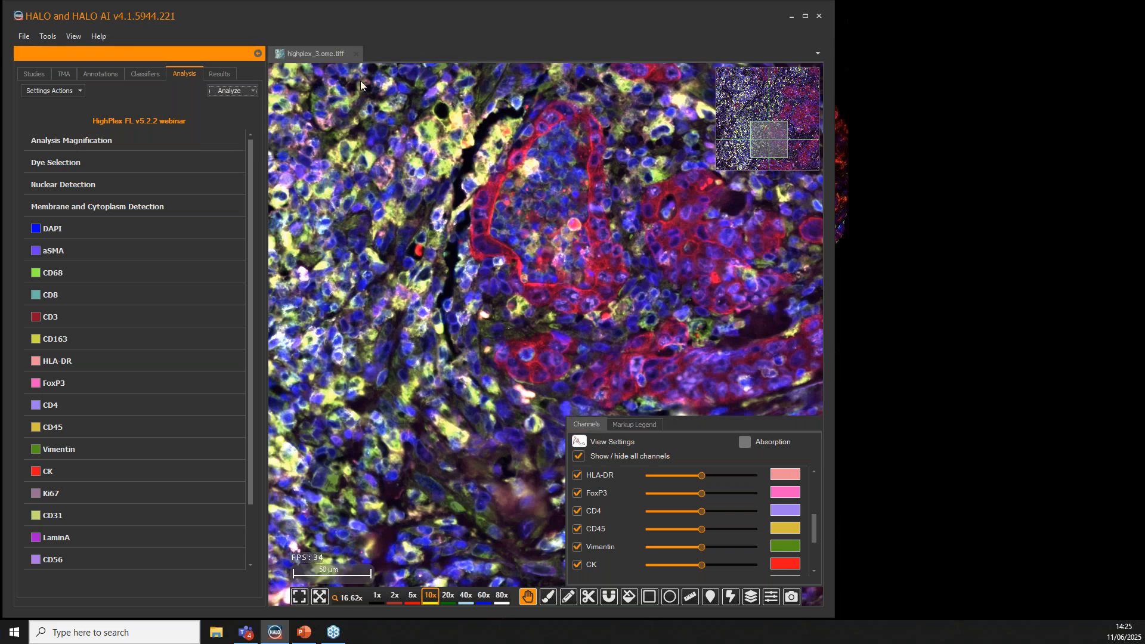
click(805, 15)
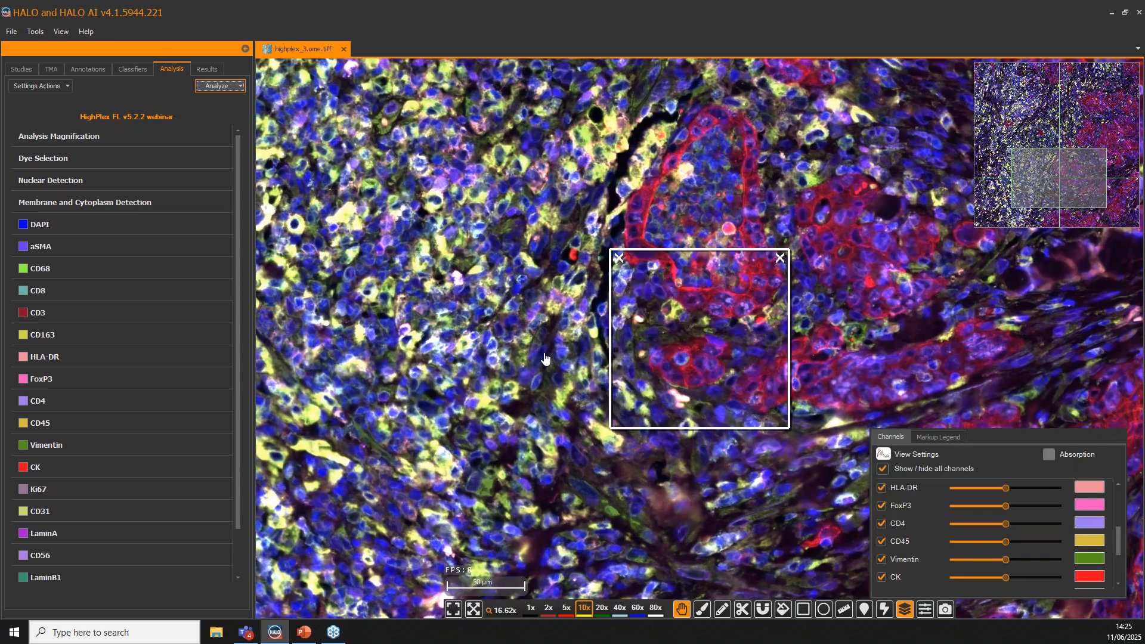
drag(538, 291, 844, 394)
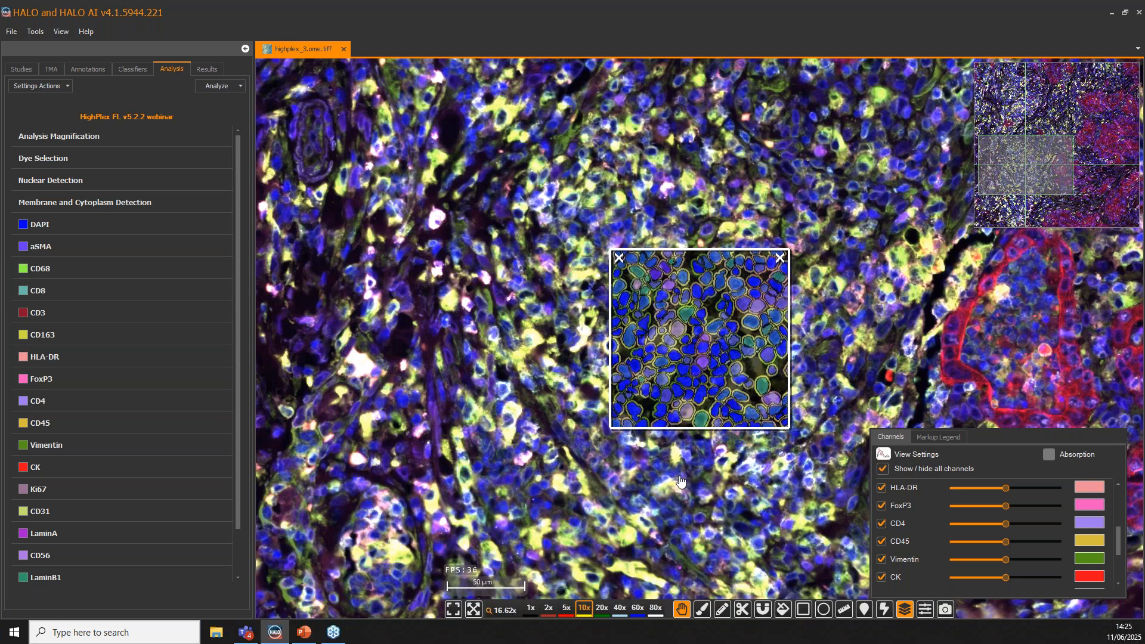
drag(682, 477, 680, 423)
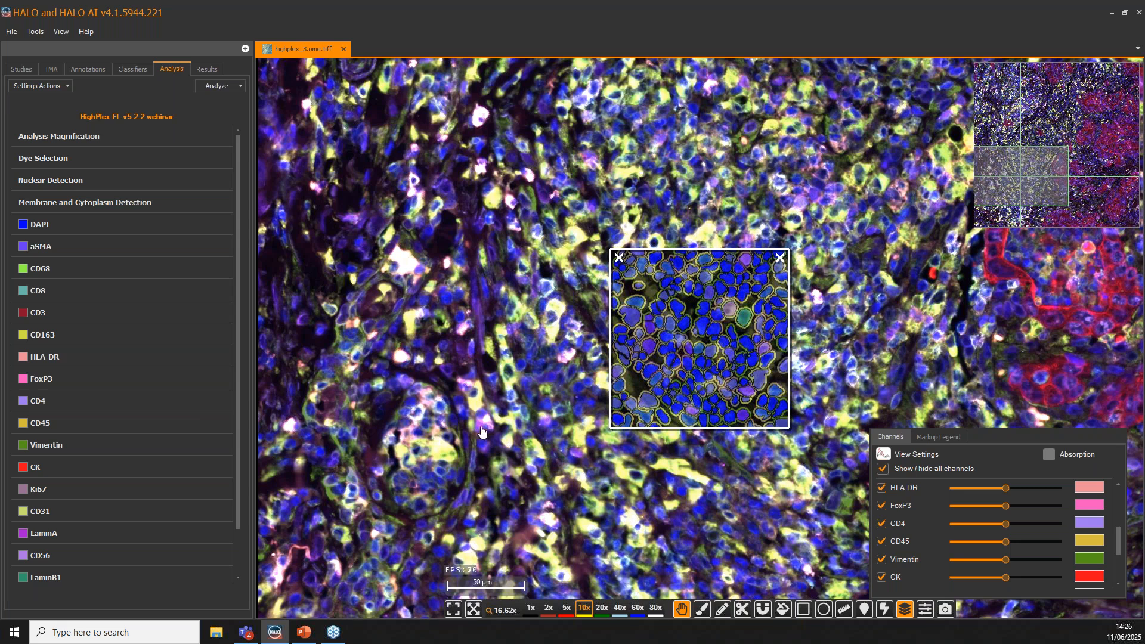
Expand the Vimentin parameters to review its nucleus, cytoplasm and membrane positive thresholds
scroll(233, 391, down, 1)
scroll(229, 417, down, 2)
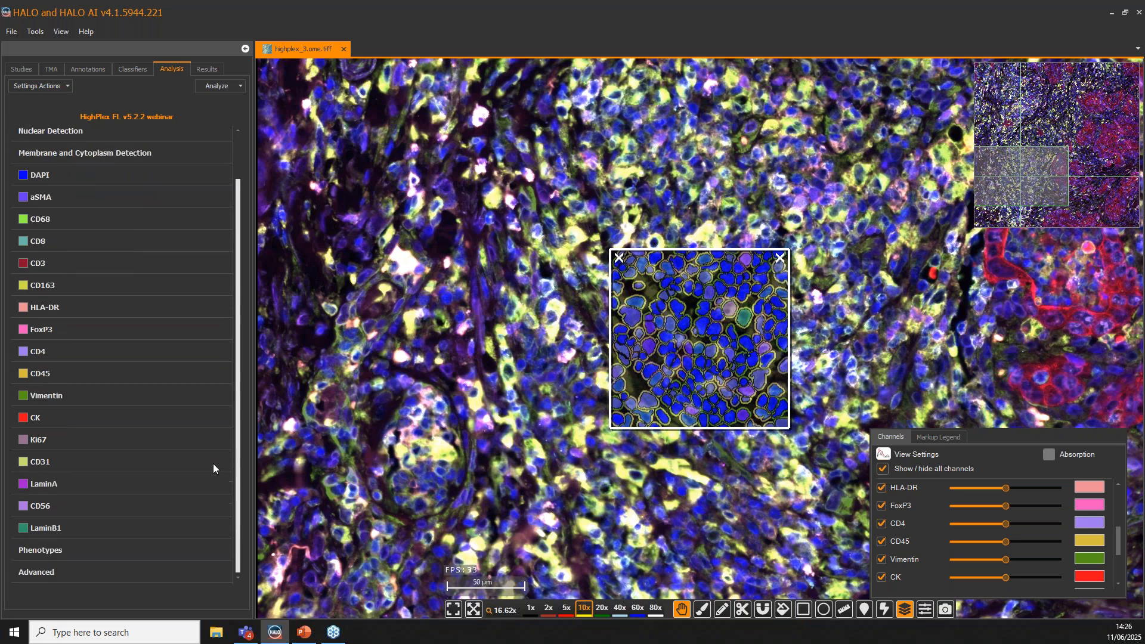
click(93, 403)
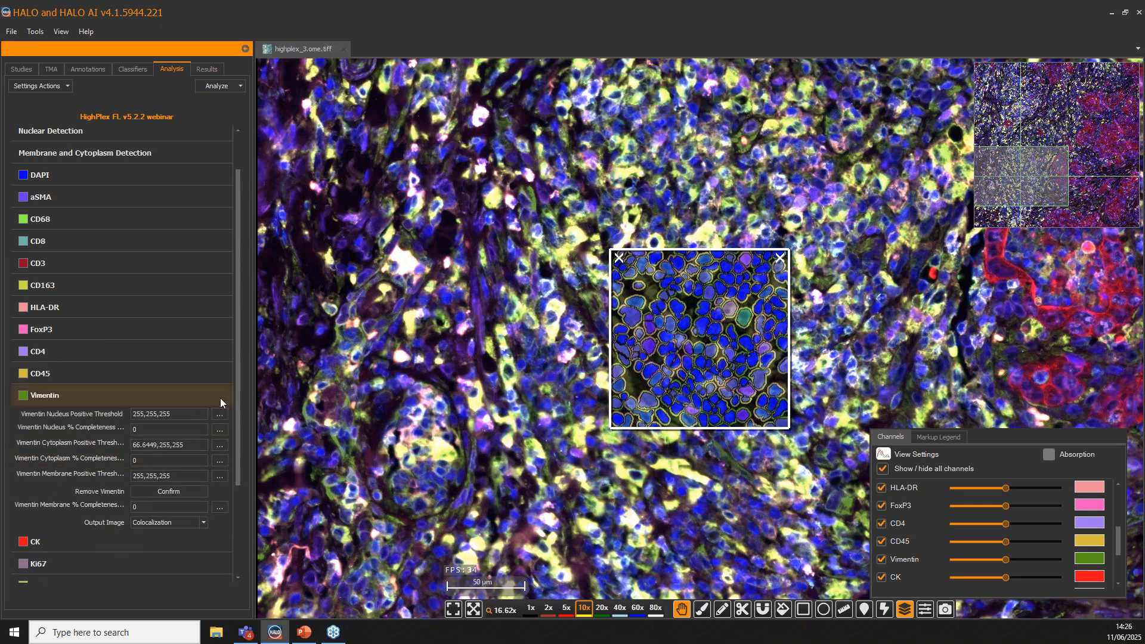
Expand the Phenotypes section and open the Phenotype Editor
scroll(220, 477, down, 5)
click(117, 549)
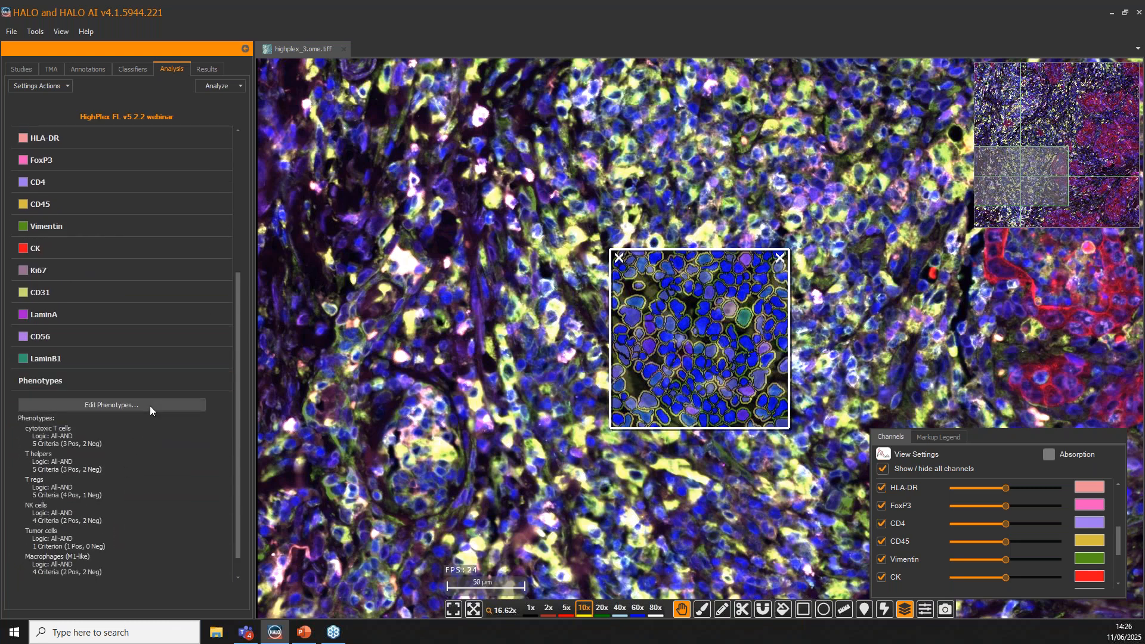
click(173, 405)
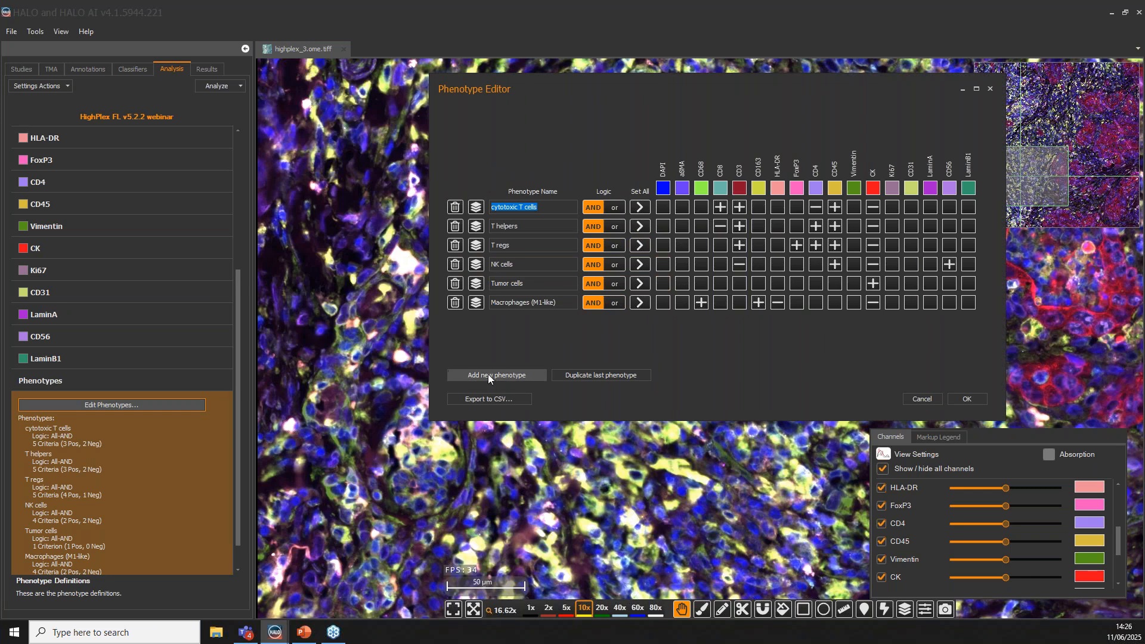
Duplicate the Macrophages (M1-like) phenotype and rename the copy as Macrophages (M2-like)
click(507, 374)
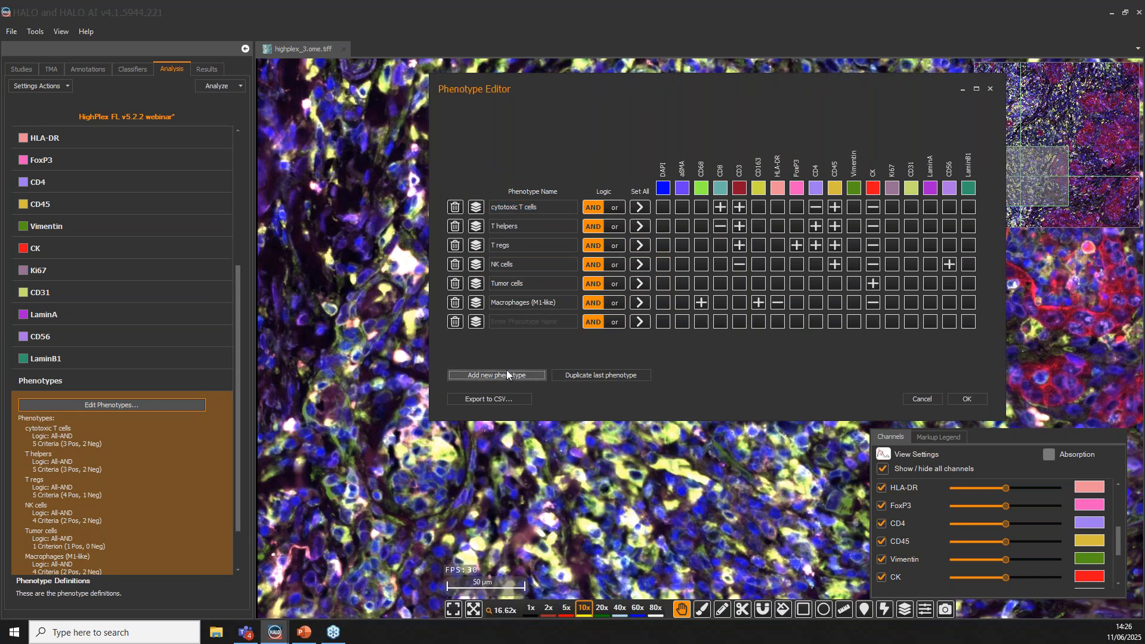
click(455, 322)
click(615, 378)
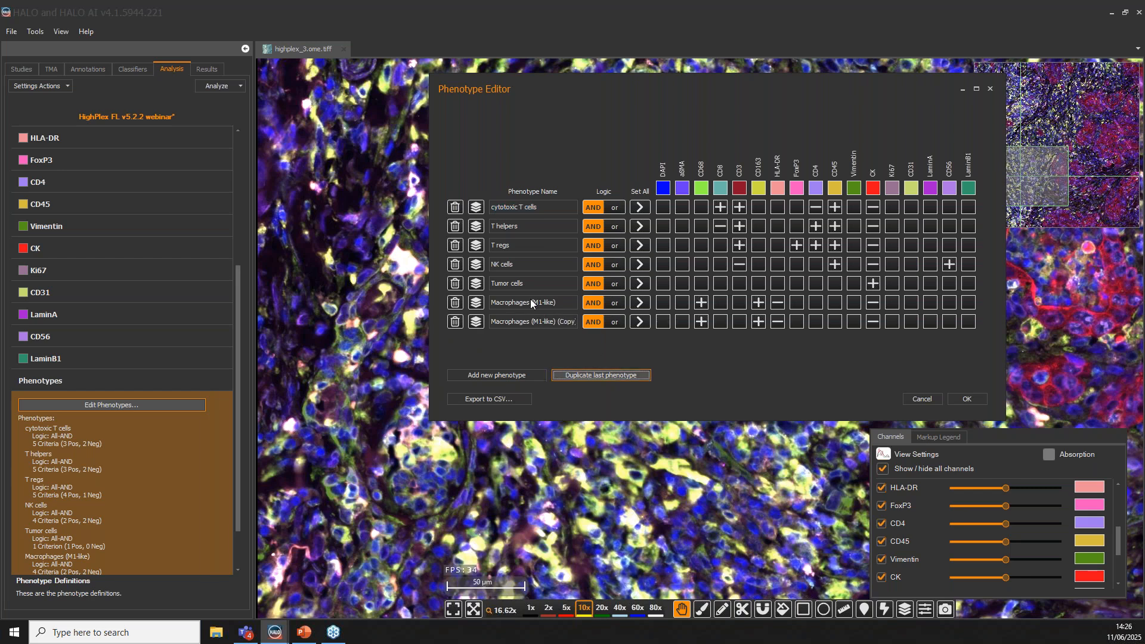
click(540, 321)
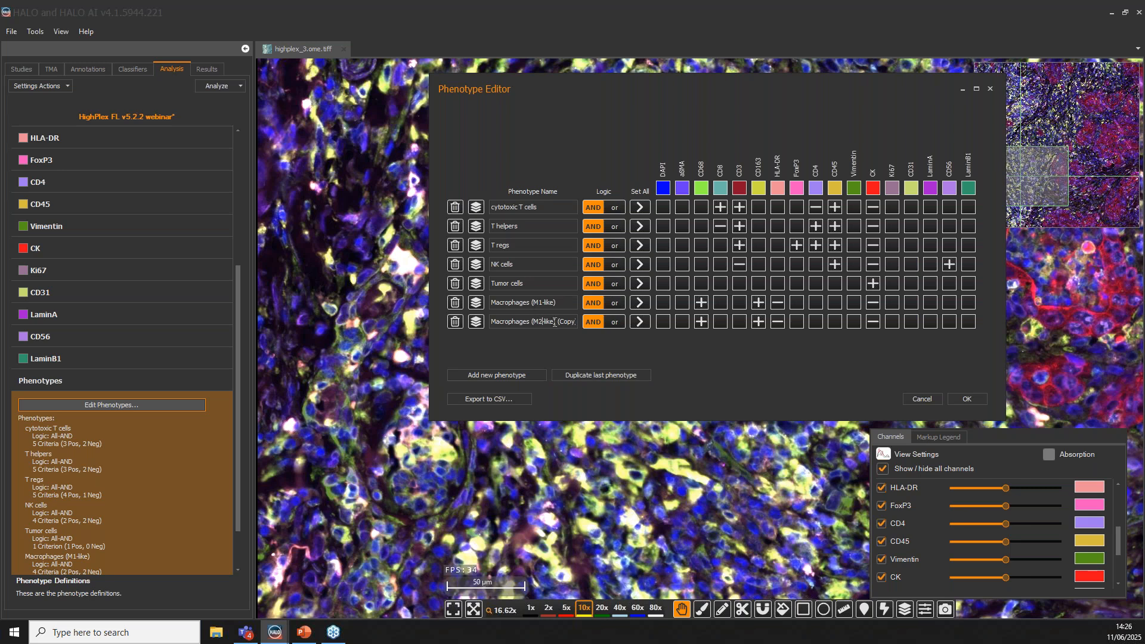
drag(556, 321, 638, 322)
key(BackSpace)
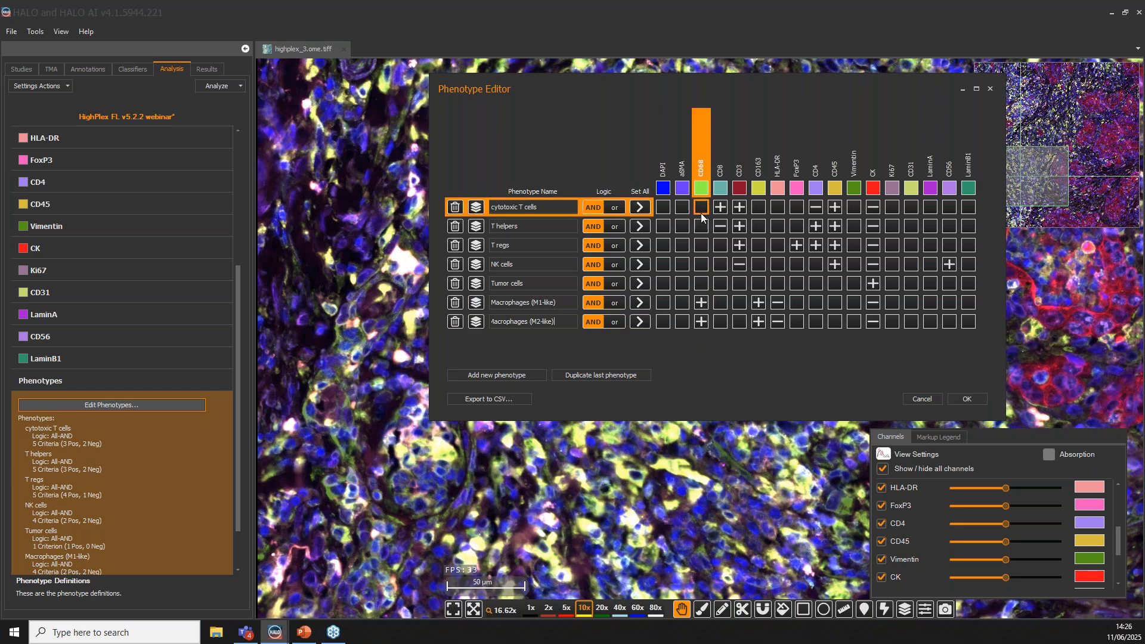
Set the Macrophages (M2-like) phenotype to CD163 negative and HLA-DR positive, and accept the phenotype definitions
click(778, 325)
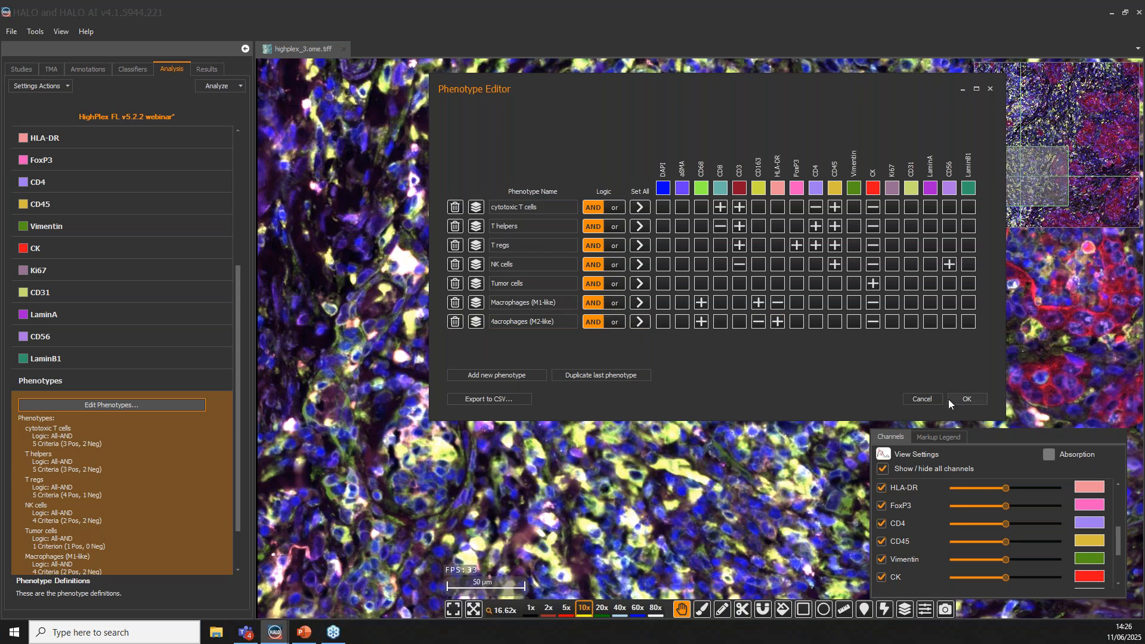
click(968, 399)
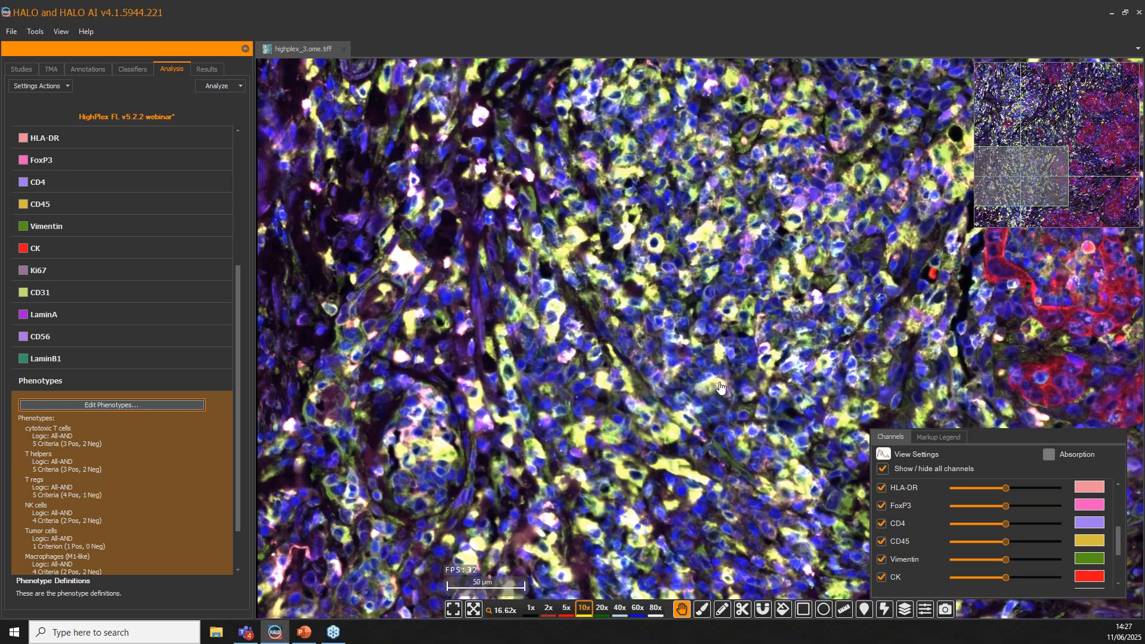
Review the classifier pipeline in the Advanced settings and the saved 1Artefact_removal_2tumor_stroma entry, leaving the selection dialog without choosing
scroll(231, 527, down, 2)
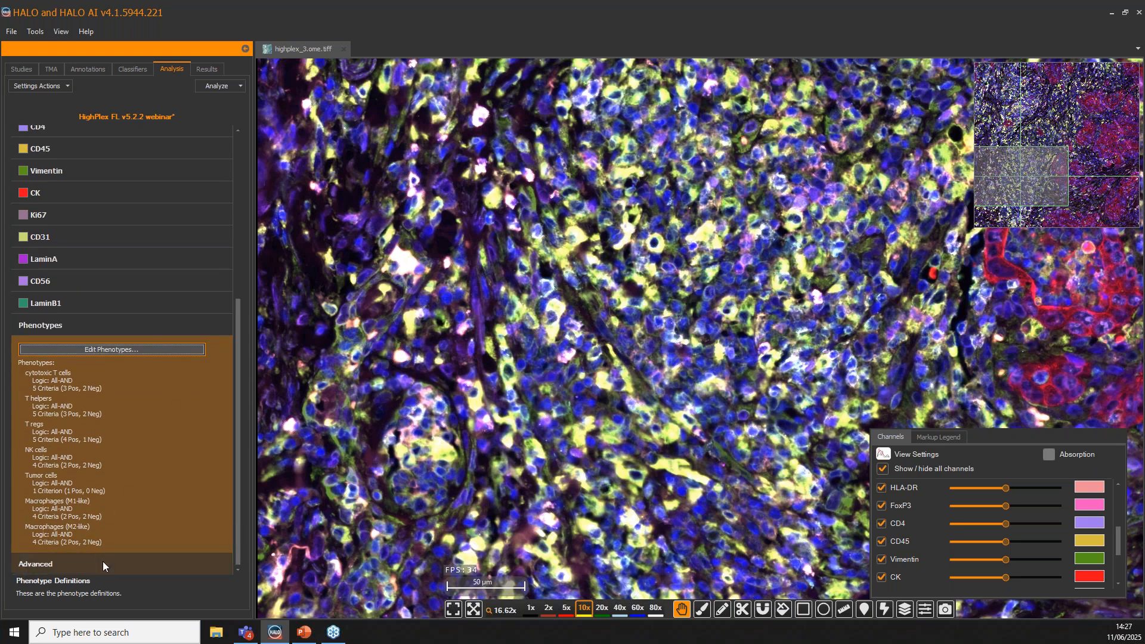
click(62, 564)
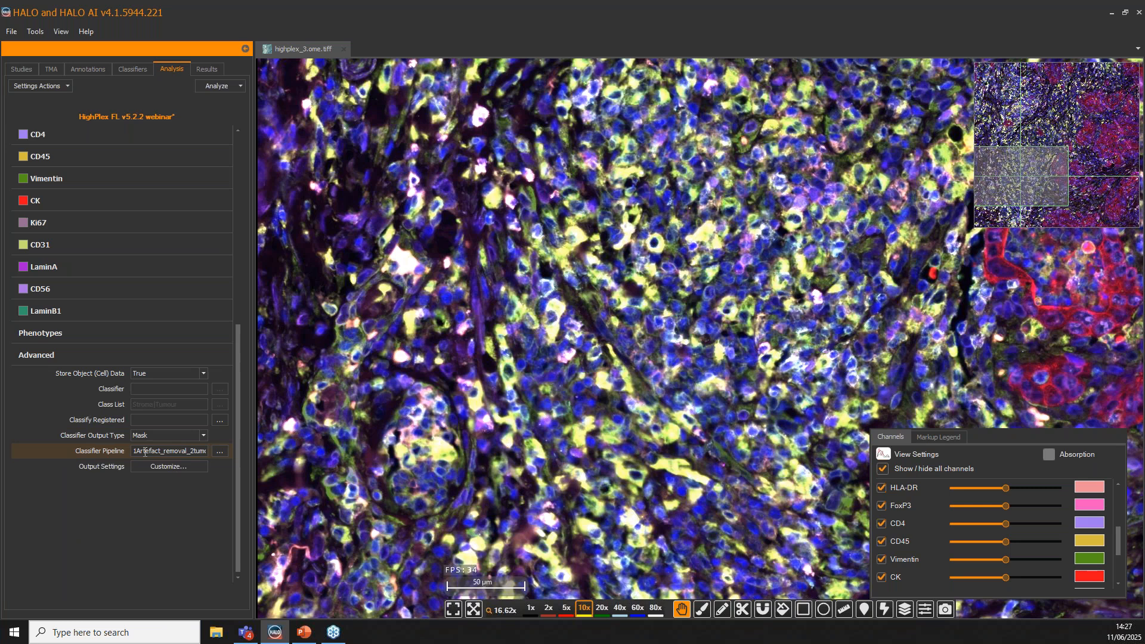
click(177, 451)
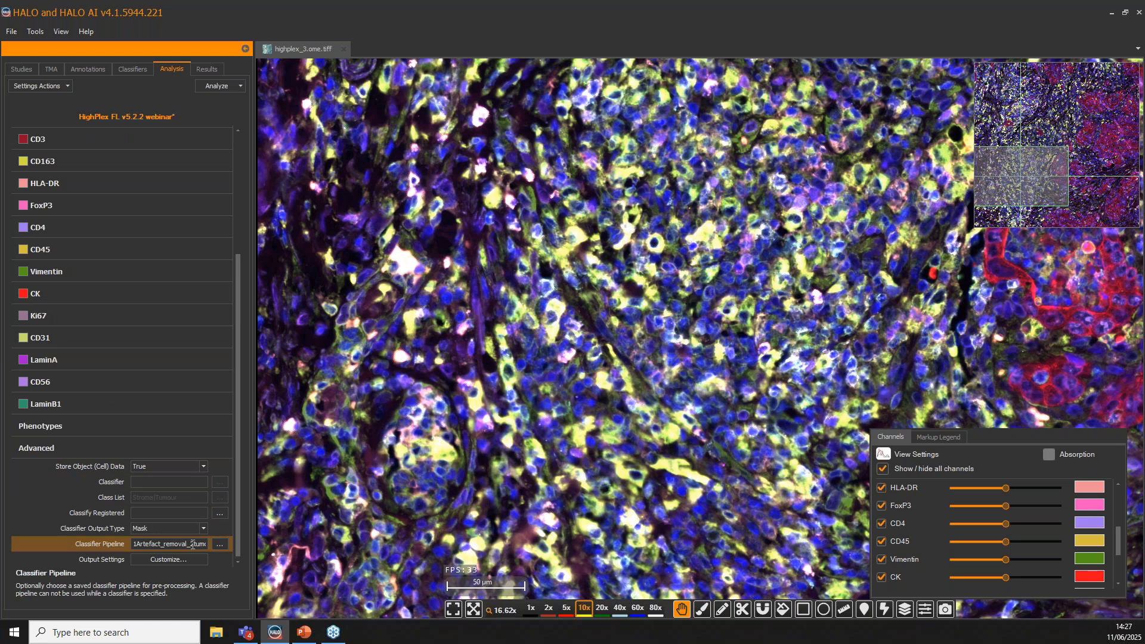
click(225, 546)
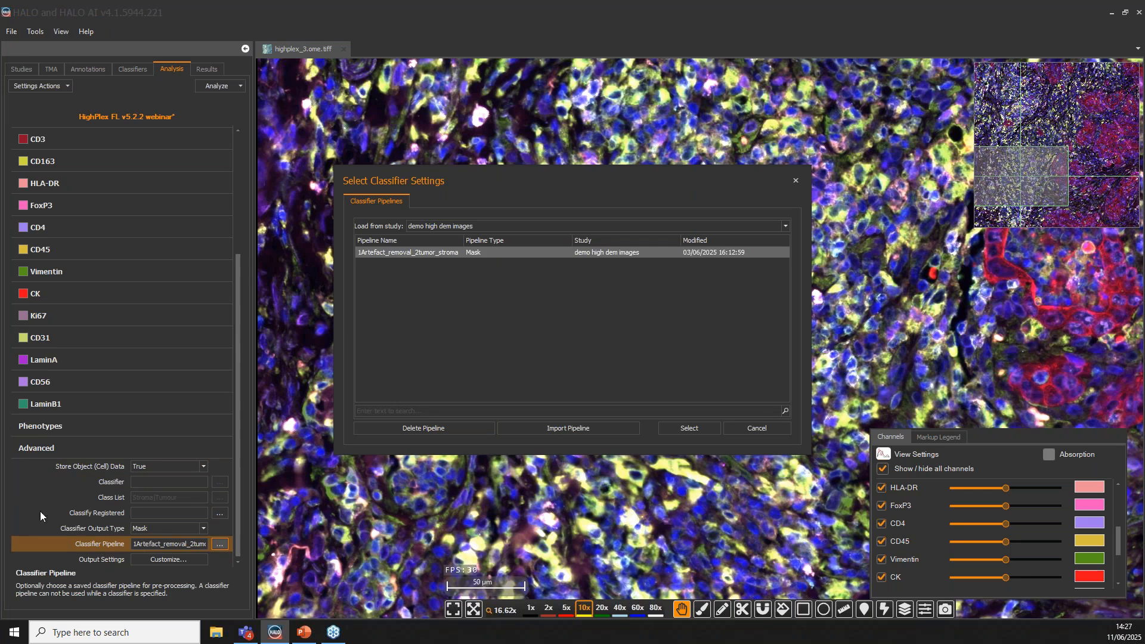
click(425, 253)
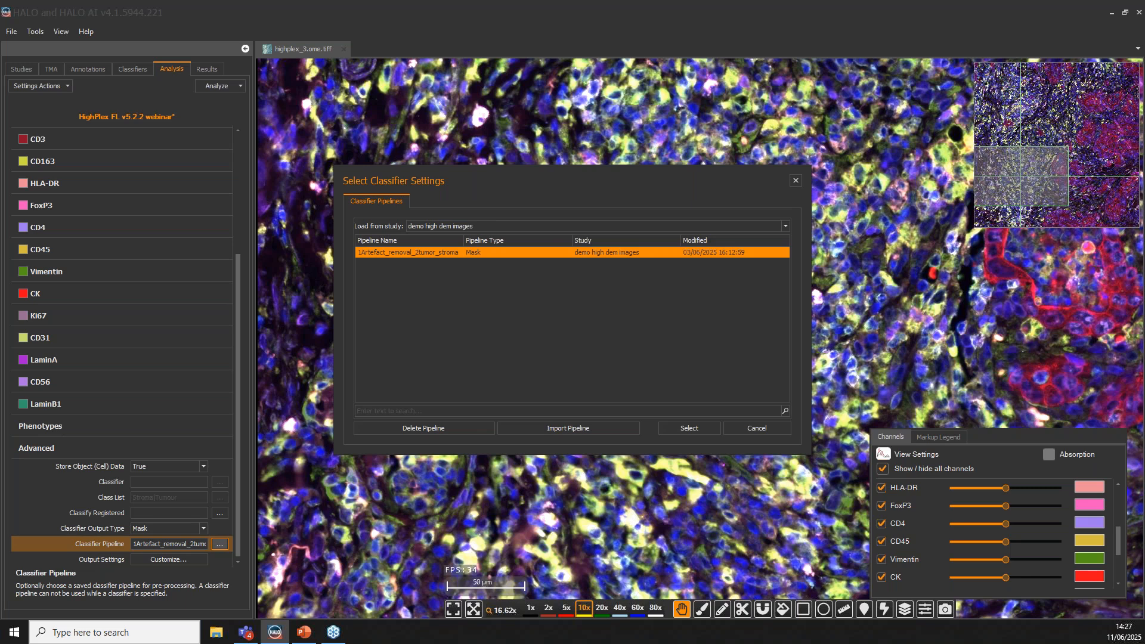
click(795, 180)
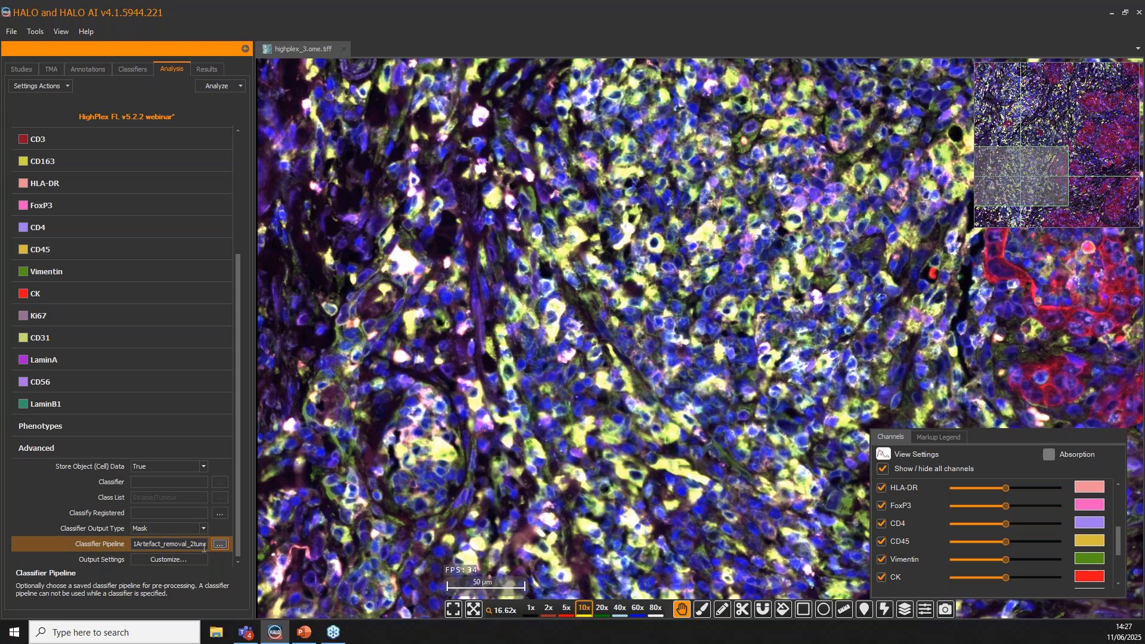
Open the output customization and examine the summary results, from classifier areas and marker-positive cells through phenotypes to the Stroma and Tumour outputs
click(166, 560)
click(166, 563)
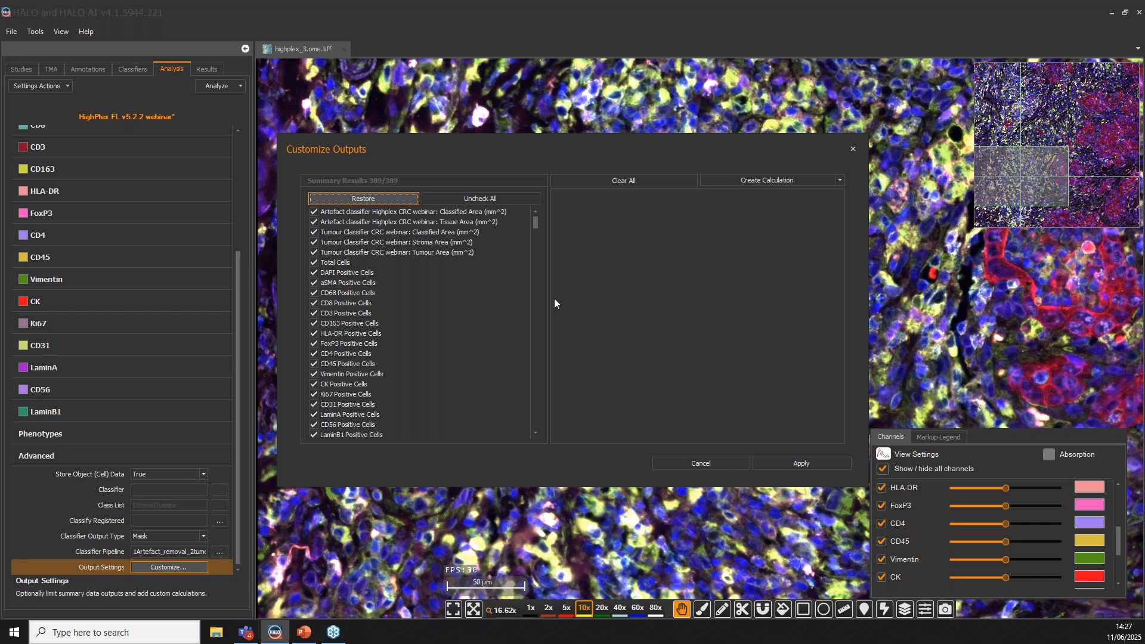
drag(446, 141, 526, 78)
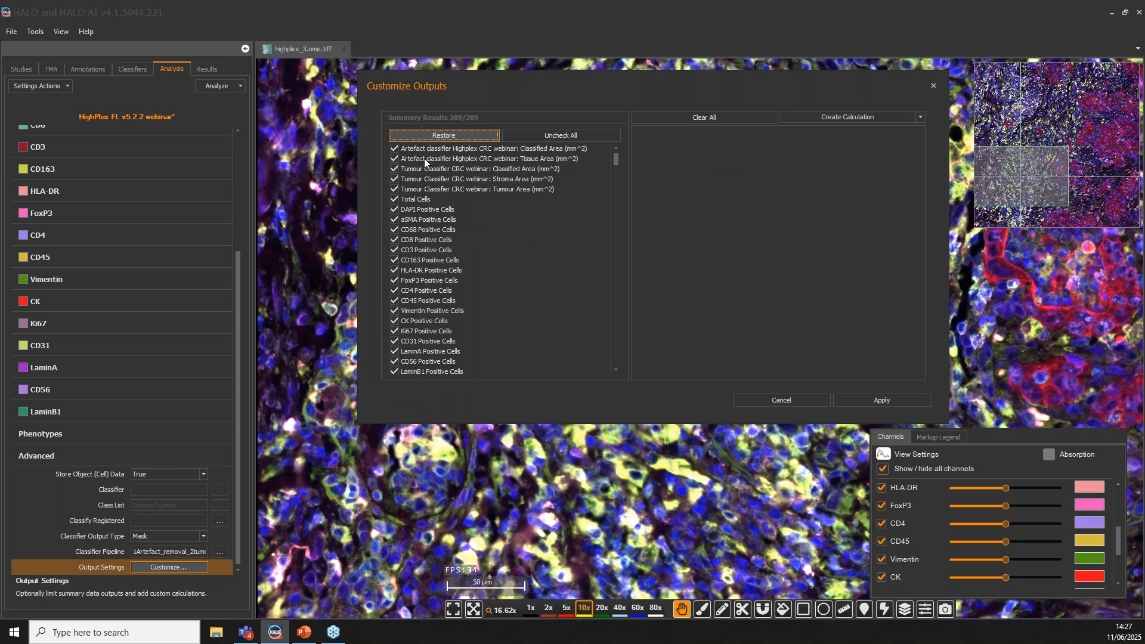
scroll(453, 202, down, 1)
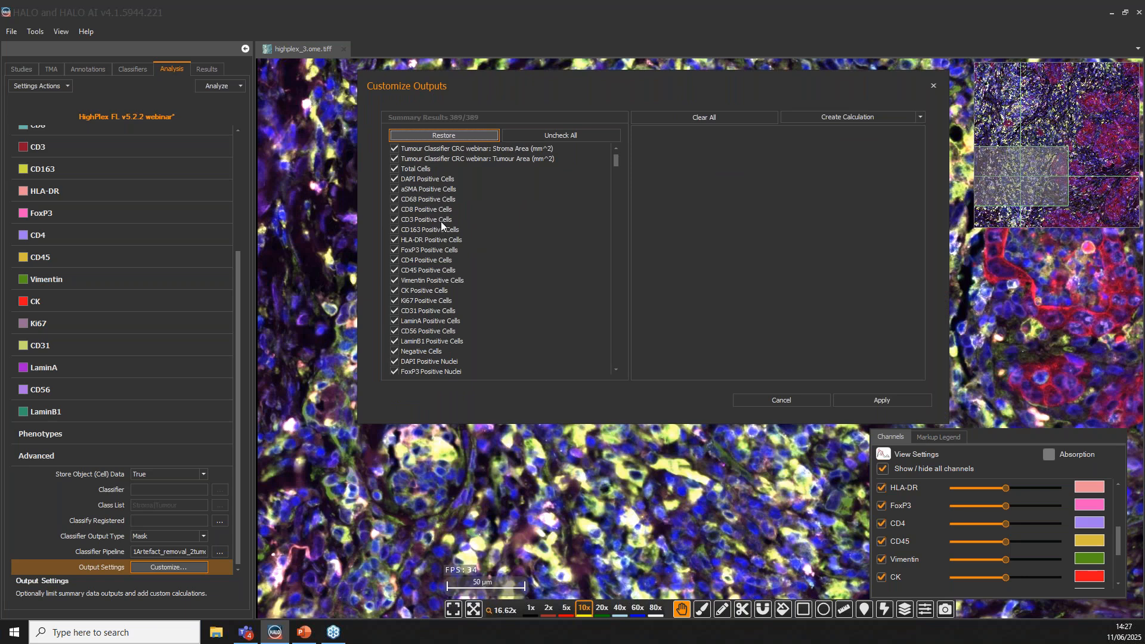
scroll(452, 260, down, 4)
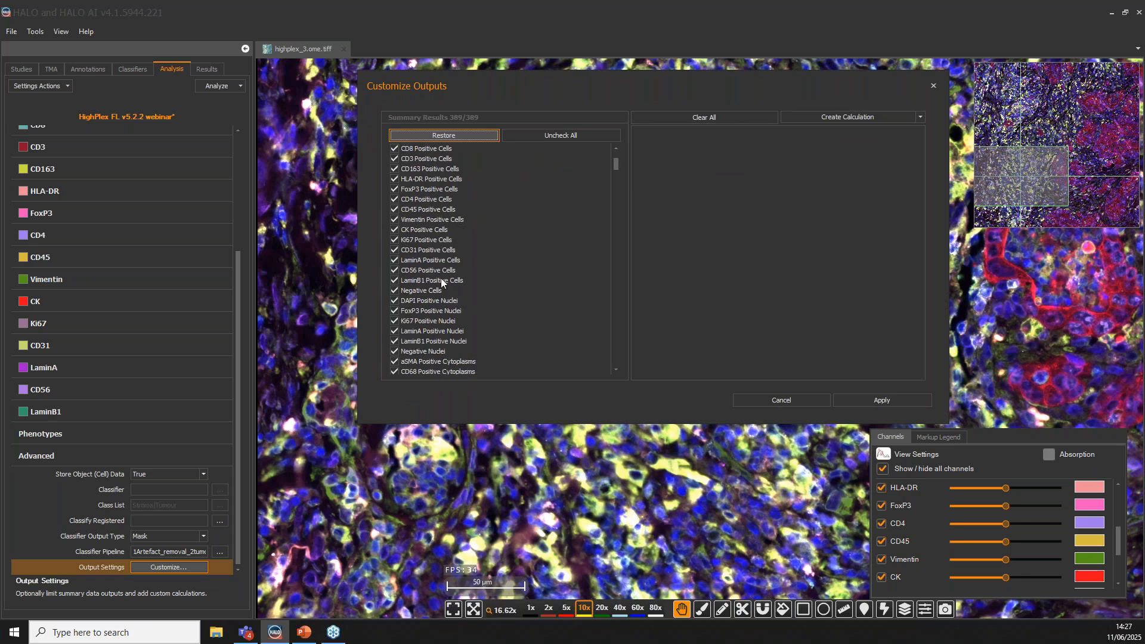
scroll(441, 284, down, 4)
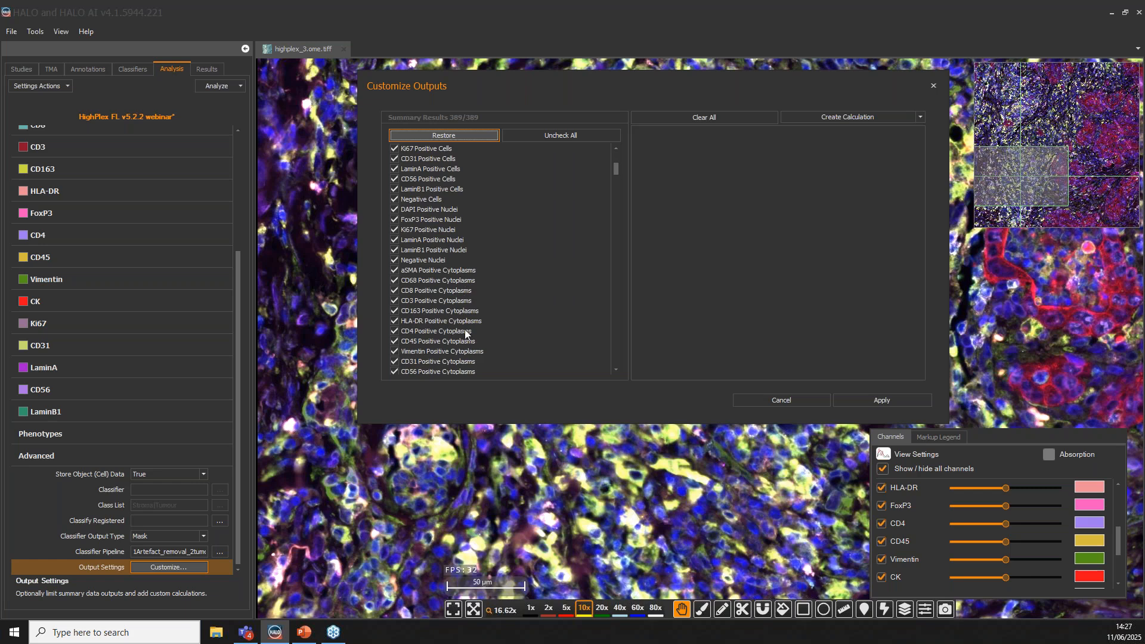
scroll(450, 326, down, 3)
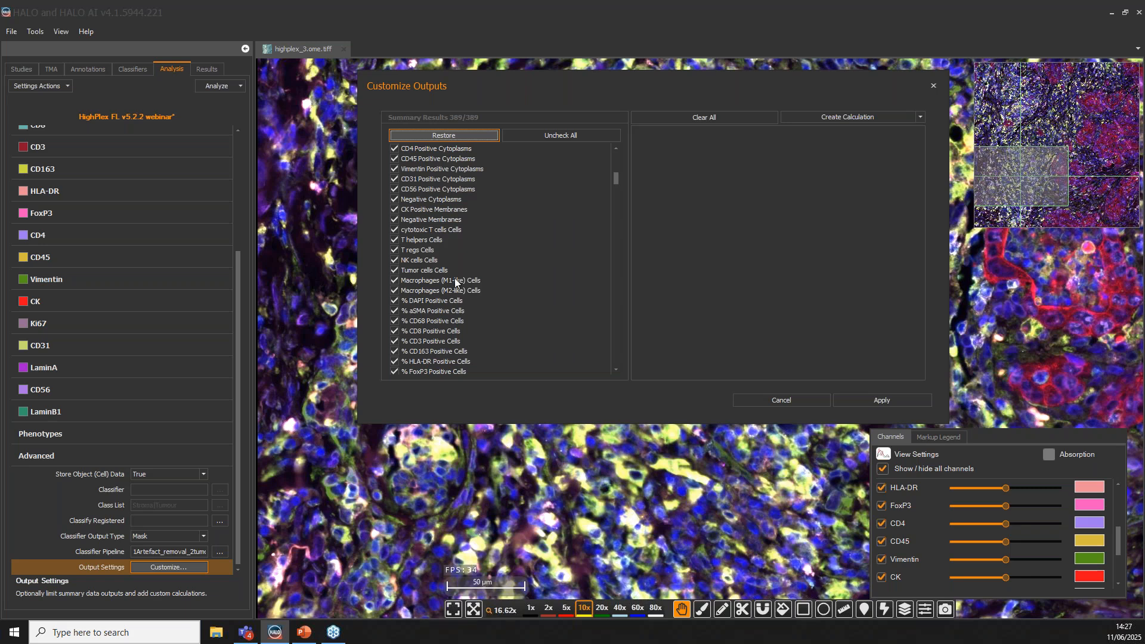
scroll(451, 340, down, 1)
scroll(444, 352, down, 10)
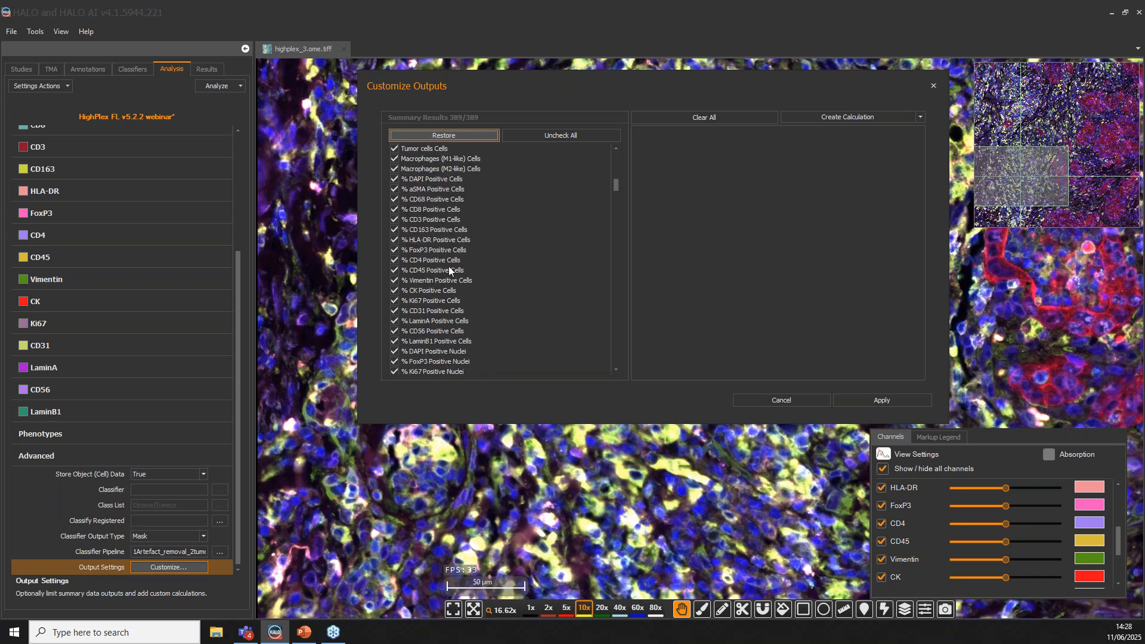
scroll(502, 218, down, 5)
scroll(466, 371, down, 9)
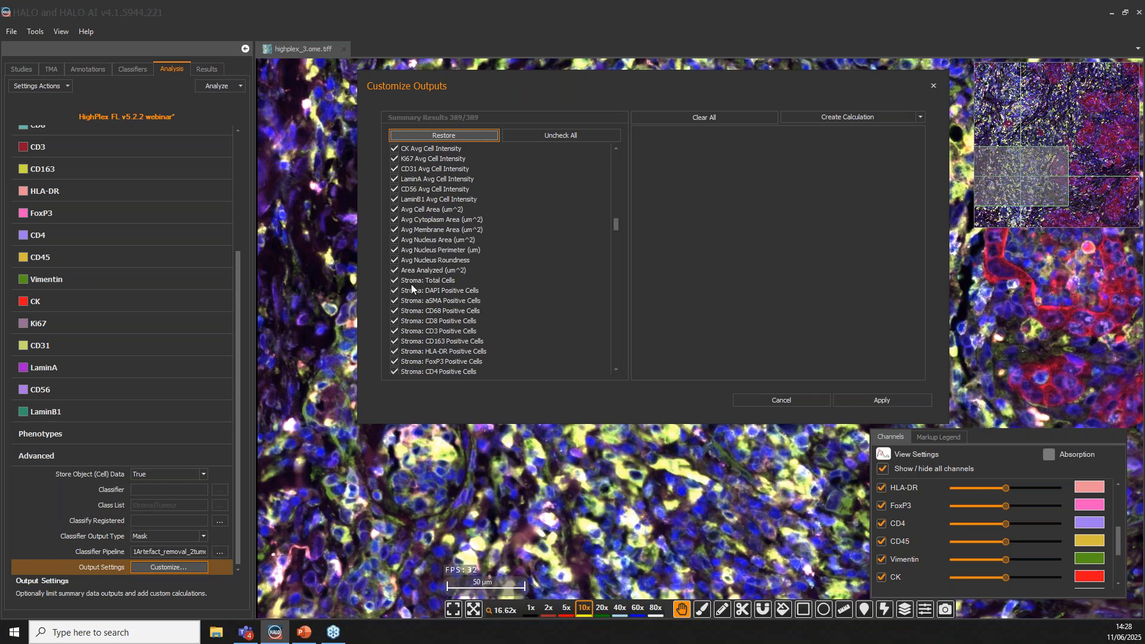
scroll(412, 369, down, 15)
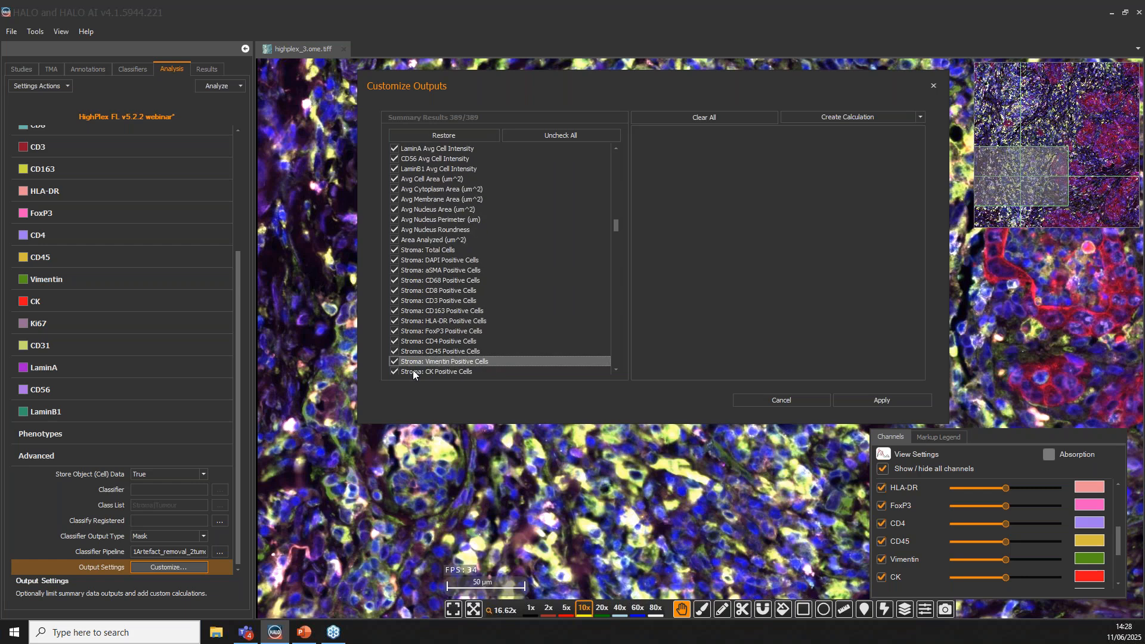
scroll(478, 295, down, 10)
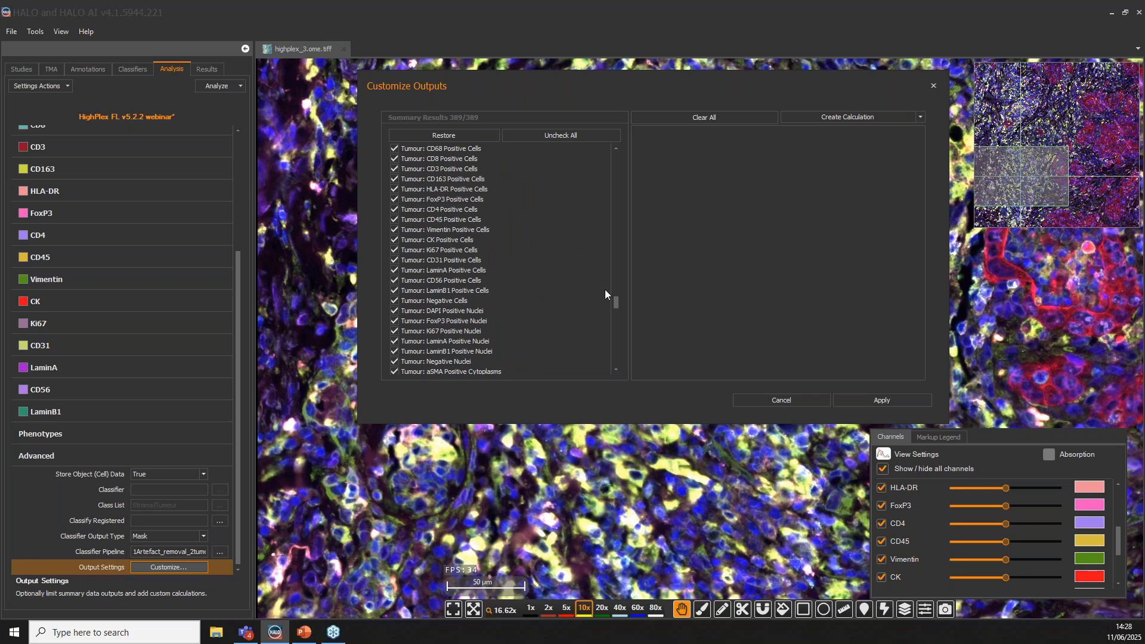
Create a Density calculation that uses Tumour: CD31 Positive Cytoplasms as its count
click(920, 117)
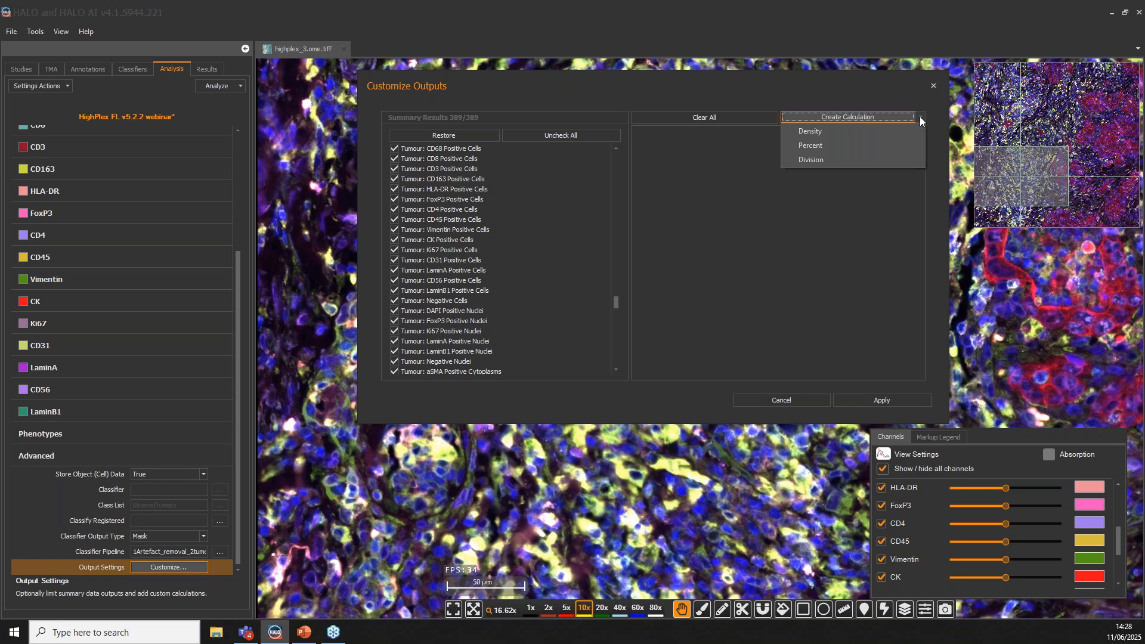
click(818, 130)
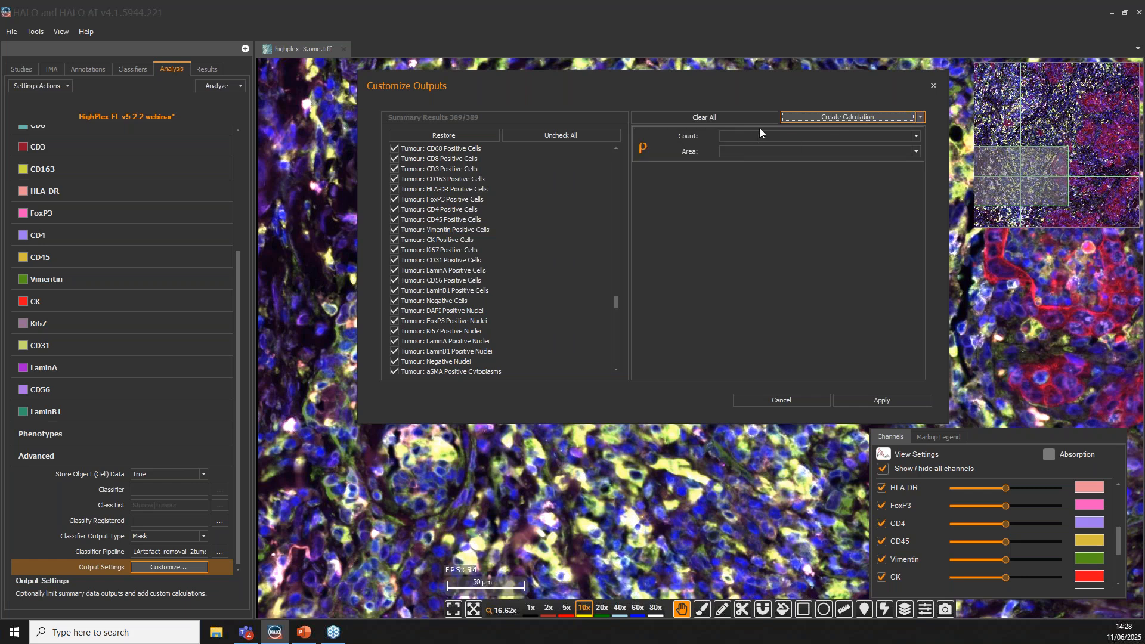
click(916, 136)
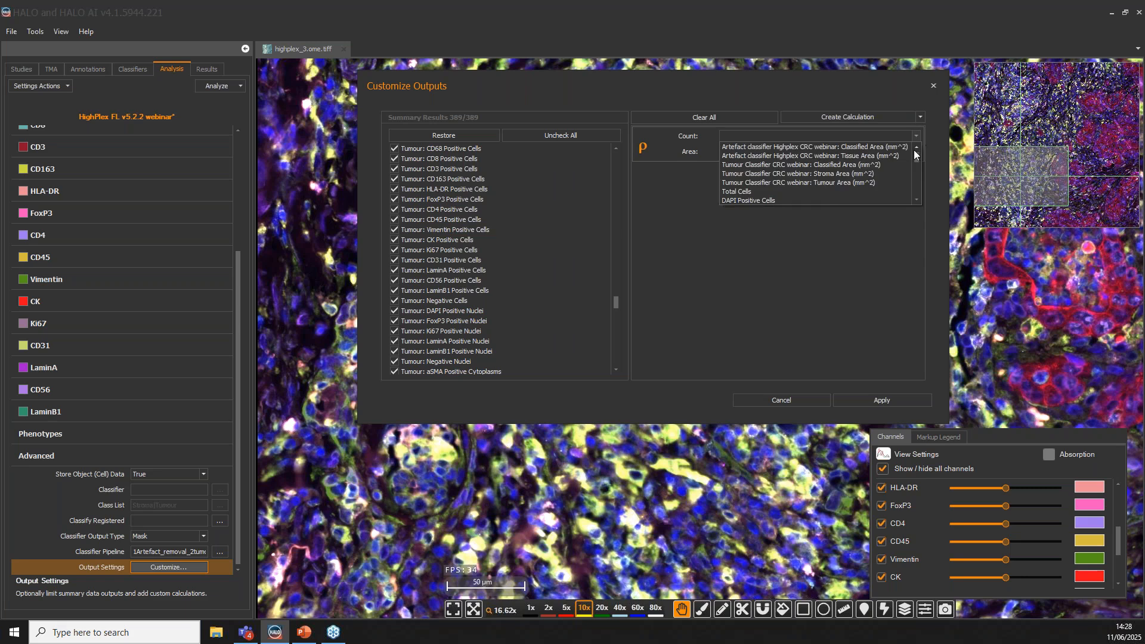
scroll(917, 196, down, 5)
scroll(815, 171, up, 2)
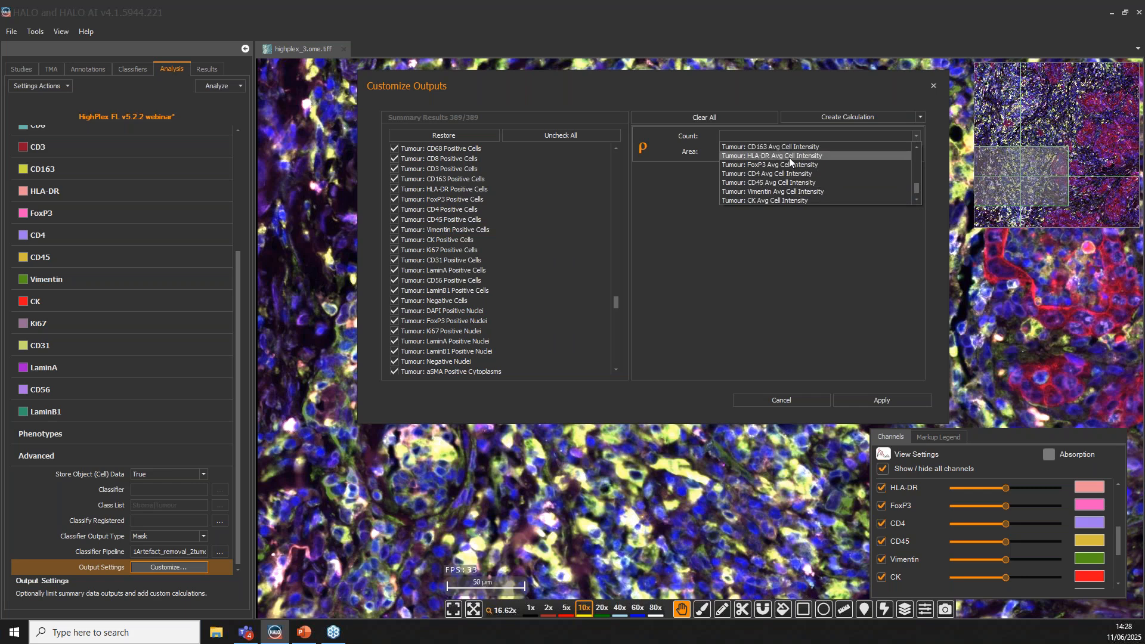
scroll(790, 153, up, 2)
scroll(781, 156, up, 6)
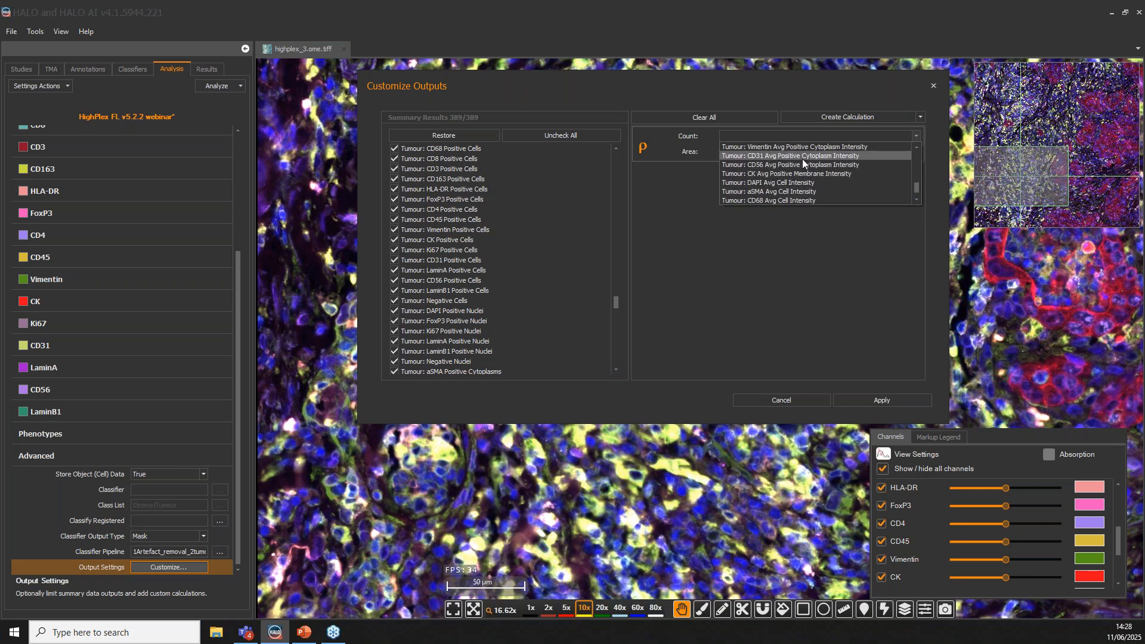
scroll(793, 156, up, 5)
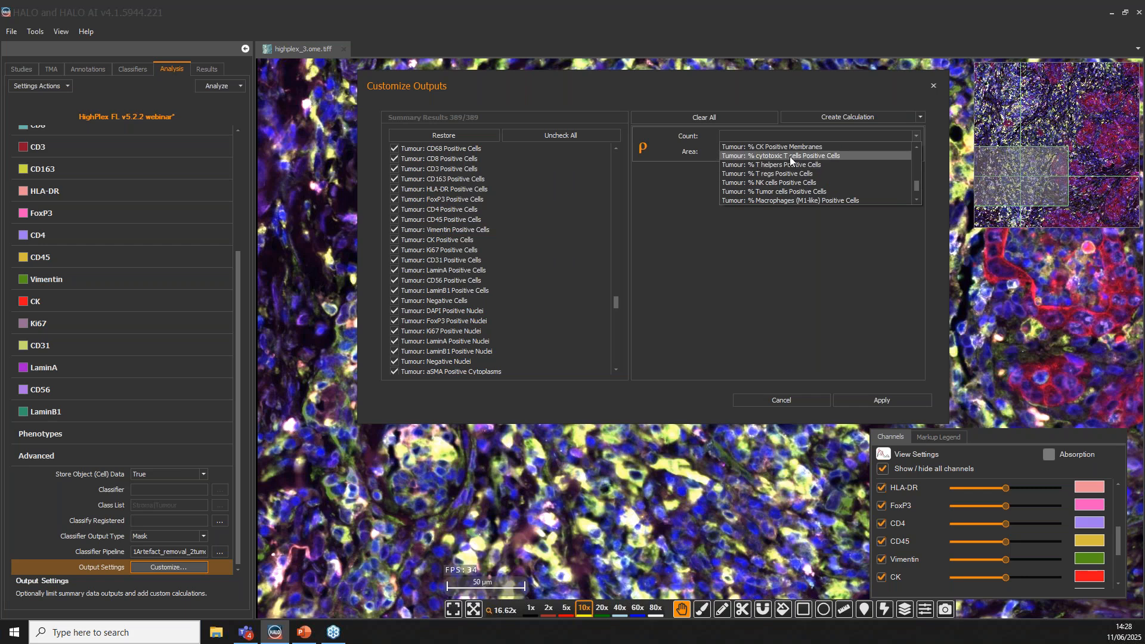
scroll(786, 156, up, 4)
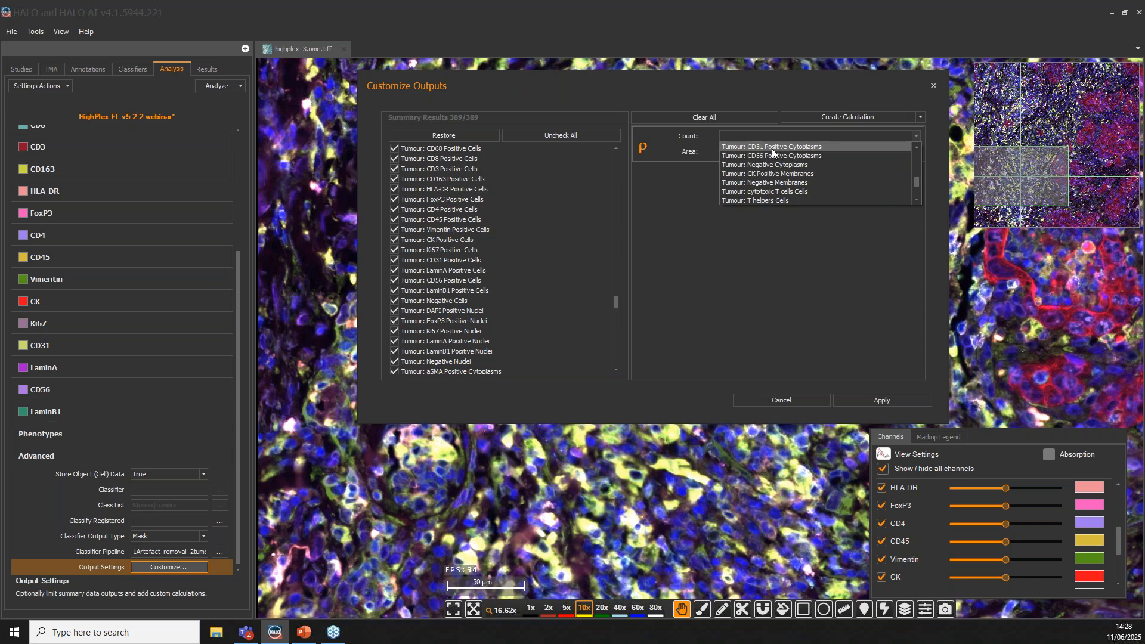
click(771, 147)
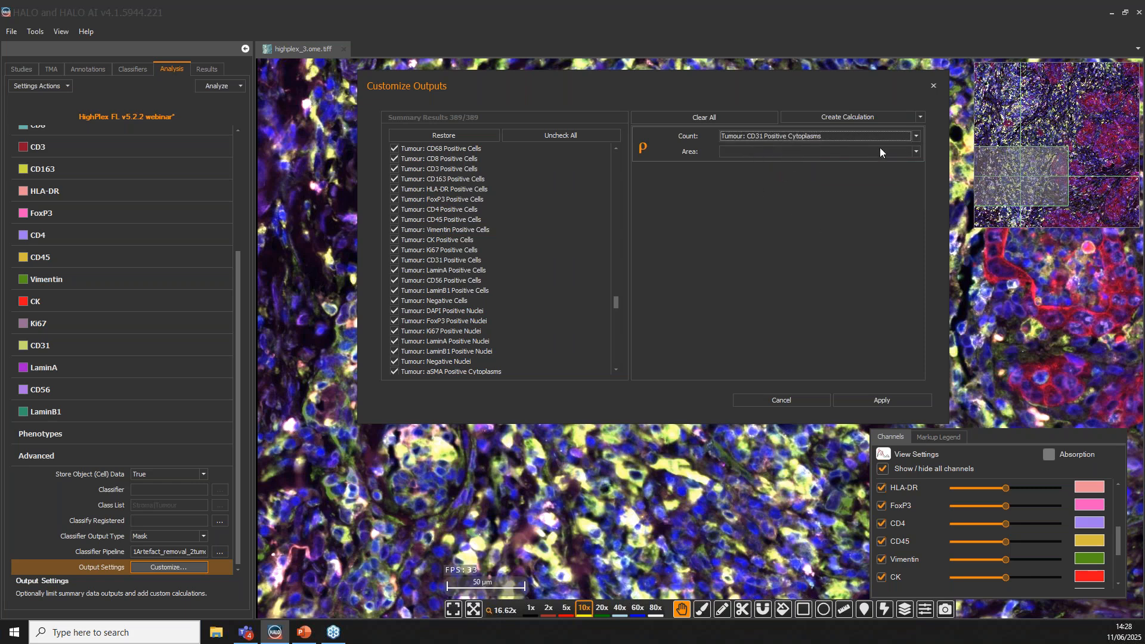
Set the density calculation's area to Tumour: Area Analyzed (um^2) and apply the customized outputs
click(914, 152)
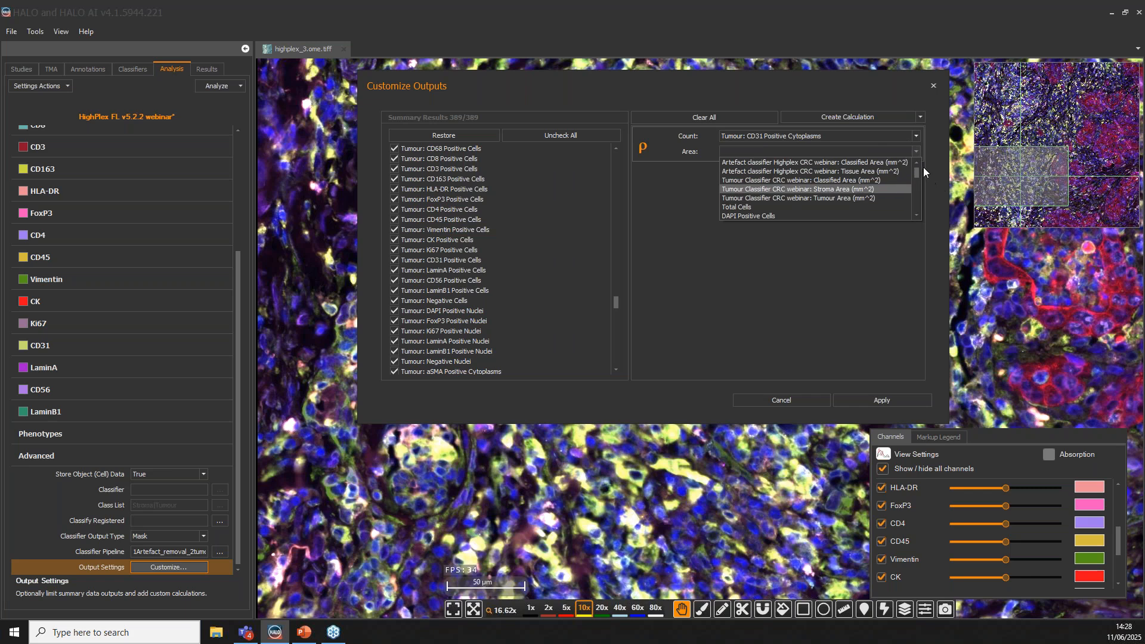
drag(917, 173, 917, 229)
click(784, 218)
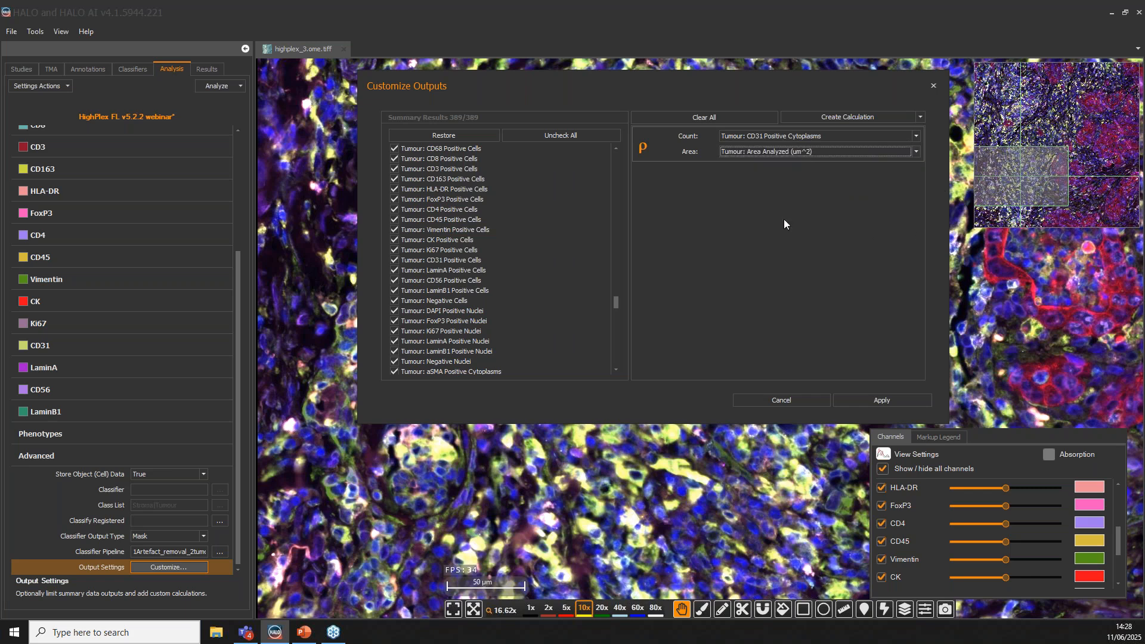
click(886, 401)
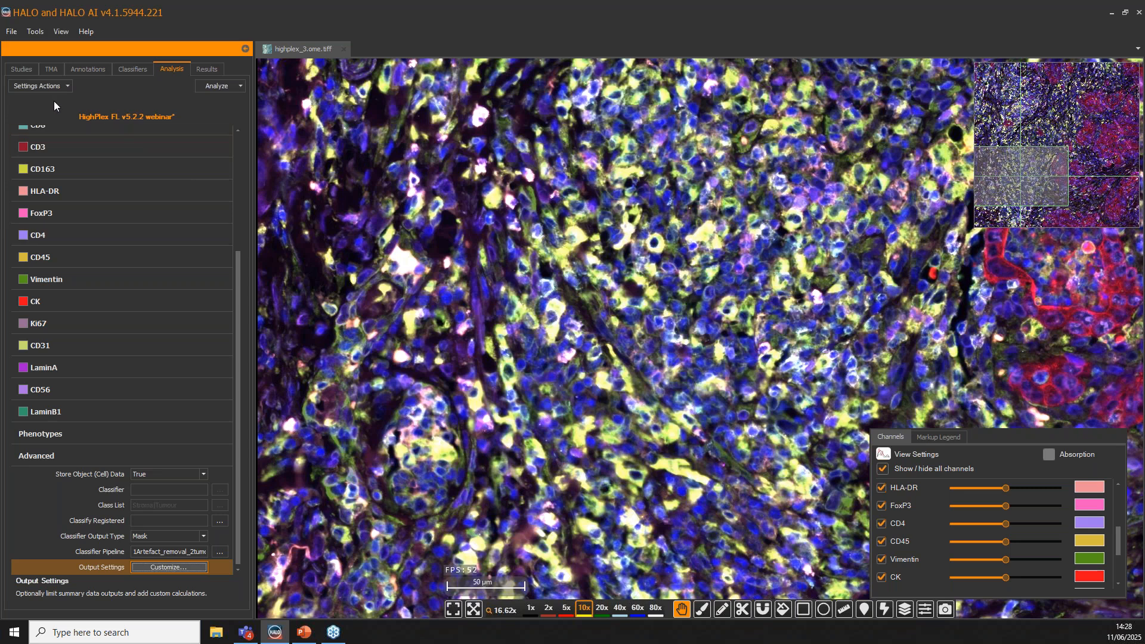
click(45, 85)
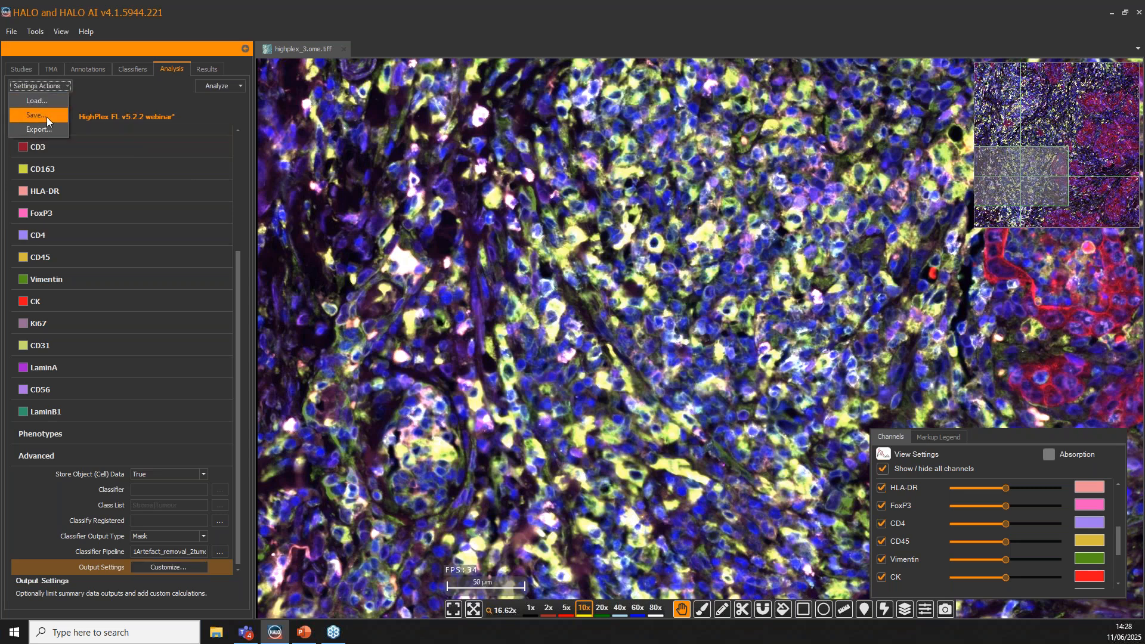
click(460, 293)
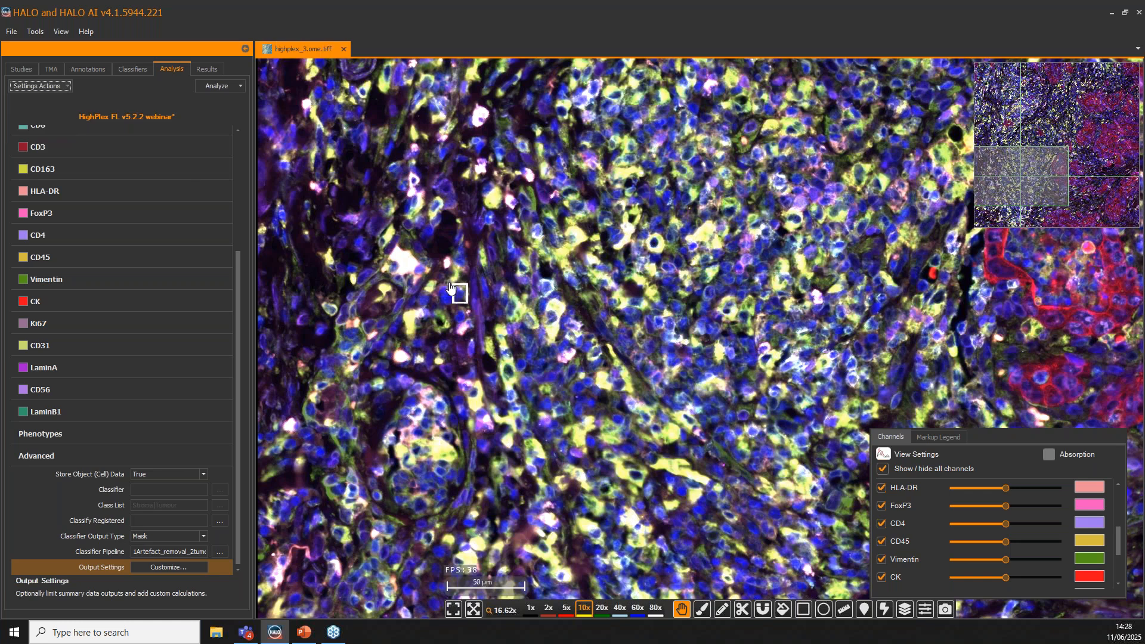
Show the analysis results of the 10/06/2025 23:48:22 HighPlex FL v5.2.2 webinar run on the entire image
click(213, 69)
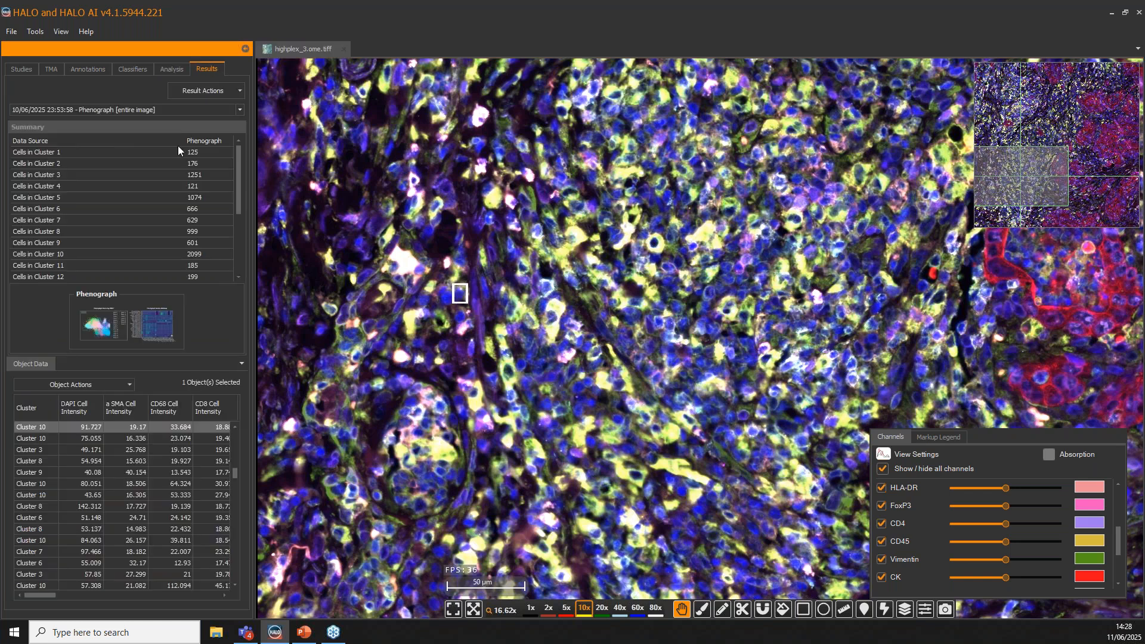
click(180, 112)
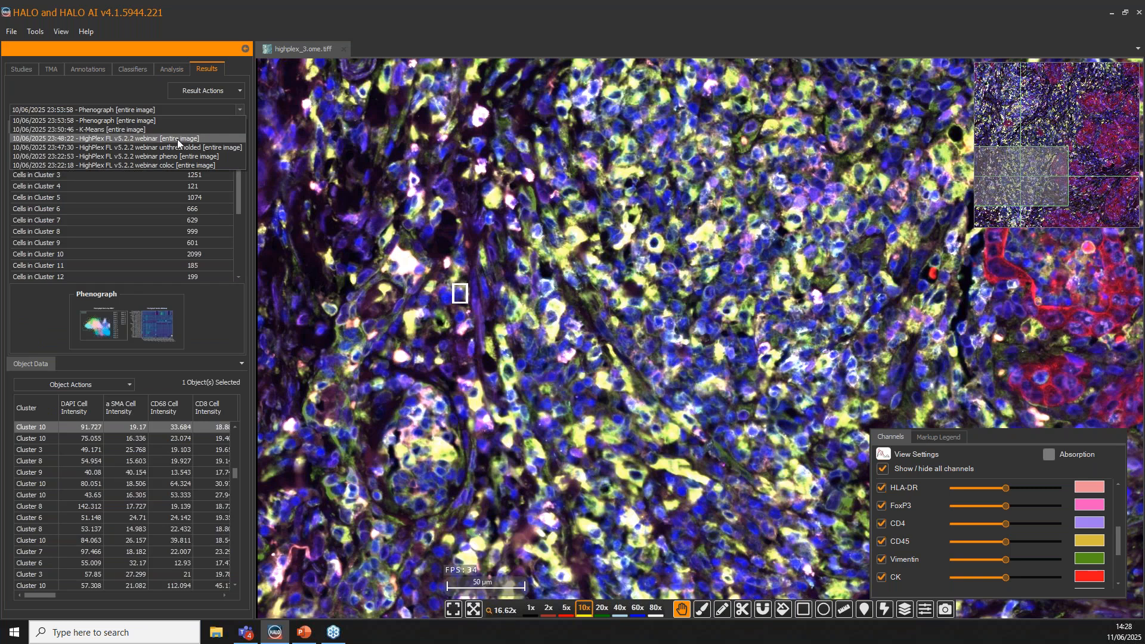
click(178, 138)
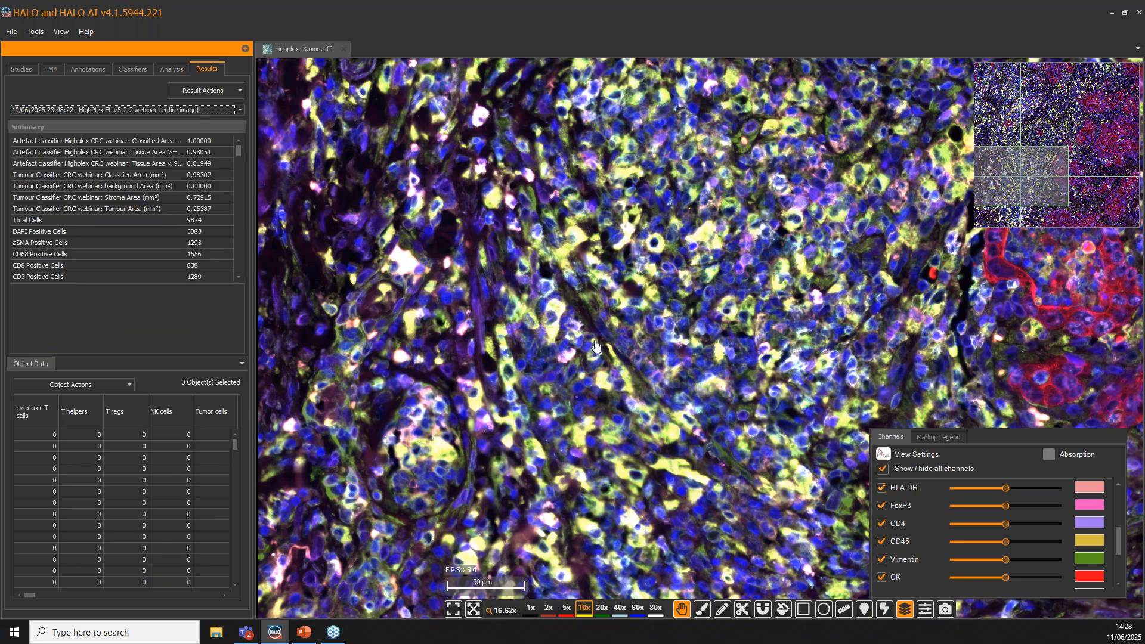
Examine the analysis markup across the whole image and the Tumour metrics at the end of the results summary
scroll(595, 344, down, 5)
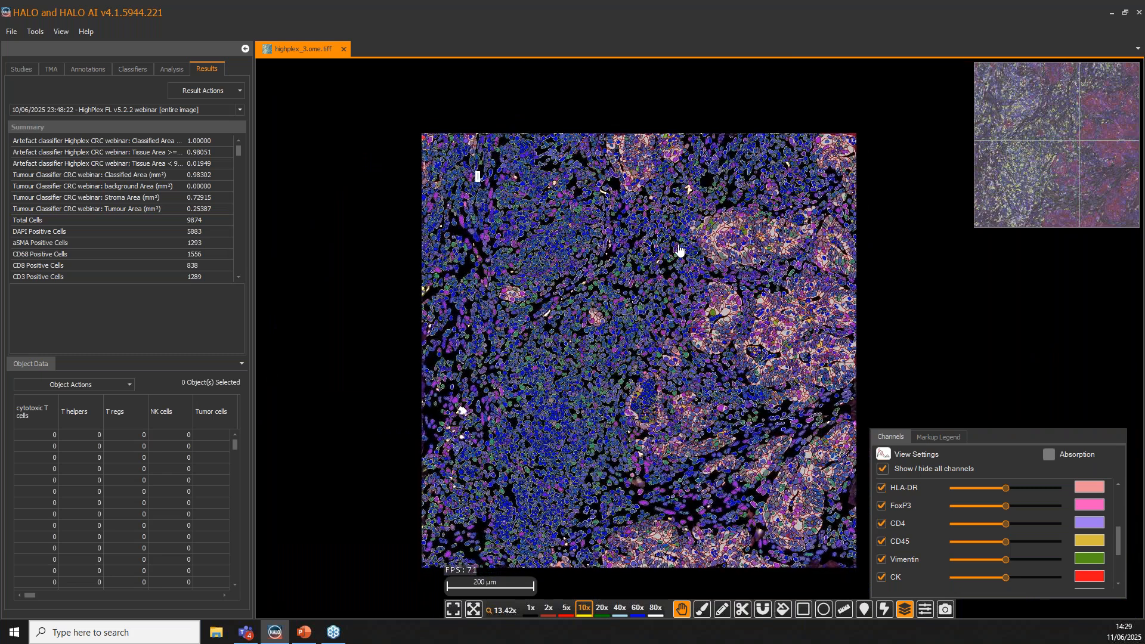
scroll(679, 250, up, 3)
scroll(623, 367, down, 2)
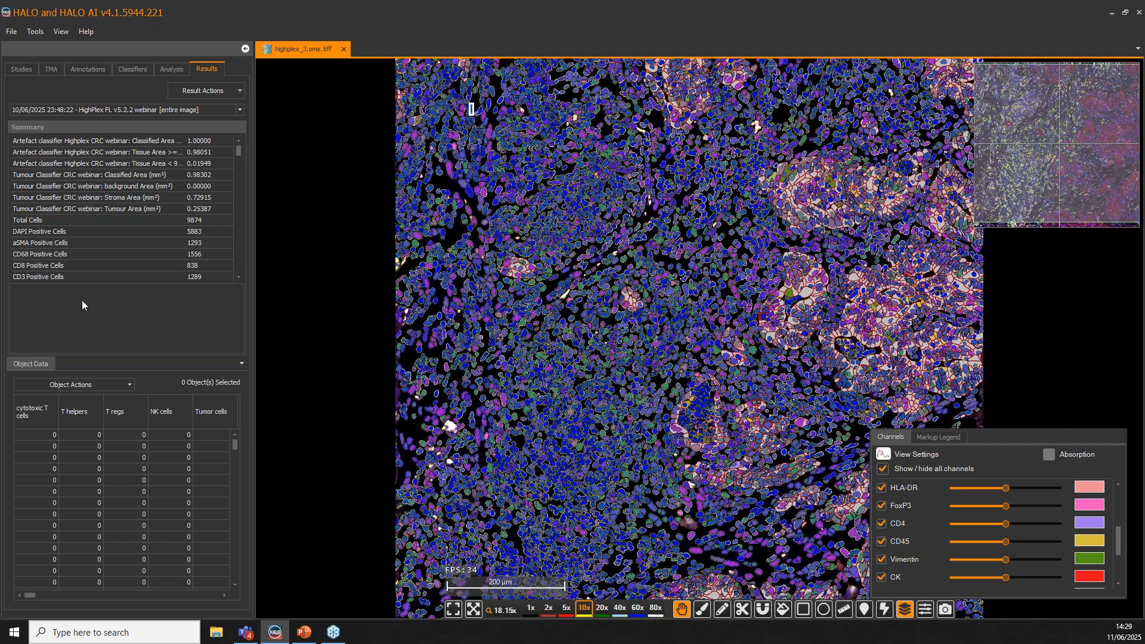
drag(240, 150, 231, 277)
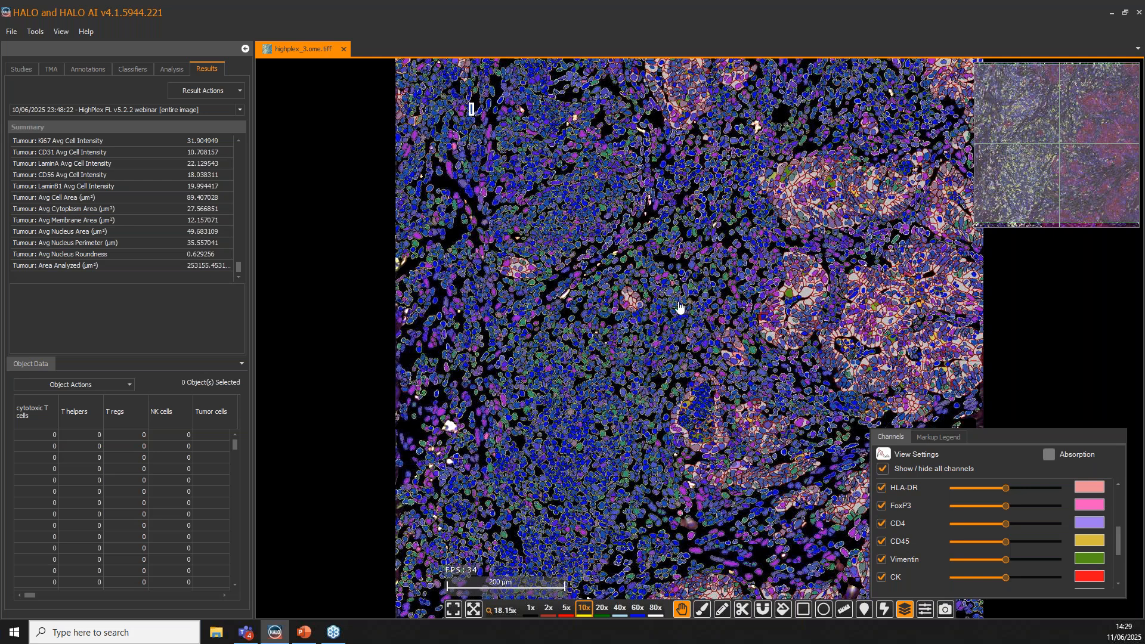
Inspect individual cells inside and outside the red-outlined cluster and compare their Classifier Label values in the object data
click(668, 324)
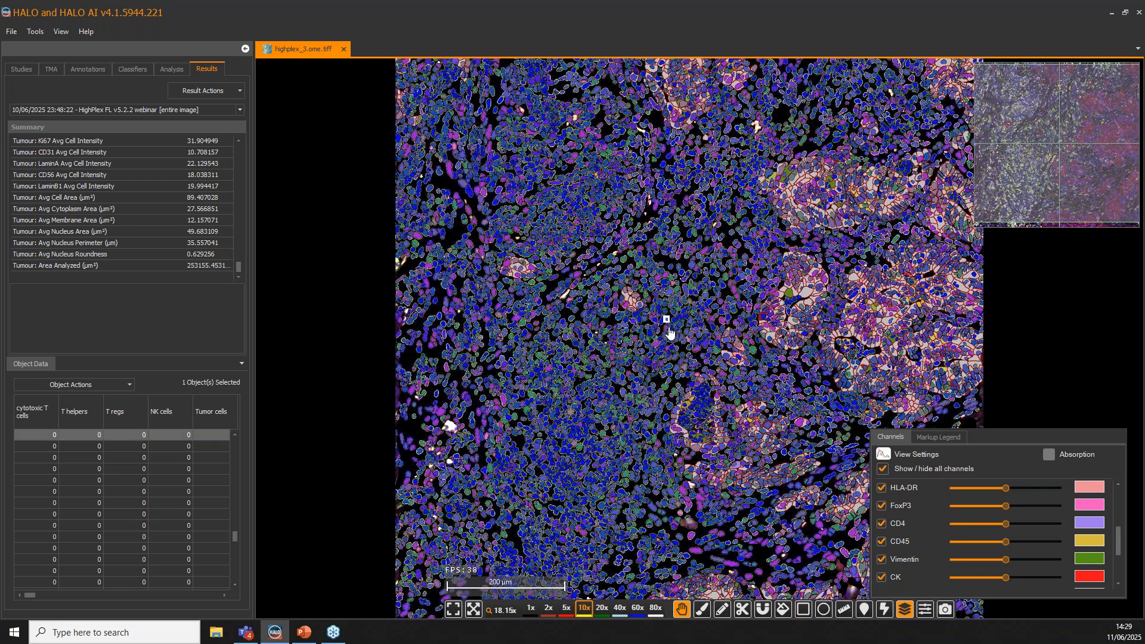
scroll(669, 334, up, 1)
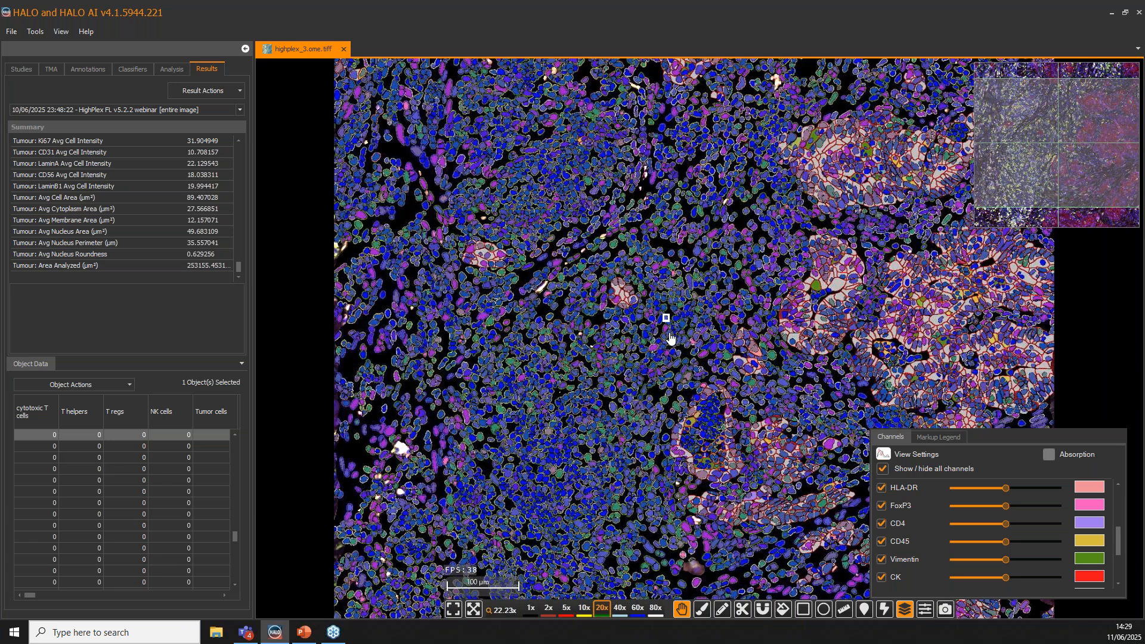
scroll(670, 337, up, 6)
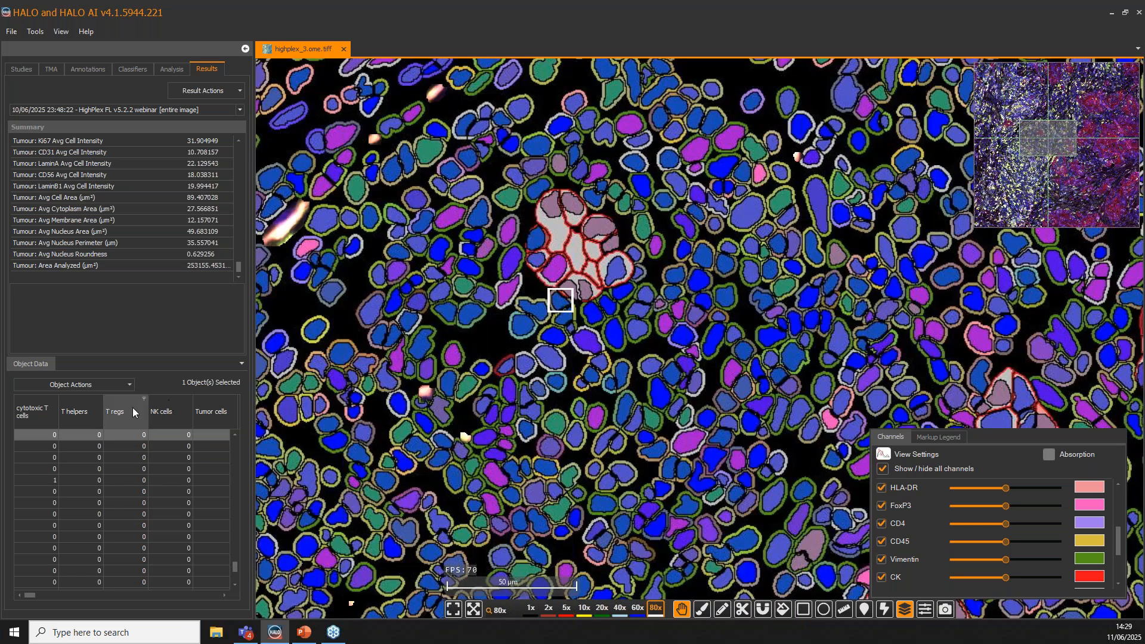
drag(27, 596, 201, 593)
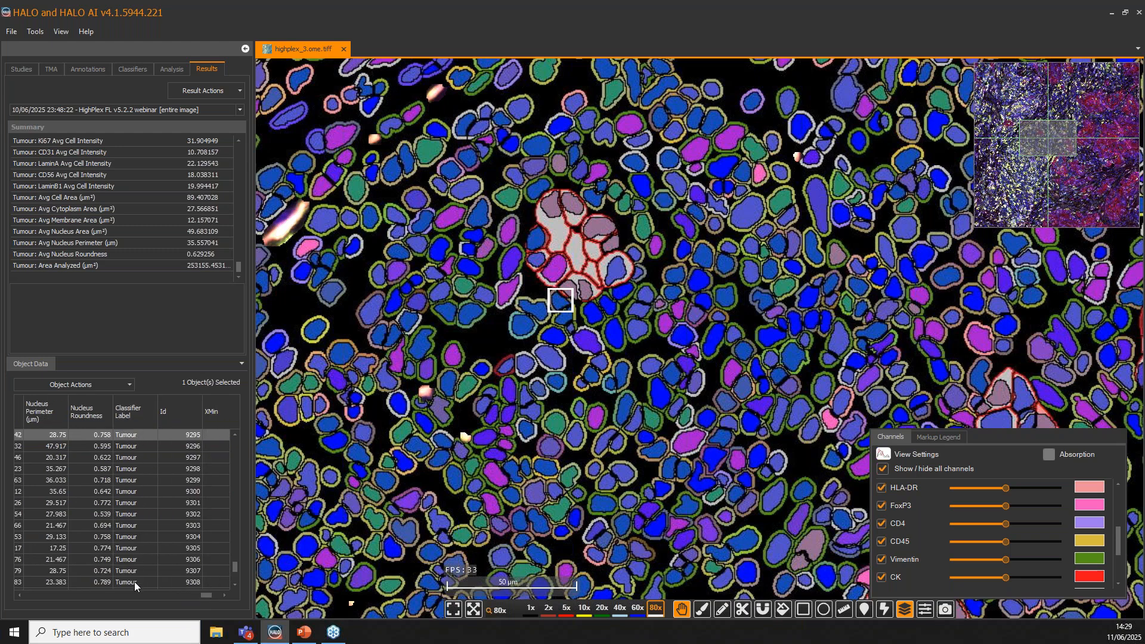
click(568, 265)
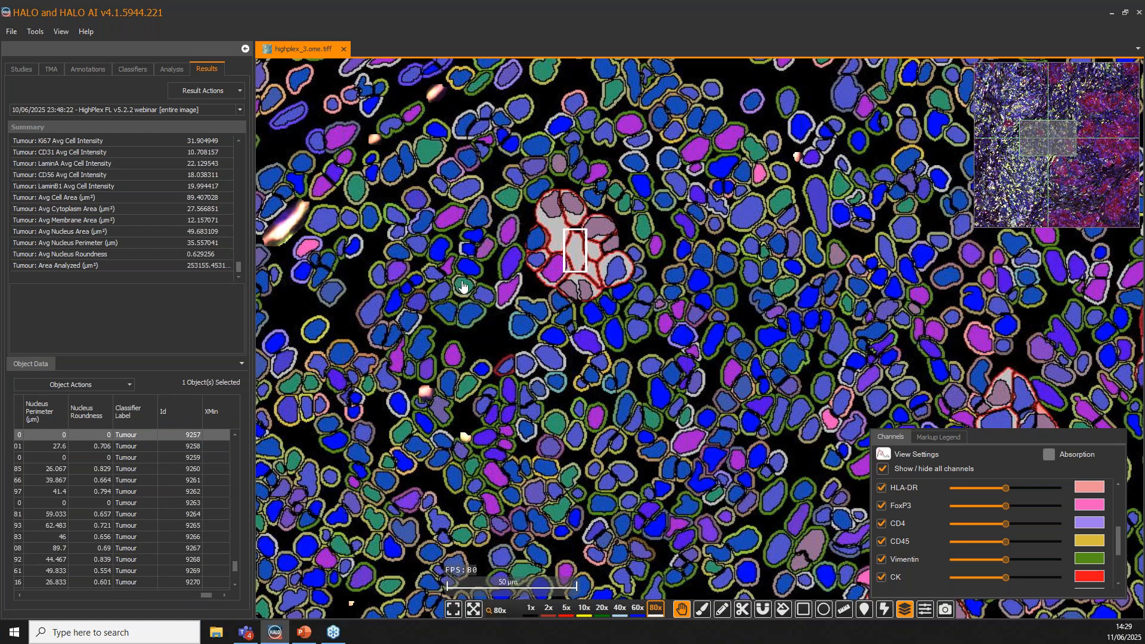
click(461, 317)
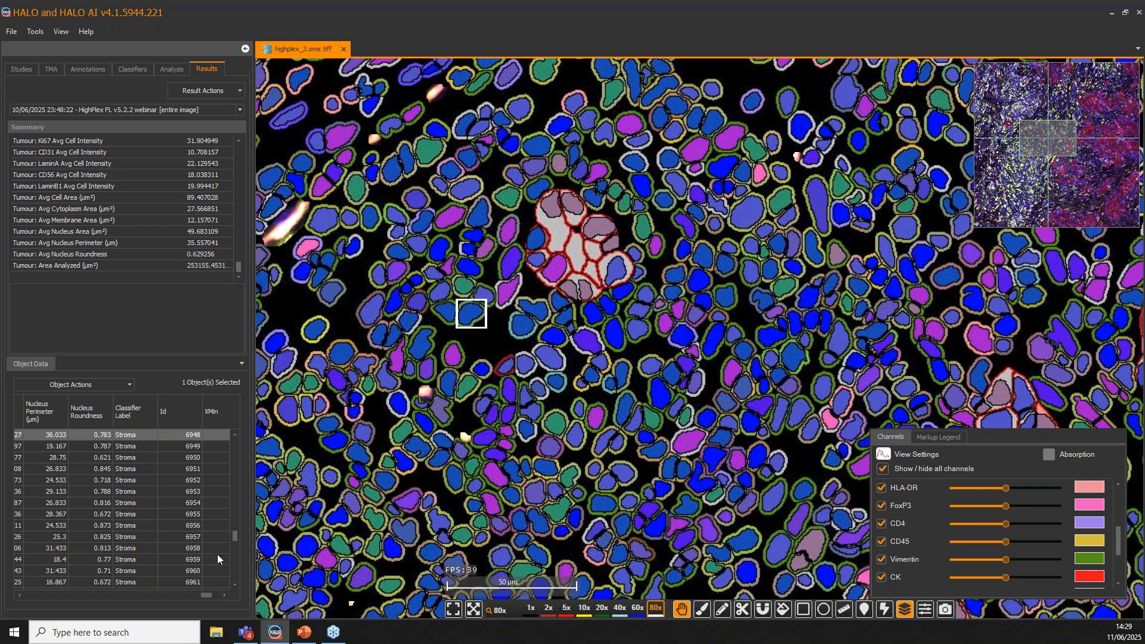
drag(203, 593, 29, 596)
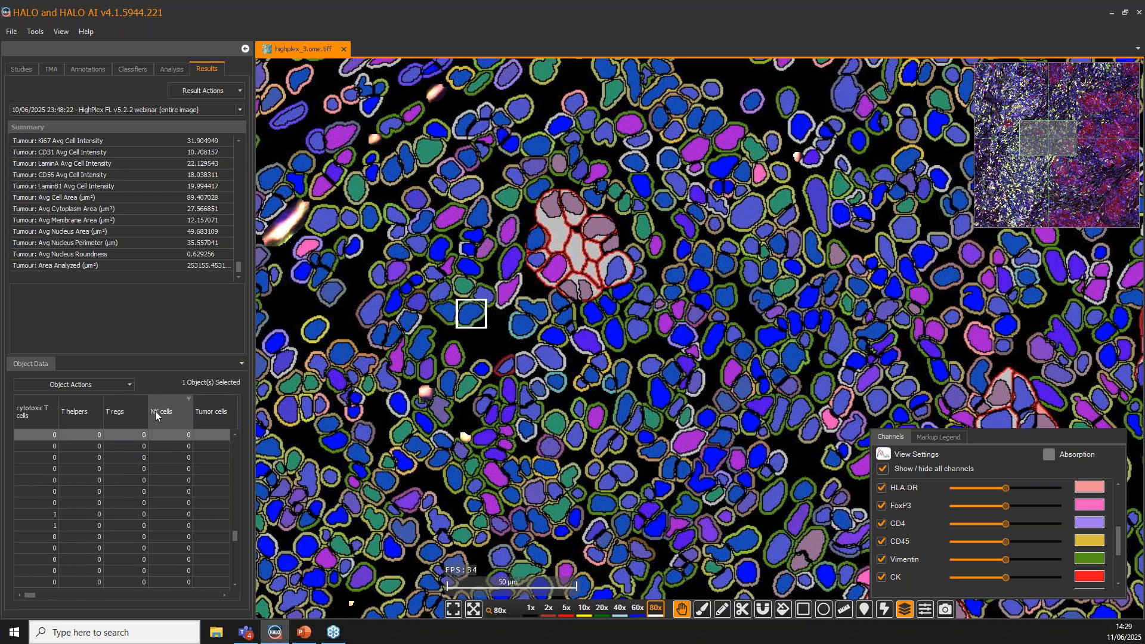
Review the plot and export options available for the object data, including the .csv and .fcs formats
click(126, 384)
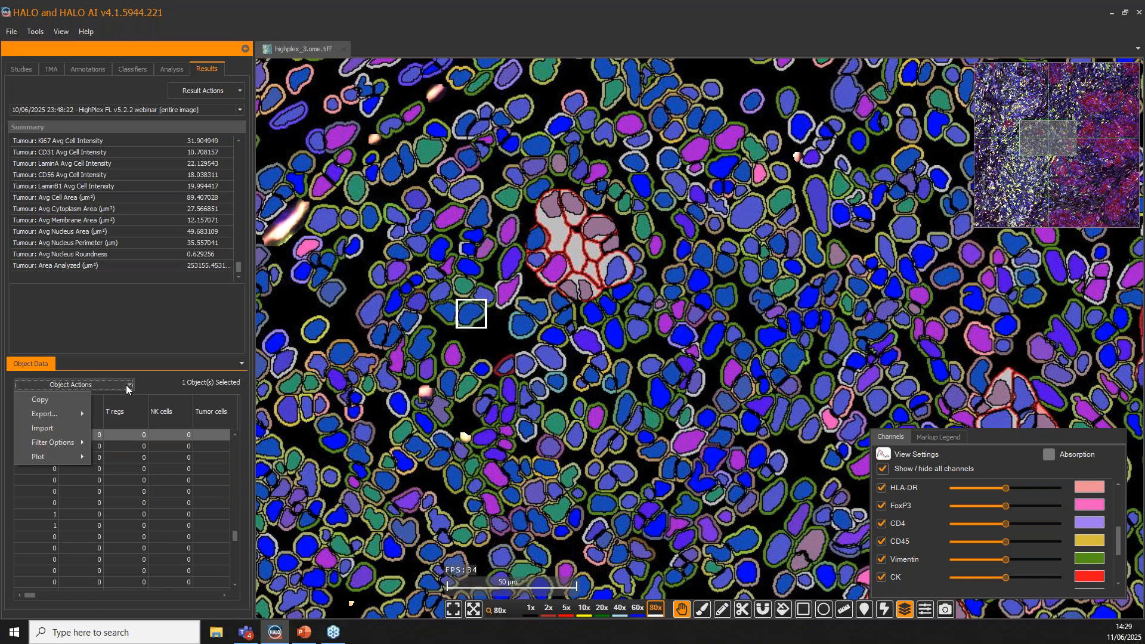
mouse_move(54, 457)
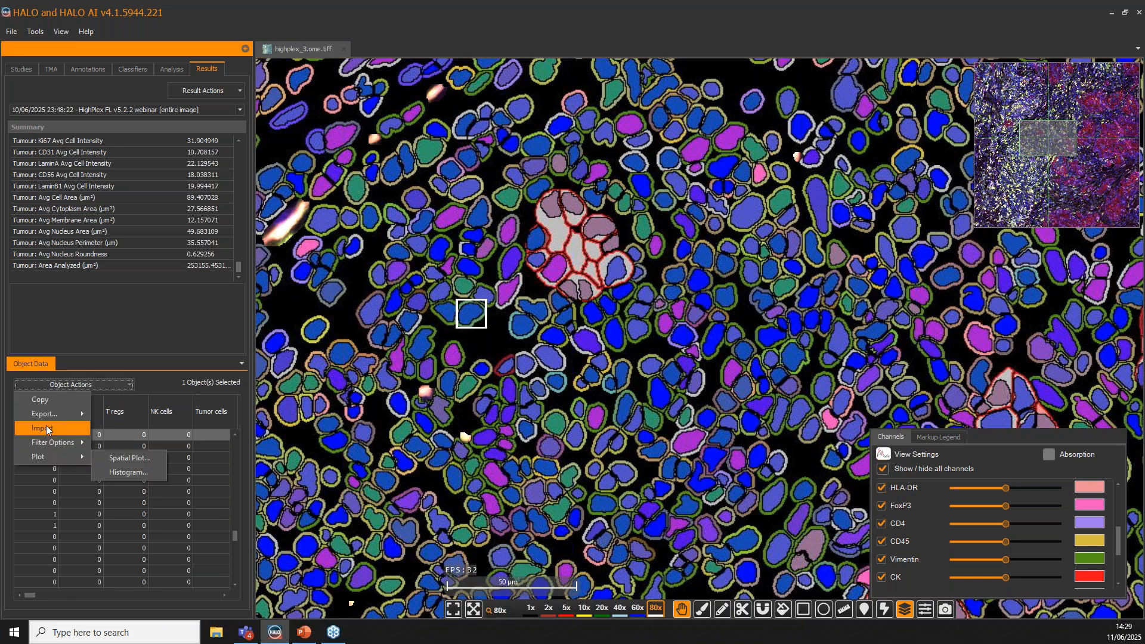
mouse_move(59, 417)
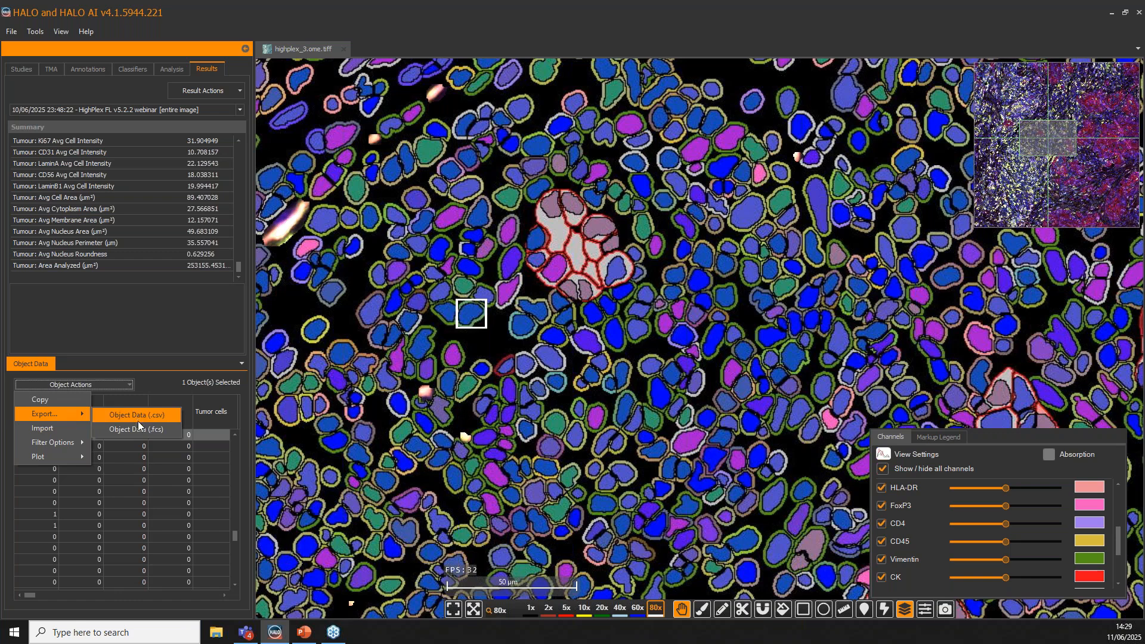
click(160, 382)
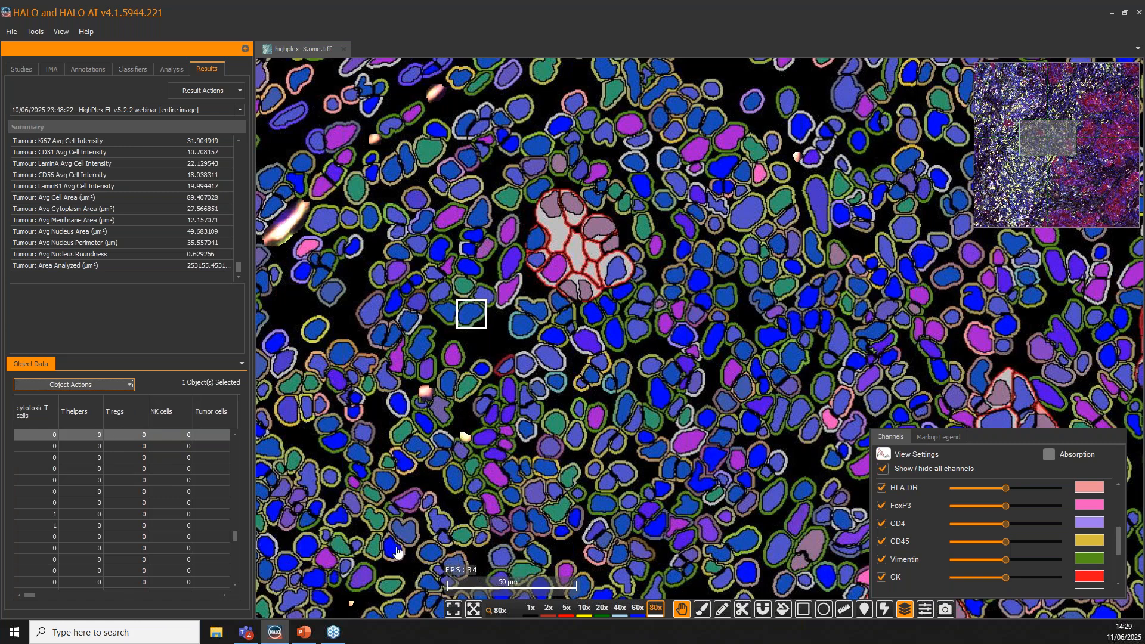
Filter the object data to Tumor cells = 1 and select all the filtered objects
click(232, 399)
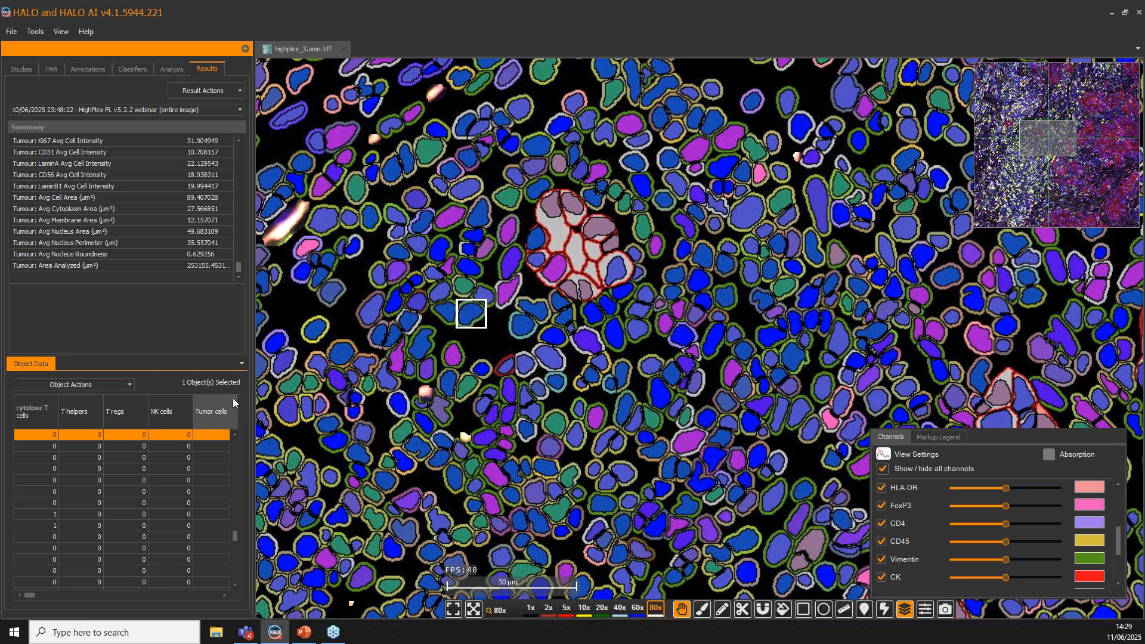
click(235, 425)
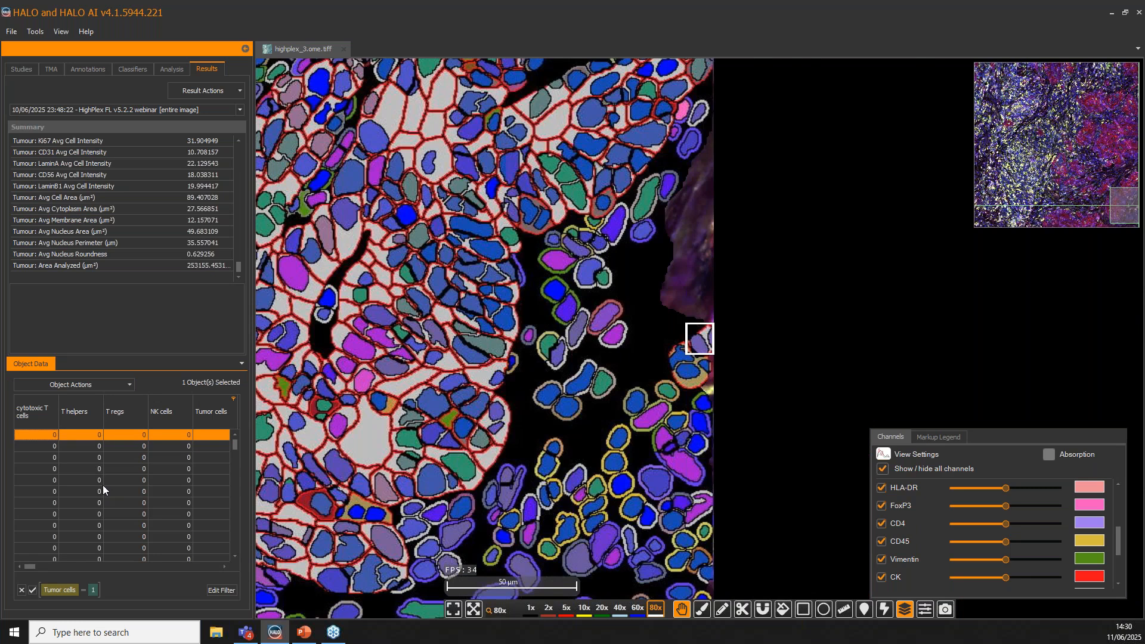
click(102, 482)
key(ctrl+a)
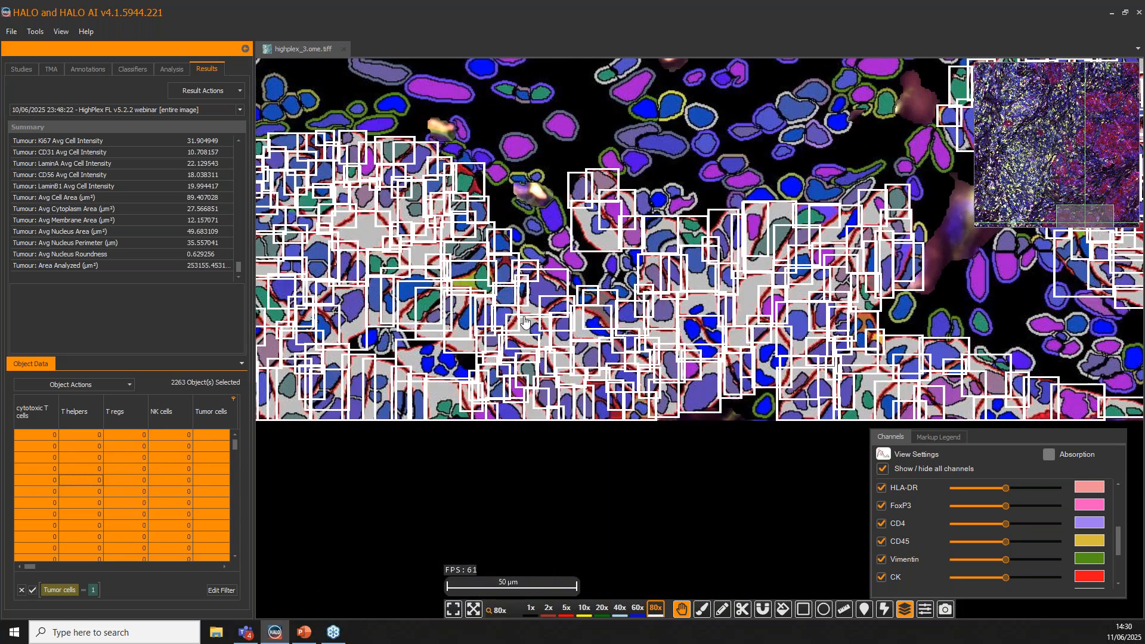
Hide the analysis markup to show the selected tumor cells over the whole fluorescence image
scroll(685, 269, down, 8)
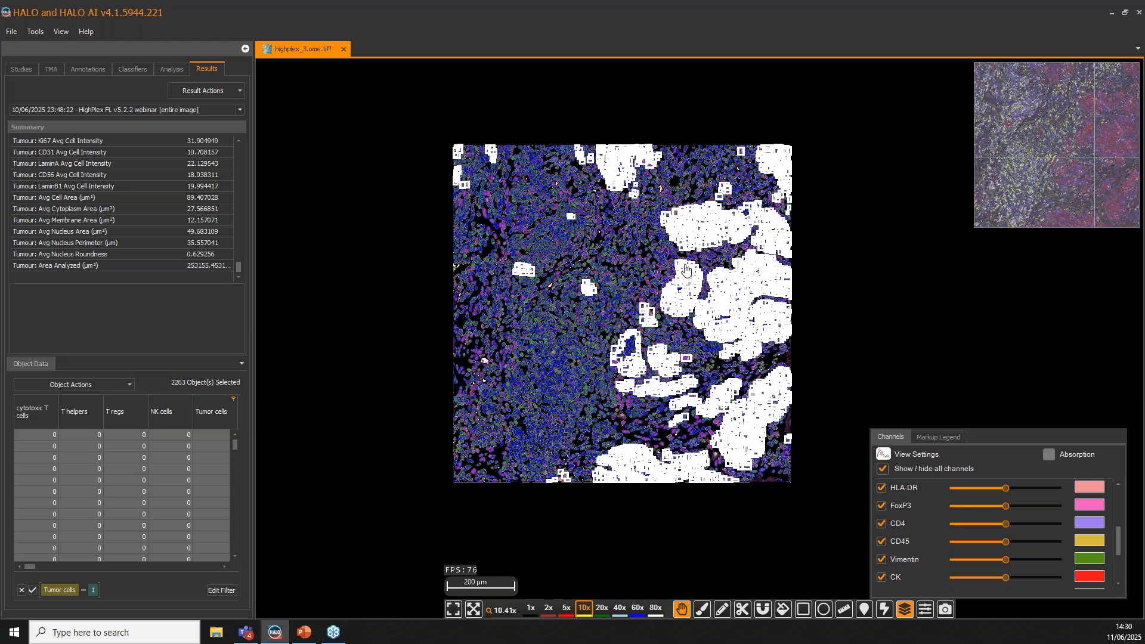
click(907, 610)
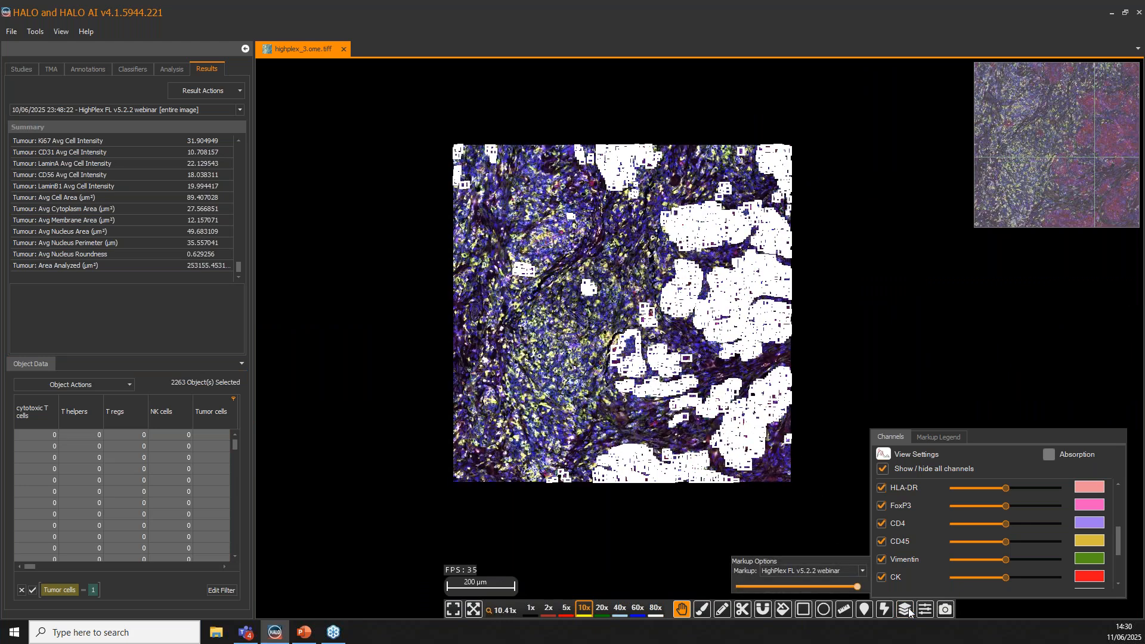
Look closely at the selected tumor cells around the small clusters and show the analysis markup over the image again
scroll(643, 318, up, 5)
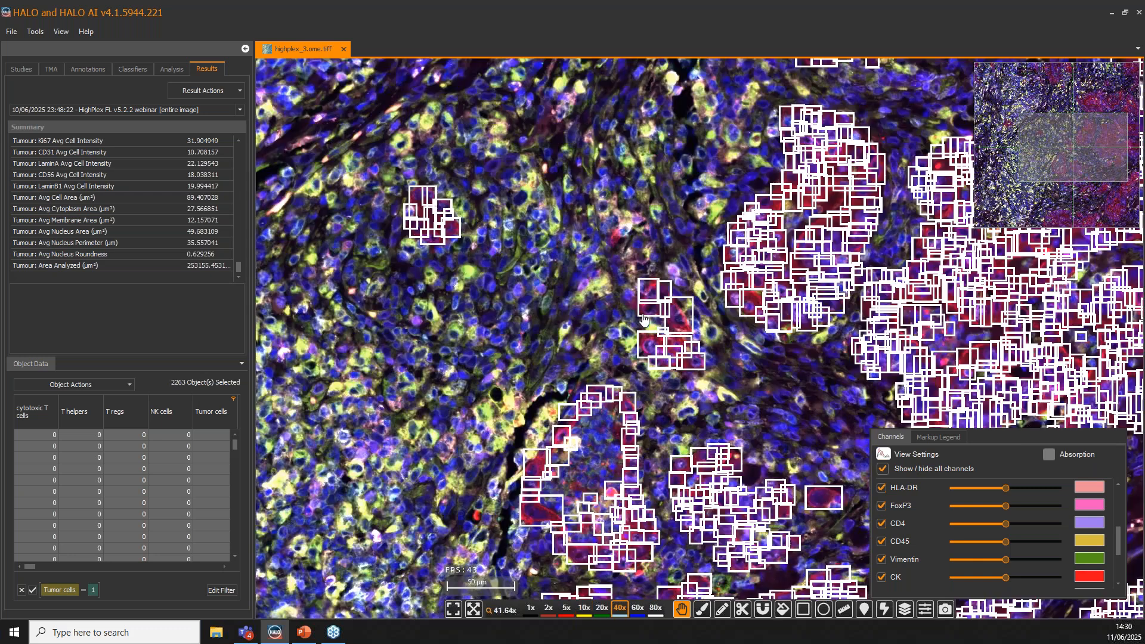
drag(643, 320, 649, 126)
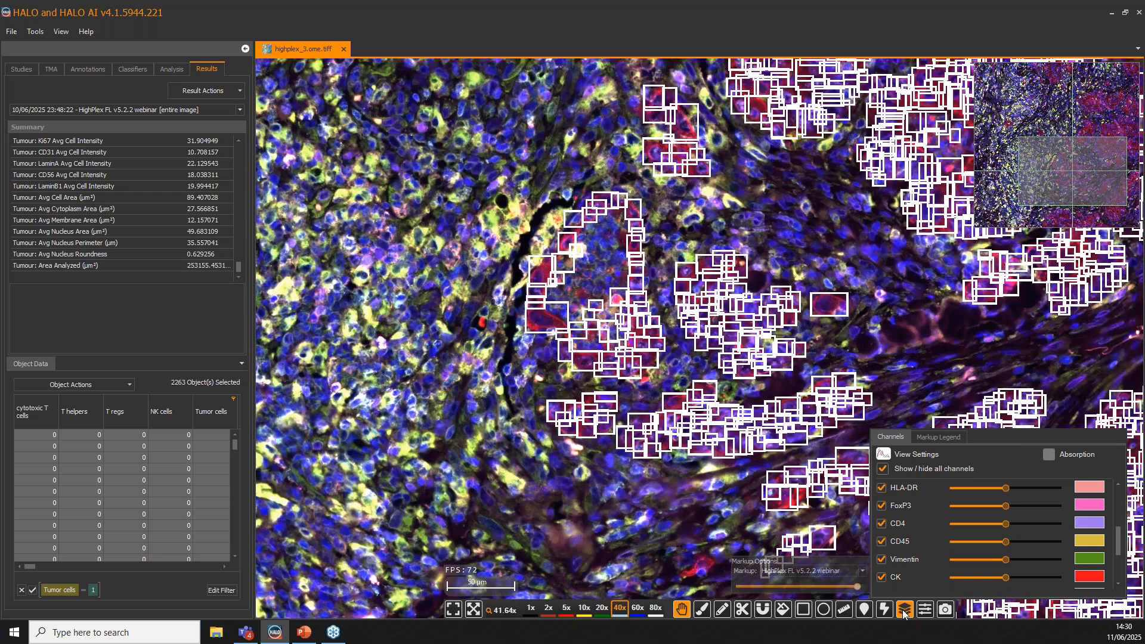
click(904, 611)
Create a spatial plot of the filtered objects with the point series named Tumor cells
scroll(188, 487, down, 5)
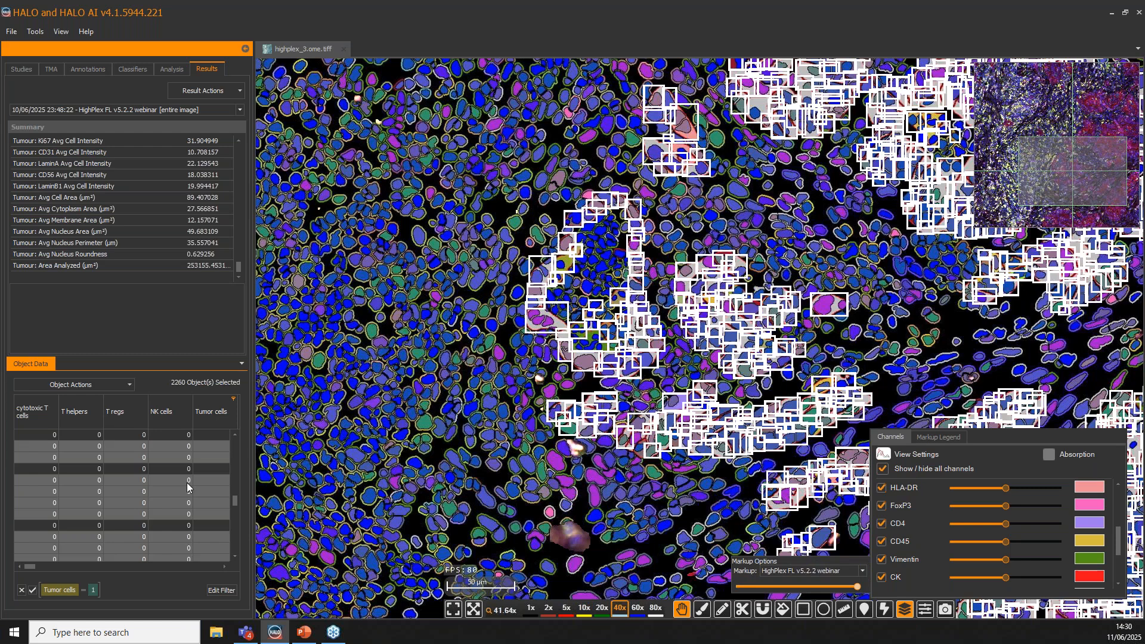
click(188, 483)
click(109, 385)
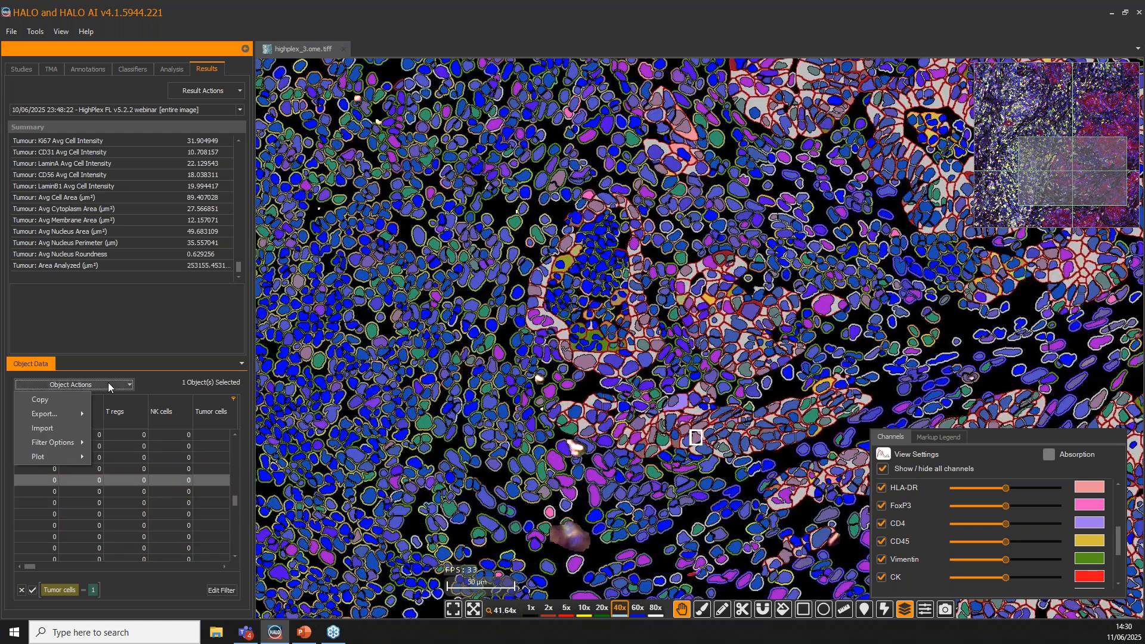
mouse_move(36, 459)
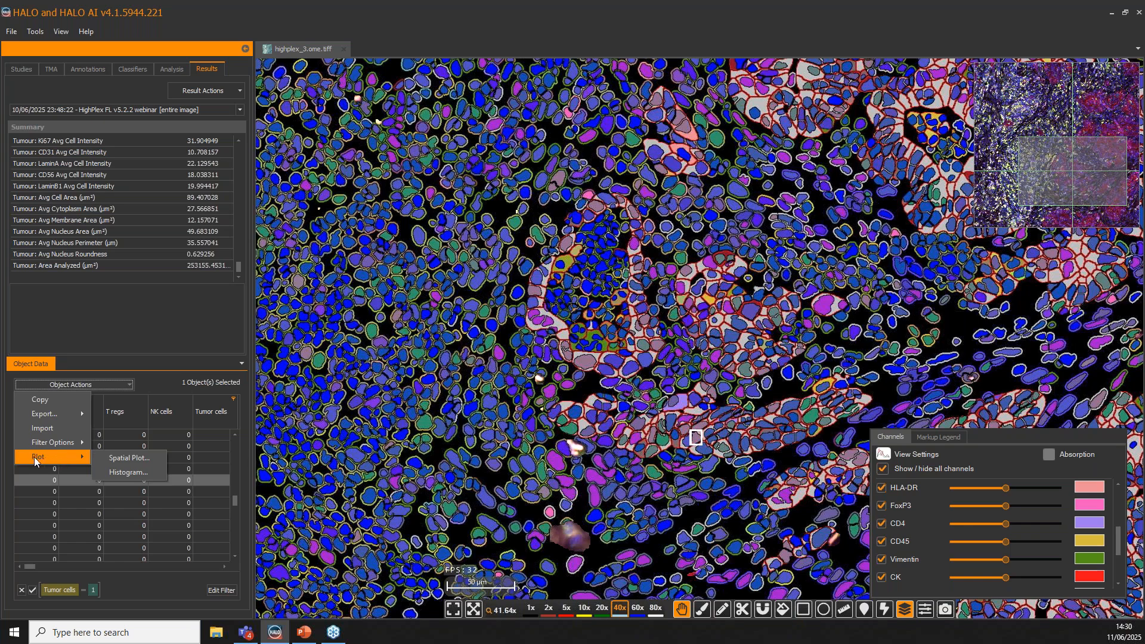
click(97, 459)
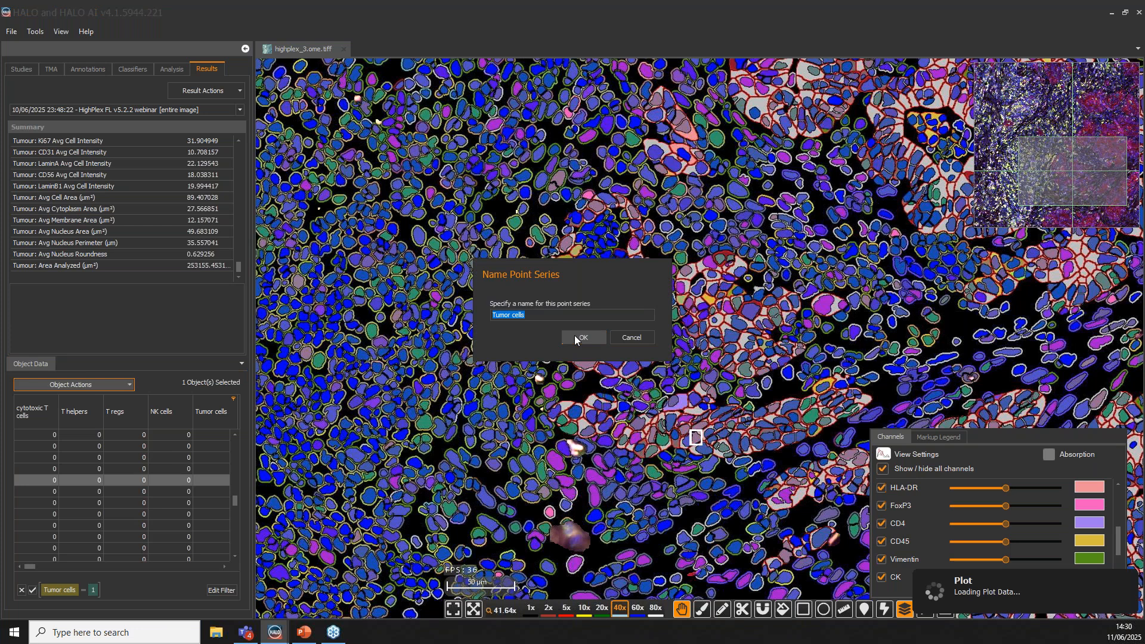
click(577, 337)
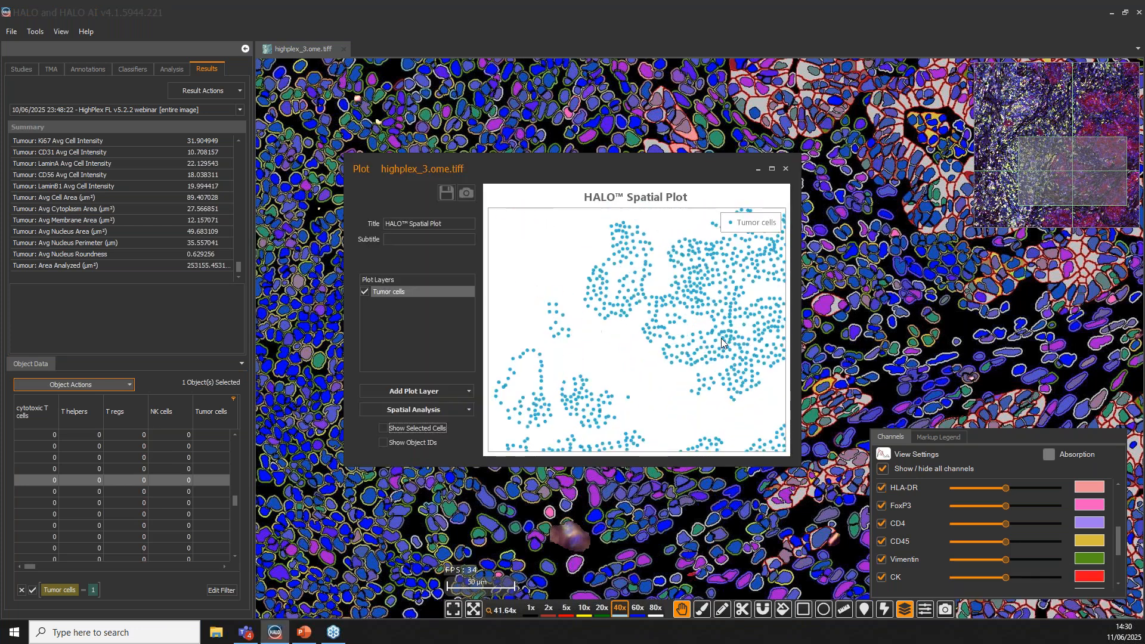
scroll(721, 343, up, 1)
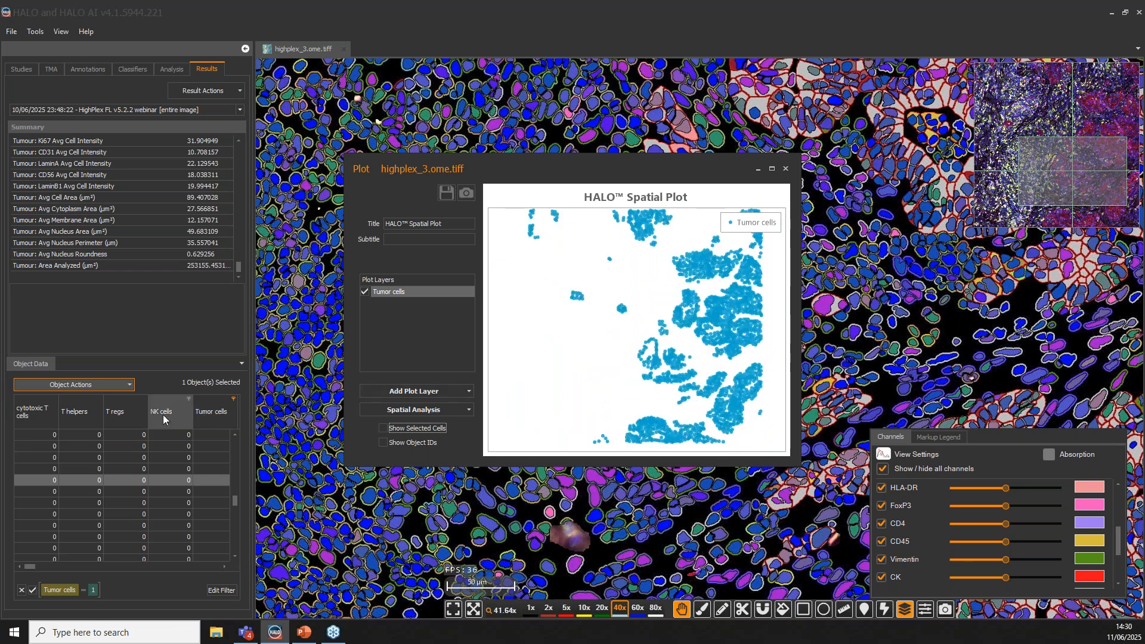
Close the spatial plot and clear the Tumor cells = 1 filter from the object data
click(785, 172)
click(560, 337)
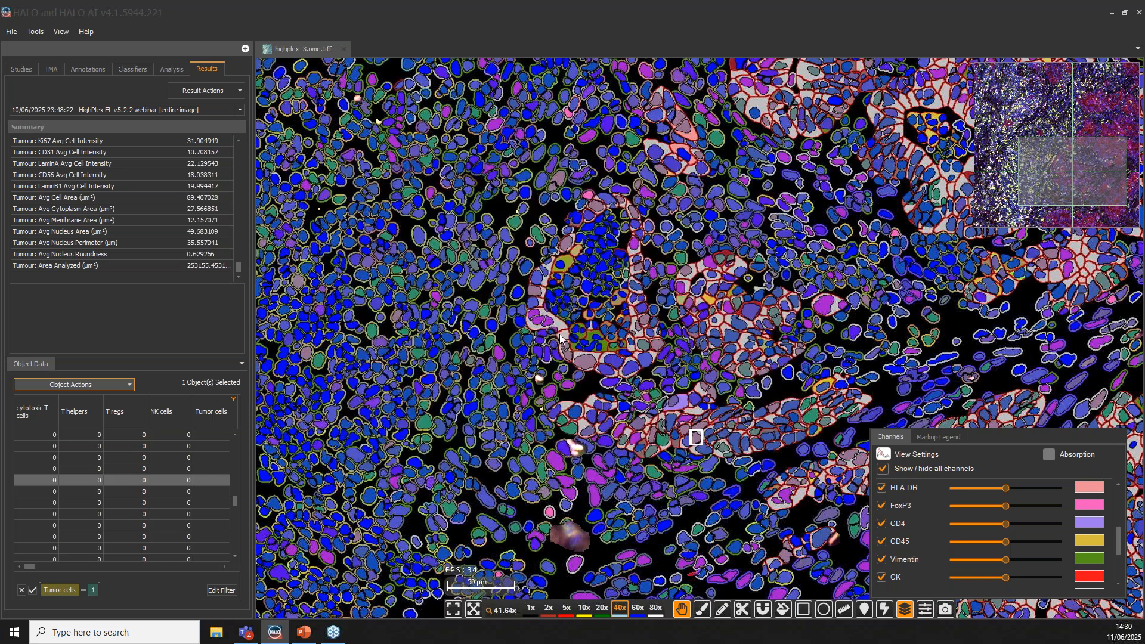
click(20, 591)
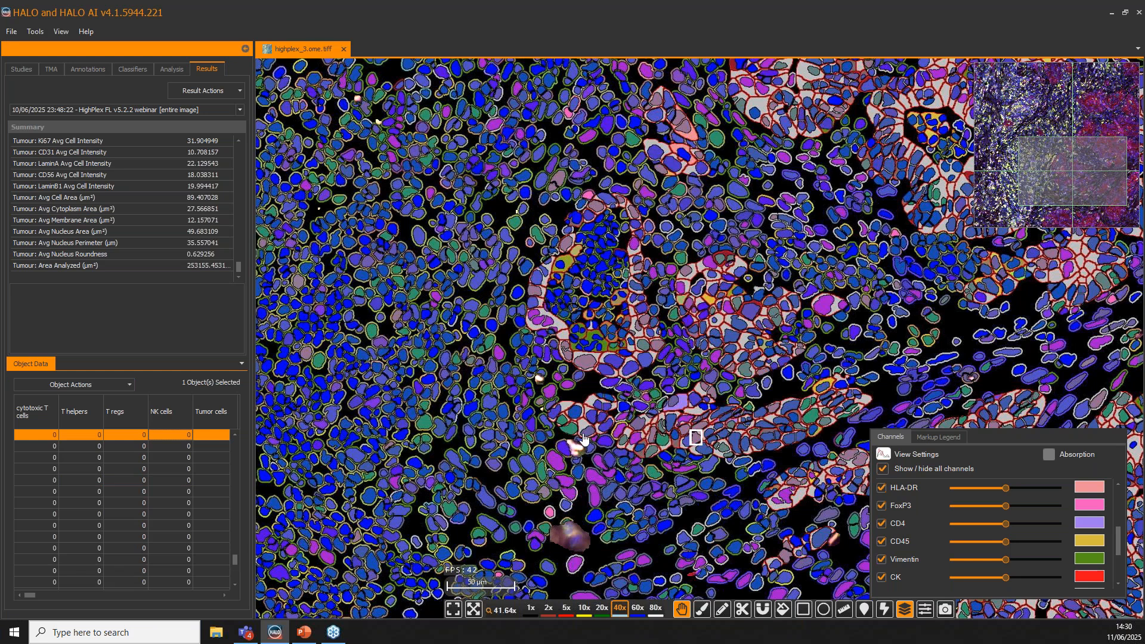
click(573, 458)
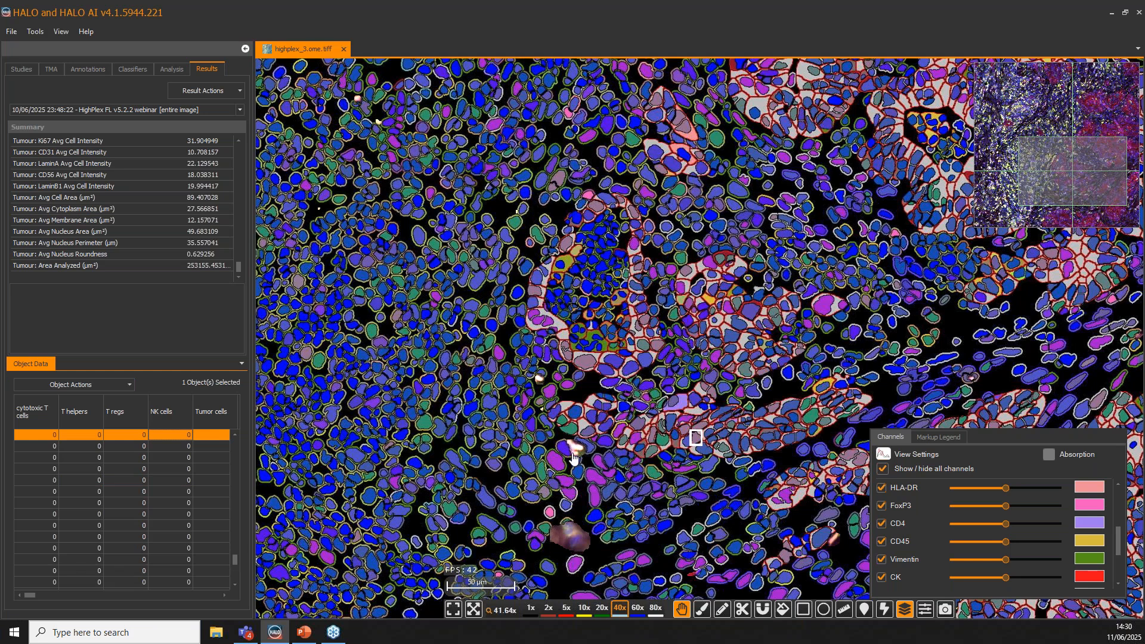
drag(573, 458, 501, 528)
drag(539, 248, 469, 189)
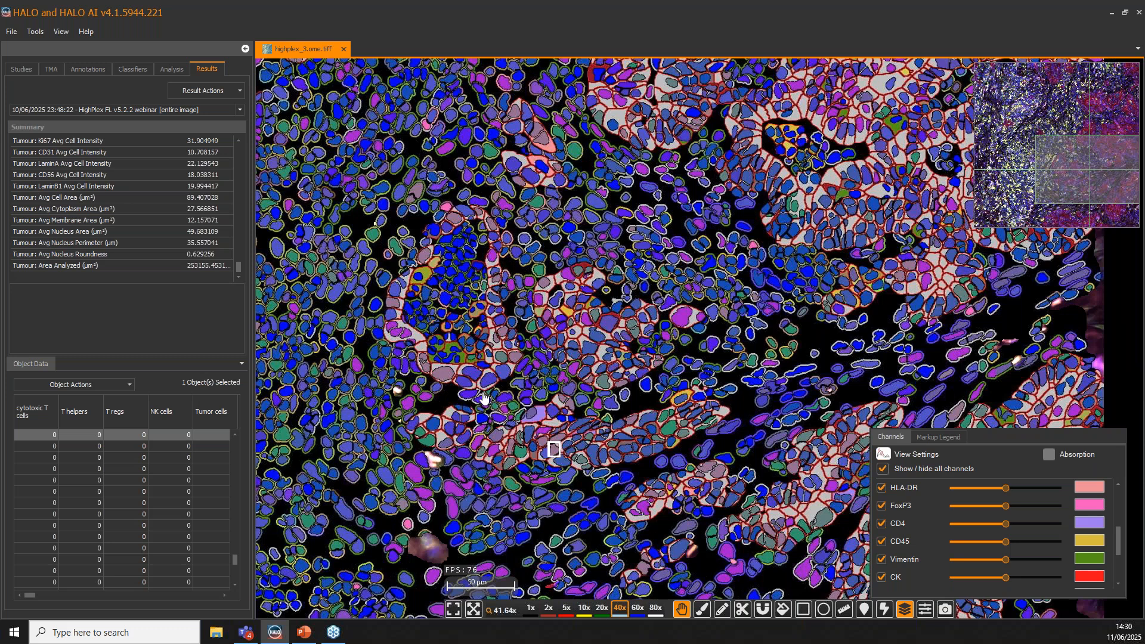
drag(484, 397, 545, 409)
scroll(545, 409, down, 1)
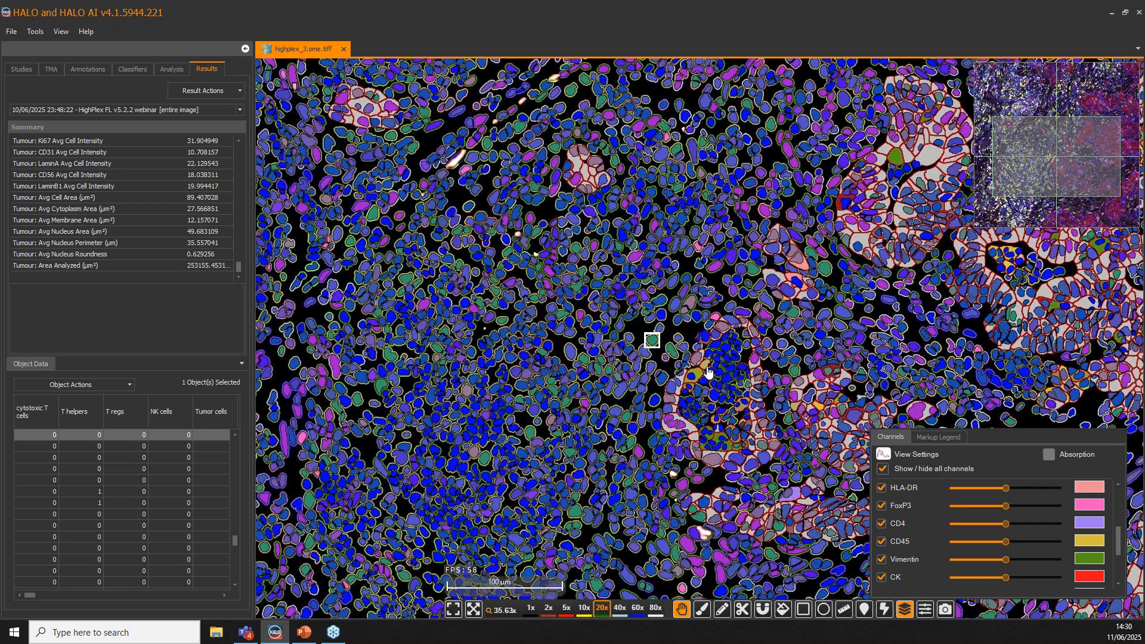
Load the HighPlex FL v5.2.2 webinar coloc results and view their markup across the whole image
click(240, 109)
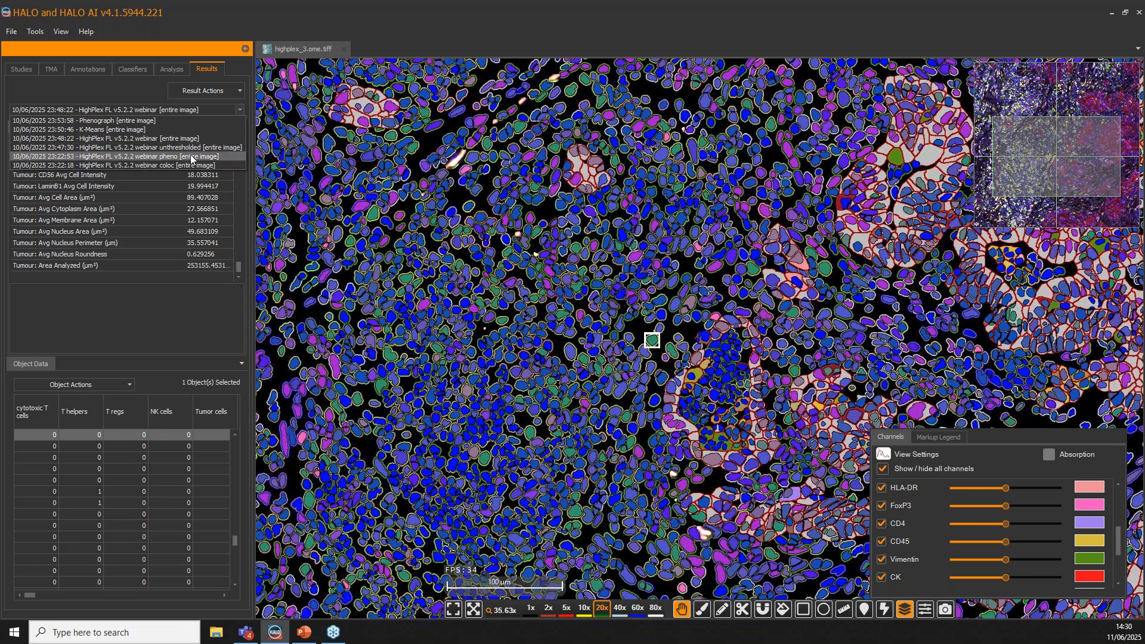
click(191, 165)
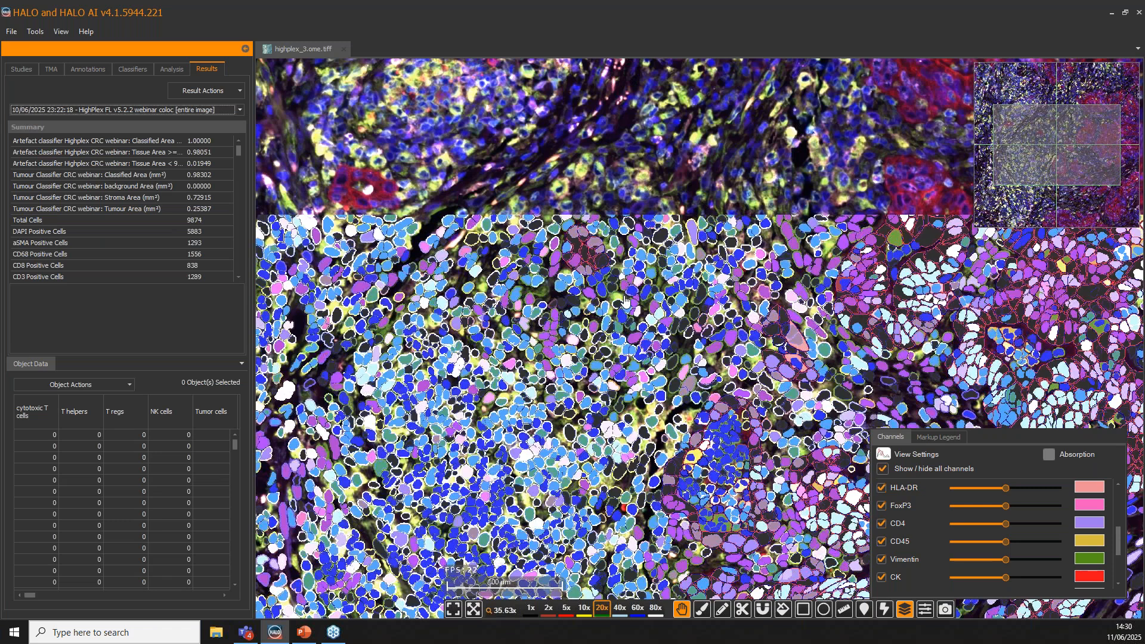
scroll(625, 302, down, 3)
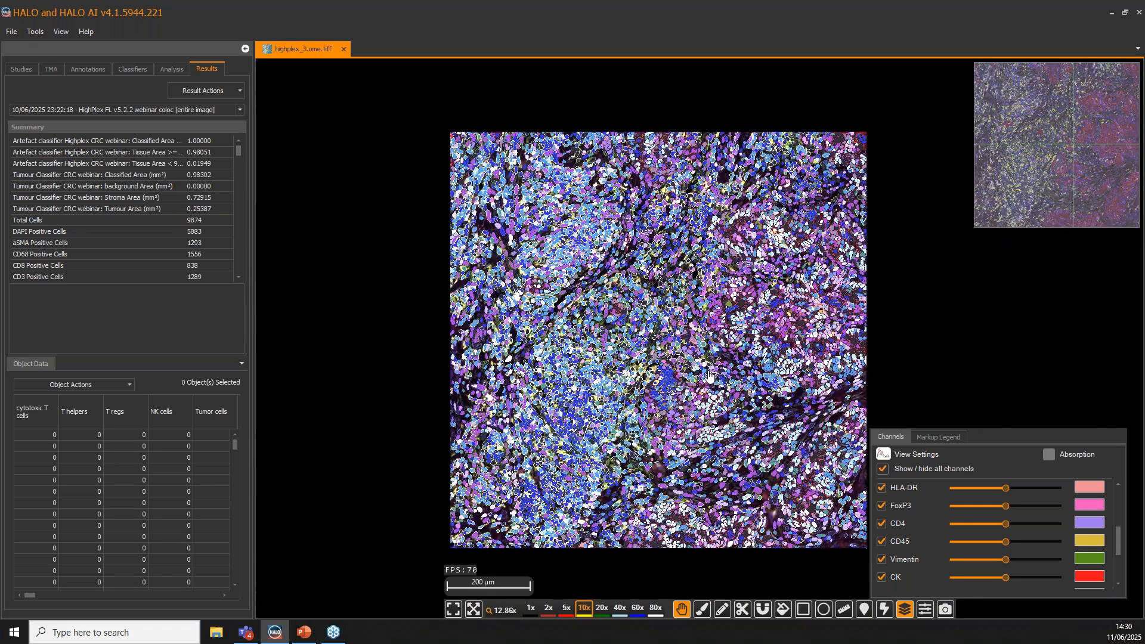
drag(723, 389, 684, 377)
scroll(683, 377, up, 1)
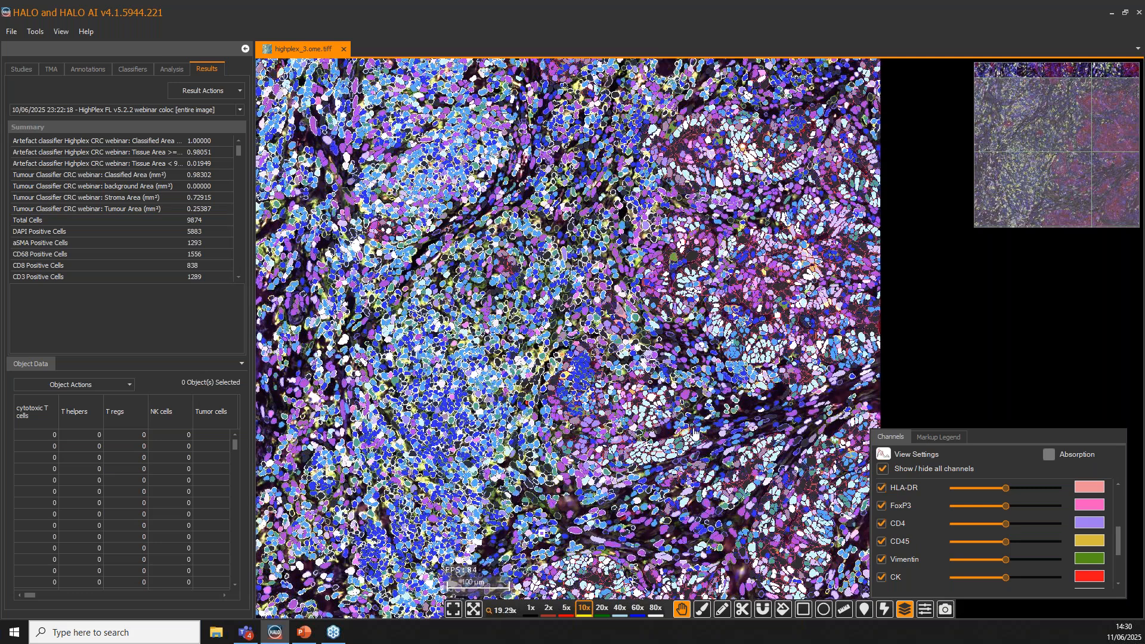
drag(693, 434, 783, 416)
Detach the Markup Legend into a floating window and place it above the channel settings
click(940, 437)
double_click(944, 437)
drag(920, 239, 919, 409)
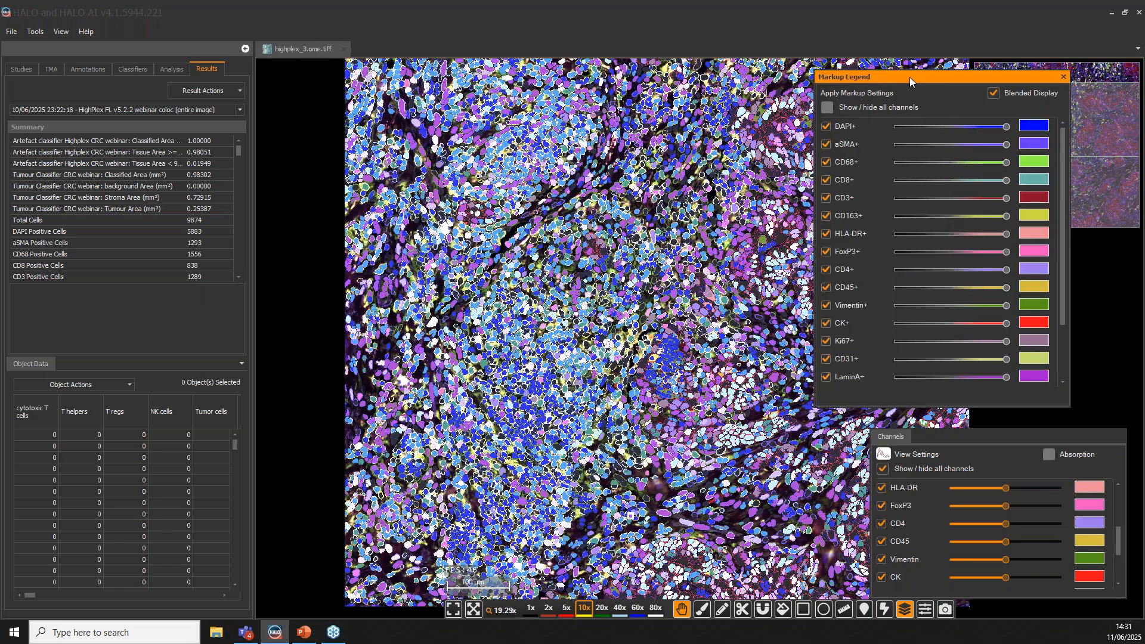
drag(910, 77, 964, 66)
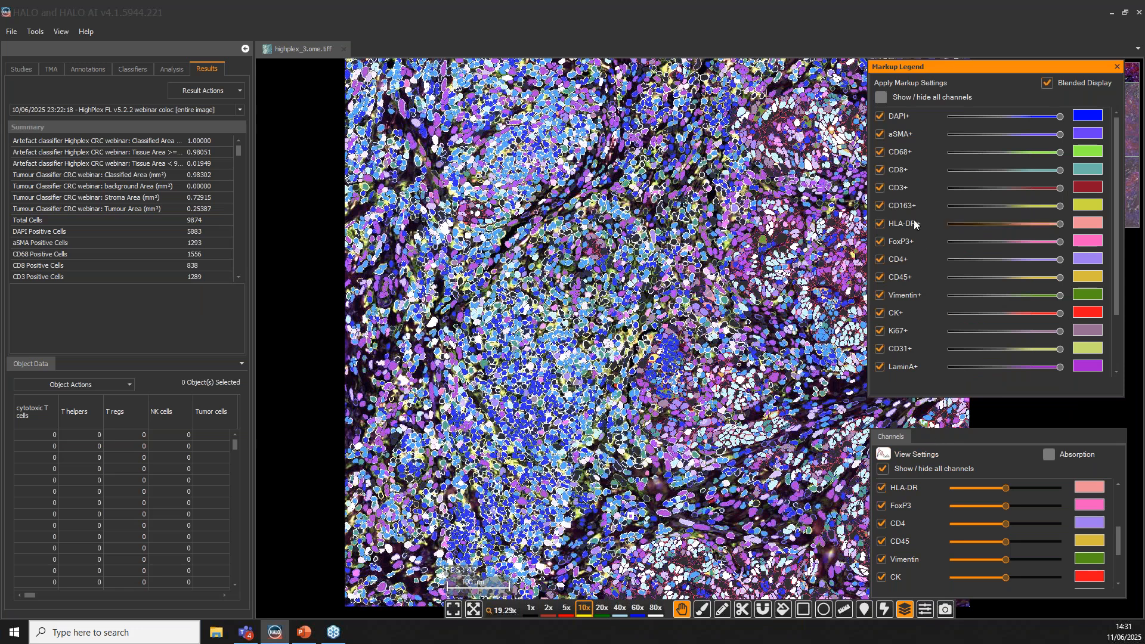
Hide all markup channels and show only DAPI+, aSMA+, CD68+, CD8+, CD3+, CD163+, HLA-DR+ and FoxP3+ one by one
click(881, 97)
click(880, 115)
click(880, 135)
click(880, 153)
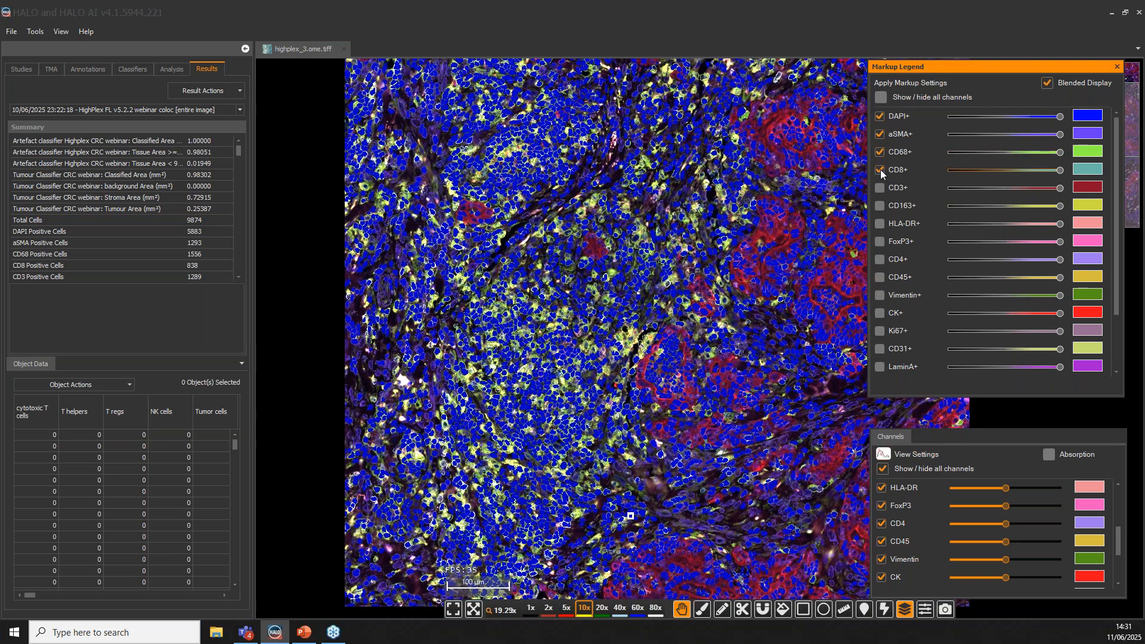
click(880, 170)
click(880, 189)
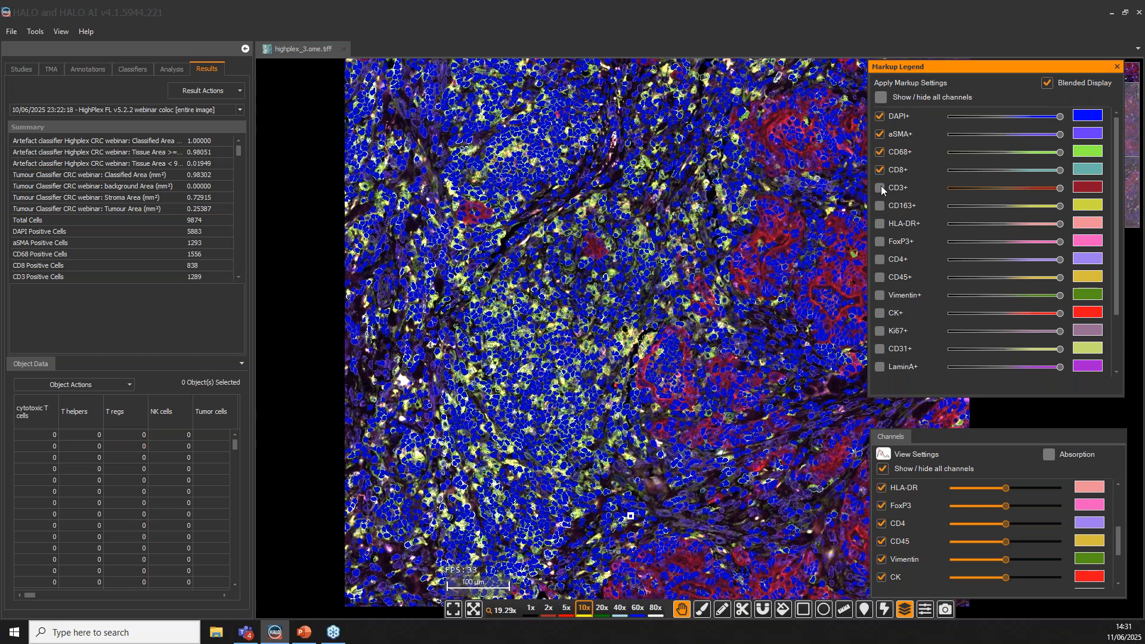
click(880, 206)
click(880, 224)
click(880, 242)
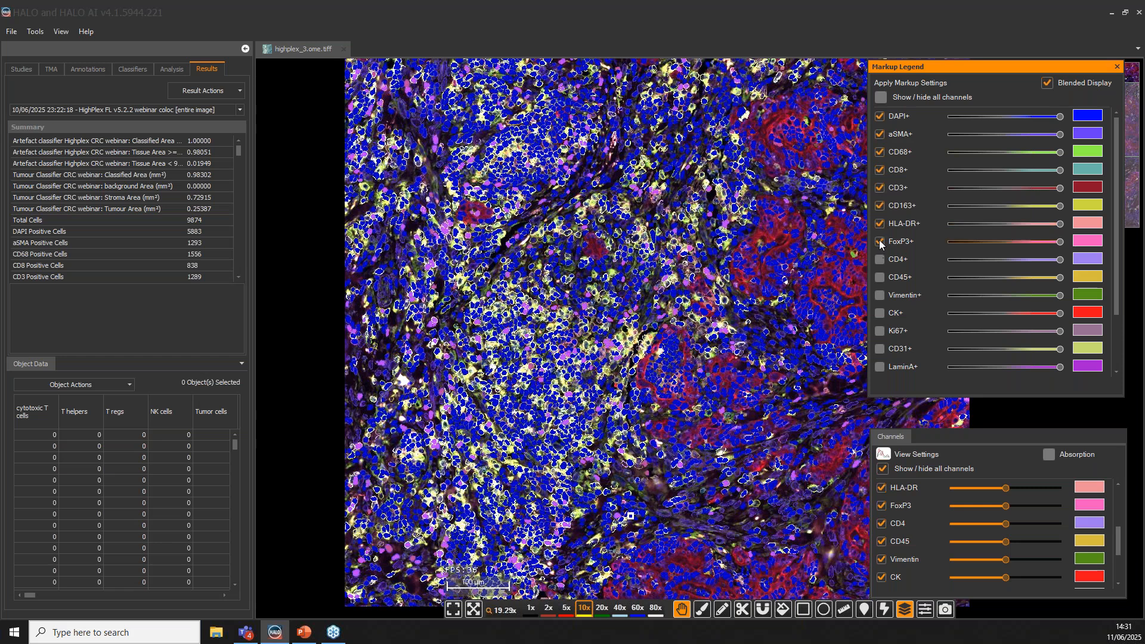
Add the CD4+, CD45+, Vimentin+ and CK+ markups to the display
click(880, 260)
click(880, 278)
click(881, 295)
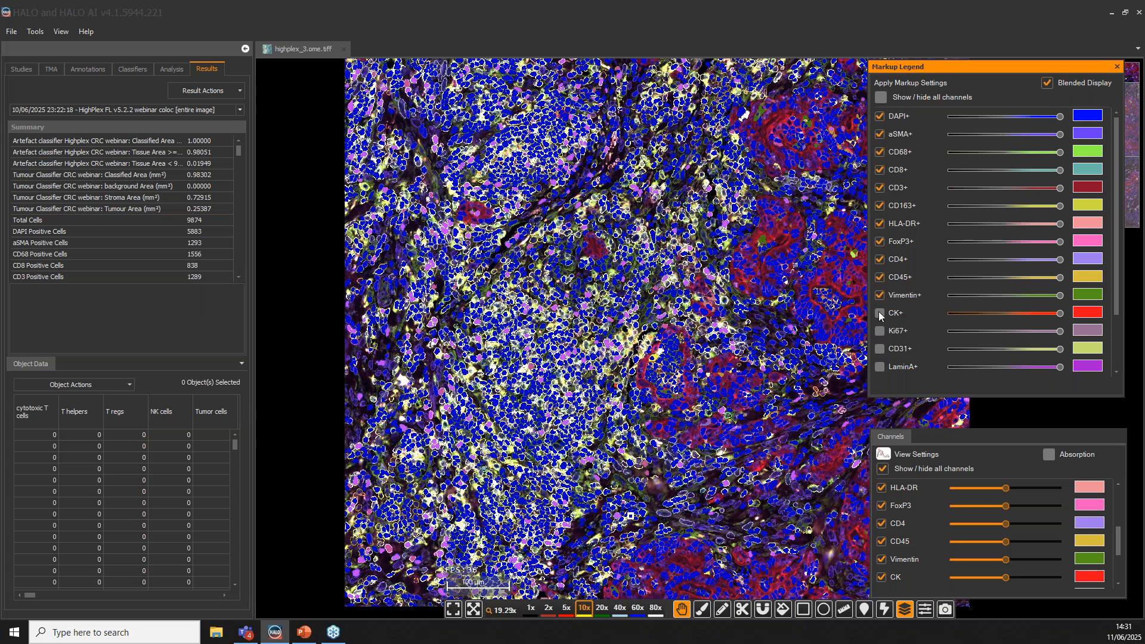
click(881, 314)
Add the Ki67+ markup and examine the marker colocalization in cells inside and around the tumor regions
scroll(723, 309, up, 3)
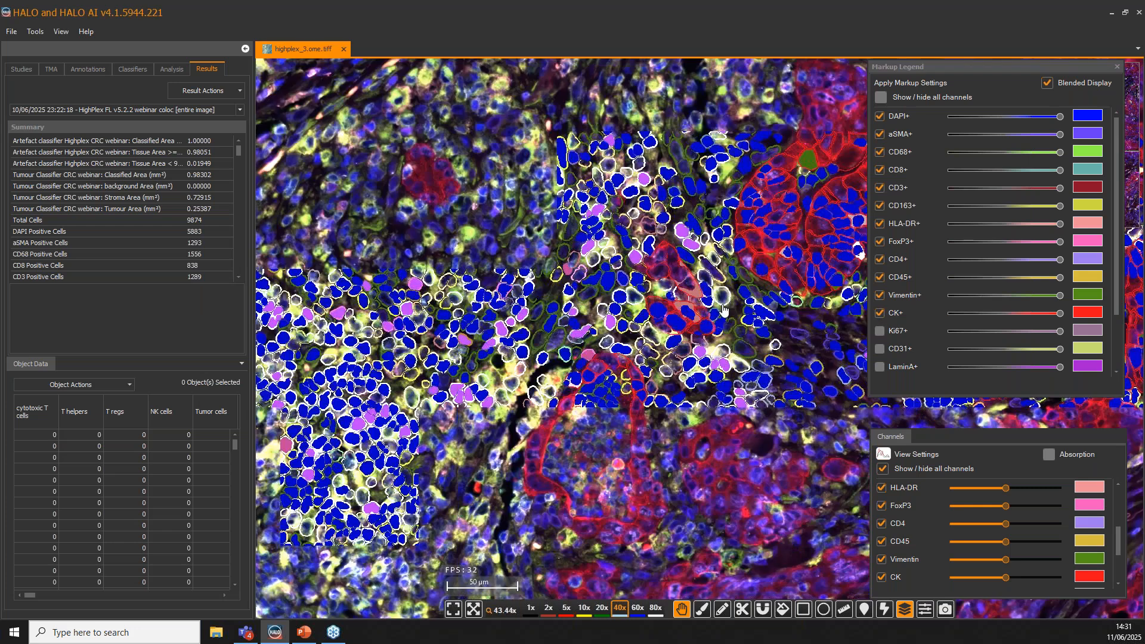
scroll(723, 309, up, 2)
drag(595, 294, 465, 456)
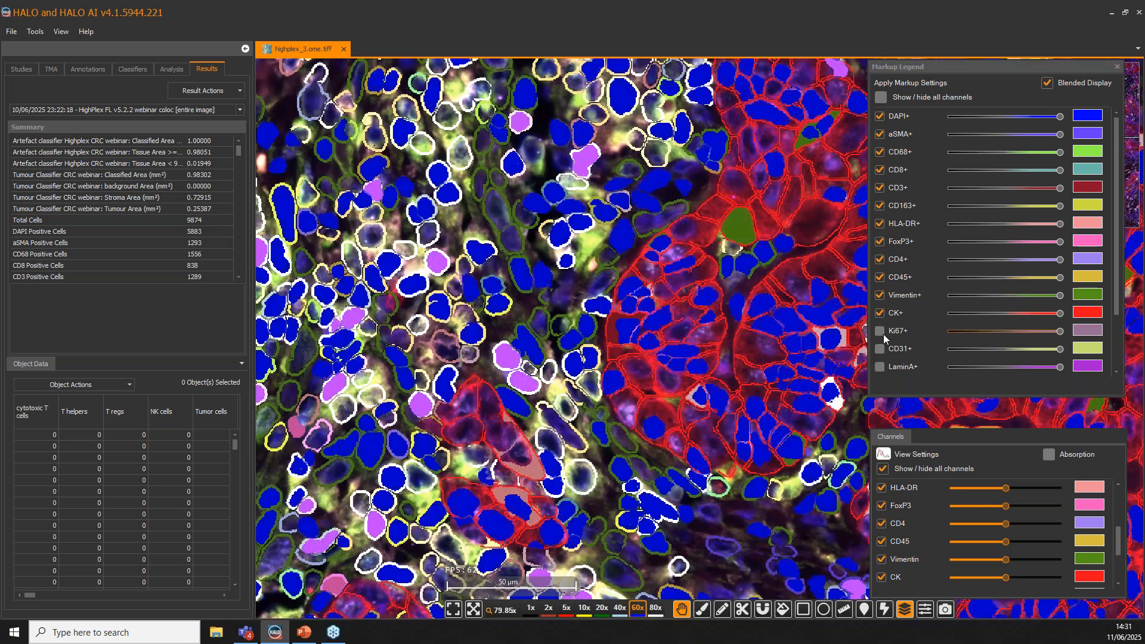
click(880, 331)
click(880, 349)
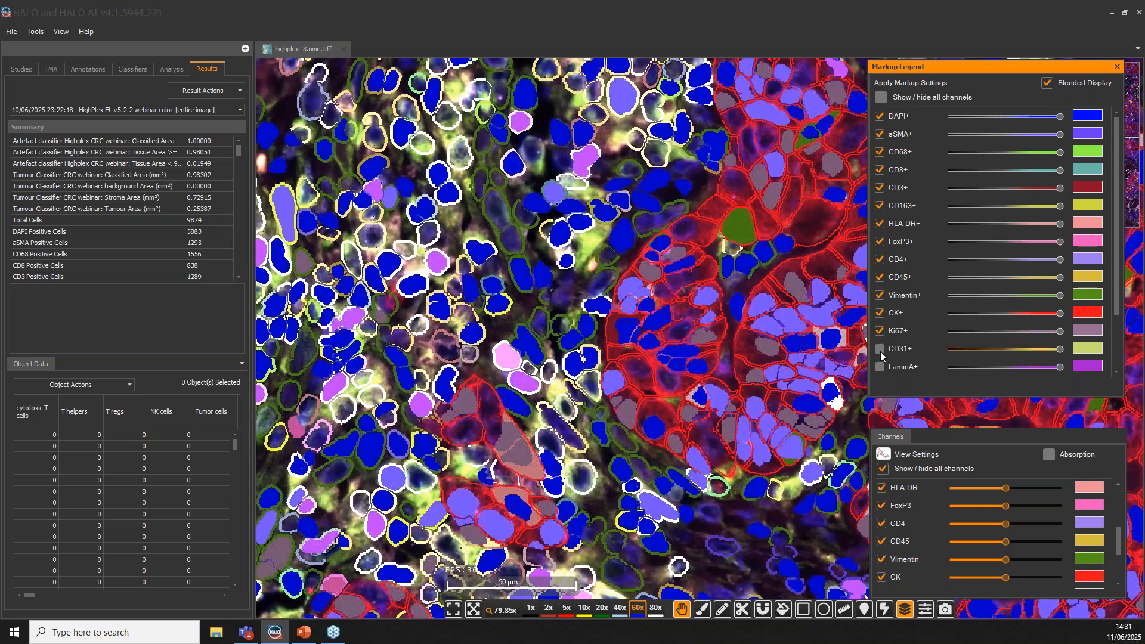
click(560, 203)
scroll(616, 367, down, 10)
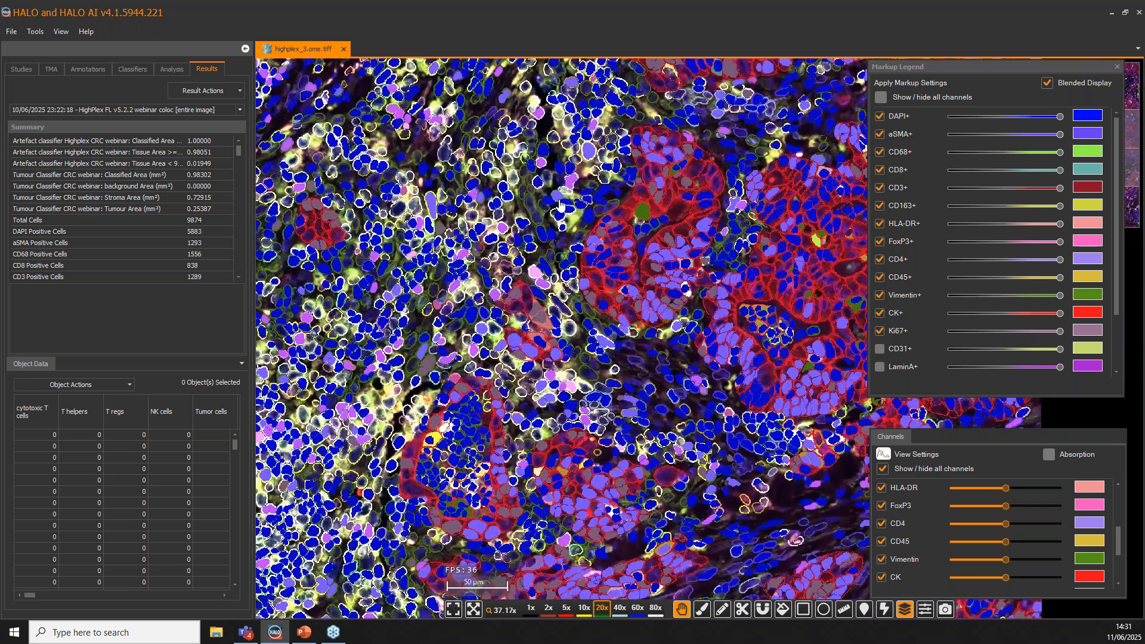
scroll(573, 339, up, 4)
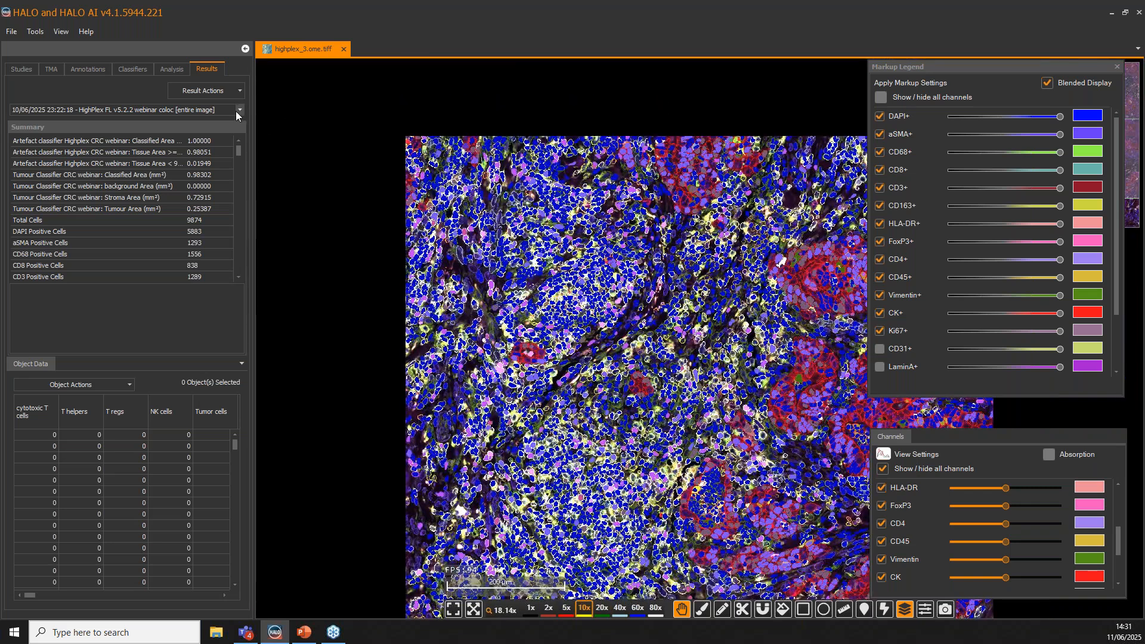
Load the HighPlex FL v5.2.2 webinar pheno results and view the phenotype markup over the tissue
click(237, 111)
click(189, 158)
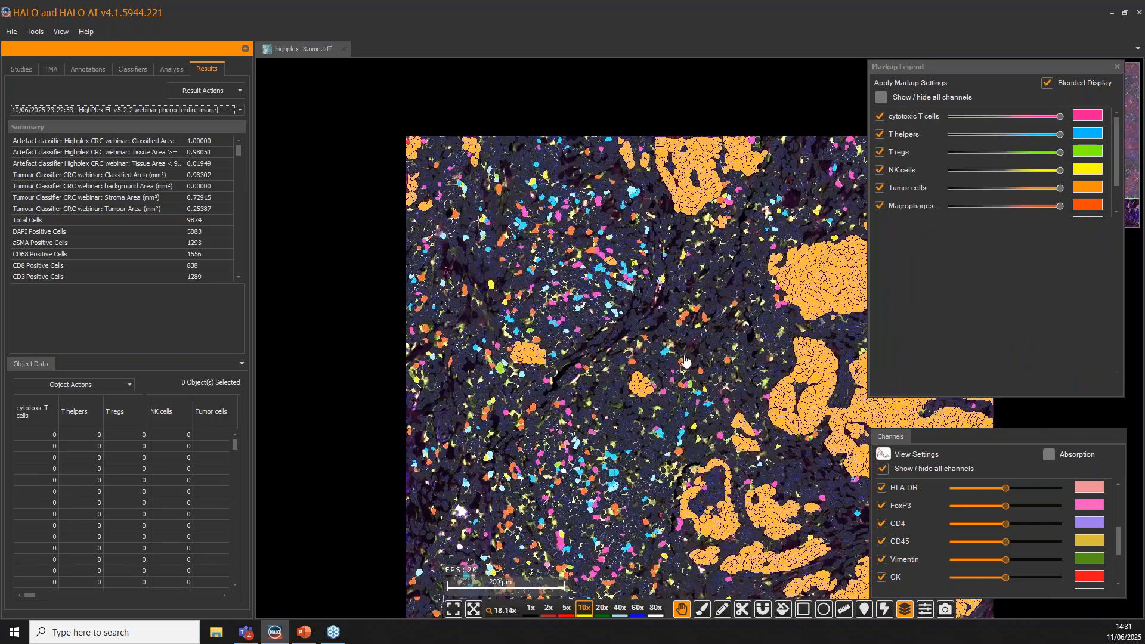
drag(685, 361, 567, 262)
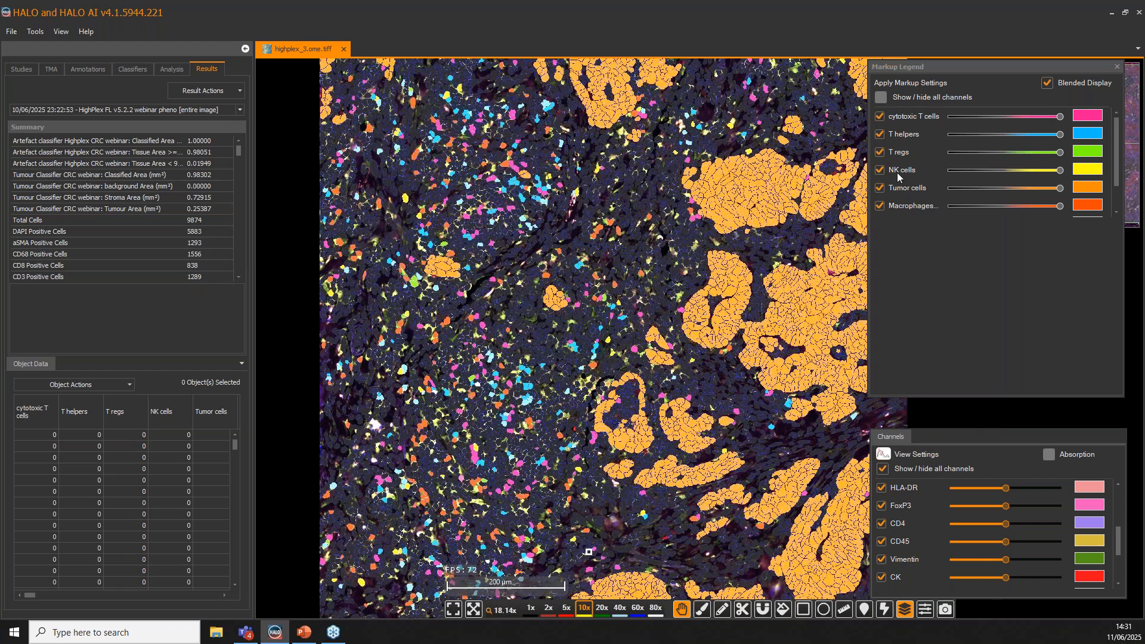
Hide all phenotype markups and show cytotoxic T cells, T helpers, T regs, NK cells, Tumor cells and Macrophages again one by one
click(881, 98)
click(882, 99)
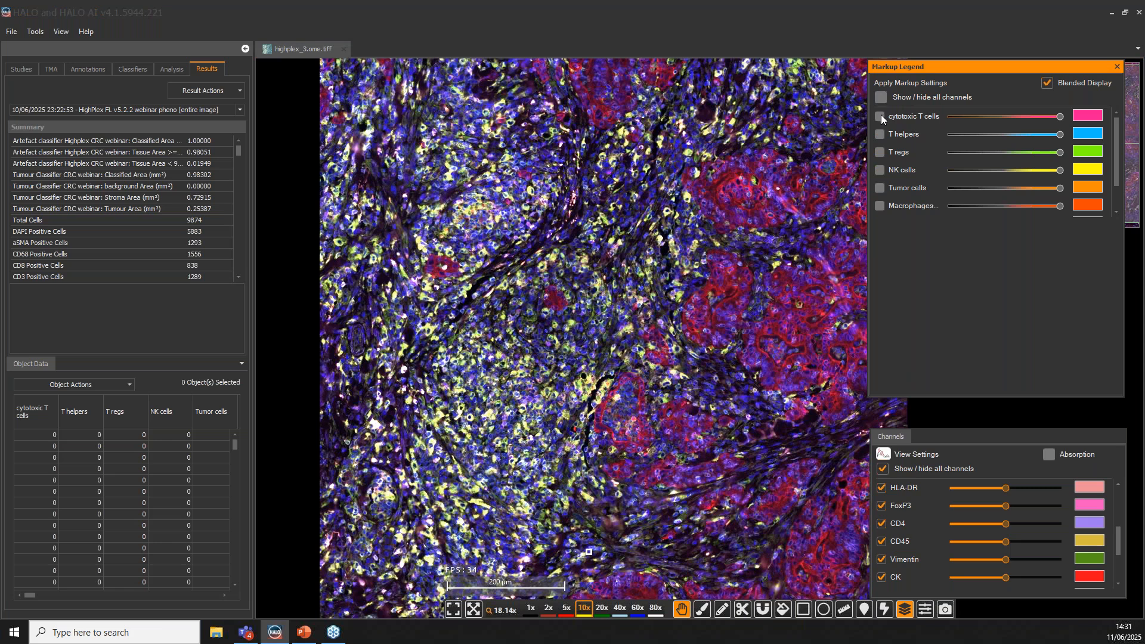
click(880, 116)
click(880, 135)
click(879, 153)
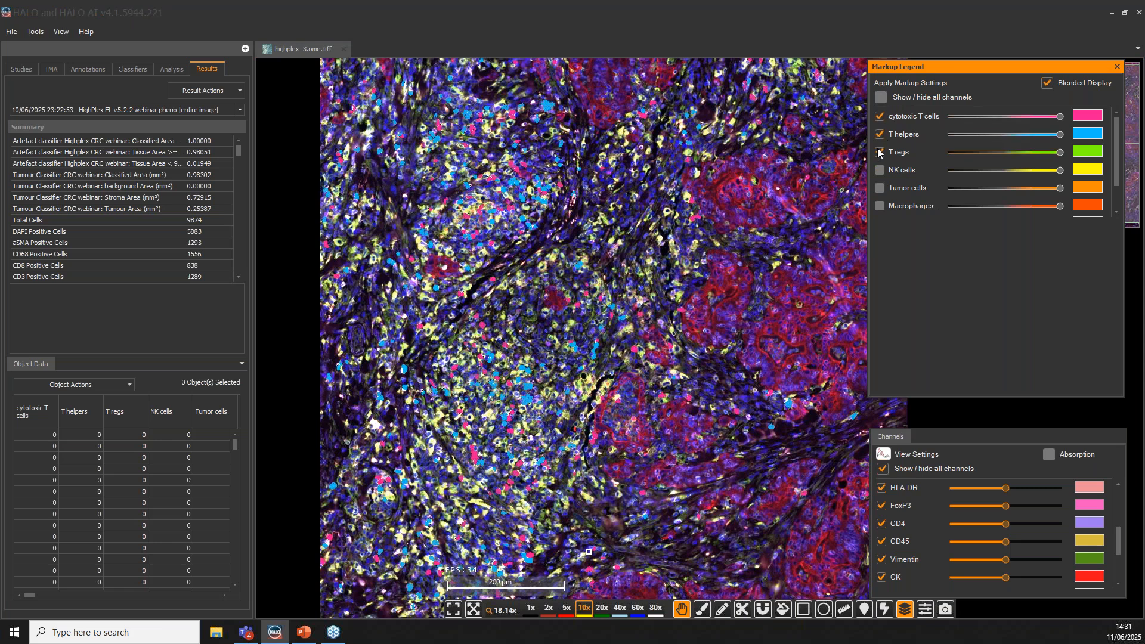
click(880, 170)
click(879, 188)
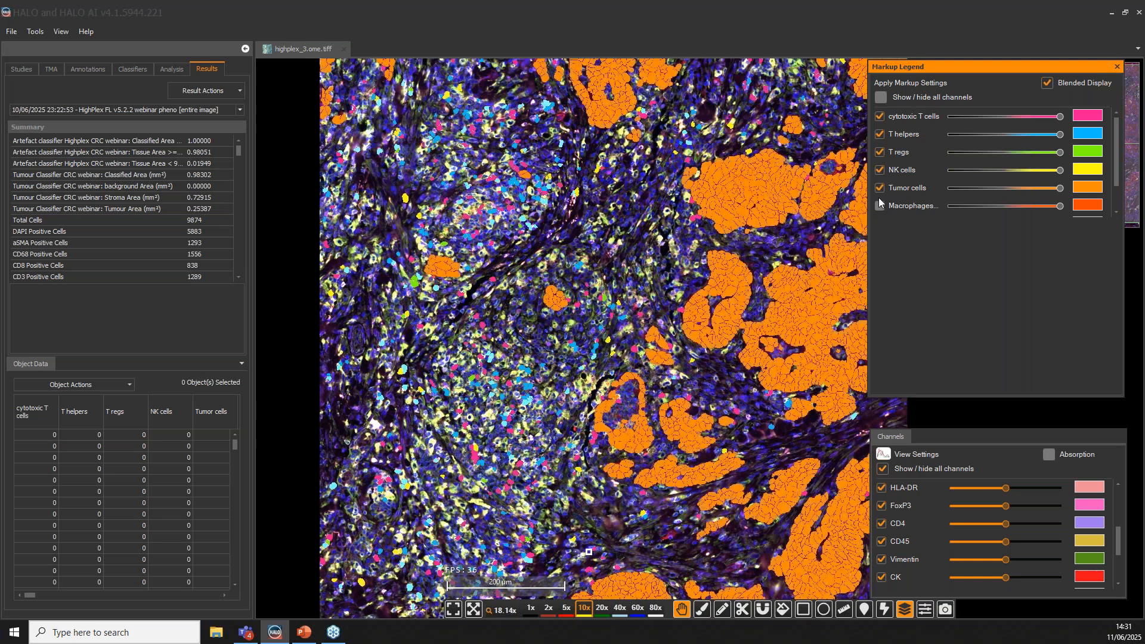
click(880, 206)
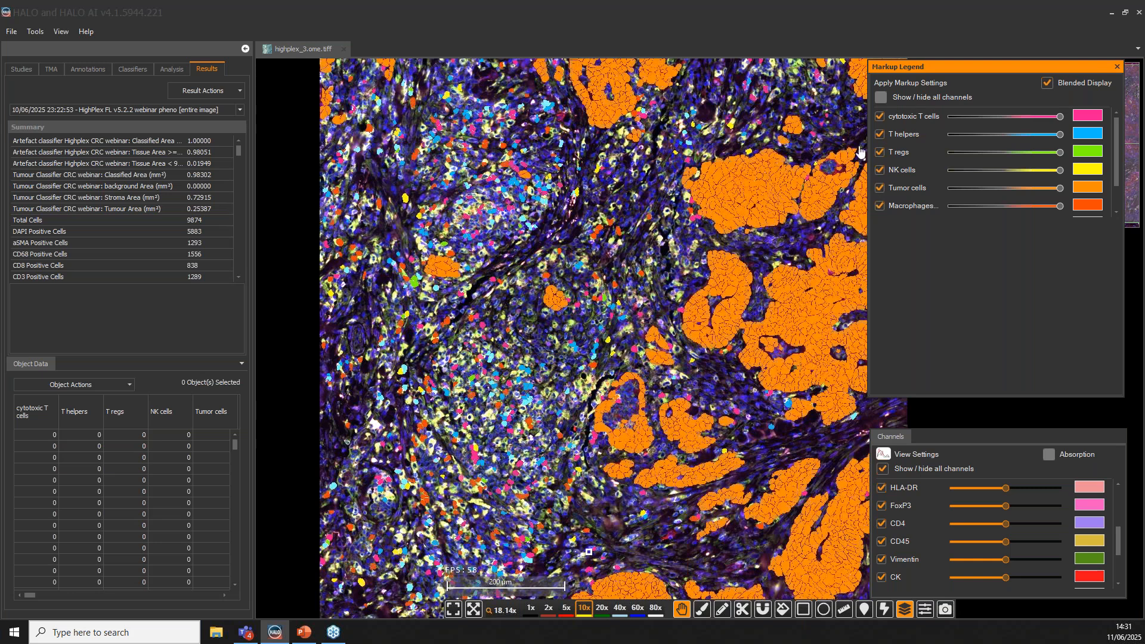
mouse_move(929, 69)
mouse_down()
mouse_move(944, 71)
mouse_move(932, 45)
mouse_move(927, 78)
mouse_up()
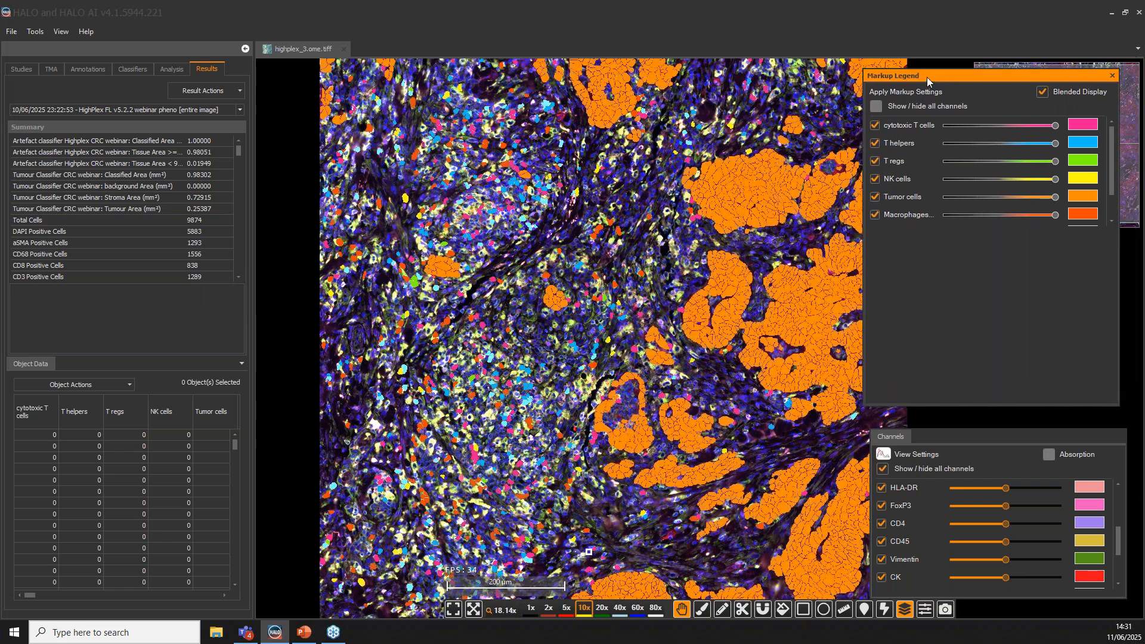
Open the Figure Maker and lock a zoomed-in tissue view without analysis markup as the first frame
click(37, 33)
click(49, 48)
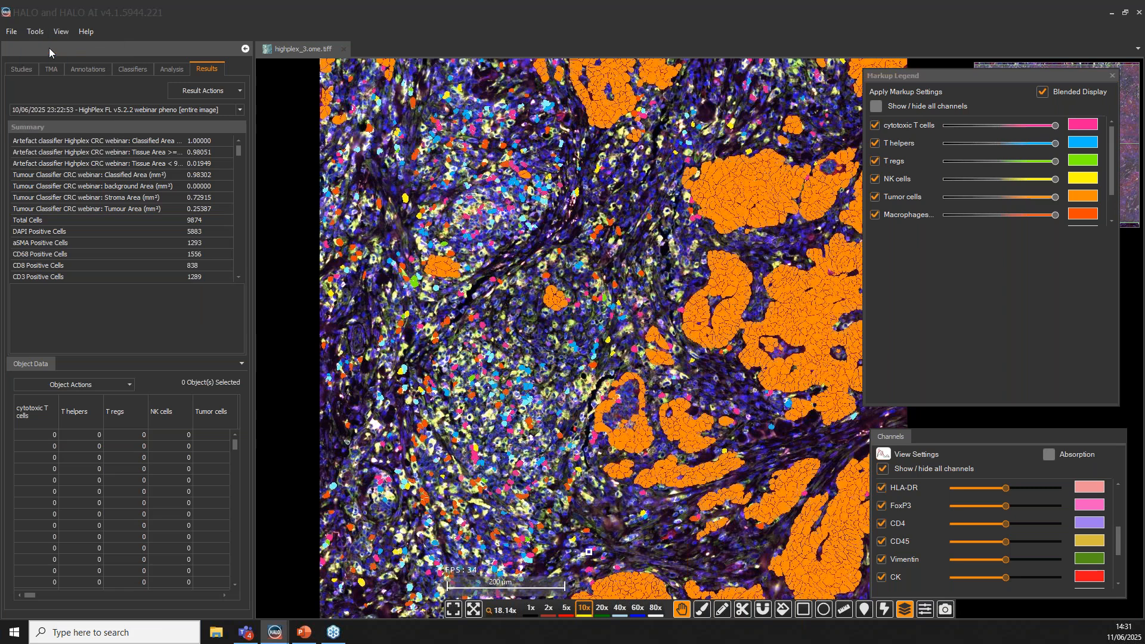
drag(1144, 151, 552, 51)
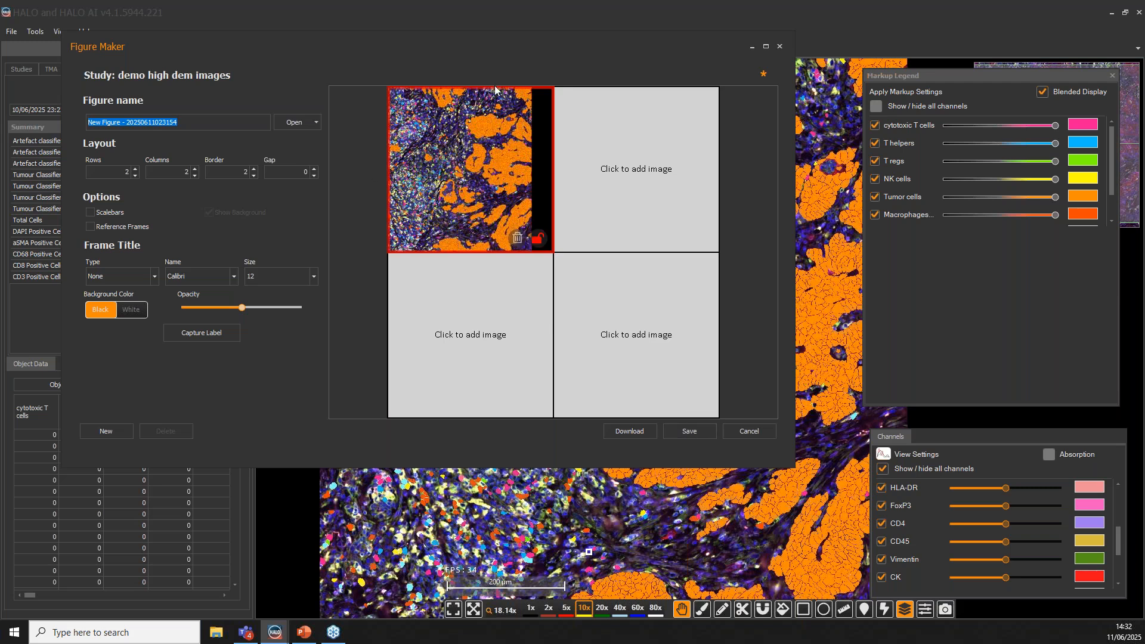
drag(827, 182, 921, 210)
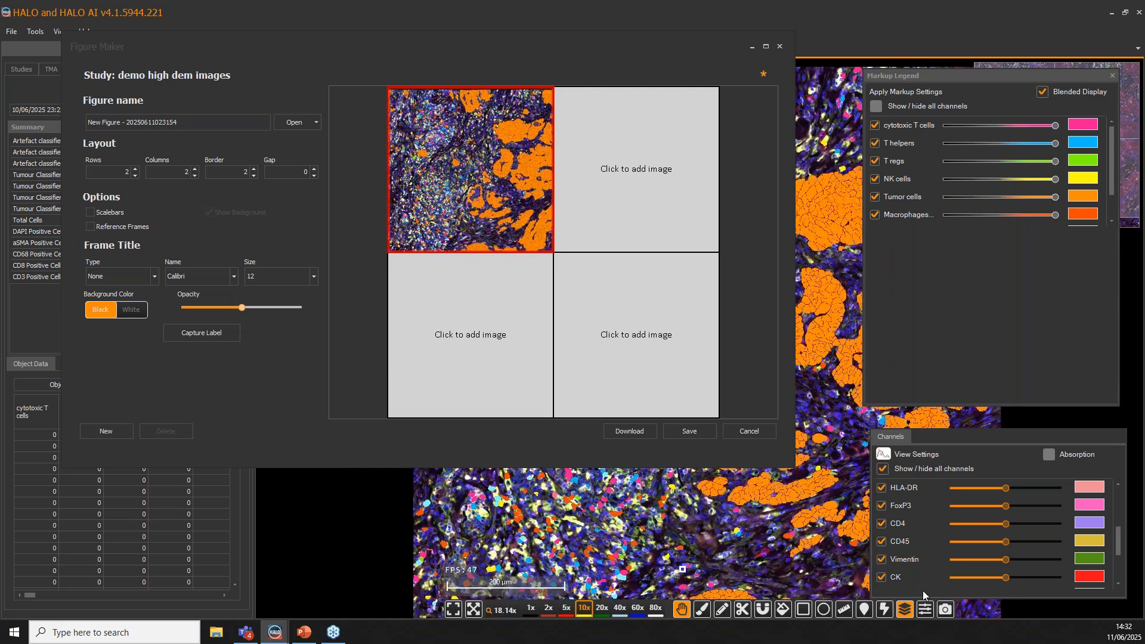
click(905, 608)
scroll(841, 267, up, 3)
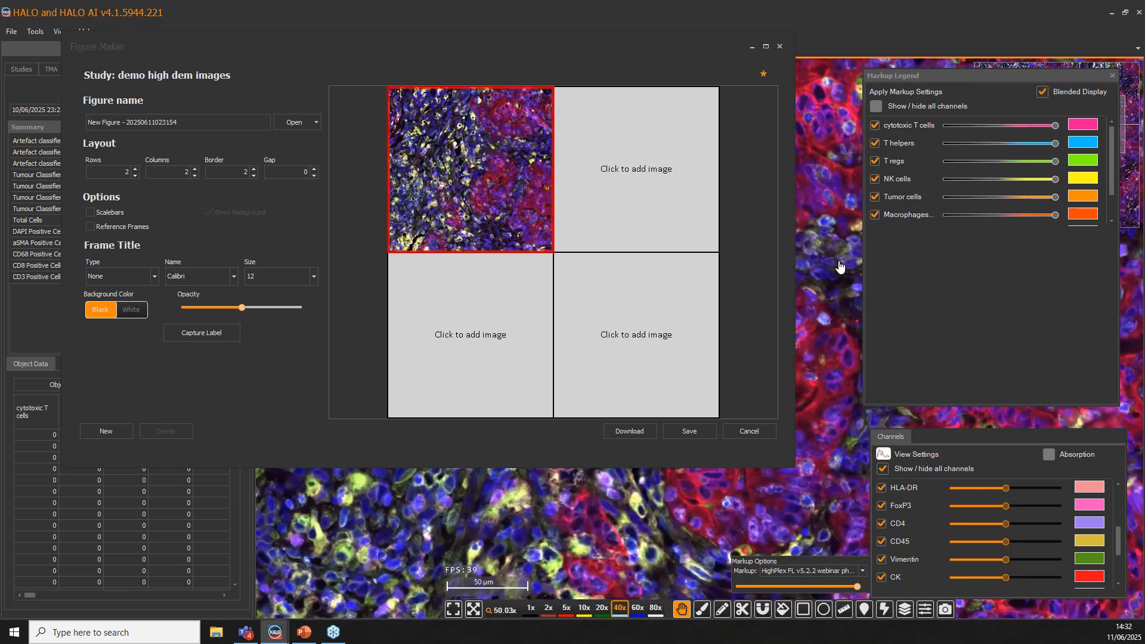
click(469, 188)
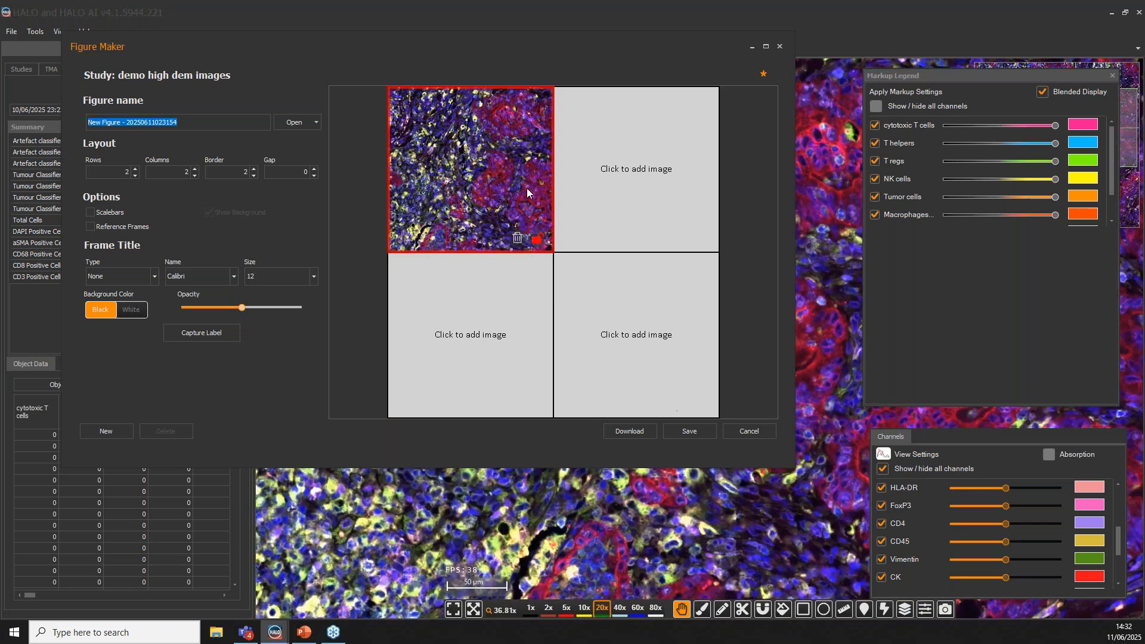
click(537, 241)
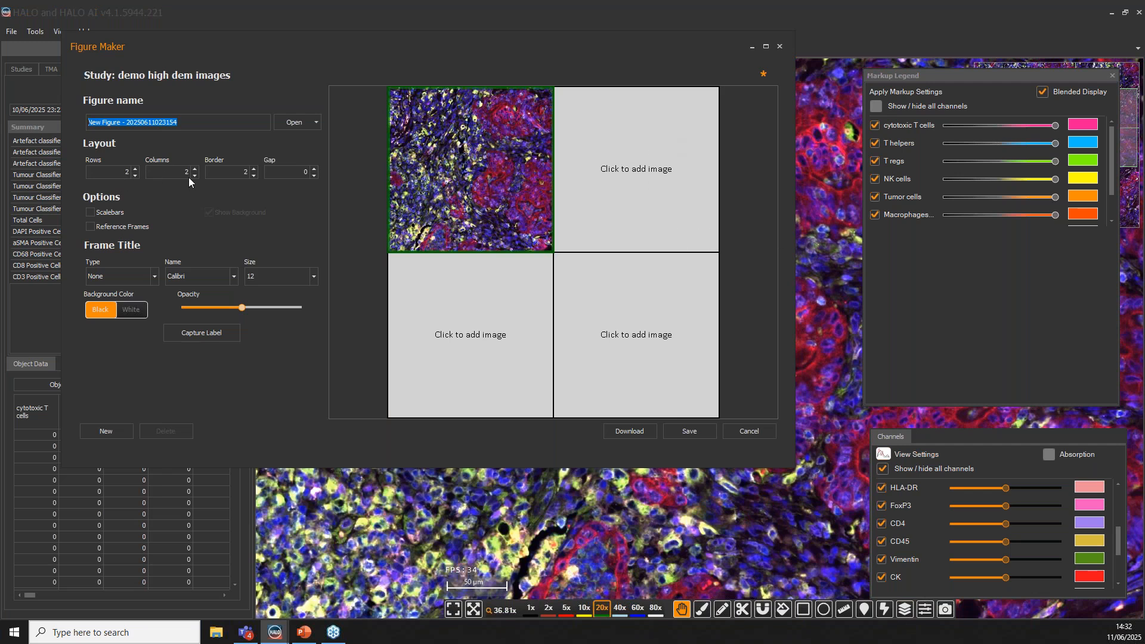
Set the figure layout to 1 row and 3 columns and fill the second frame with the view showing only the Tumor cells markup
click(135, 176)
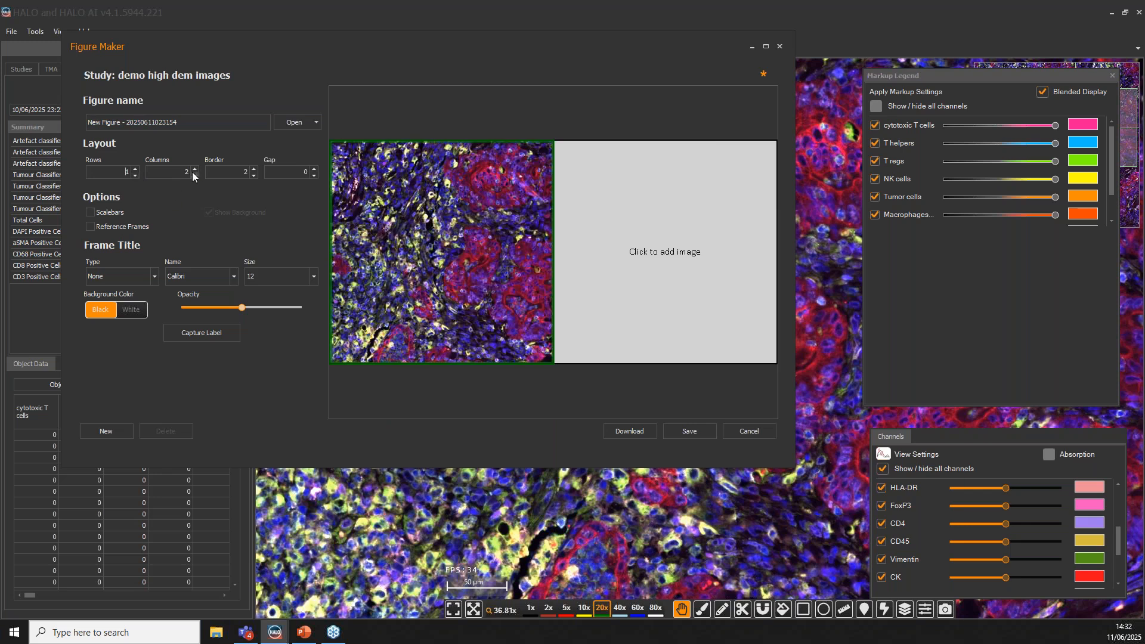
click(598, 250)
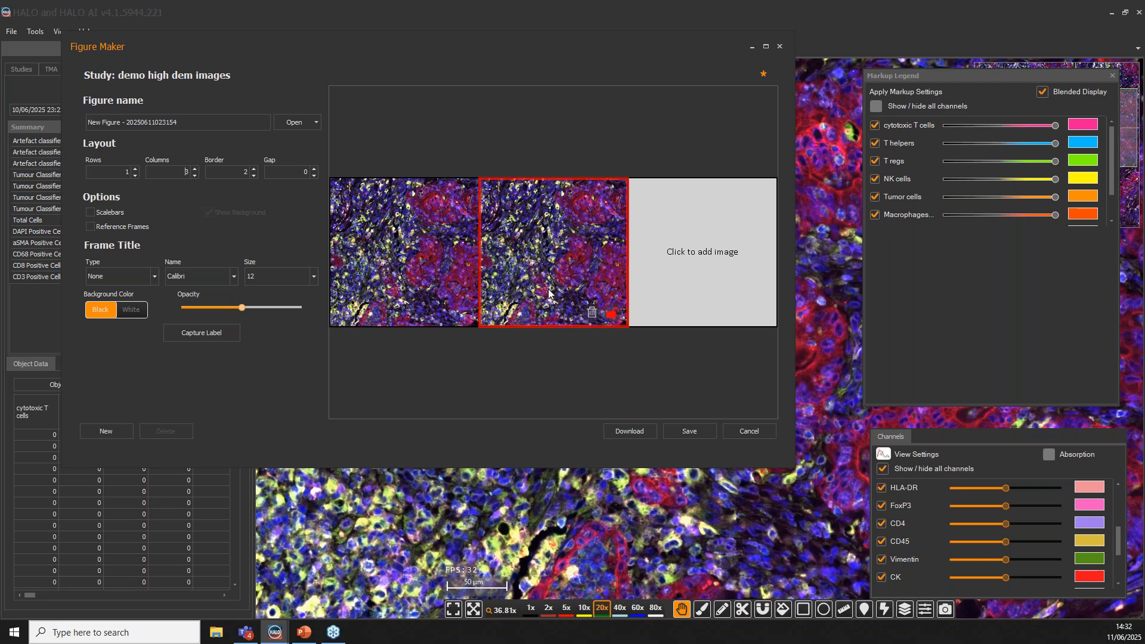
click(876, 108)
click(875, 161)
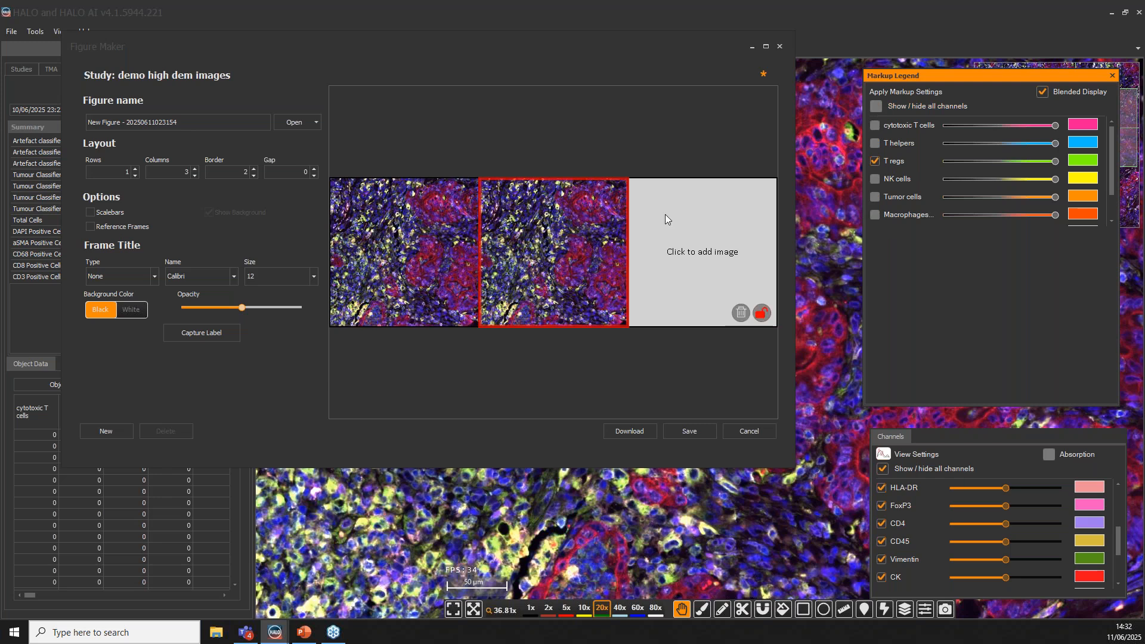
click(874, 179)
click(905, 609)
click(875, 197)
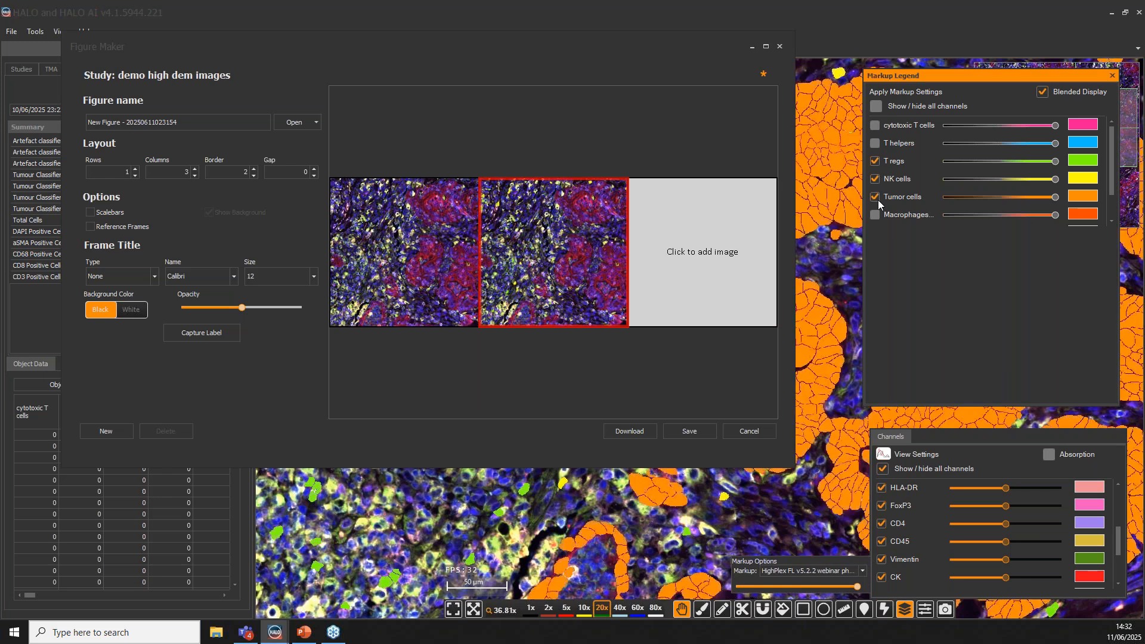
click(875, 161)
click(875, 178)
click(623, 265)
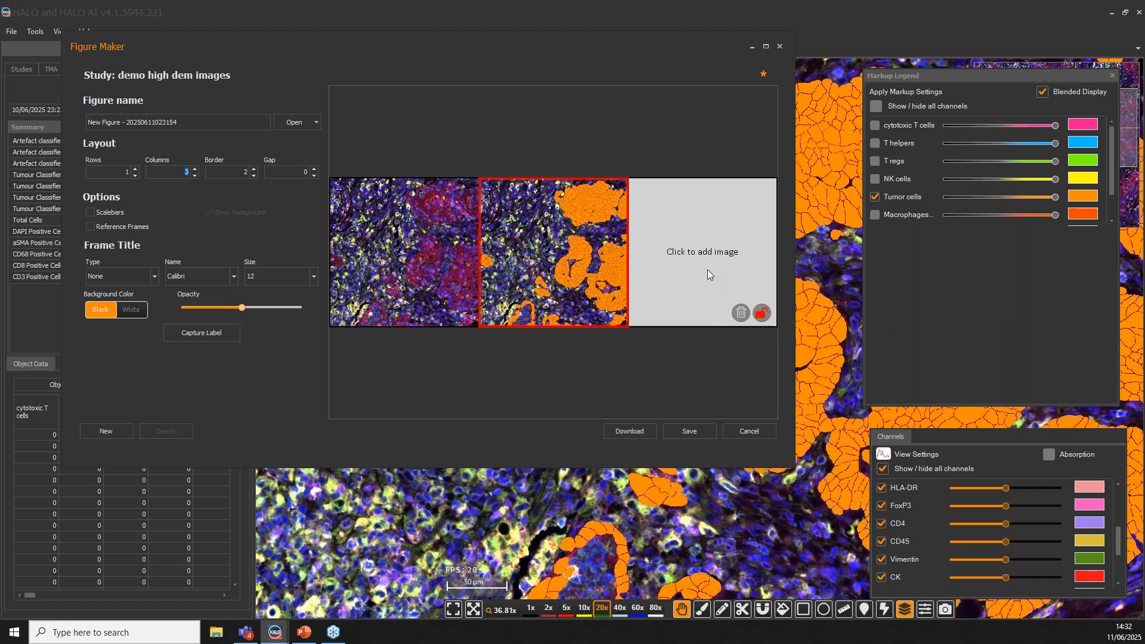
Add a third frame showing the HighPlex FL v5.2.2 webinar coloc markup at 80x magnification
click(693, 256)
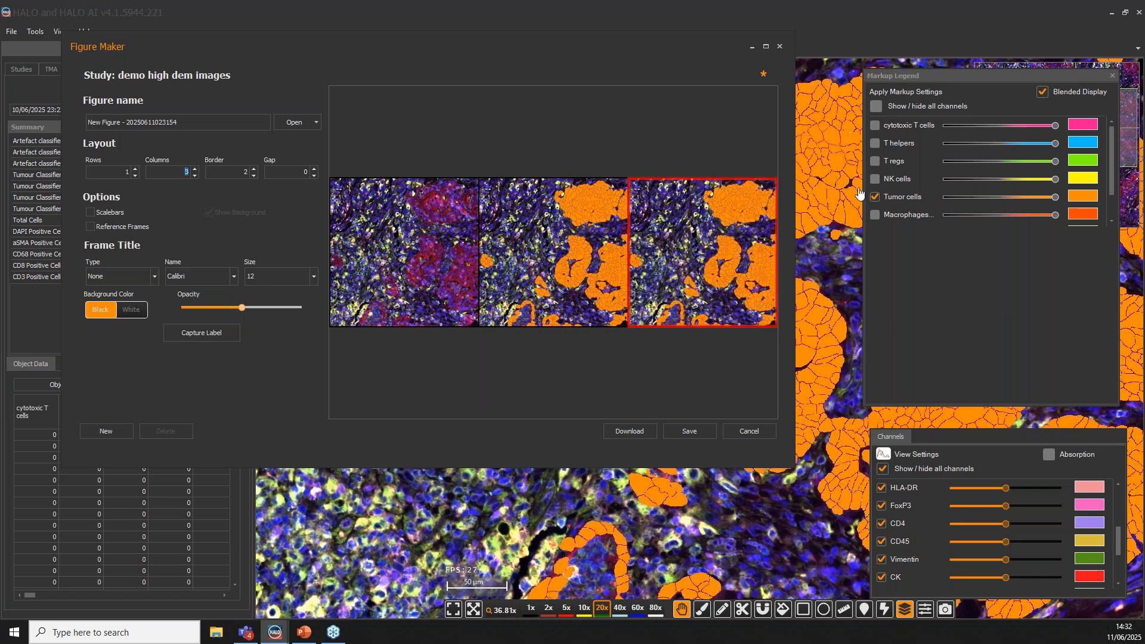
drag(575, 52, 848, 54)
click(219, 108)
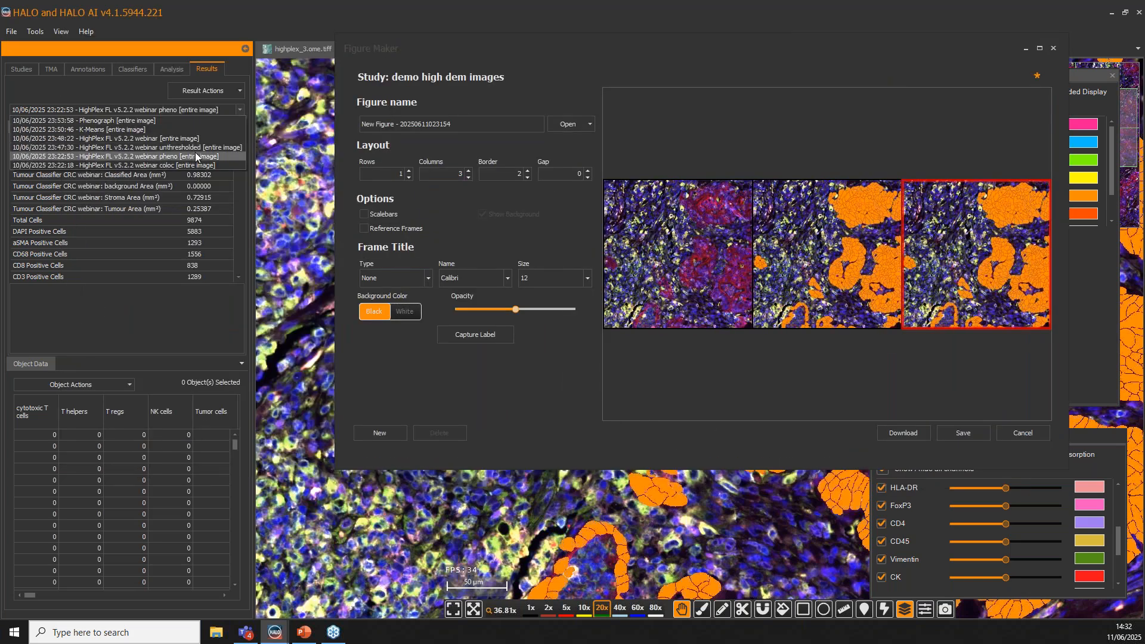
click(179, 165)
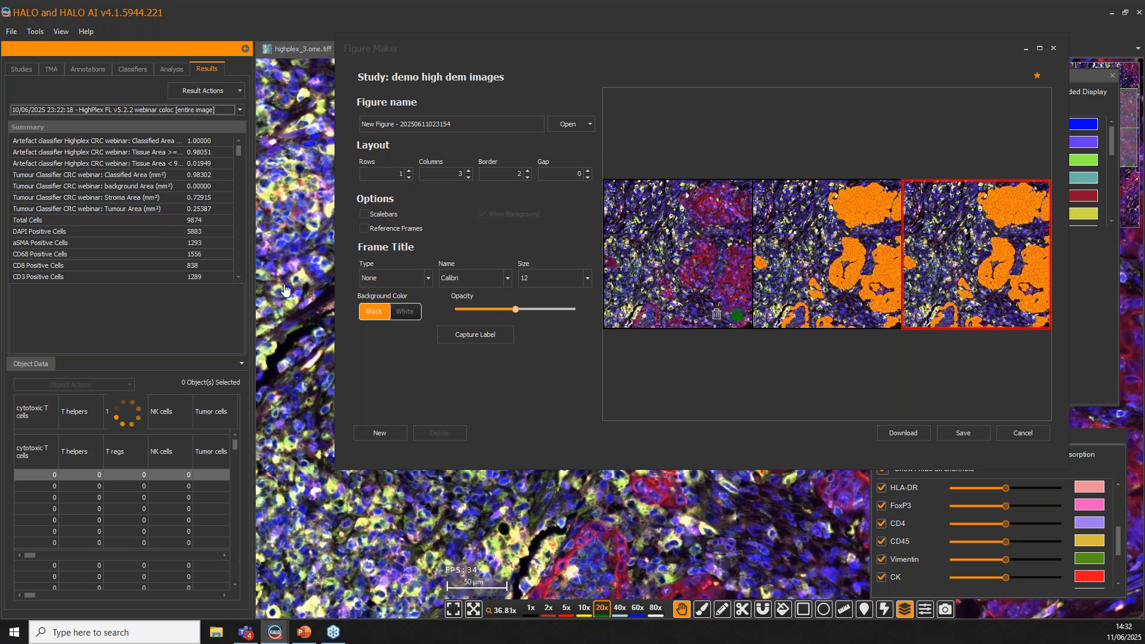
drag(823, 73, 456, 115)
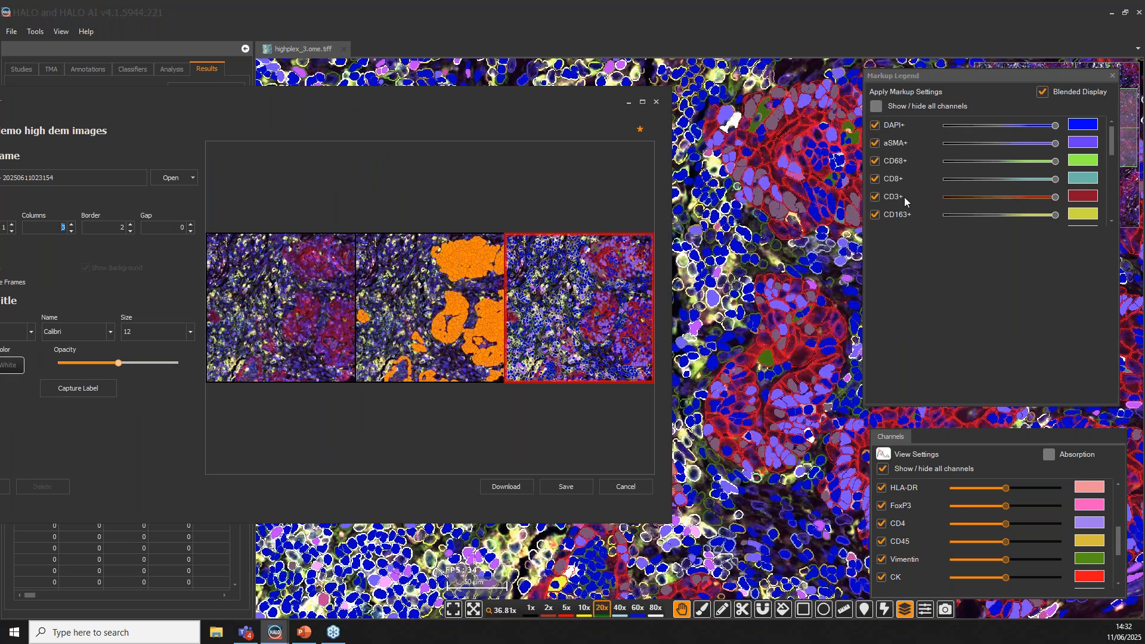
click(962, 266)
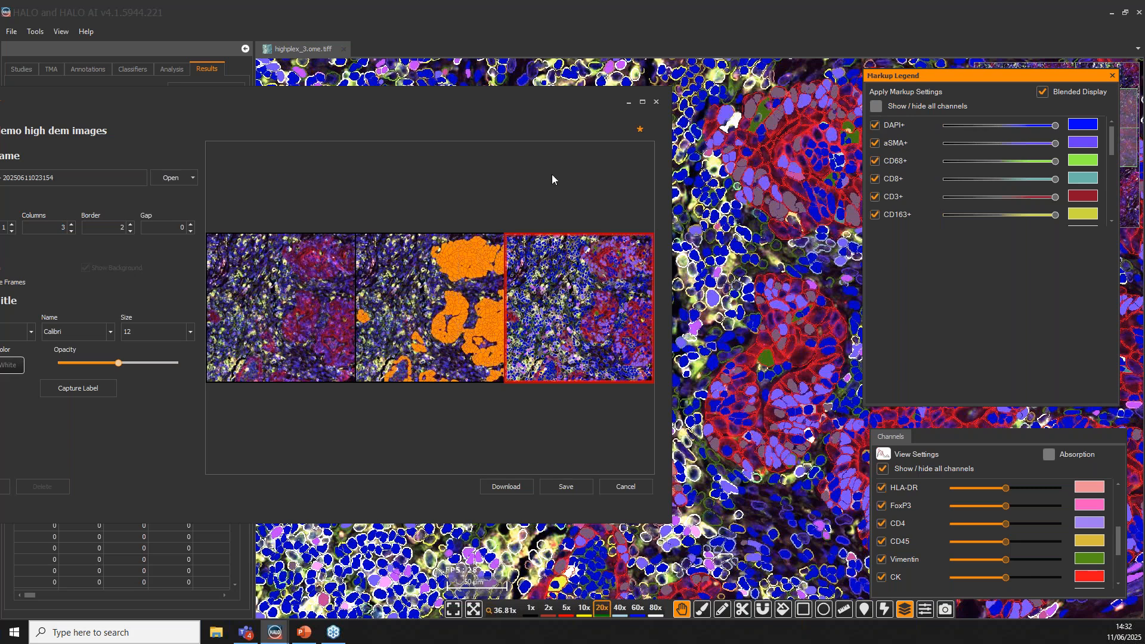
click(753, 225)
scroll(754, 224, up, 3)
Turn on scalebars and reference frames for the figure and set the frame title type to Alpha
drag(421, 117, 732, 123)
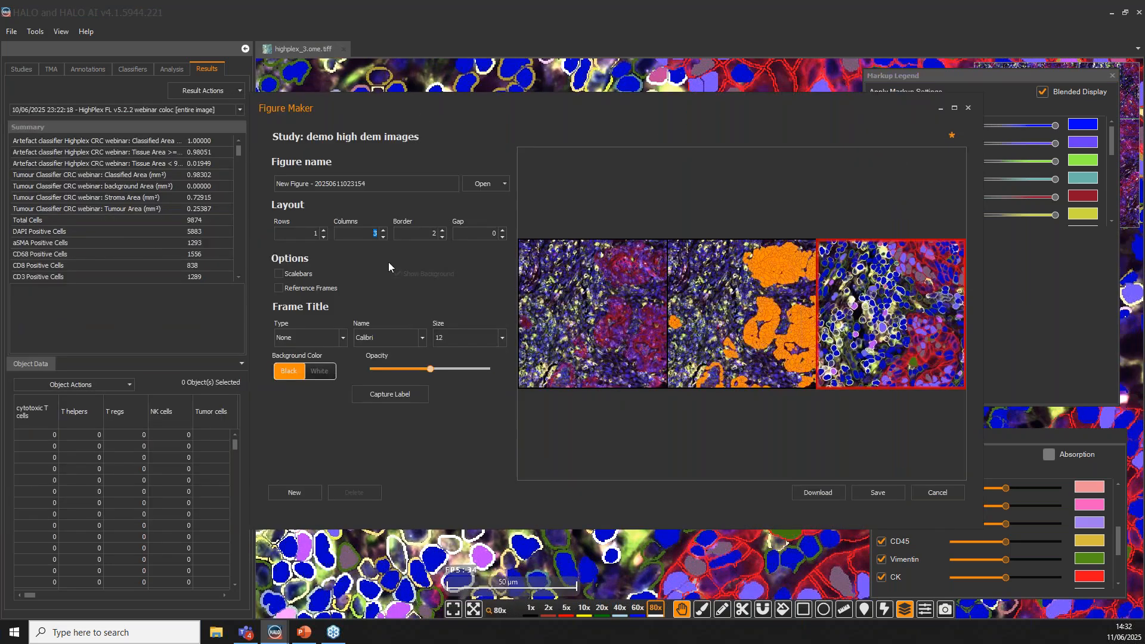
click(292, 274)
click(284, 289)
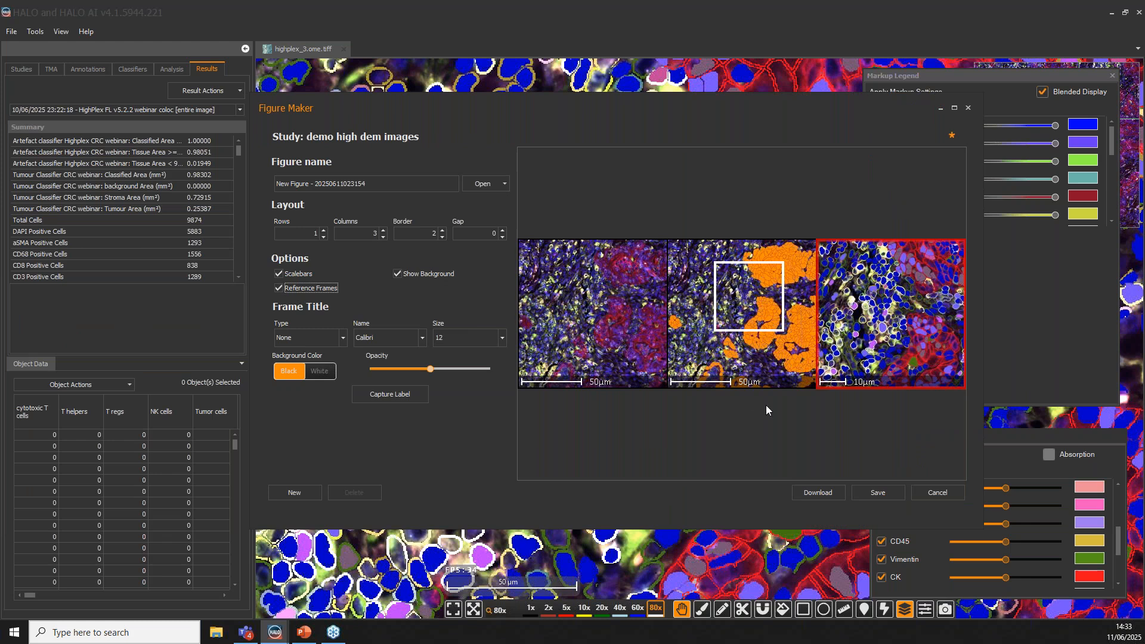
click(335, 338)
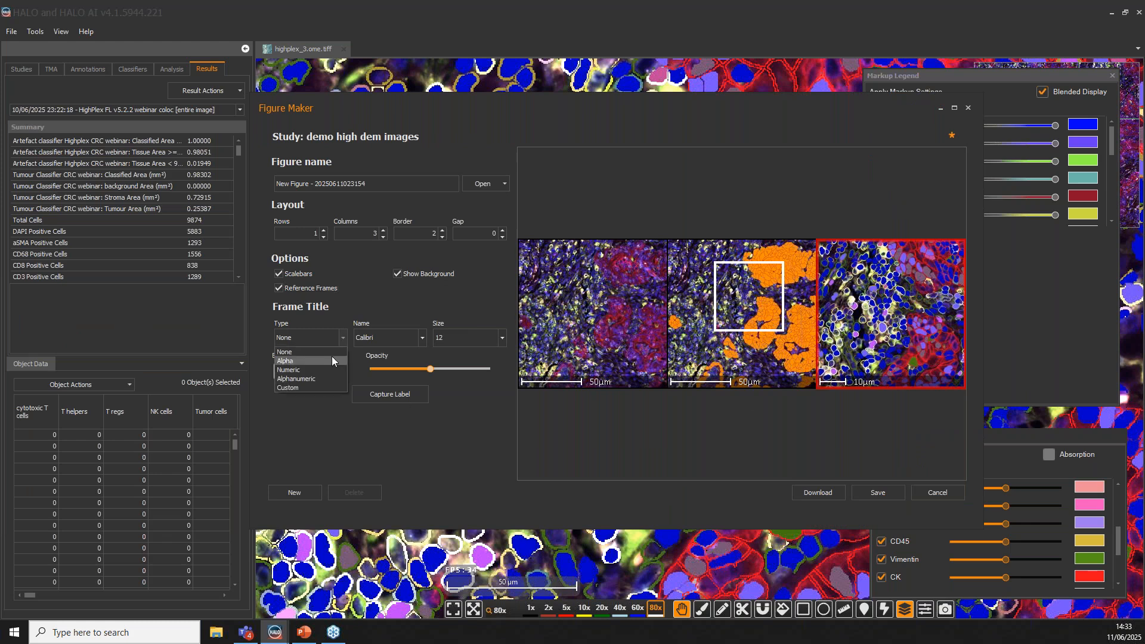
click(331, 358)
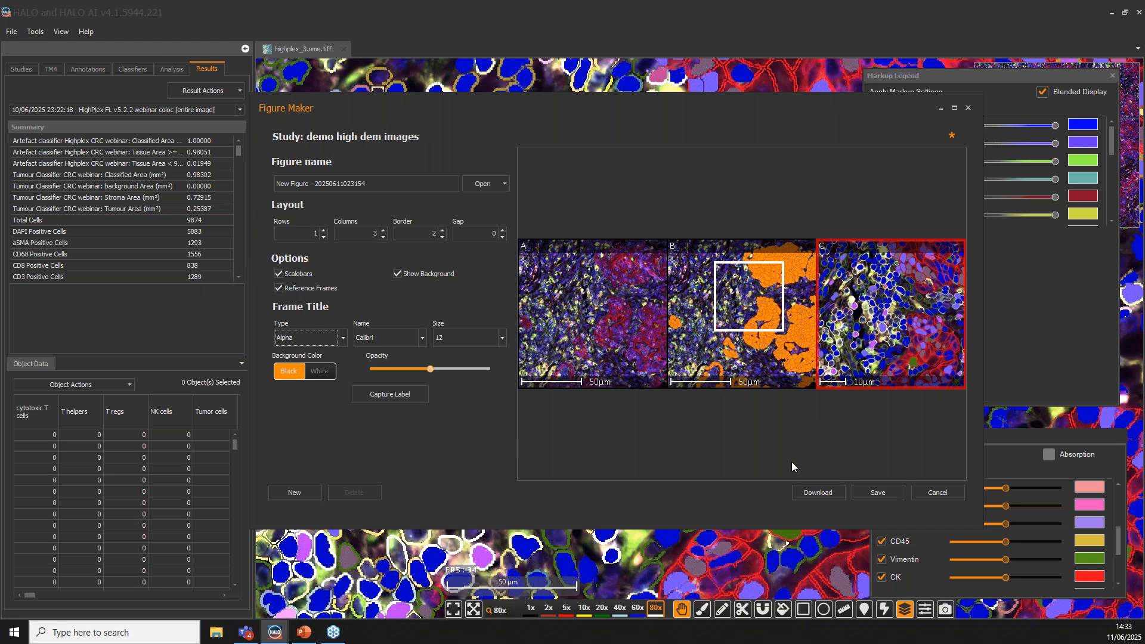
Save the figure, reopen it from the list of saved figures and close the Figure Maker
click(880, 492)
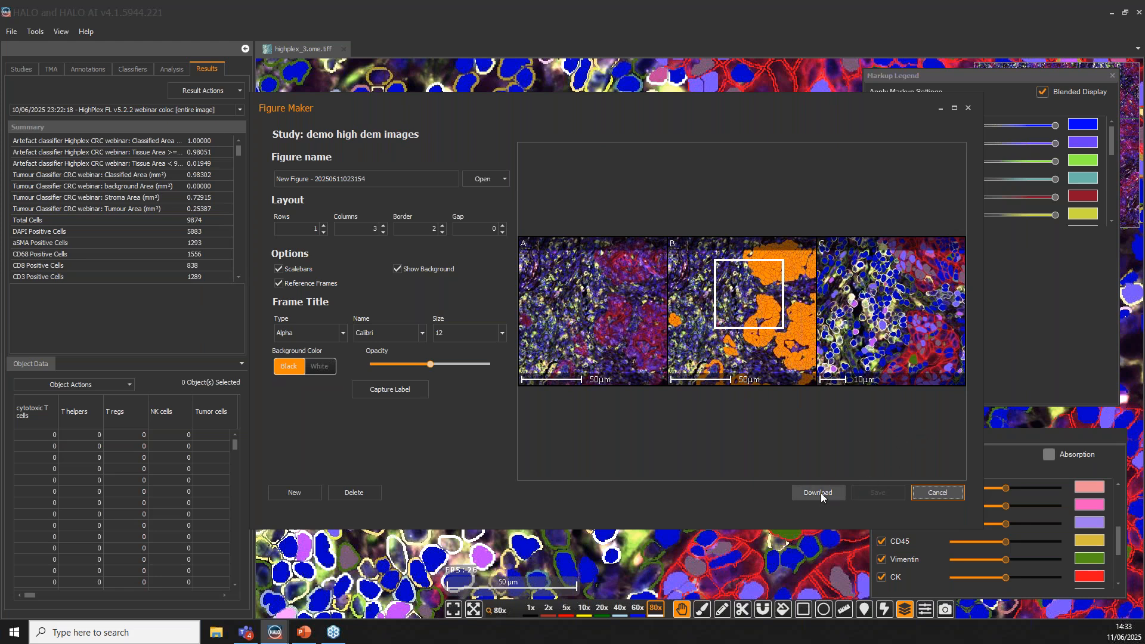
click(496, 179)
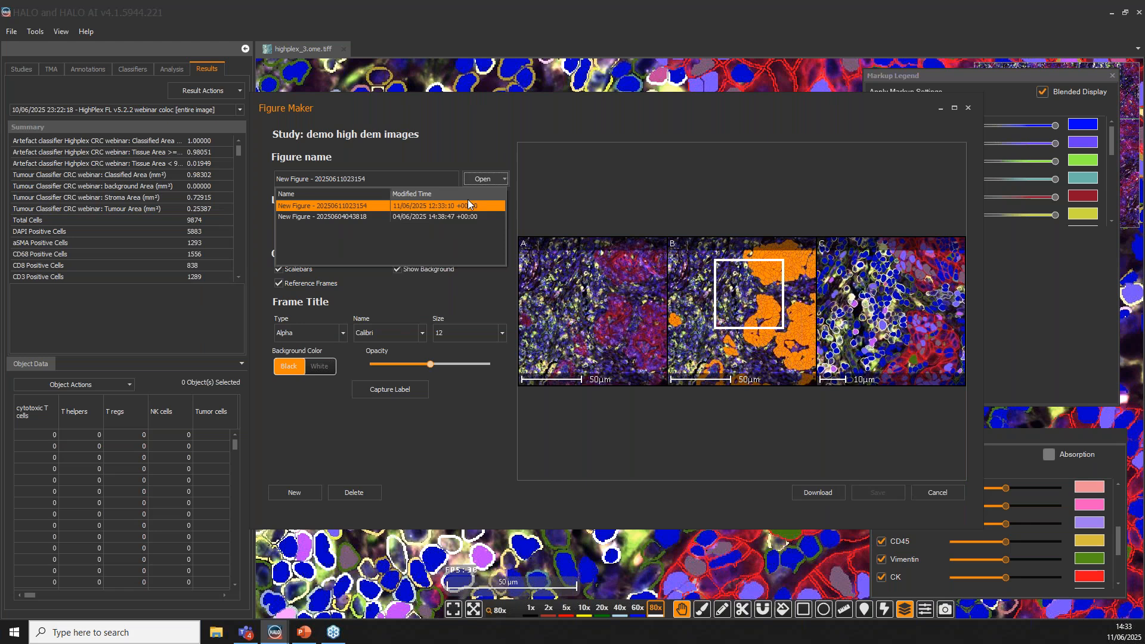
click(428, 206)
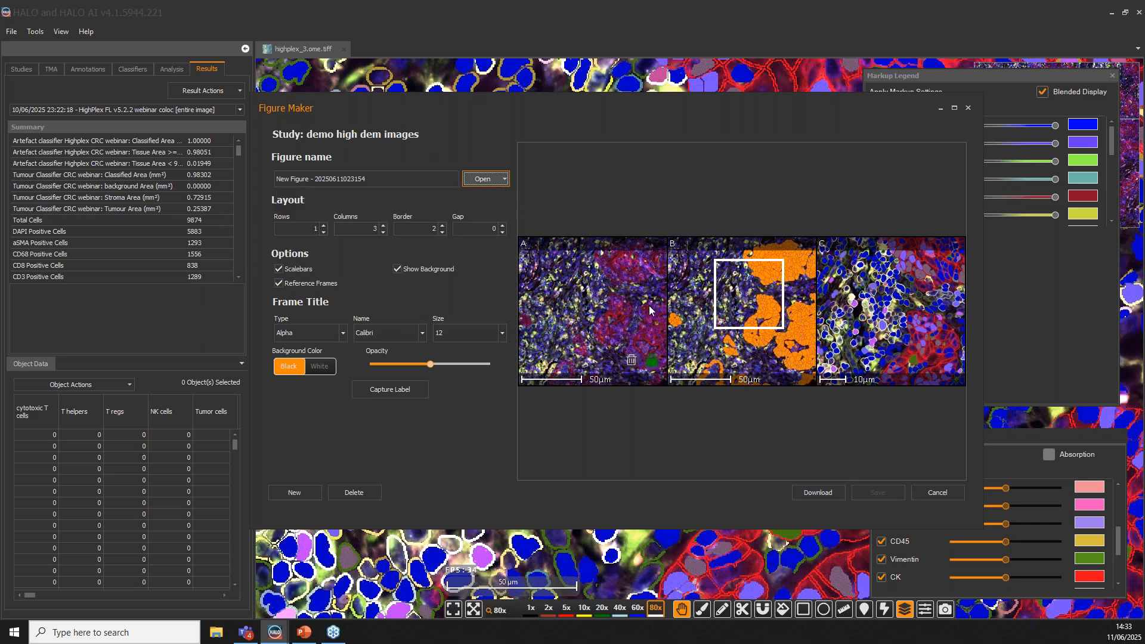
click(967, 109)
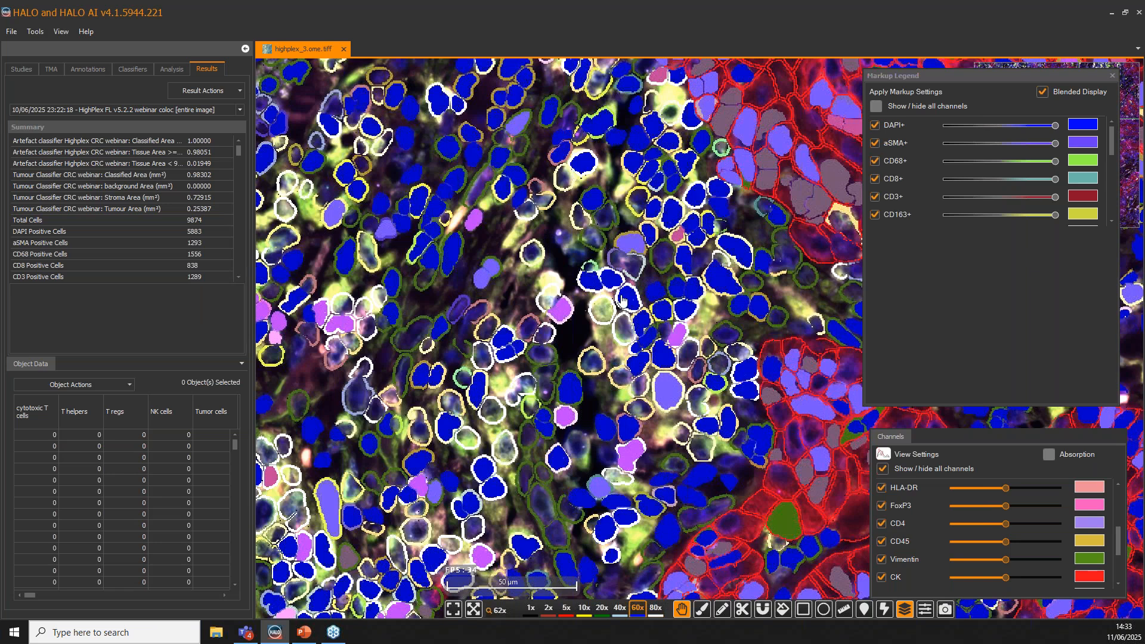
scroll(622, 298, down, 2)
scroll(622, 298, down, 4)
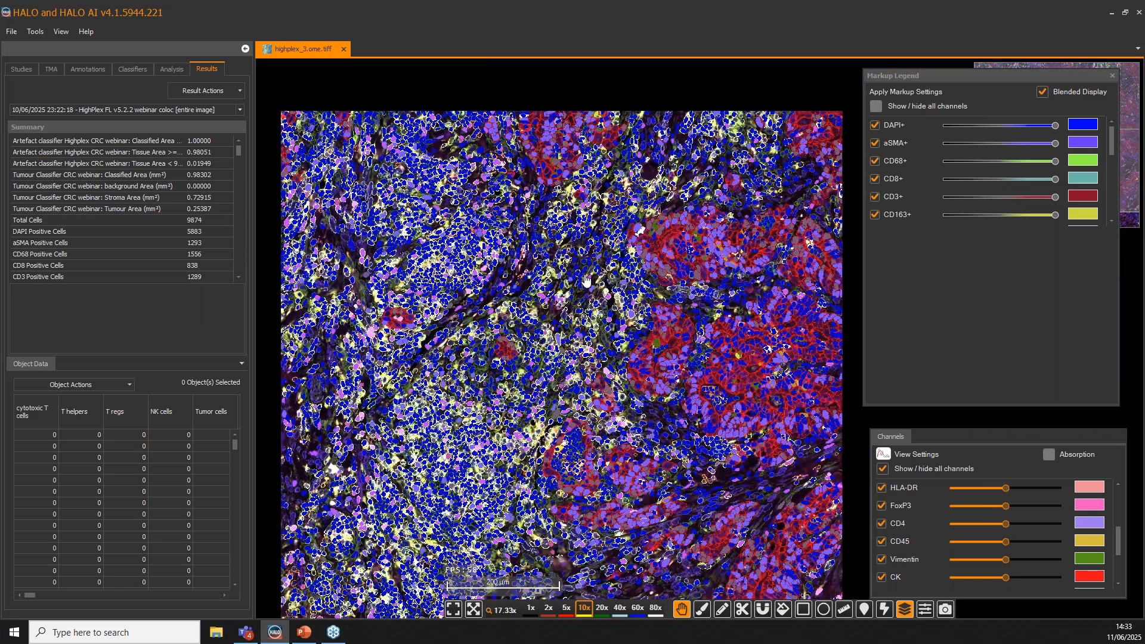
drag(586, 281, 658, 232)
scroll(644, 285, down, 2)
scroll(605, 348, up, 3)
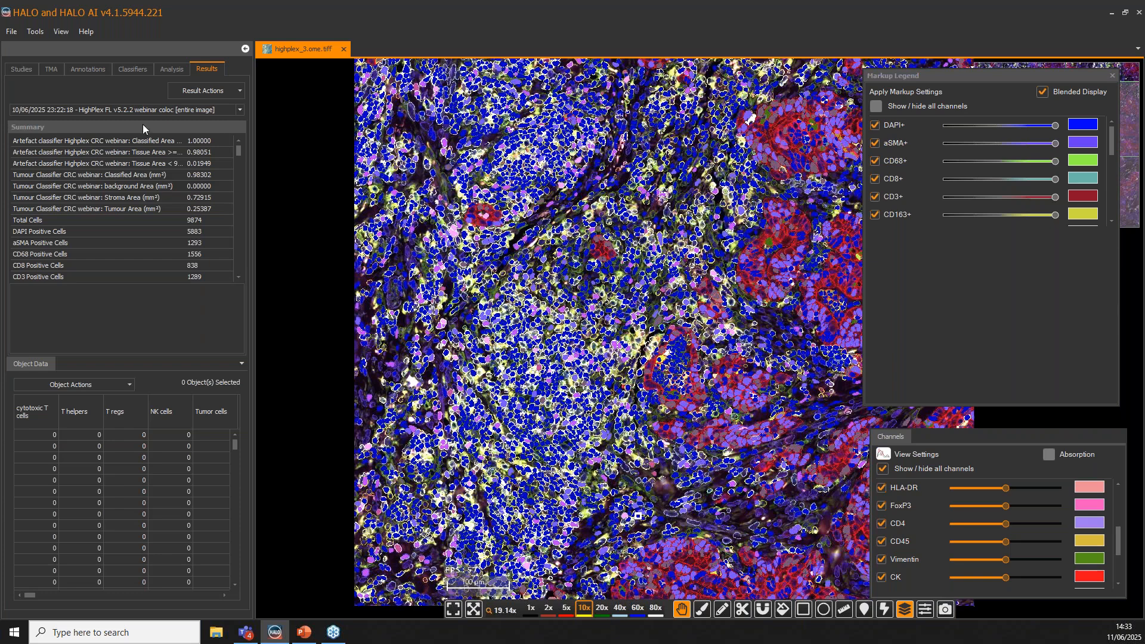
Select all images in the demo high dem images study, view the settings for submitting batch analysis jobs and close them without analyzing
click(24, 66)
mouse_move(84, 345)
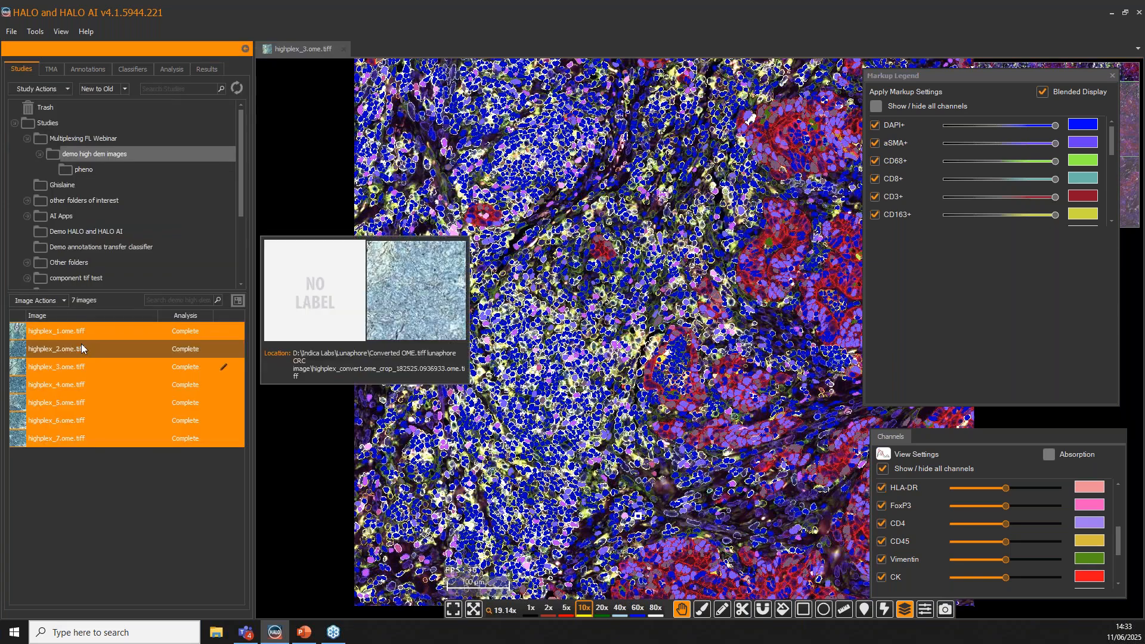
click(53, 300)
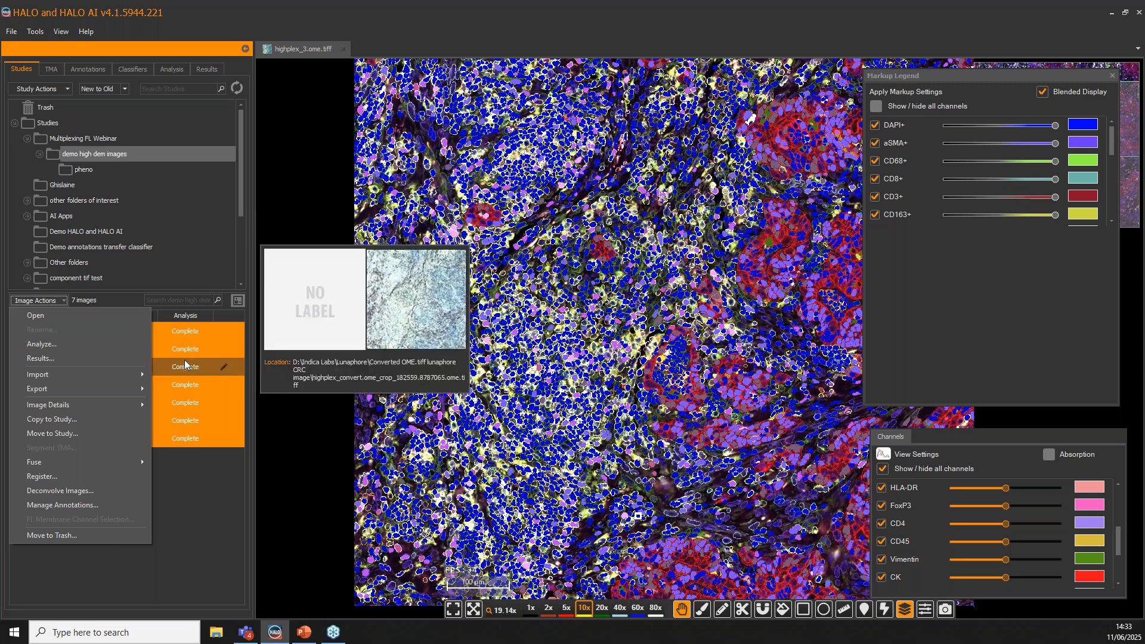
click(204, 529)
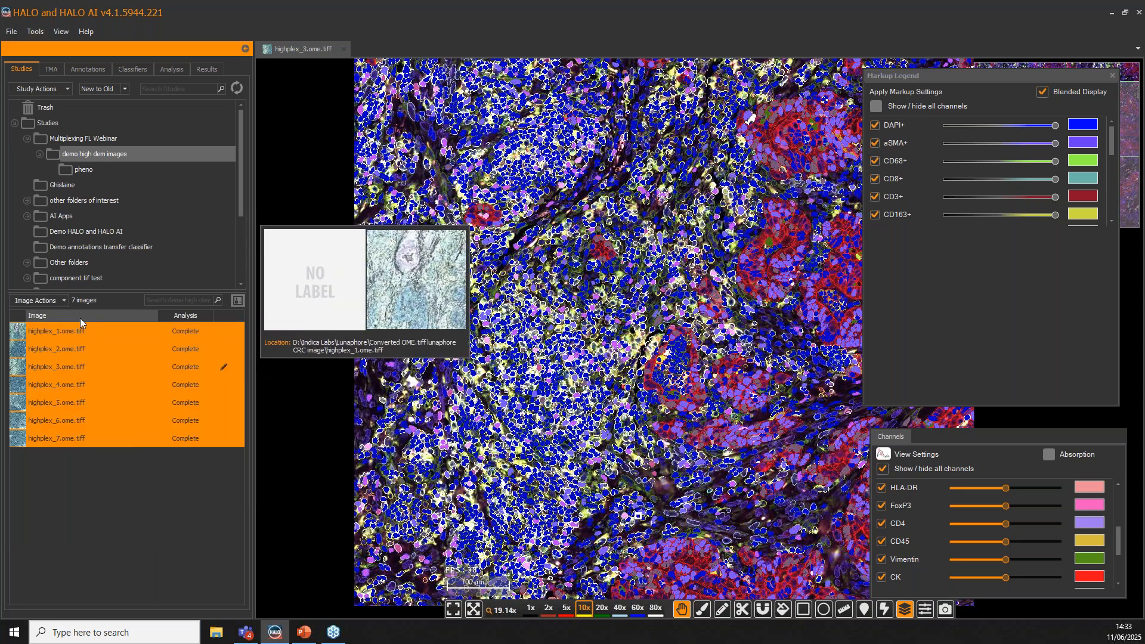
click(86, 410)
key(ctrl+a)
click(59, 300)
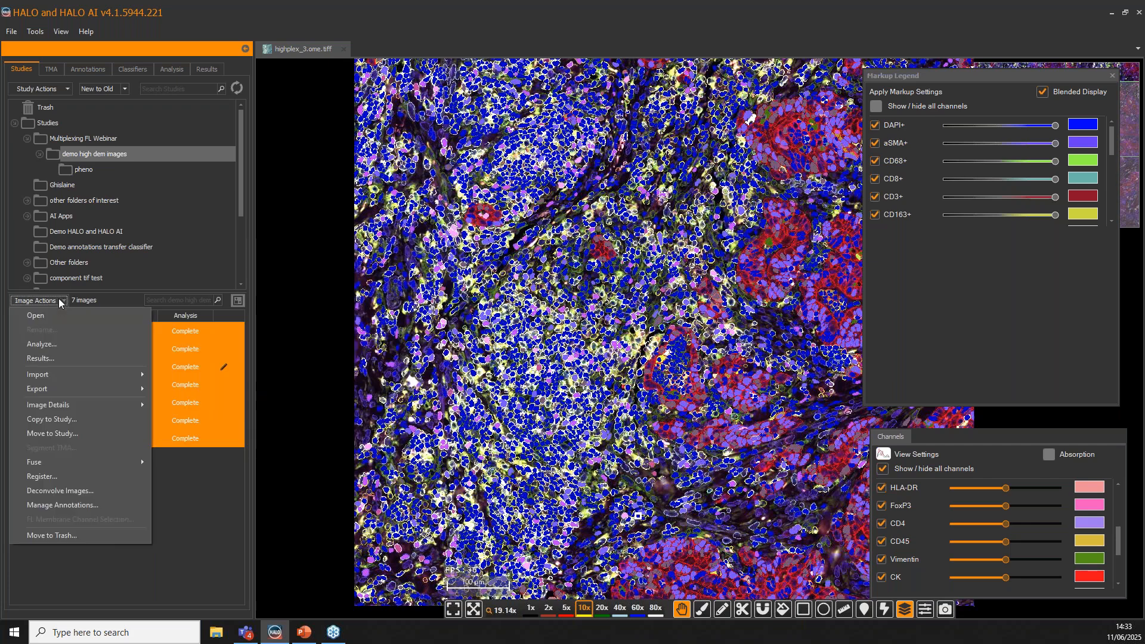
click(60, 343)
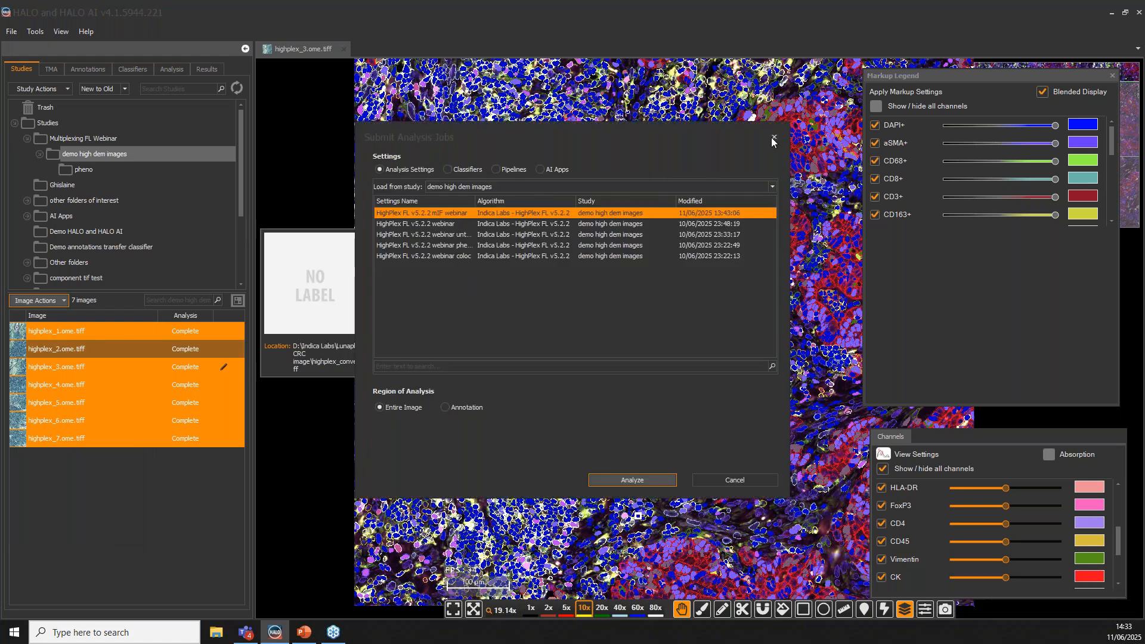
click(771, 137)
Start an advanced export, select the HighPlex FL v5.2.2 webinar unthresholded result of highplex_4.ome.tiff and continue to the export settings
click(48, 302)
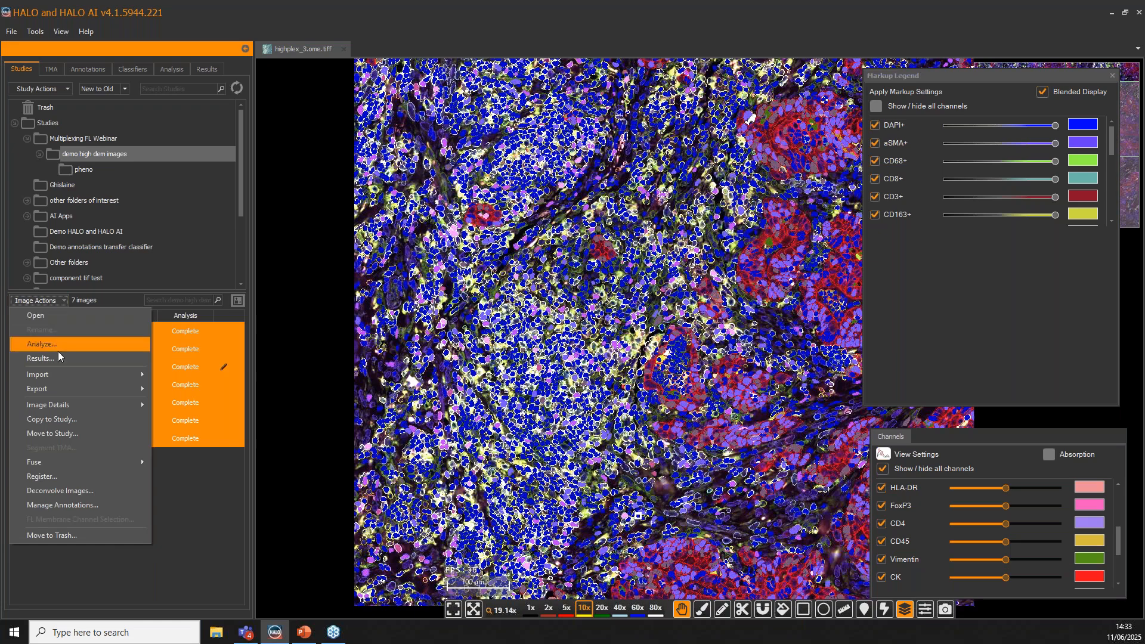
mouse_move(67, 387)
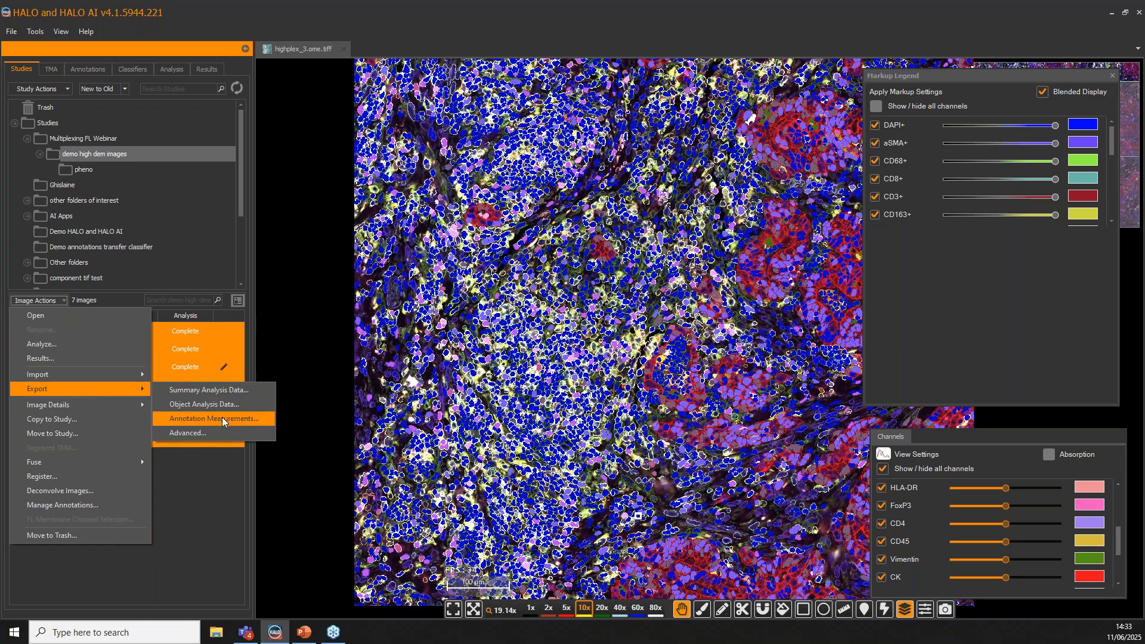
click(221, 432)
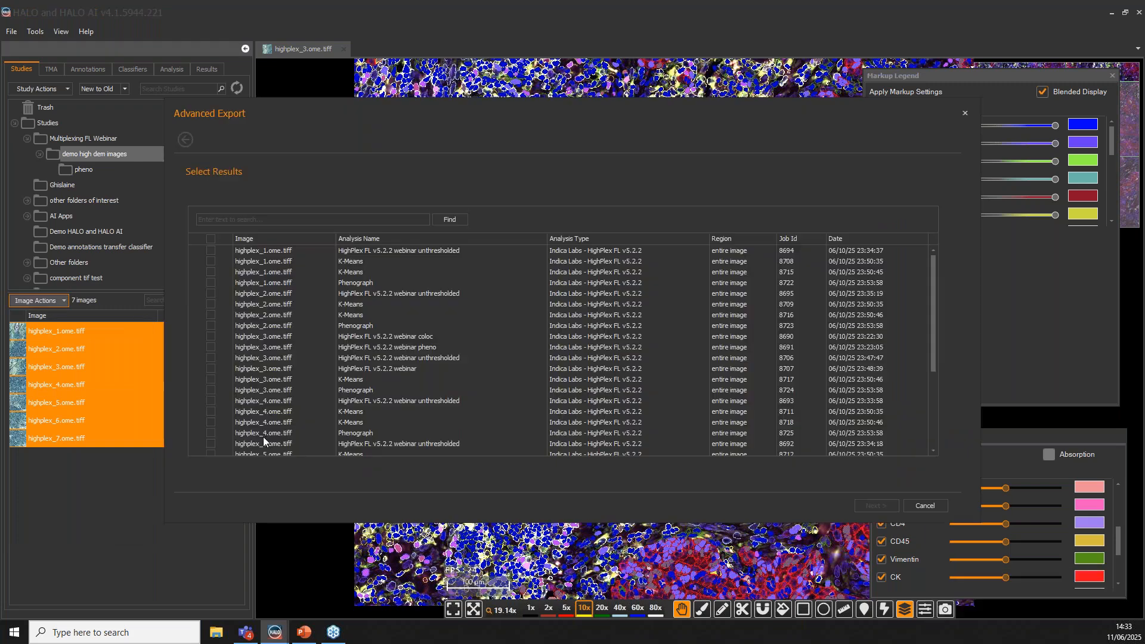
click(210, 401)
click(875, 504)
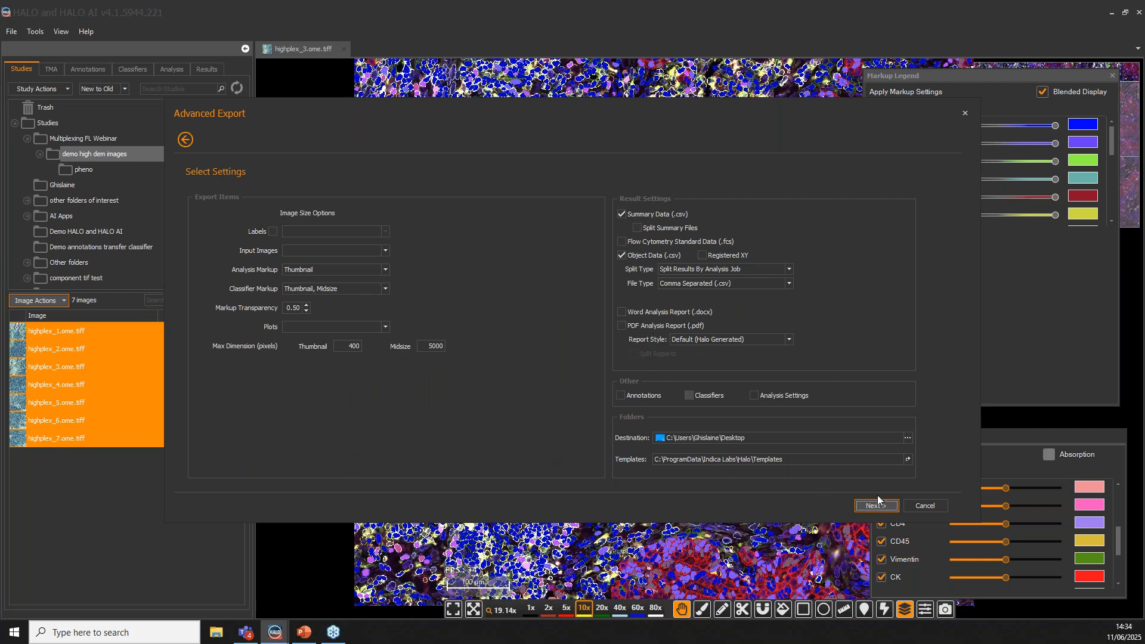
Cancel the advanced export and open the analysis results of all selected study images
click(925, 505)
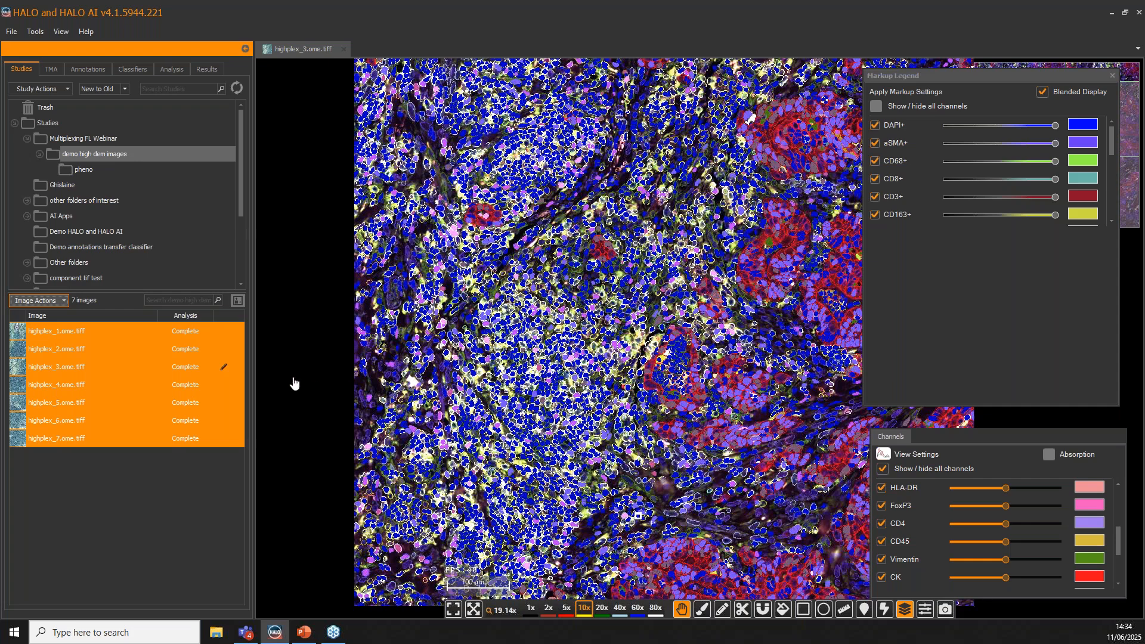
mouse_move(61, 373)
mouse_move(82, 403)
mouse_move(80, 331)
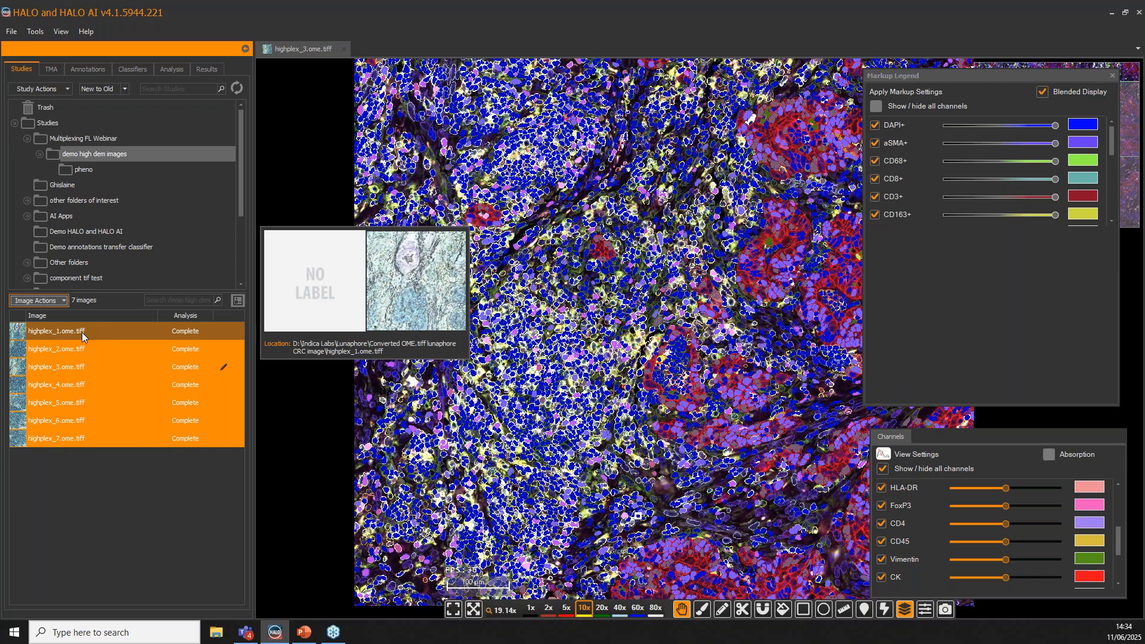
click(57, 303)
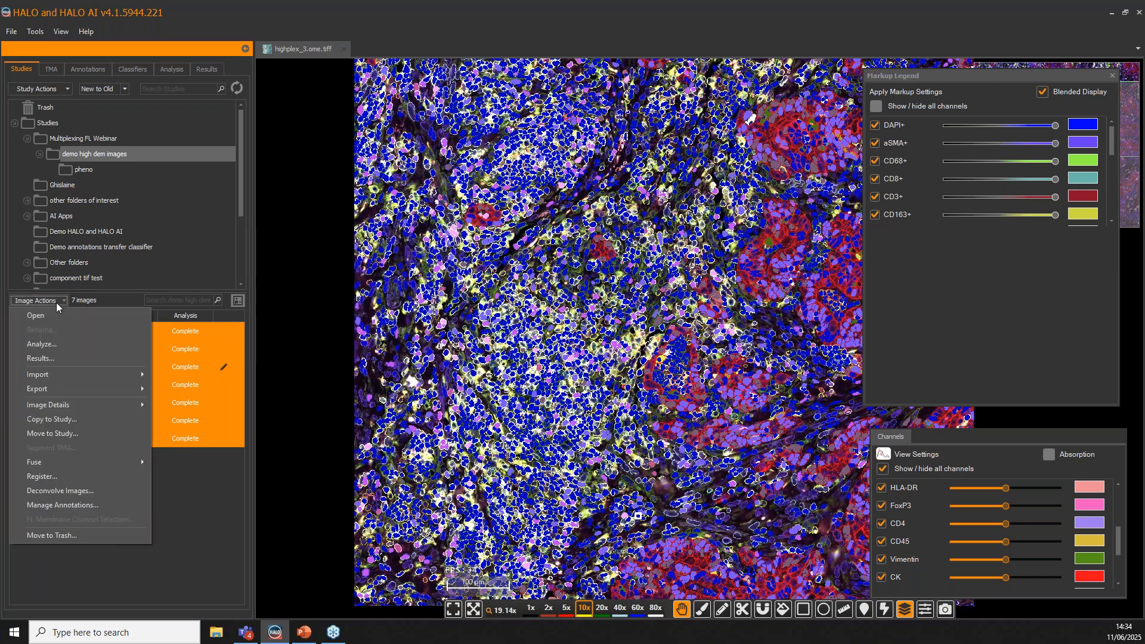
click(67, 358)
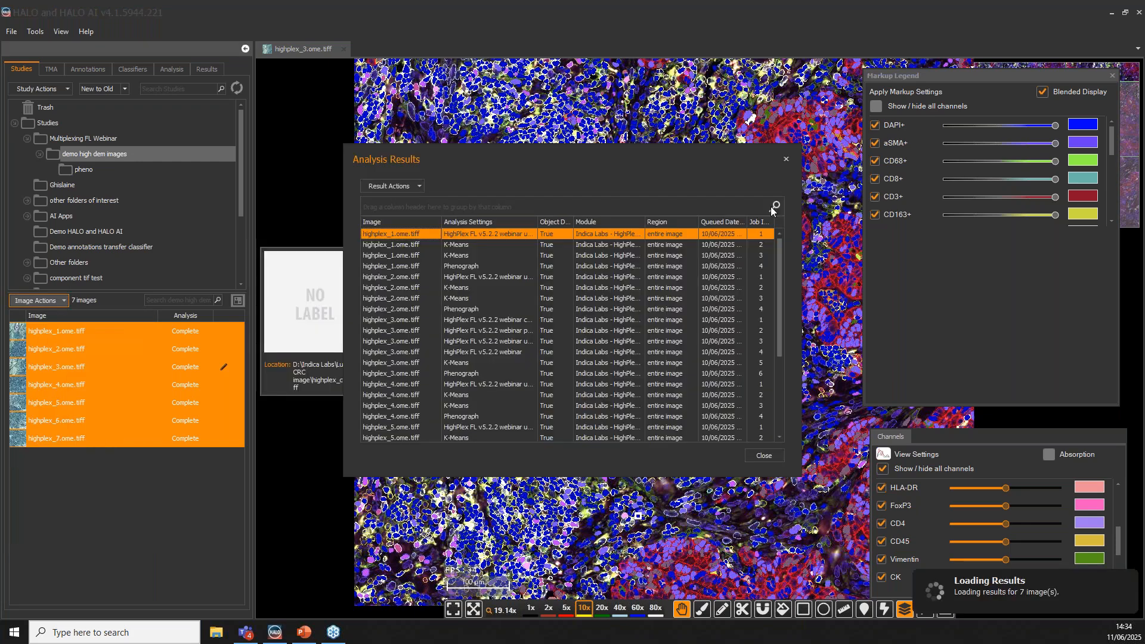
Filter the analysis results by "threshol", select all matches and start a clustering plot for them
click(739, 206)
text(threshol)
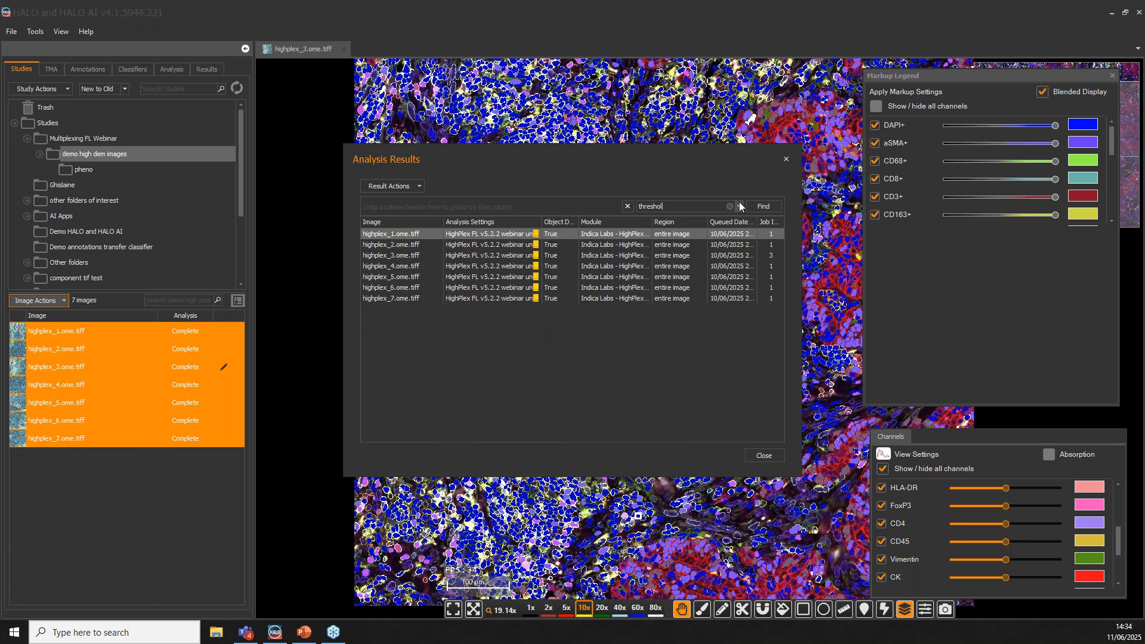
click(734, 298)
key(ctrl+a)
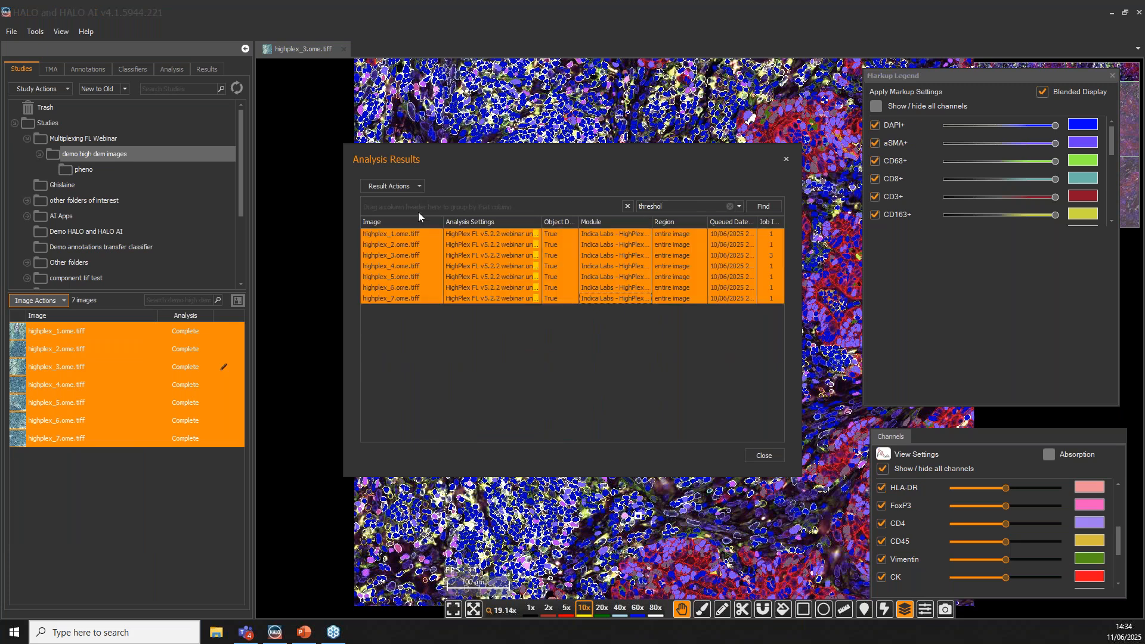
click(400, 186)
click(410, 233)
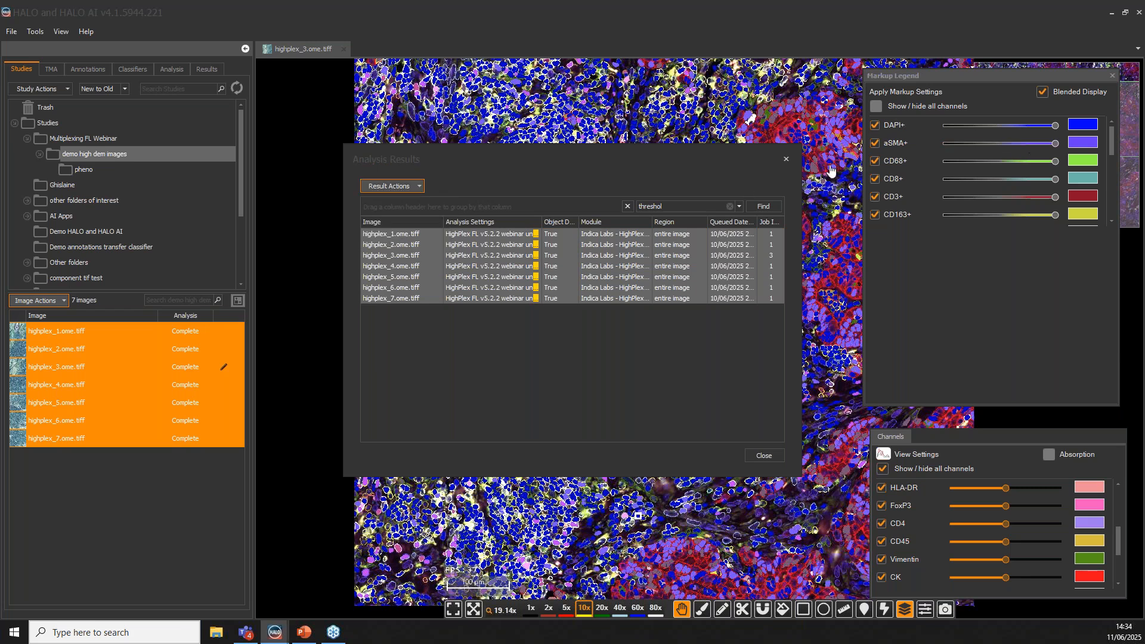
click(785, 161)
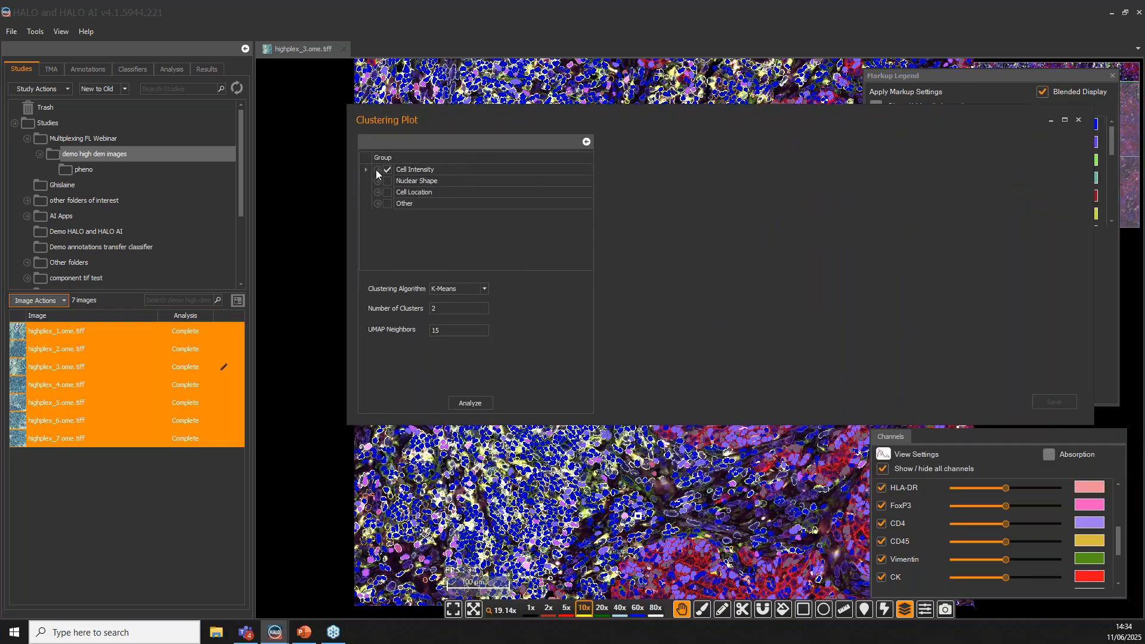
Review the feature groups, clustering algorithm and cluster number settings of the clustering plot and close it without analyzing
click(377, 170)
click(378, 170)
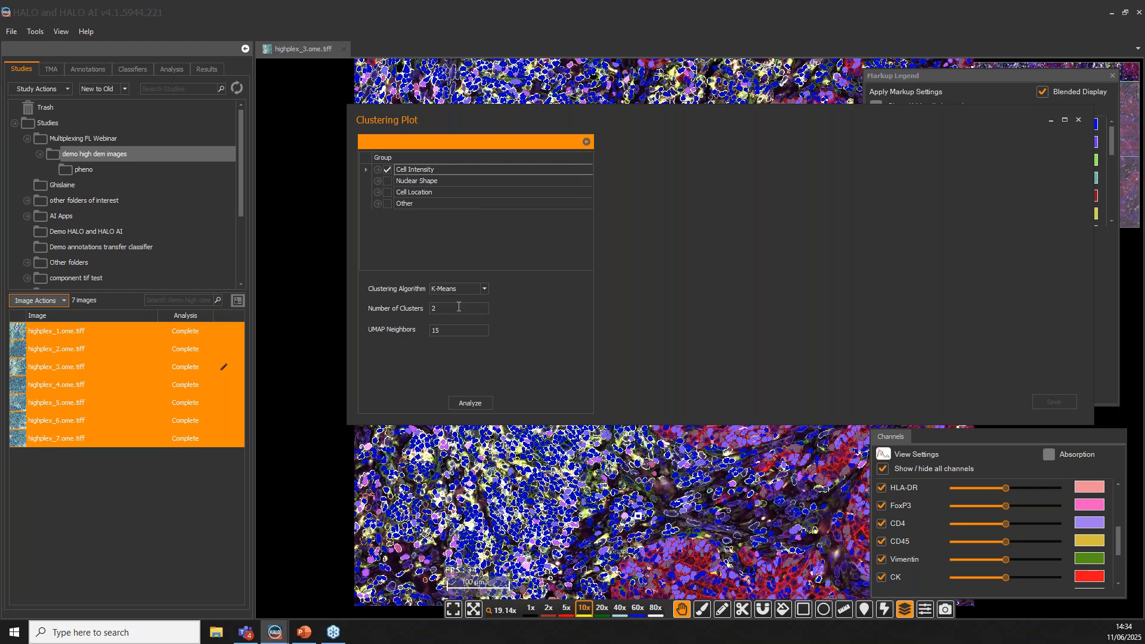
click(484, 288)
click(517, 298)
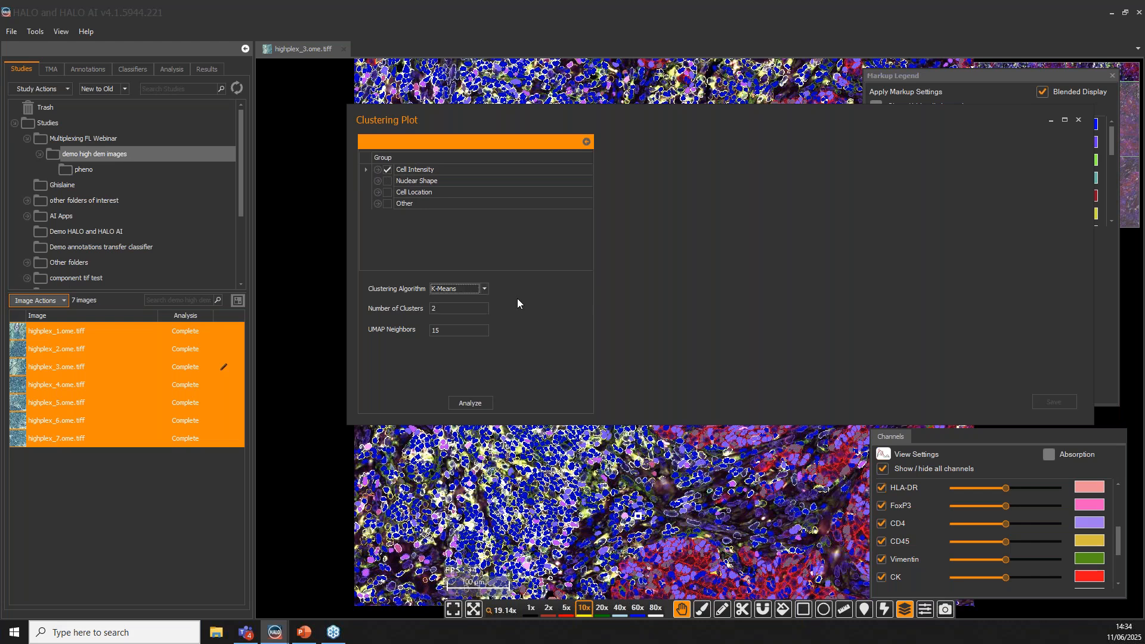
double_click(451, 310)
click(471, 289)
click(463, 308)
click(1080, 121)
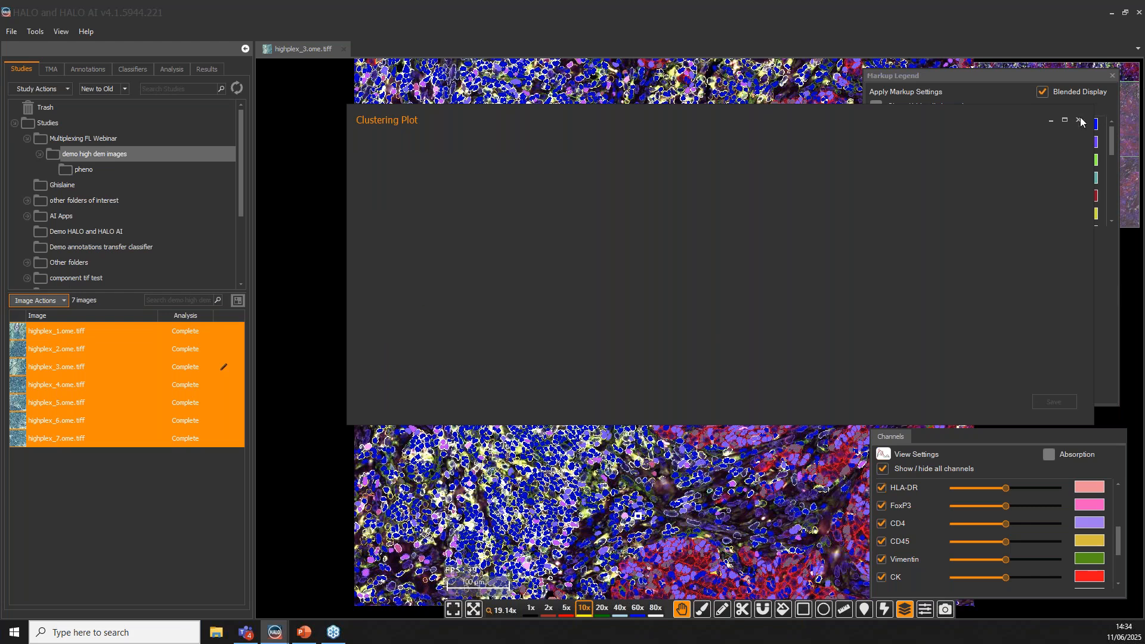
Open the K-Means result of highplex_3.ome.tiff with its clustering plot and switch back to the HighPlex FL v5.2.2 webinar result
click(134, 112)
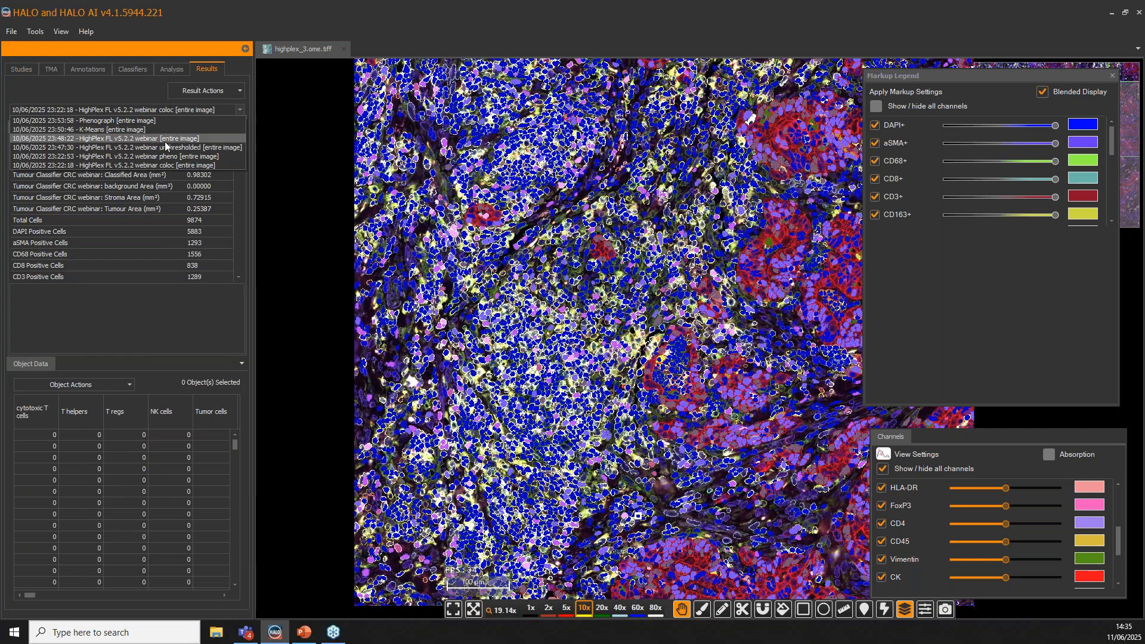
click(145, 129)
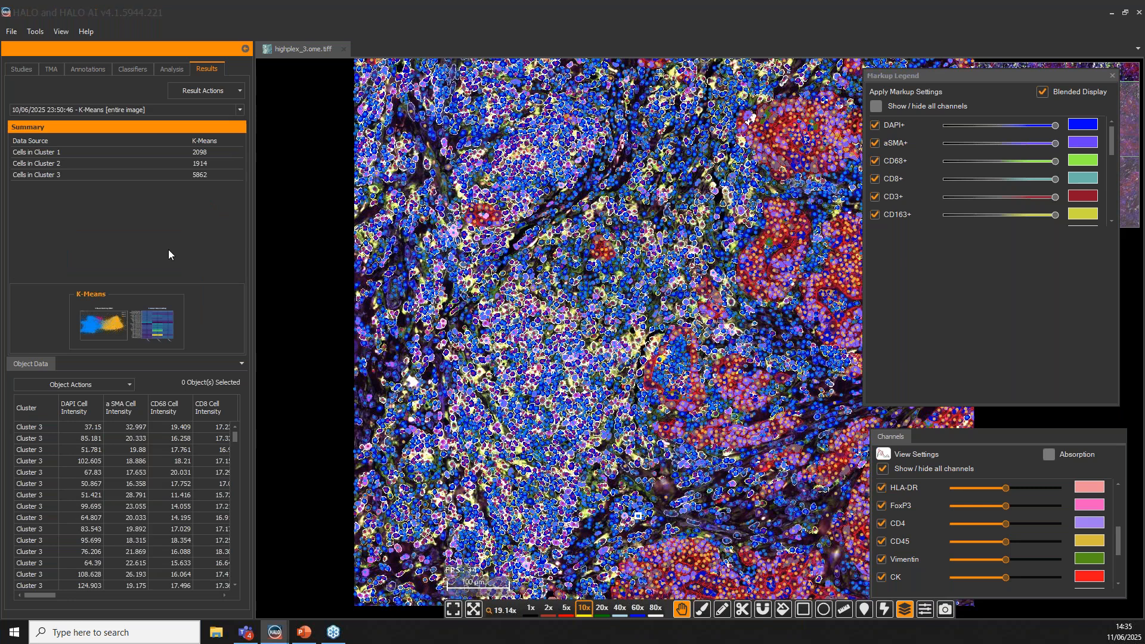
click(123, 109)
click(123, 139)
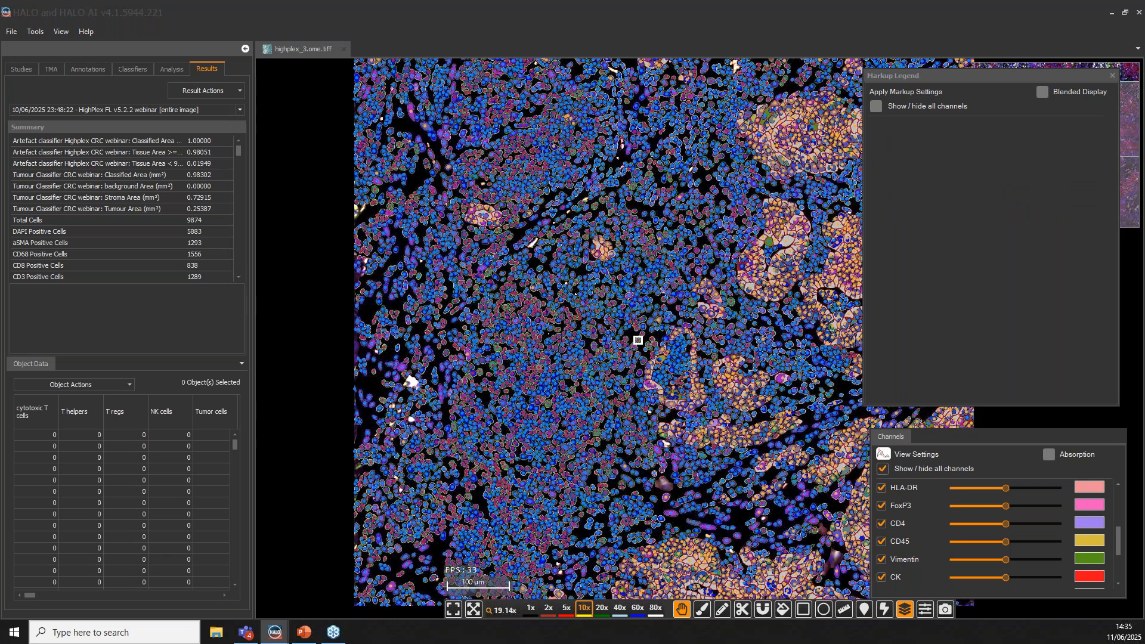
Restore the main window to a smaller size, place the clustering plot beside it and enlarge the plot to show the whole UMAP
drag(725, 79, 992, 113)
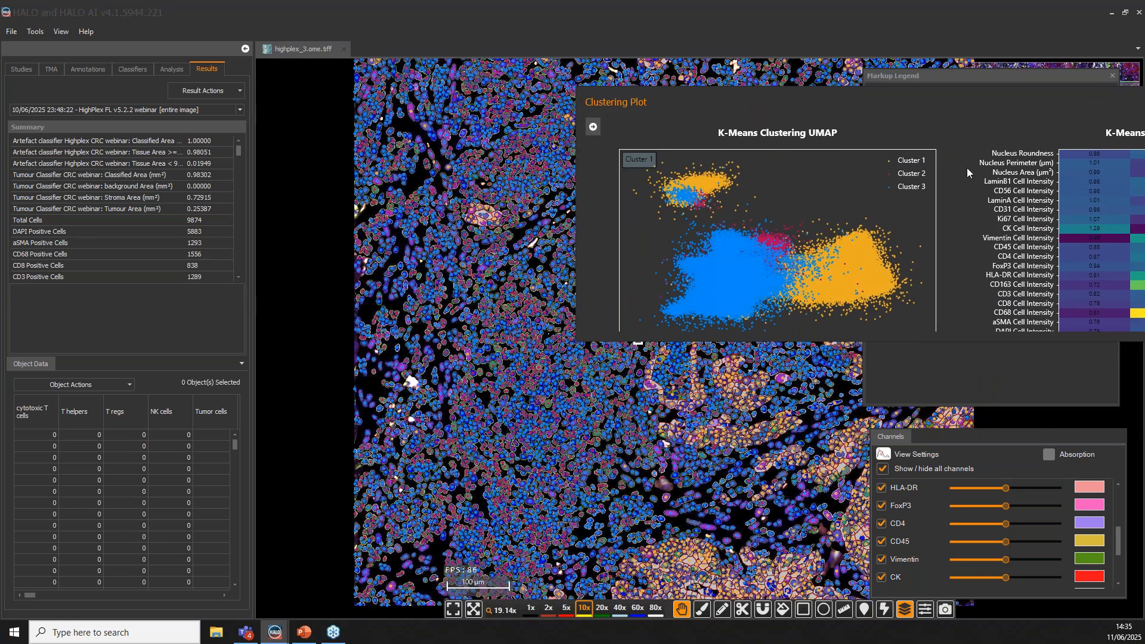
click(997, 14)
double_click(997, 14)
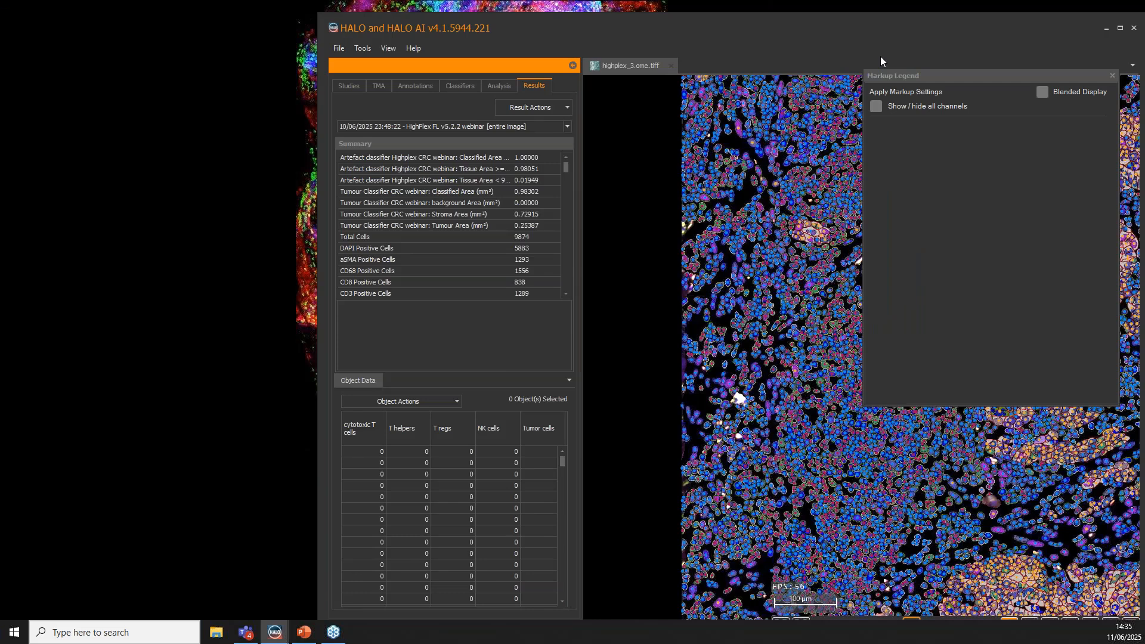
drag(880, 56, 580, 64)
drag(661, 37, 660, 17)
drag(858, 100, 948, 59)
scroll(922, 239, down, 1)
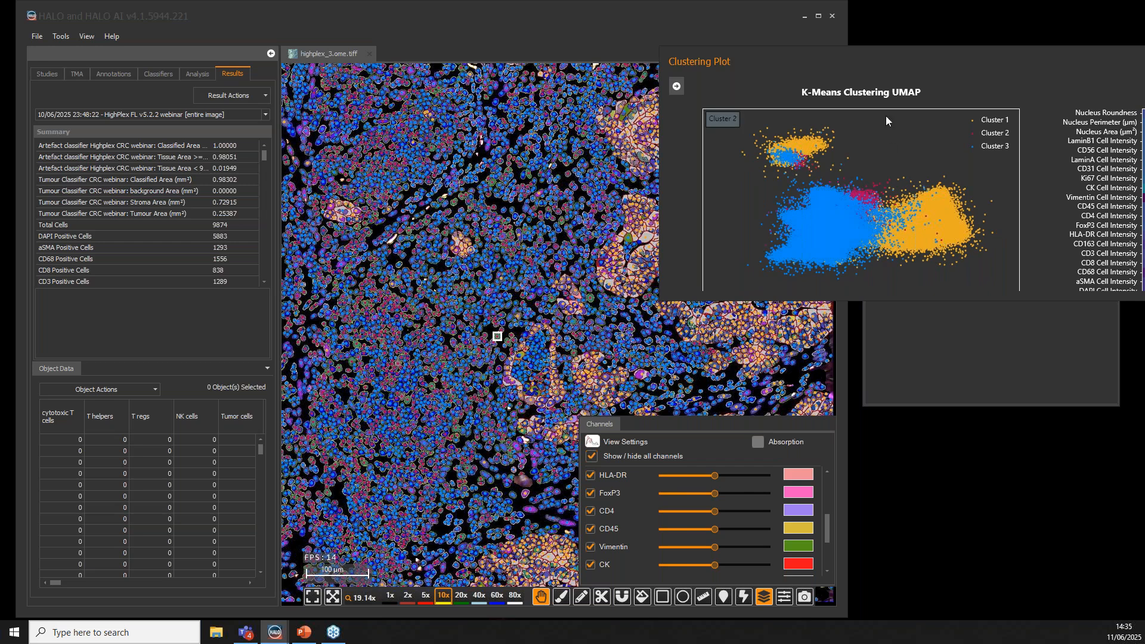
drag(876, 301, 874, 390)
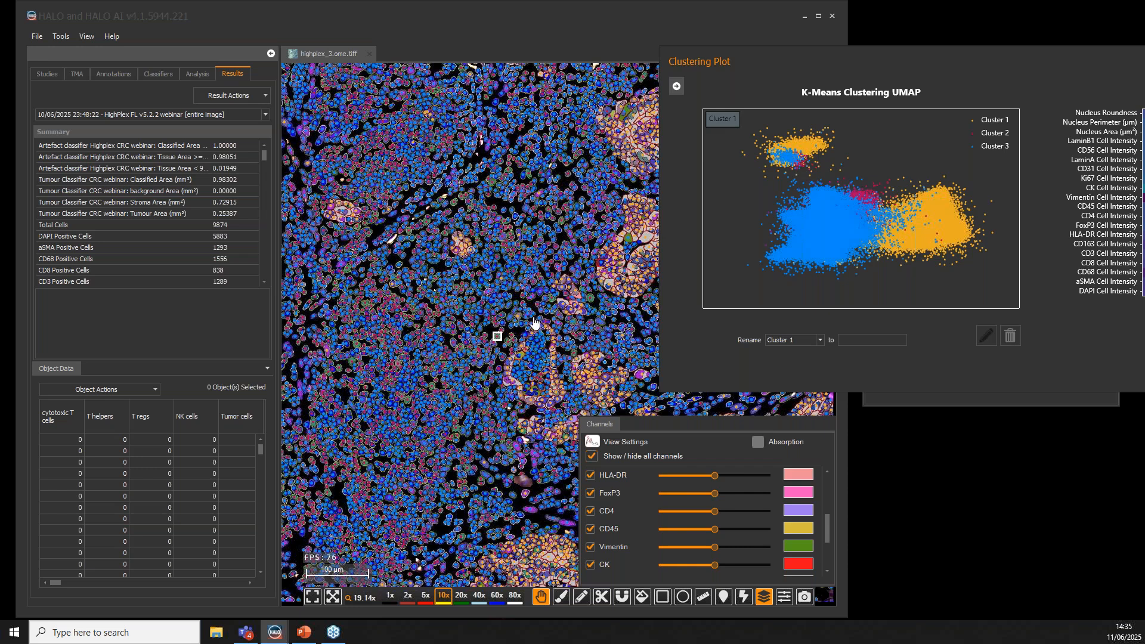
Uncover the image to inspect the cluster markup over the whole tissue, and dock the Markup Legend with the Channels
drag(779, 73, 959, 73)
click(681, 223)
scroll(680, 222, down, 3)
scroll(681, 226, down, 3)
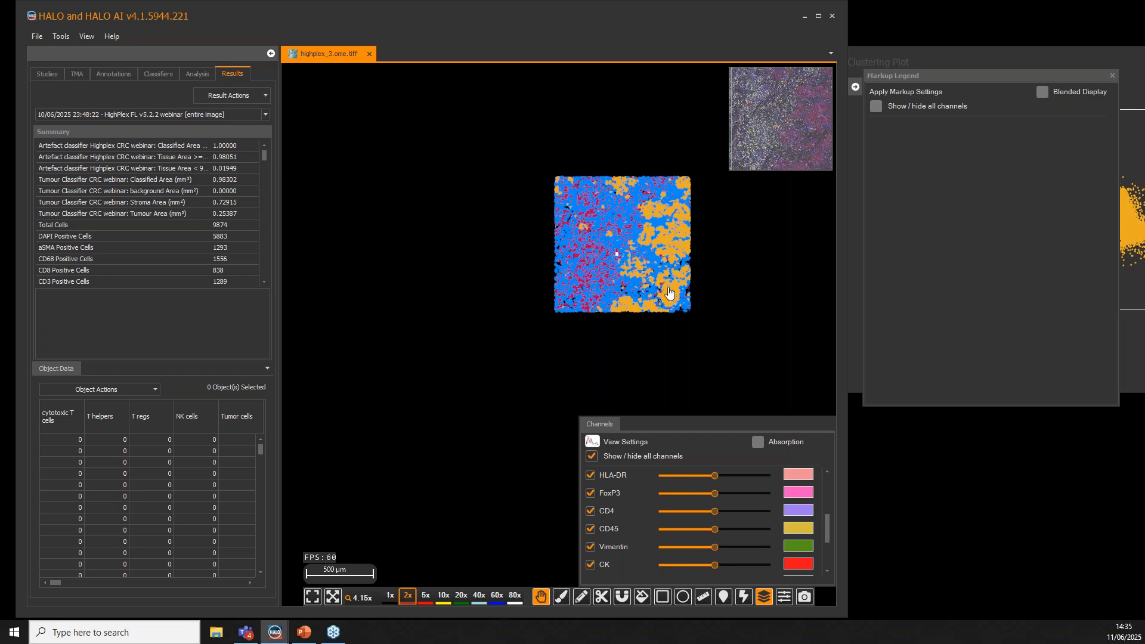
scroll(625, 273, up, 2)
scroll(625, 273, up, 1)
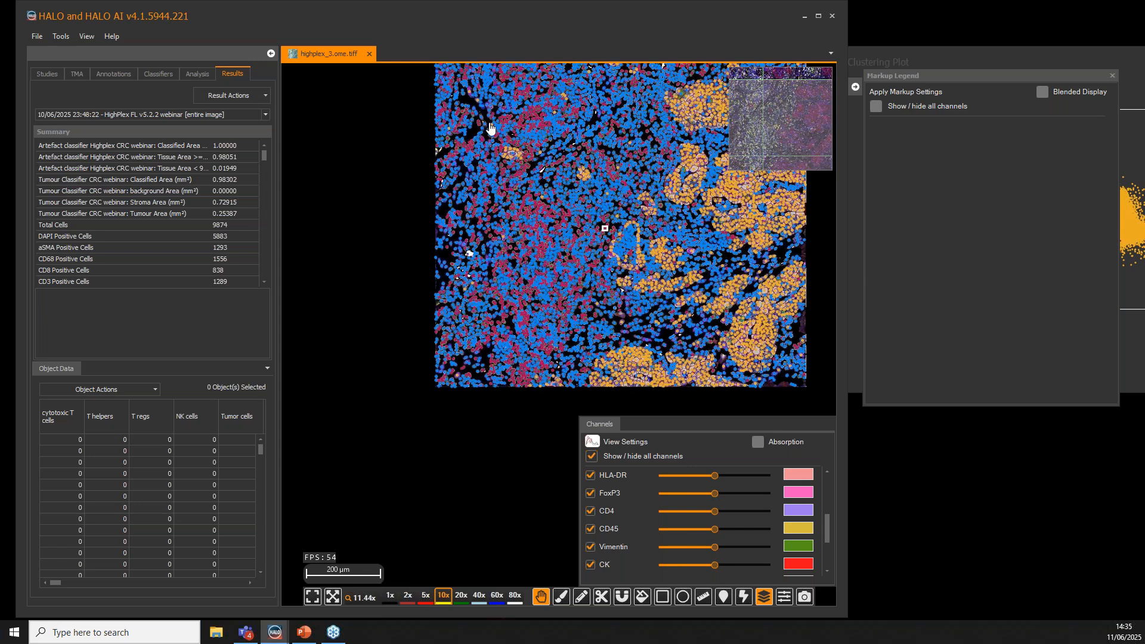
drag(924, 75, 918, 280)
click(1106, 280)
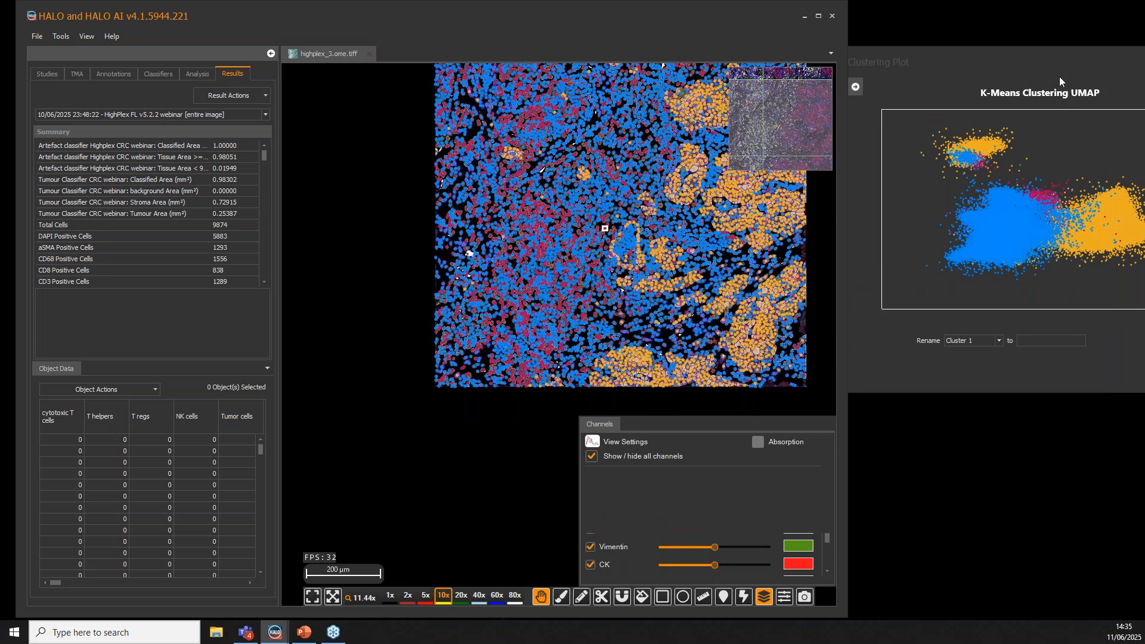
Examine the CK and Vimentin intensities of Cluster 1 in the K-Means feature heatmap and compare them with the tissue markup
drag(1062, 74, 467, 159)
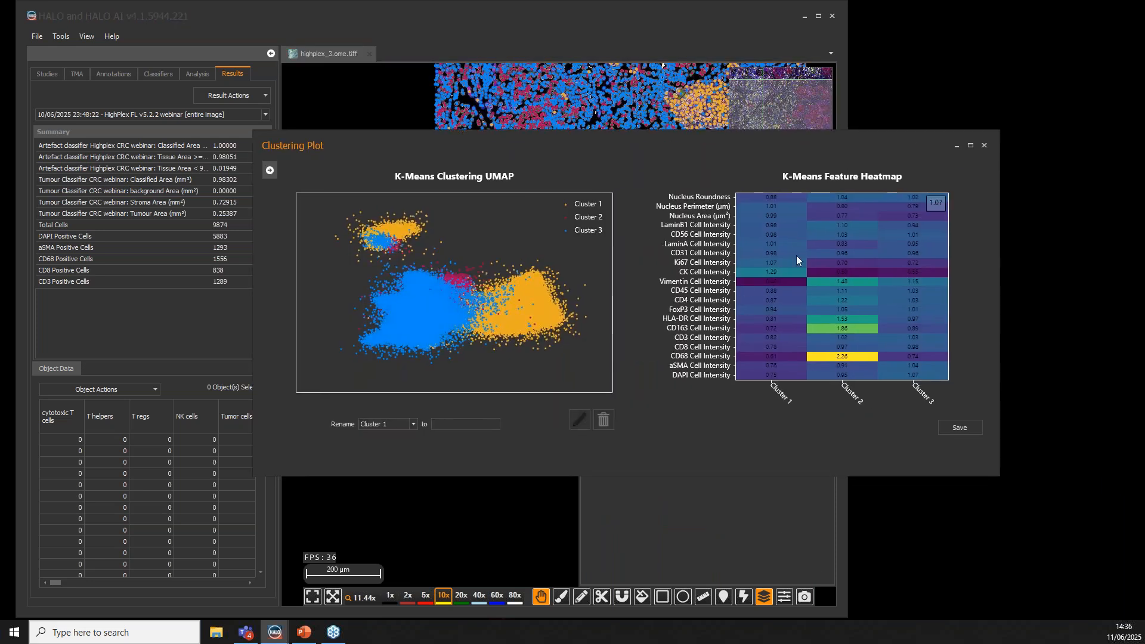
scroll(767, 275, up, 4)
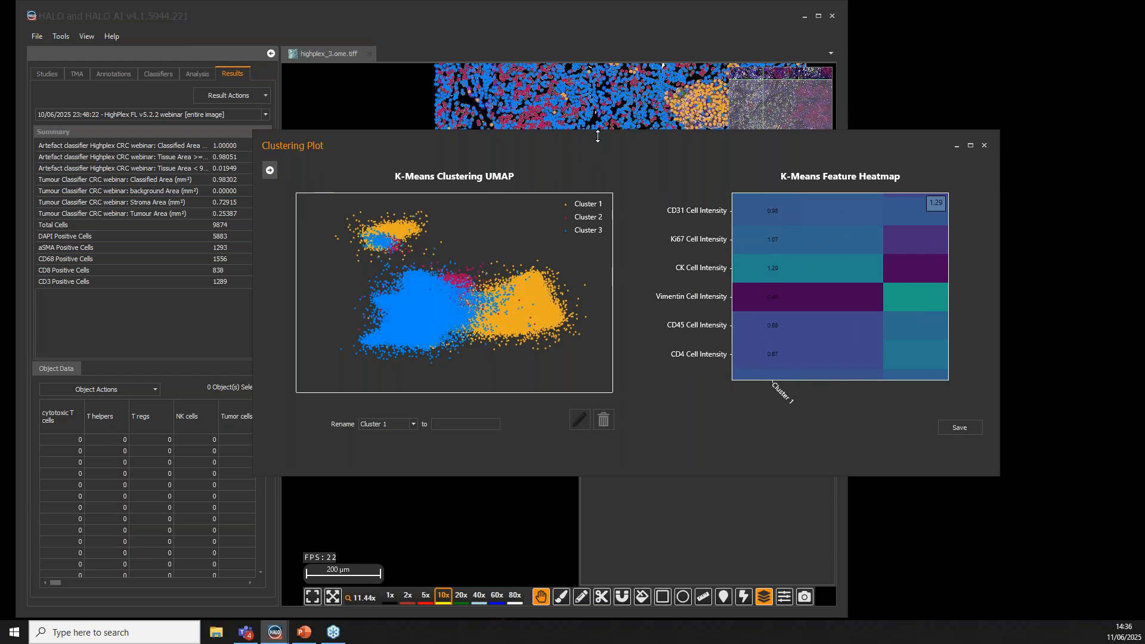
drag(632, 146, 963, 75)
click(519, 242)
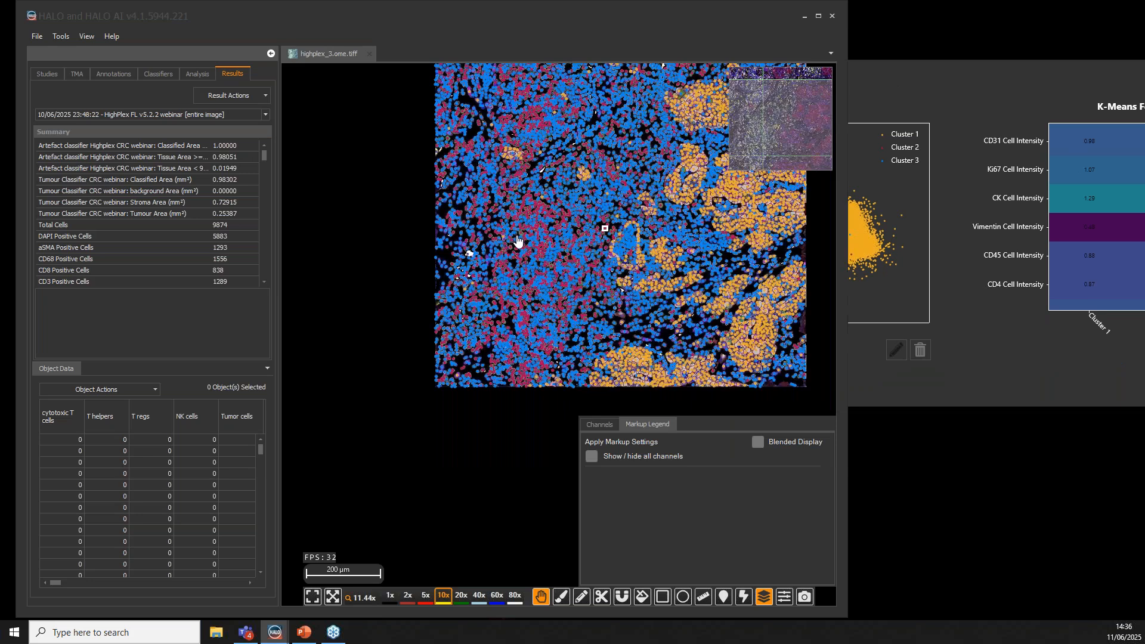
scroll(361, 287, up, 3)
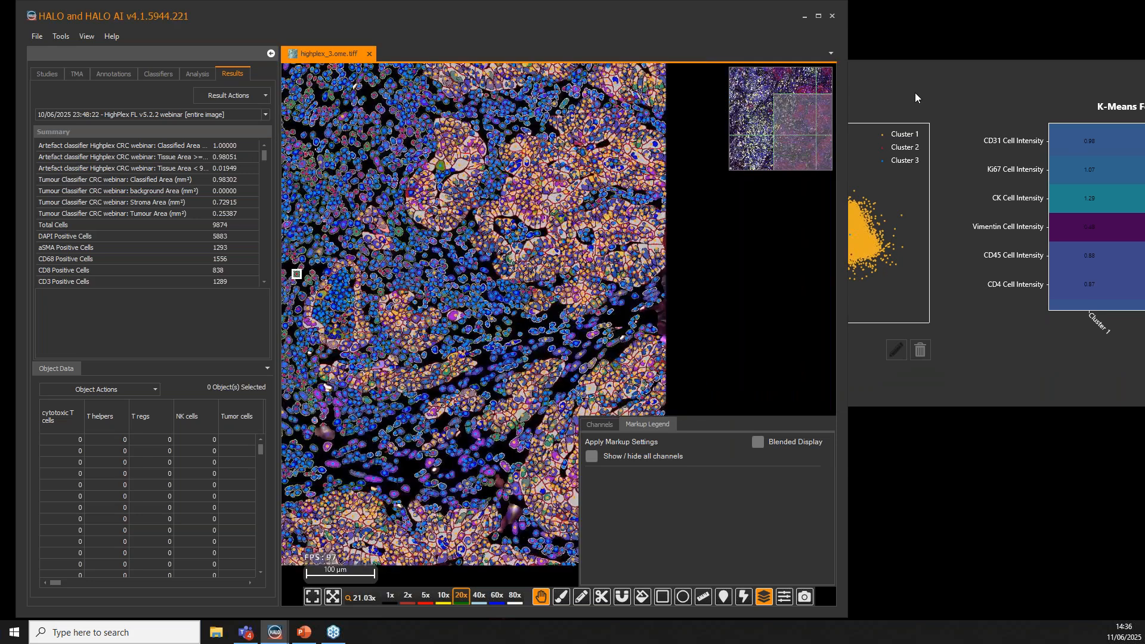
Draw a freehand region around the Cluster 1 cells in the UMAP and check the markup across the whole image
click(915, 92)
scroll(857, 253, up, 3)
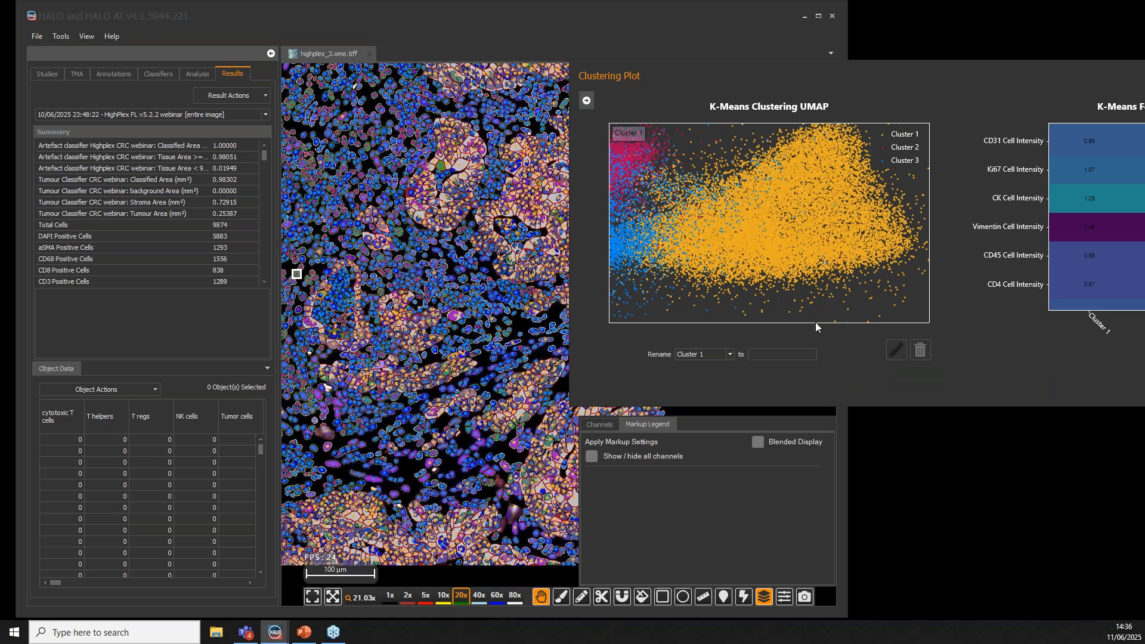
click(897, 352)
mouse_move(886, 169)
mouse_down()
mouse_move(884, 219)
mouse_move(871, 225)
mouse_up()
drag(759, 81, 923, 77)
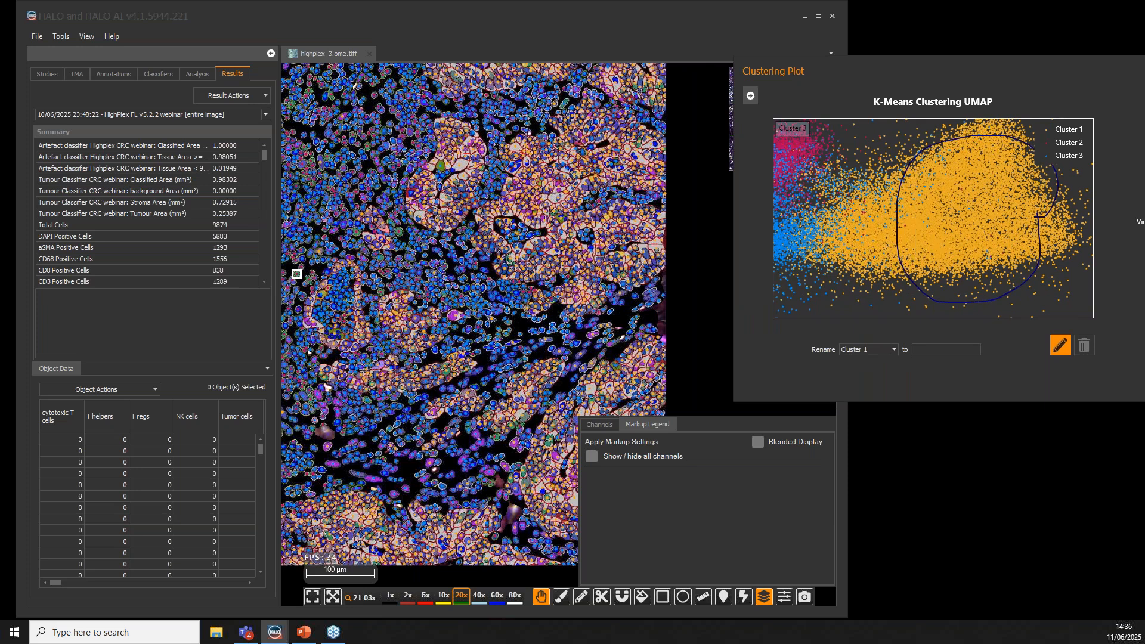
click(500, 287)
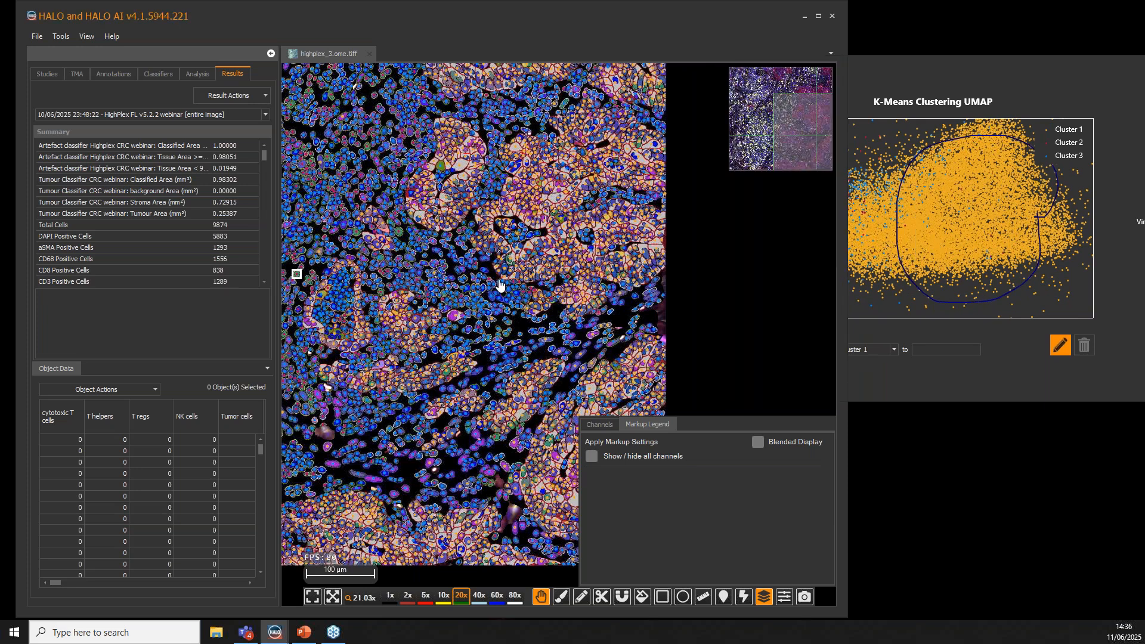
scroll(499, 287, down, 6)
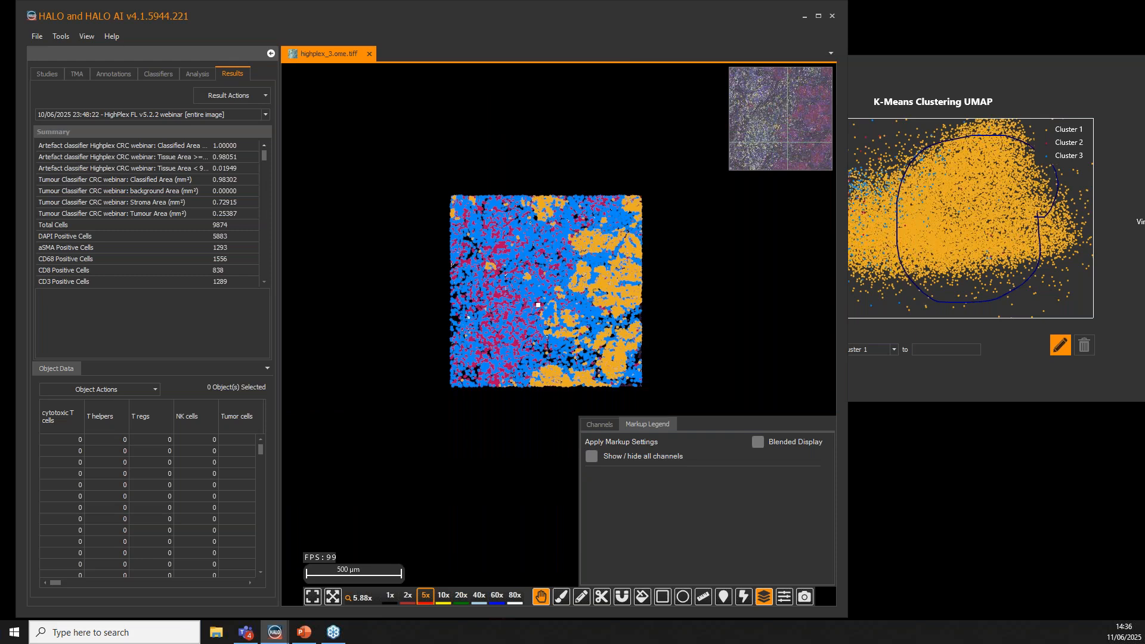
View the HighPlex FL v5.2.2 webinar unthresholded result and return to the HighPlex FL v5.2.2 webinar result
click(192, 115)
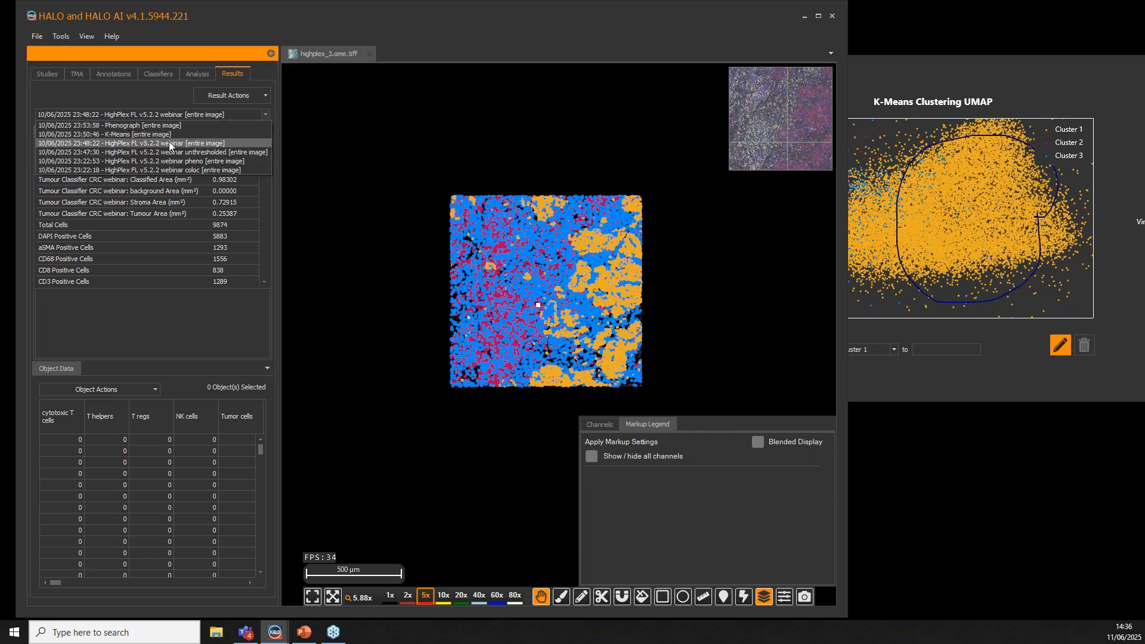
click(169, 143)
click(185, 116)
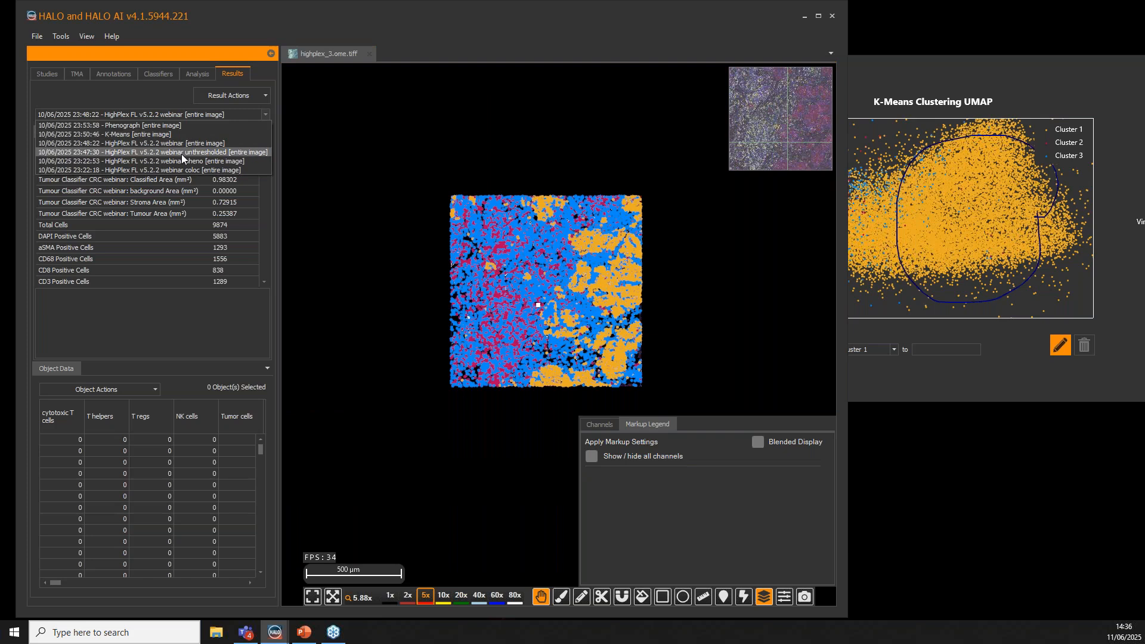
click(182, 153)
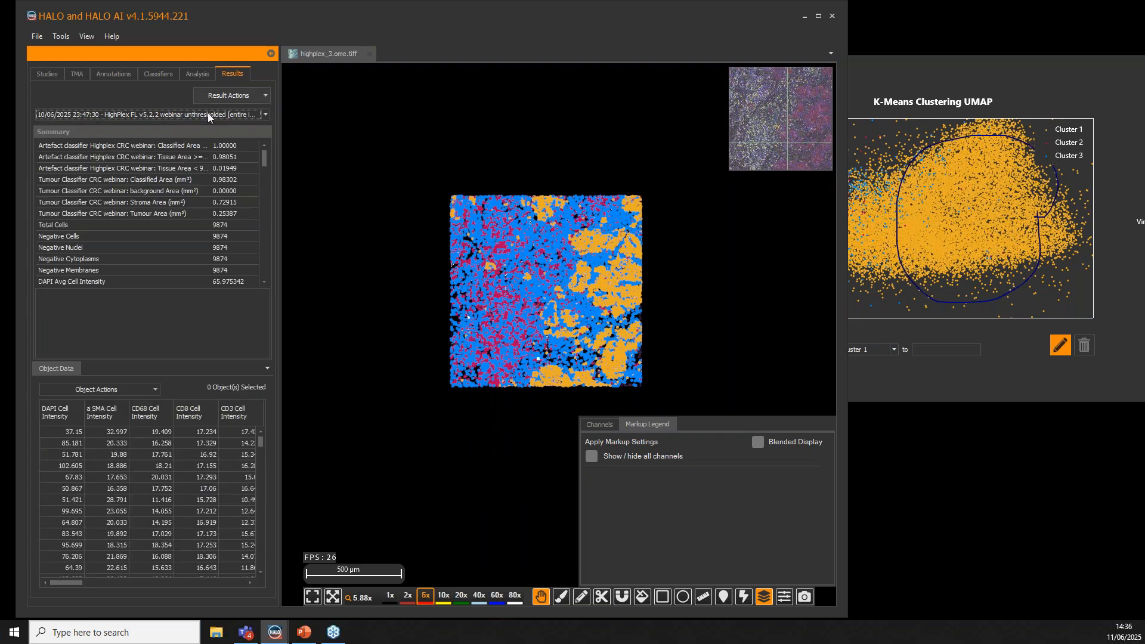
click(207, 113)
click(187, 141)
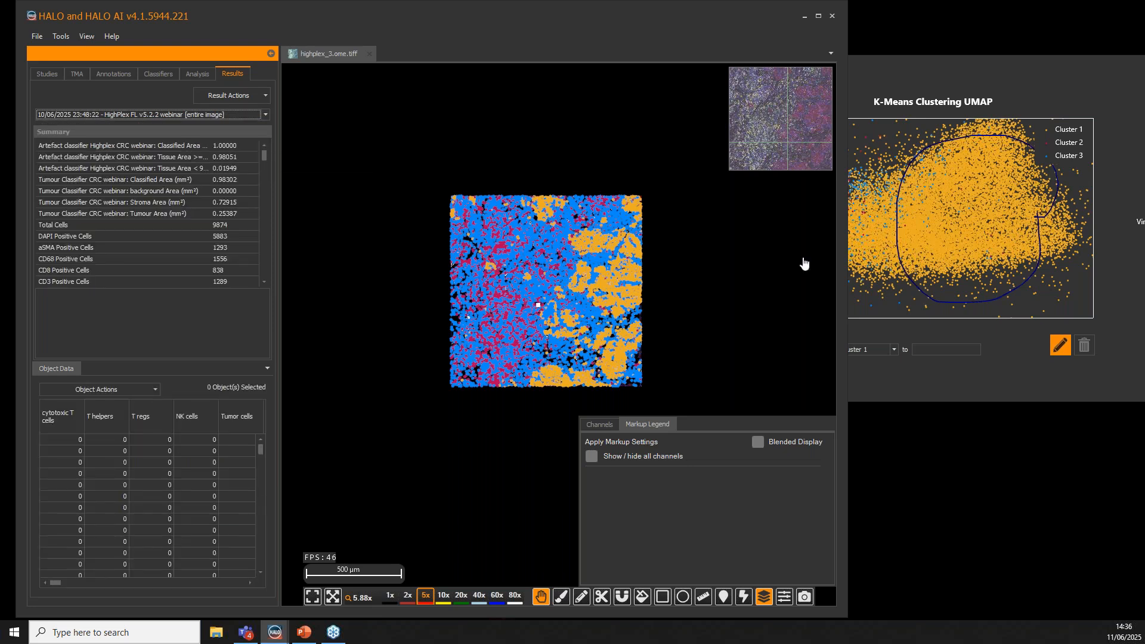
Delete the drawn UMAP region and close the clustering plot
click(1090, 345)
drag(1071, 83, 564, 116)
click(1041, 103)
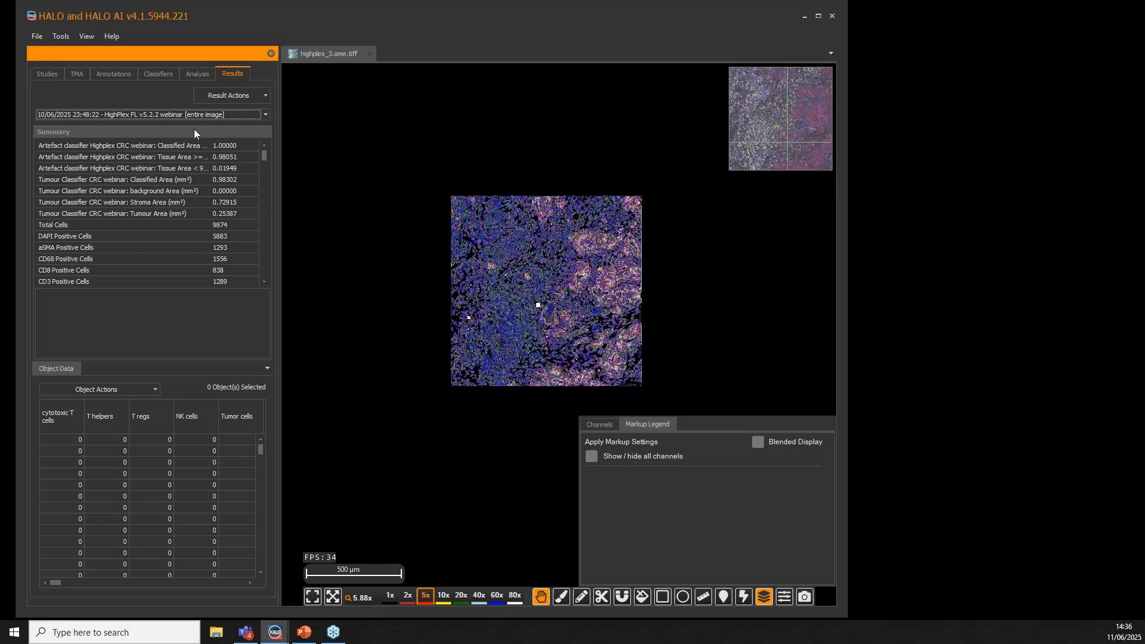
Display the K-Means result for highplex_3.ome.tiff
click(197, 114)
click(162, 133)
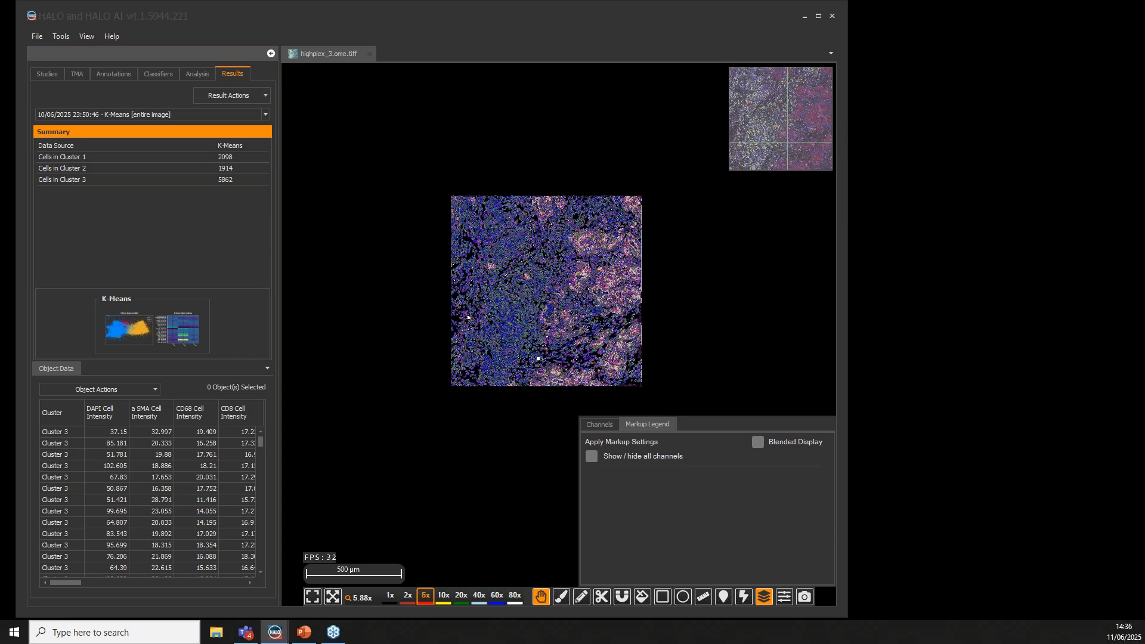
Open the K-Means clustering plot, draw a freehand region within the orange cluster in the UMAP, and uncover the image
click(376, 158)
double_click(138, 328)
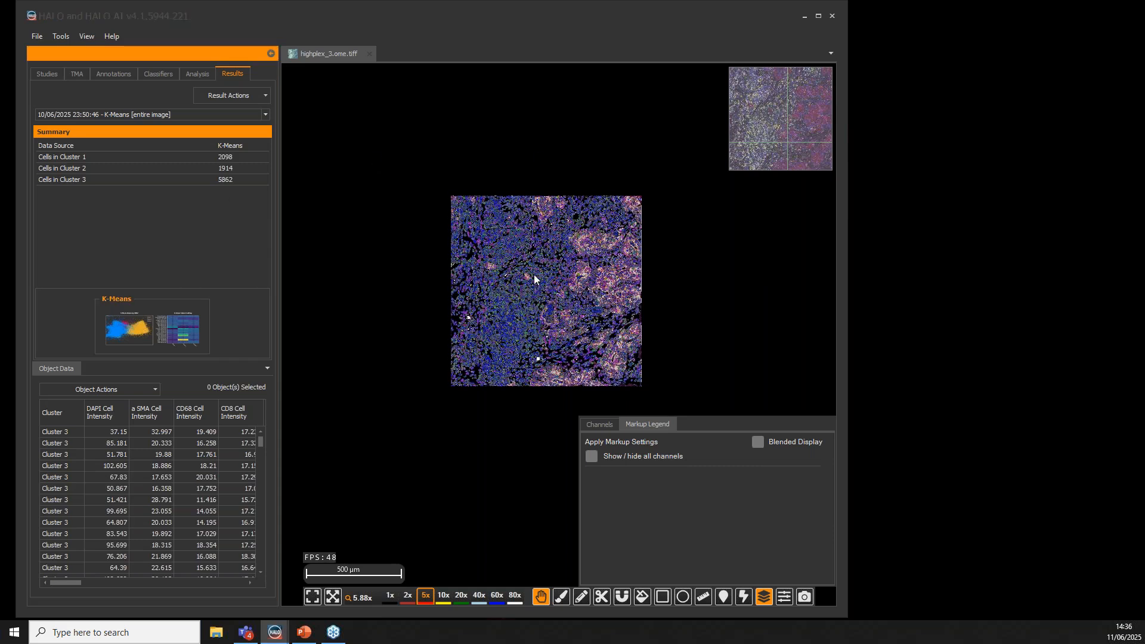
drag(1022, 191, 779, 84)
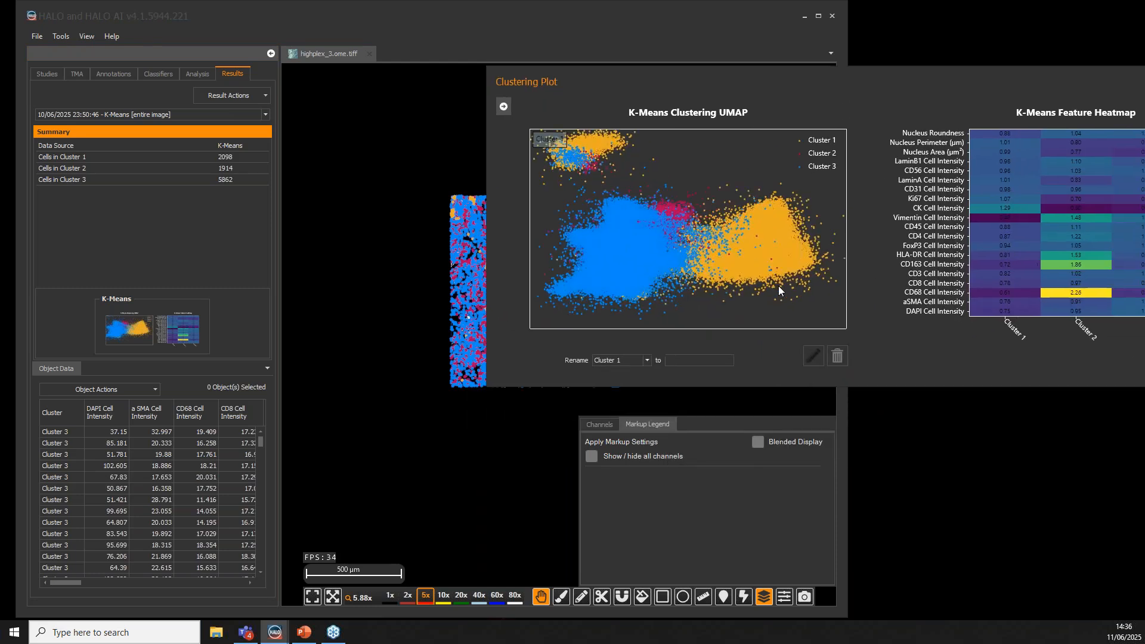
scroll(778, 284, up, 4)
click(813, 356)
mouse_move(824, 249)
mouse_down()
mouse_move(686, 225)
mouse_move(829, 255)
mouse_move(817, 252)
mouse_up()
mouse_move(708, 95)
mouse_down()
mouse_move(993, 94)
mouse_move(903, 116)
mouse_move(868, 267)
mouse_move(880, 304)
mouse_up()
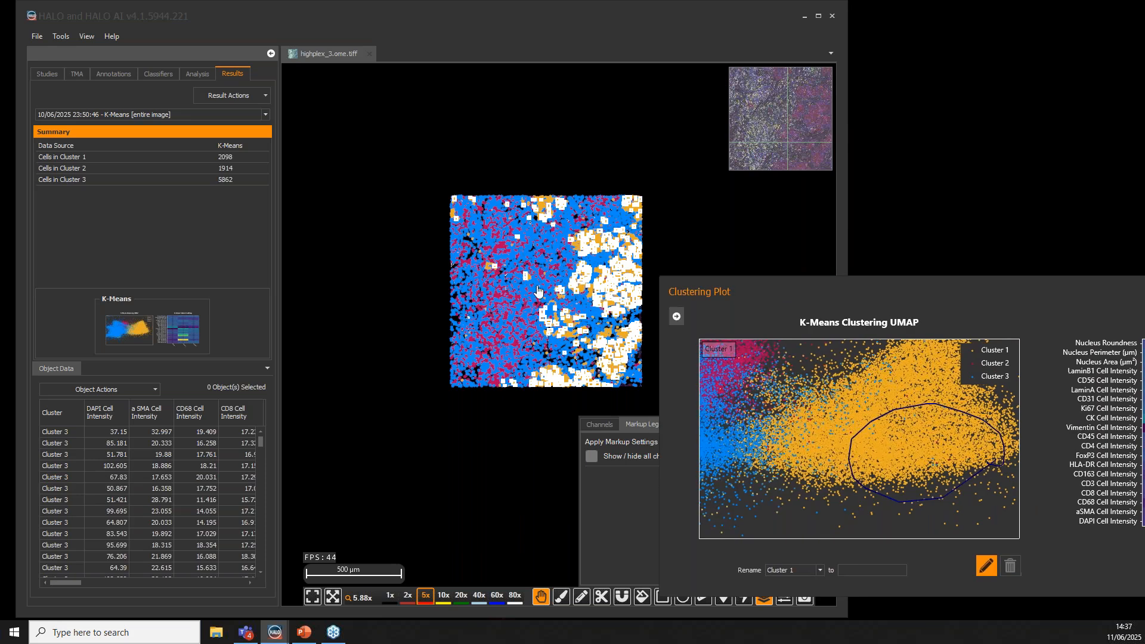
Hide the analysis markup to compare the selected cells with the tissue staining, and enlarge the overview thumbnail
click(537, 291)
scroll(623, 301, up, 2)
scroll(623, 301, up, 1)
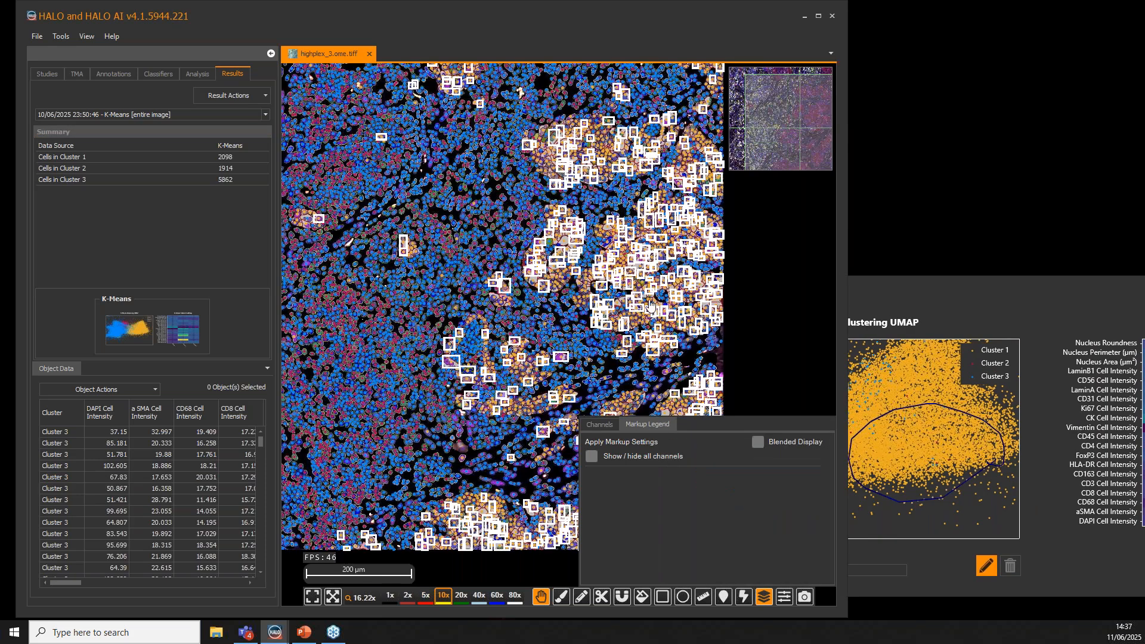
scroll(659, 310, up, 1)
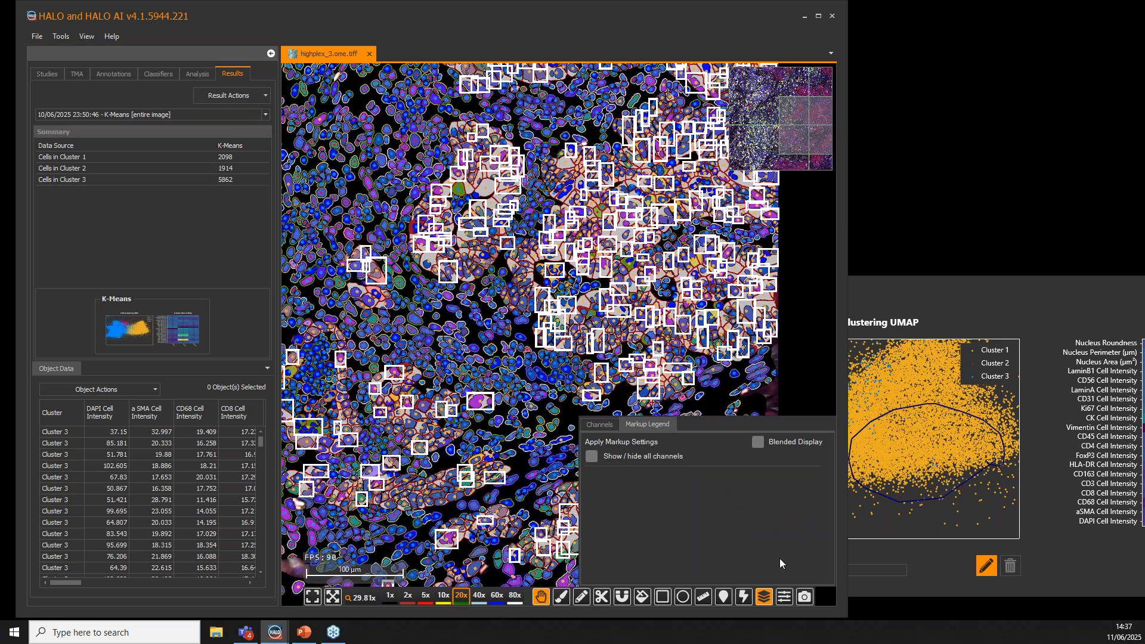
click(765, 598)
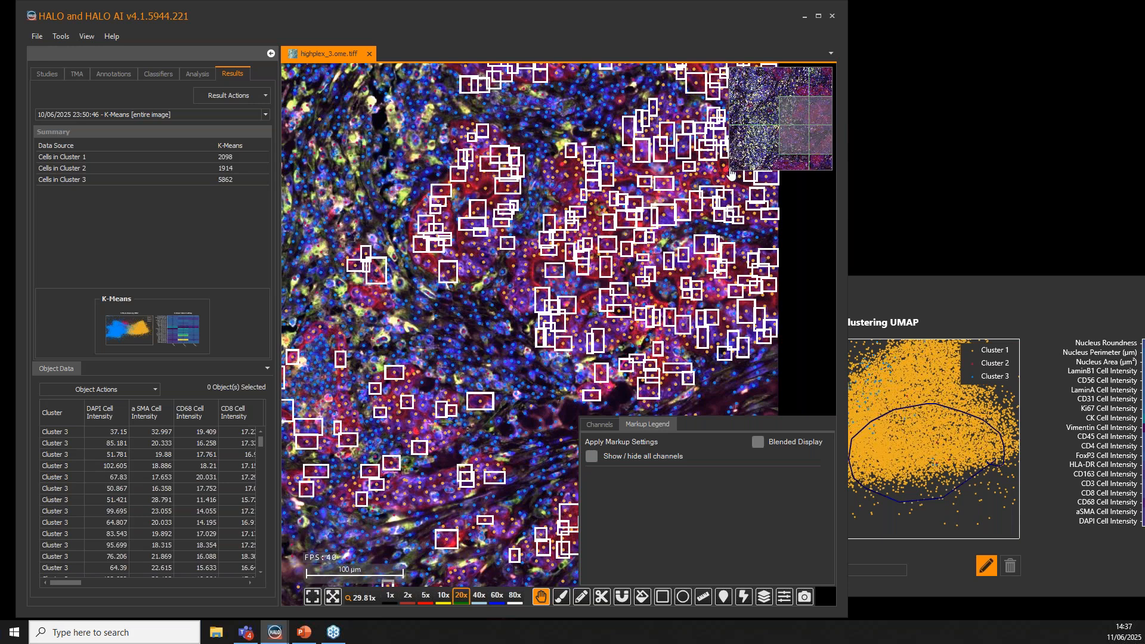
drag(735, 165, 639, 261)
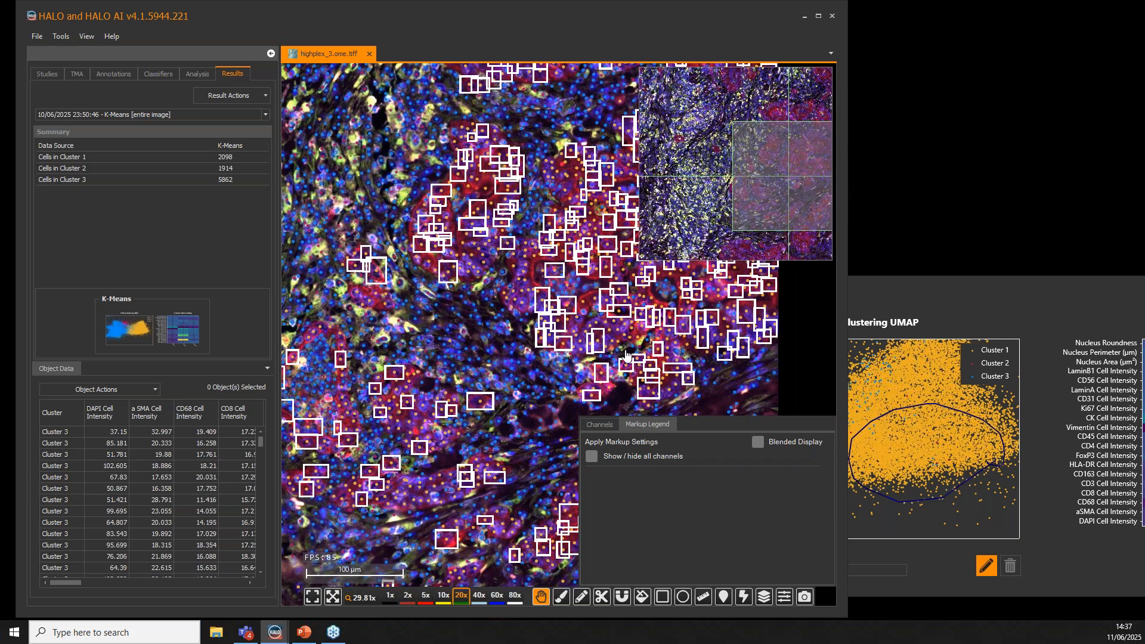
scroll(608, 344, down, 1)
scroll(609, 344, down, 3)
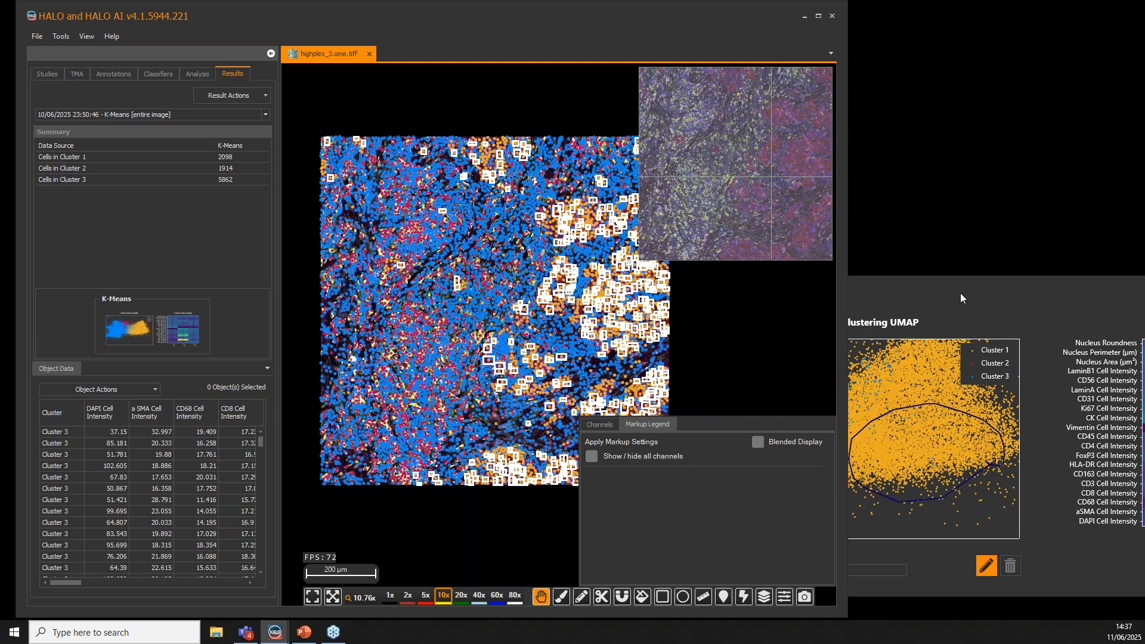
Rename Cluster 1 to tumor cells in the K-Means clustering plot and close the plot
drag(960, 293, 673, 97)
click(593, 374)
text(tumor c)
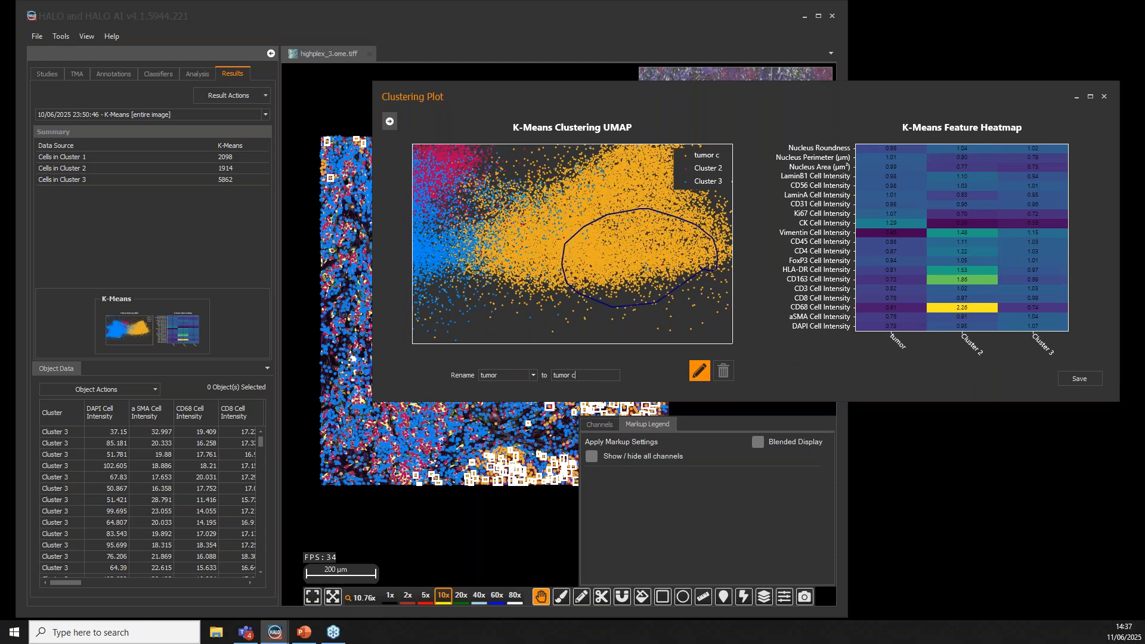
text(ells)
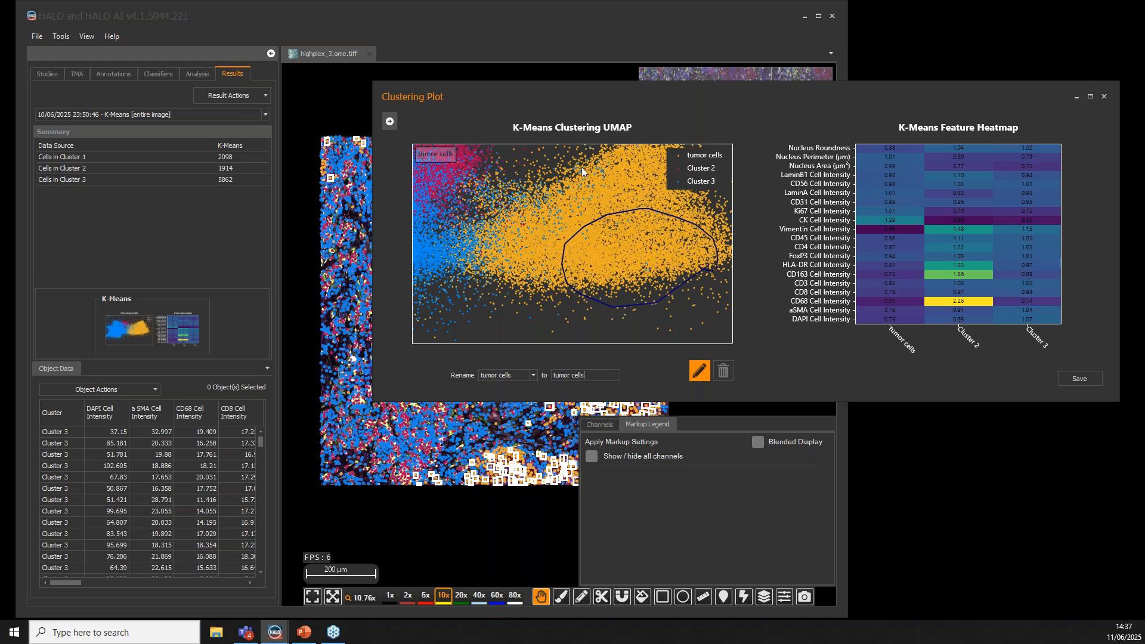
click(1104, 97)
Display the Phenograph result for highplex_3.ome.tiff and maximize the application window
click(236, 115)
click(236, 126)
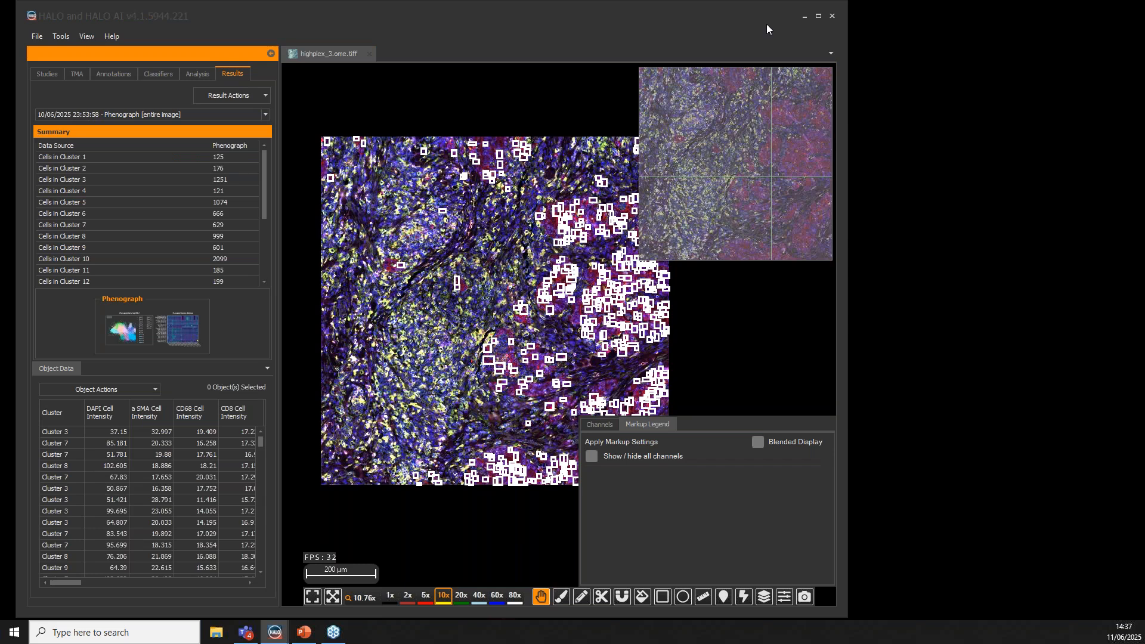
click(819, 20)
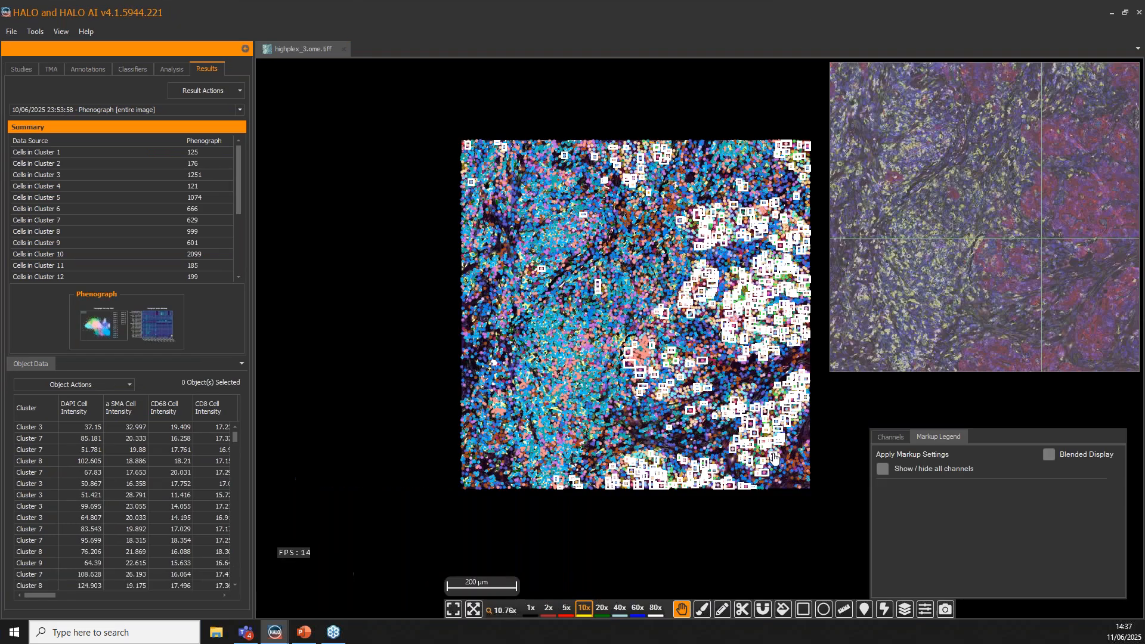
Examine the Phenograph clustering UMAP and feature heatmap, and return to the image
click(792, 462)
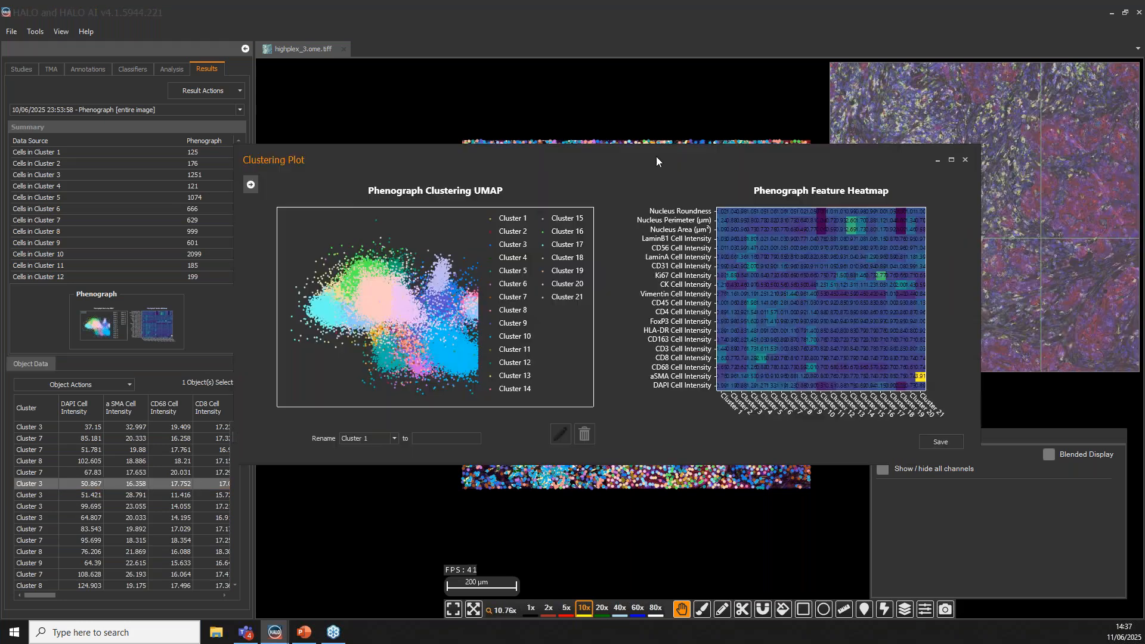
drag(656, 156, 578, 258)
mouse_move(331, 409)
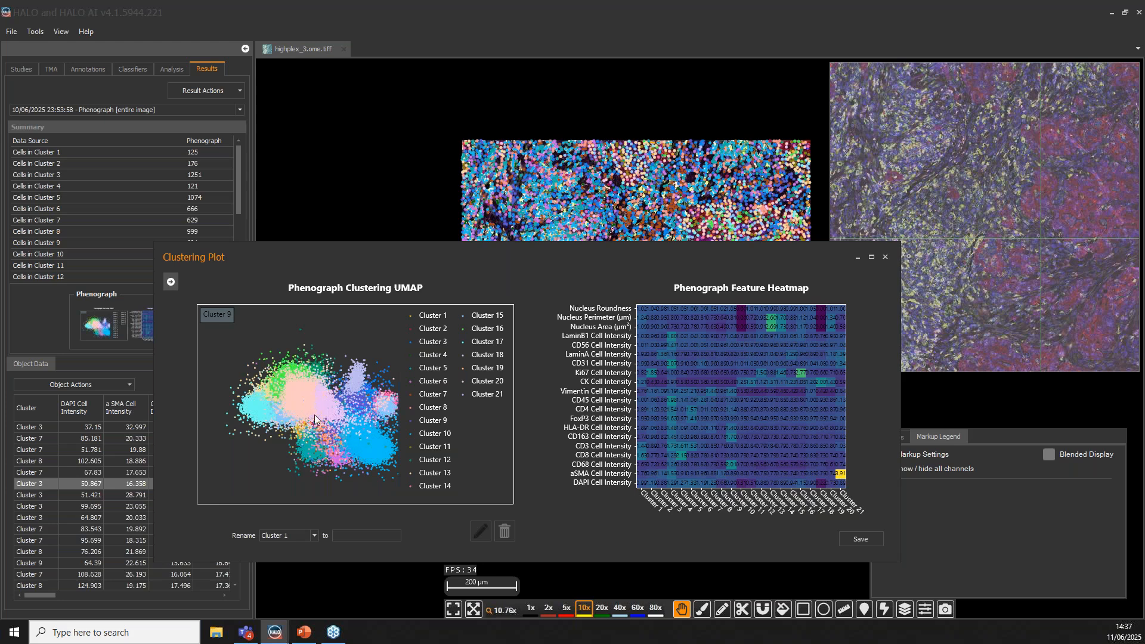
scroll(313, 386, down, 2)
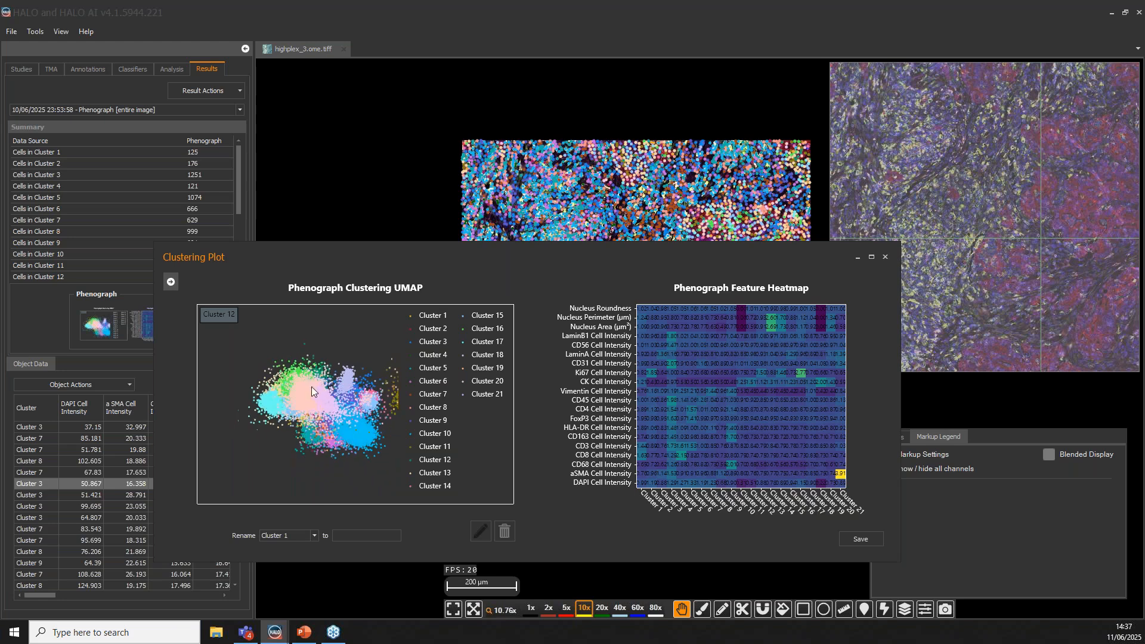
drag(479, 263, 531, 537)
click(775, 336)
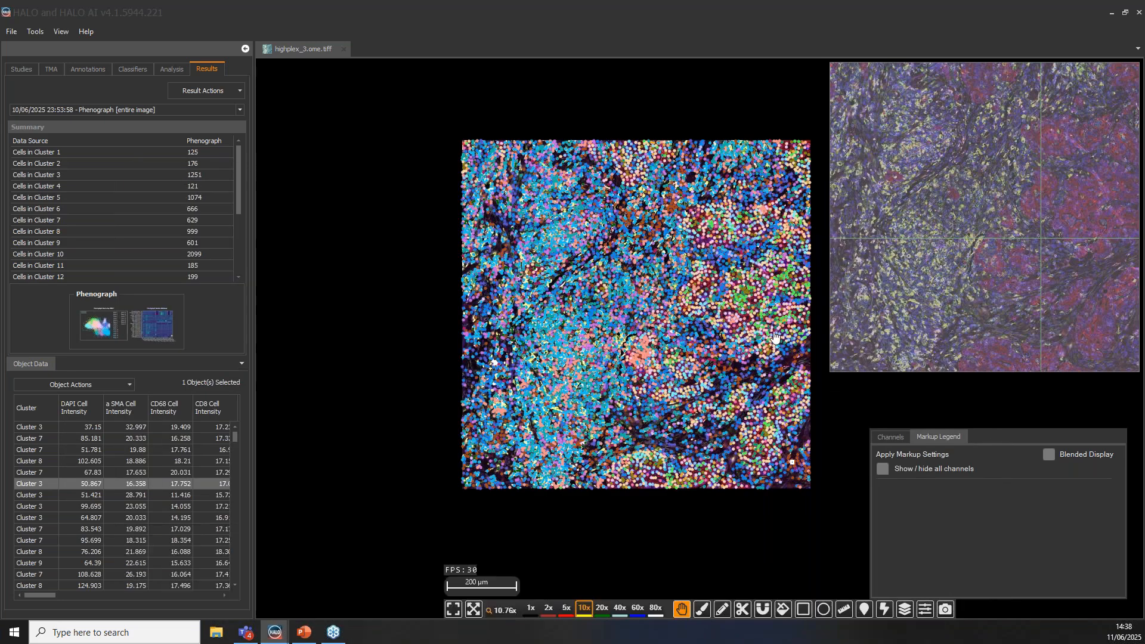
Examine the tissue regions across the whole highplex_3.ome.tiff image
scroll(775, 334, down, 3)
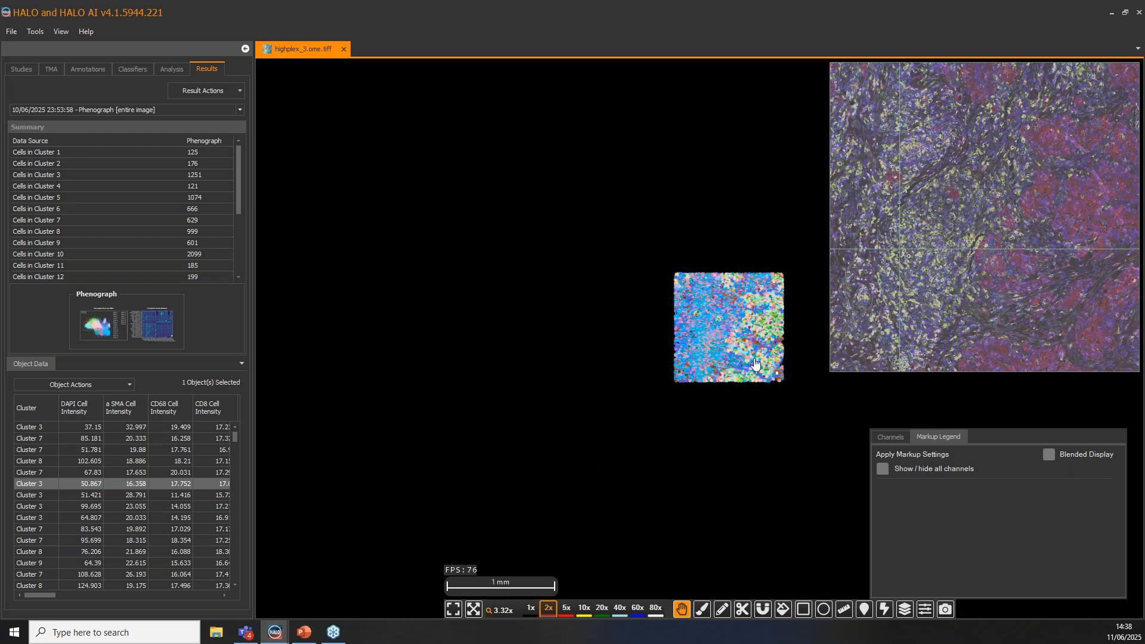
scroll(622, 383, down, 2)
scroll(660, 373, up, 5)
drag(761, 351, 628, 342)
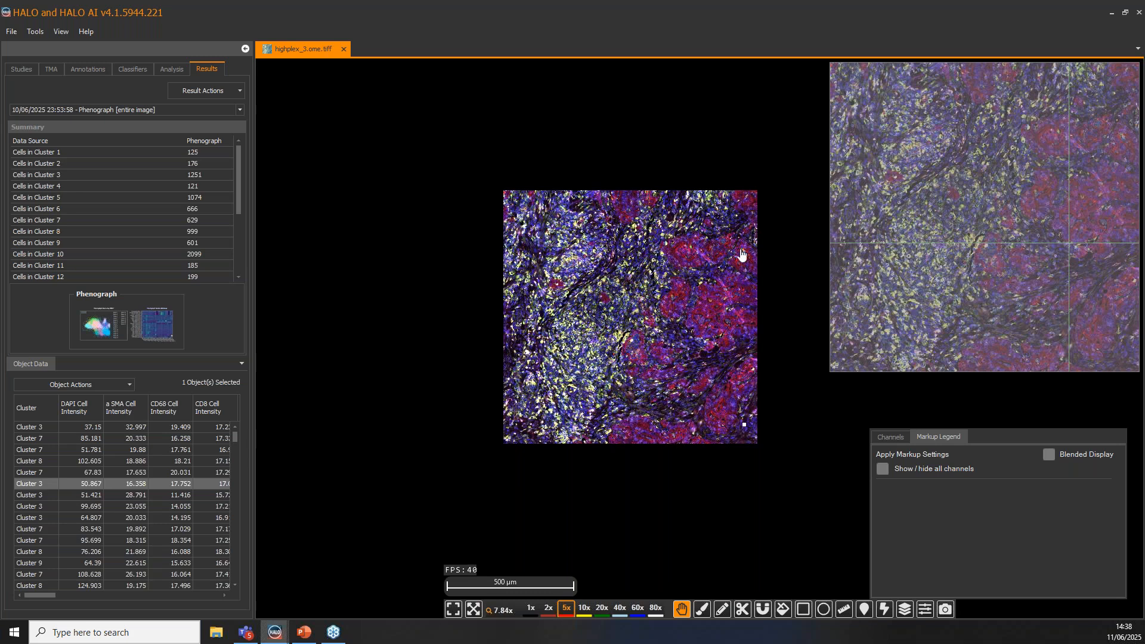
scroll(669, 301, up, 2)
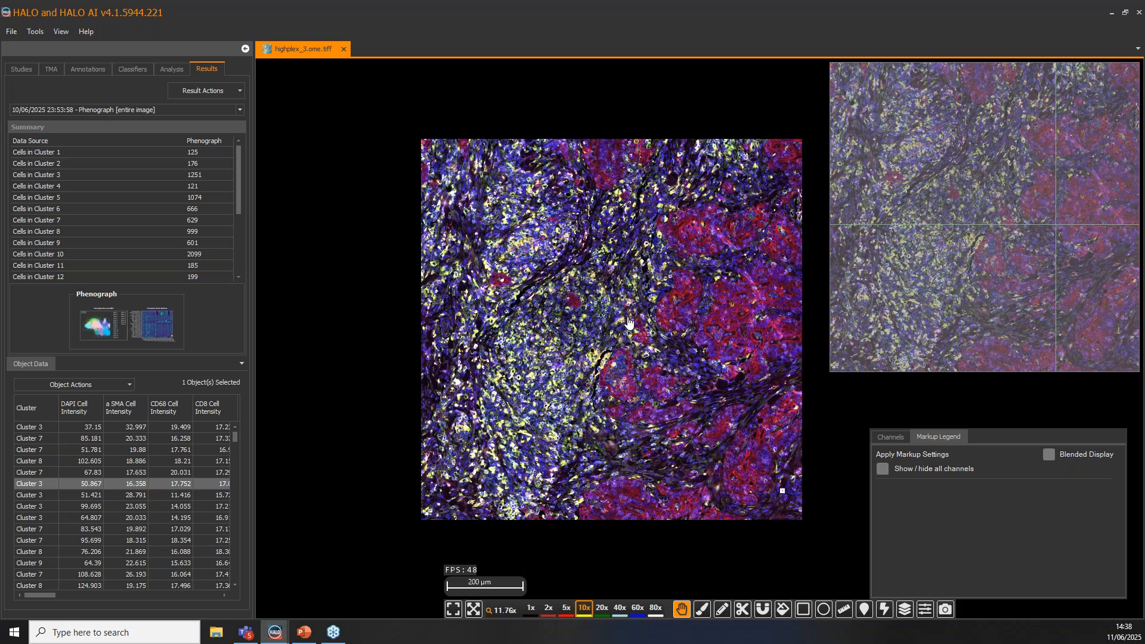
drag(628, 323, 657, 328)
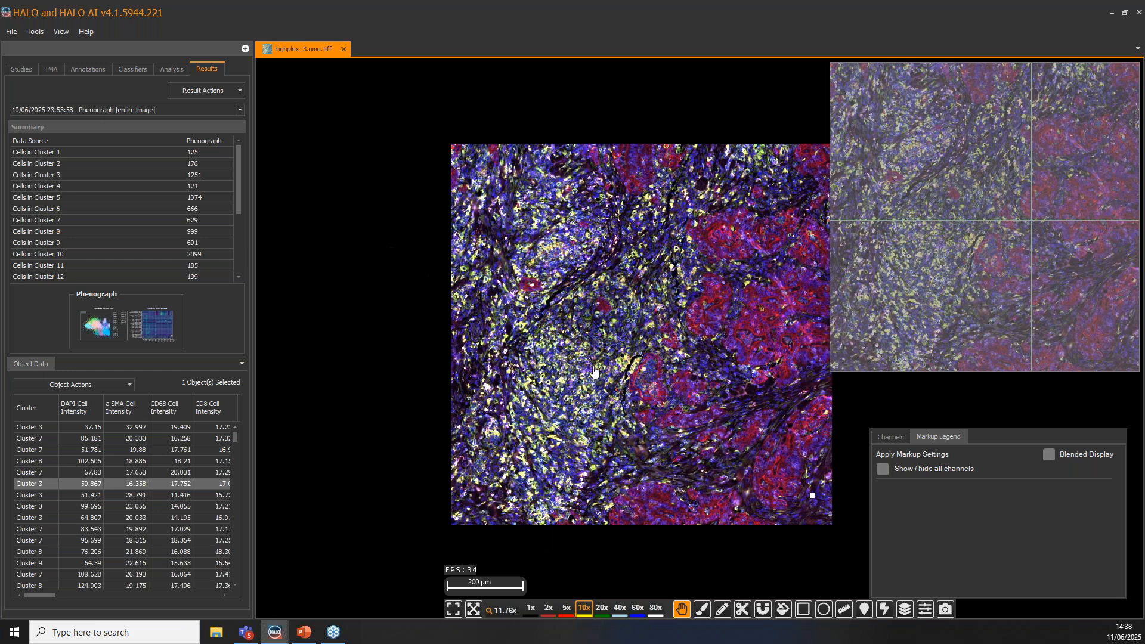
drag(614, 355, 524, 327)
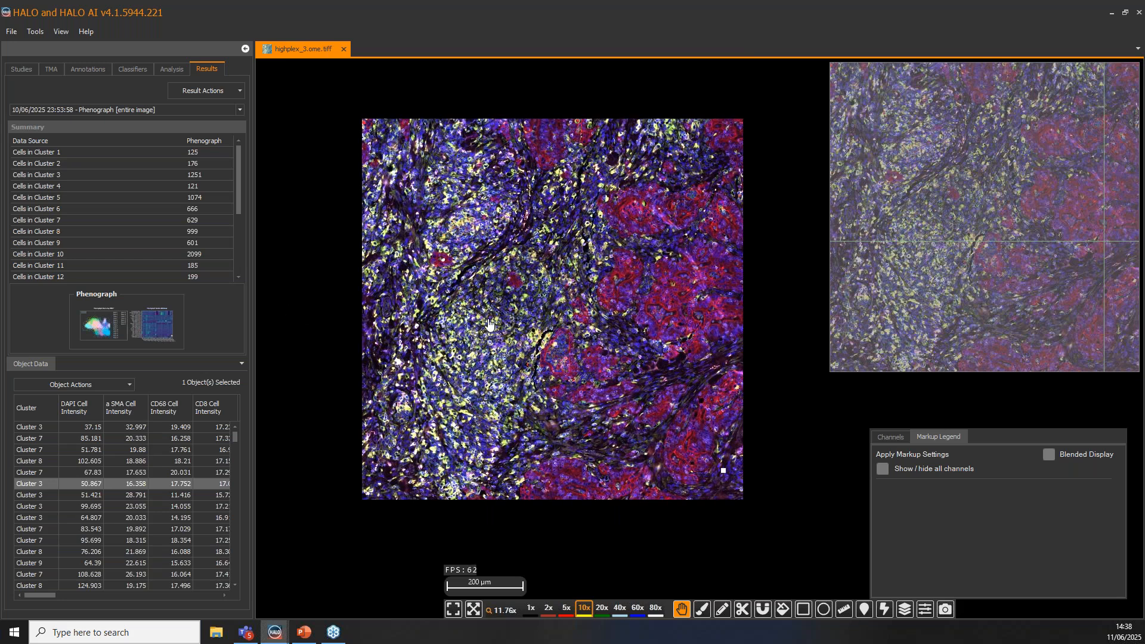
Open highplex_CRC_3.tif from the pheno folder under demo high dem images and go to the classifier settings
click(123, 70)
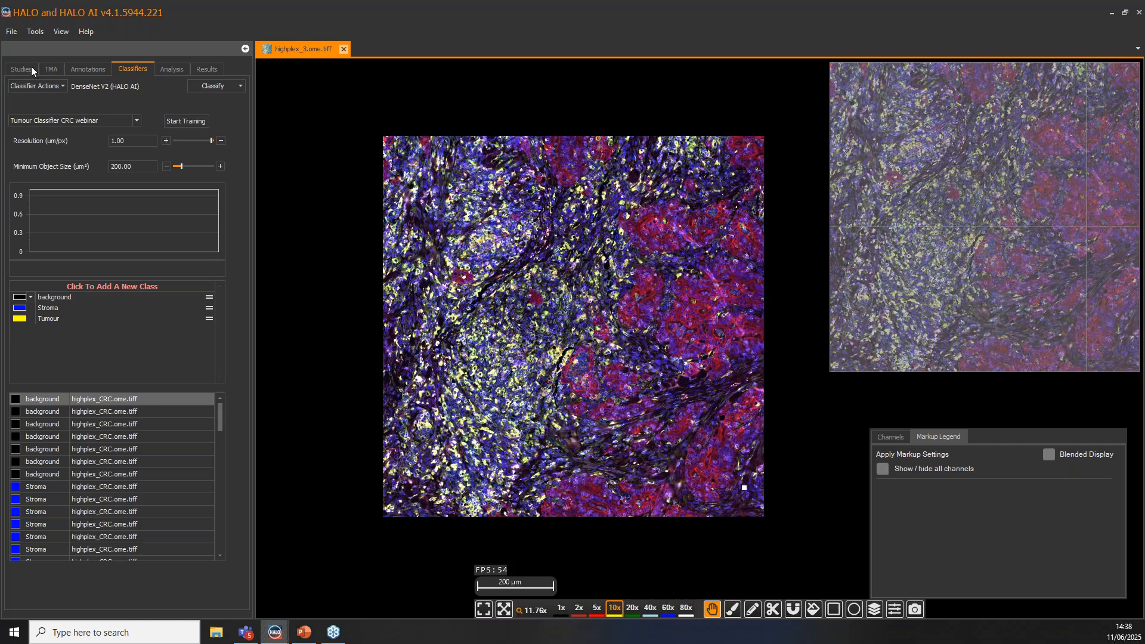
click(31, 67)
click(101, 170)
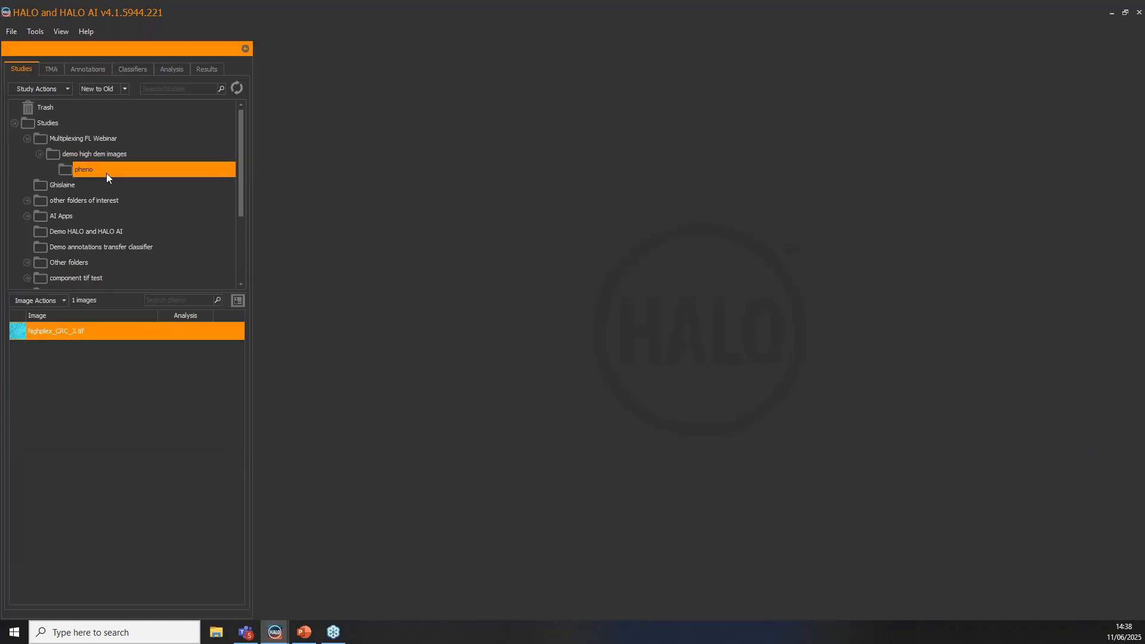
double_click(104, 331)
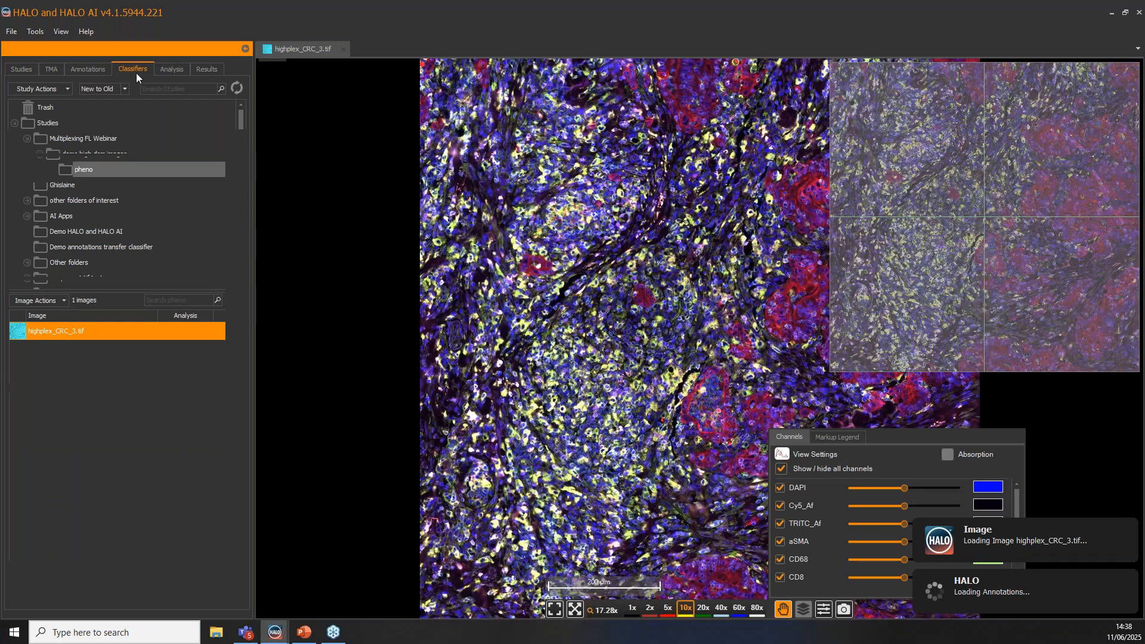
click(135, 70)
key(Return)
click(30, 87)
click(41, 99)
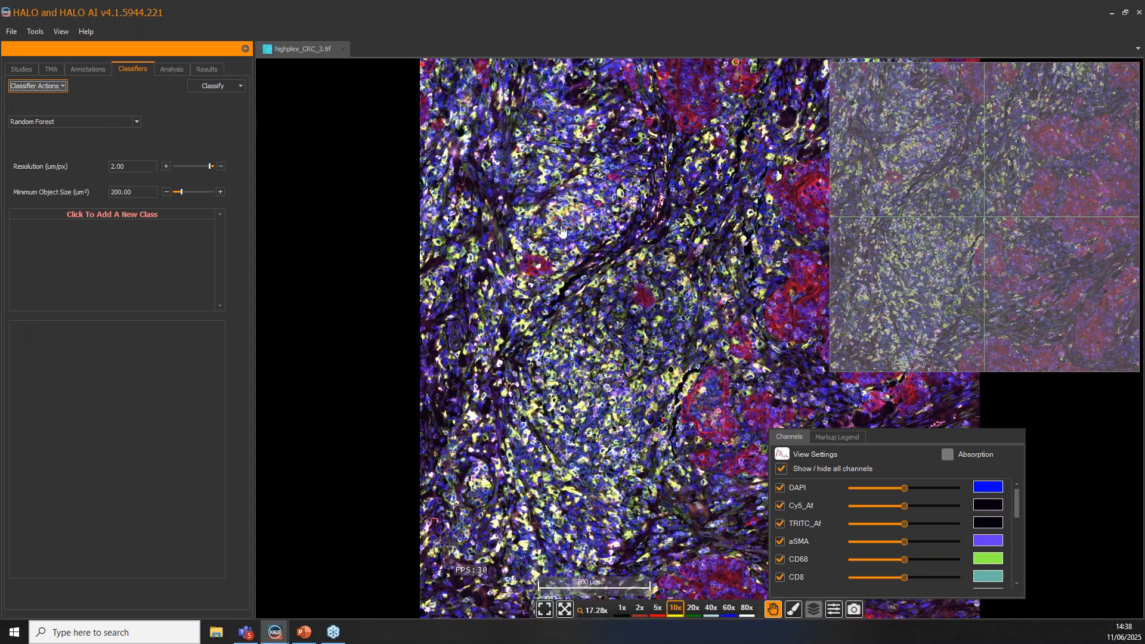
click(60, 87)
click(66, 143)
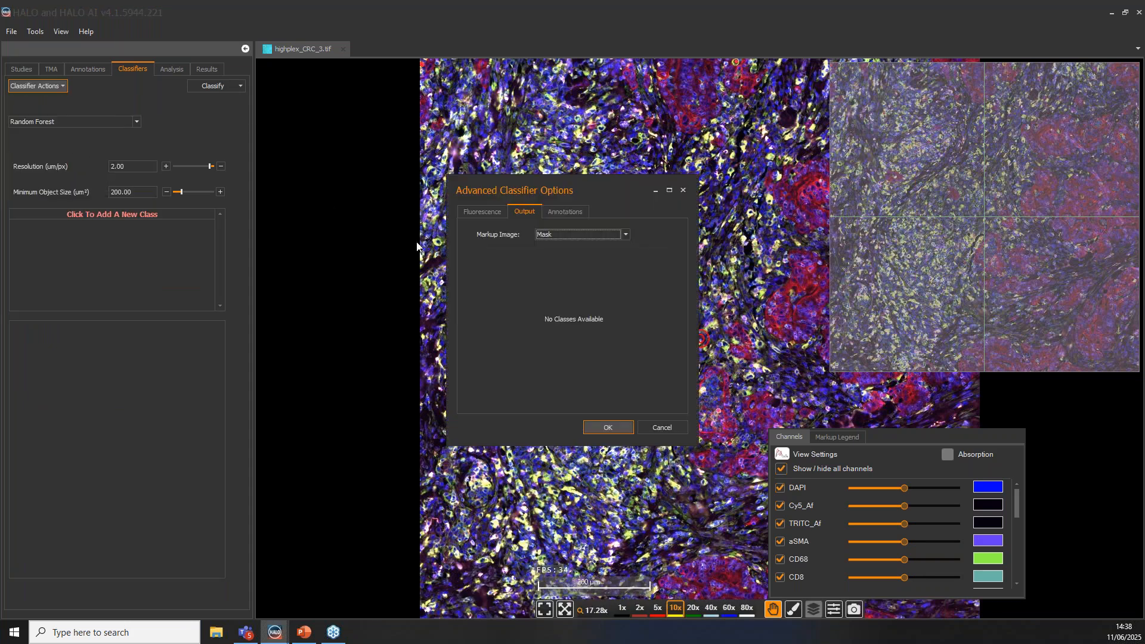
click(684, 192)
Load the saved Object Phenotyper (HALO AI) webinar classifier
click(36, 86)
click(43, 131)
click(455, 202)
click(440, 249)
double_click(441, 251)
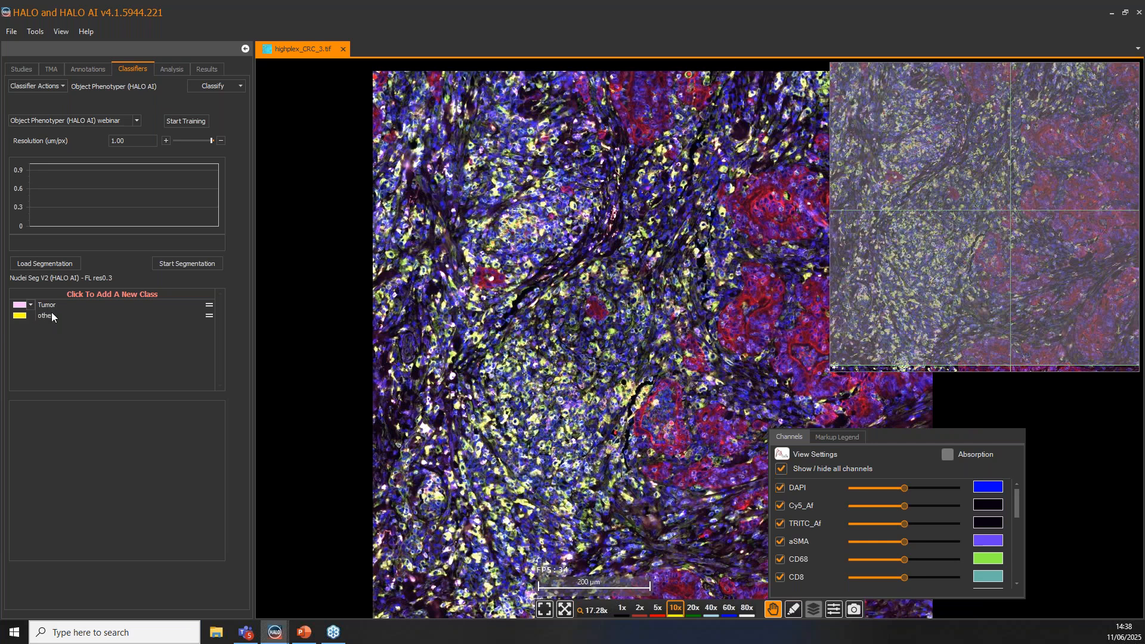
drag(671, 408, 584, 383)
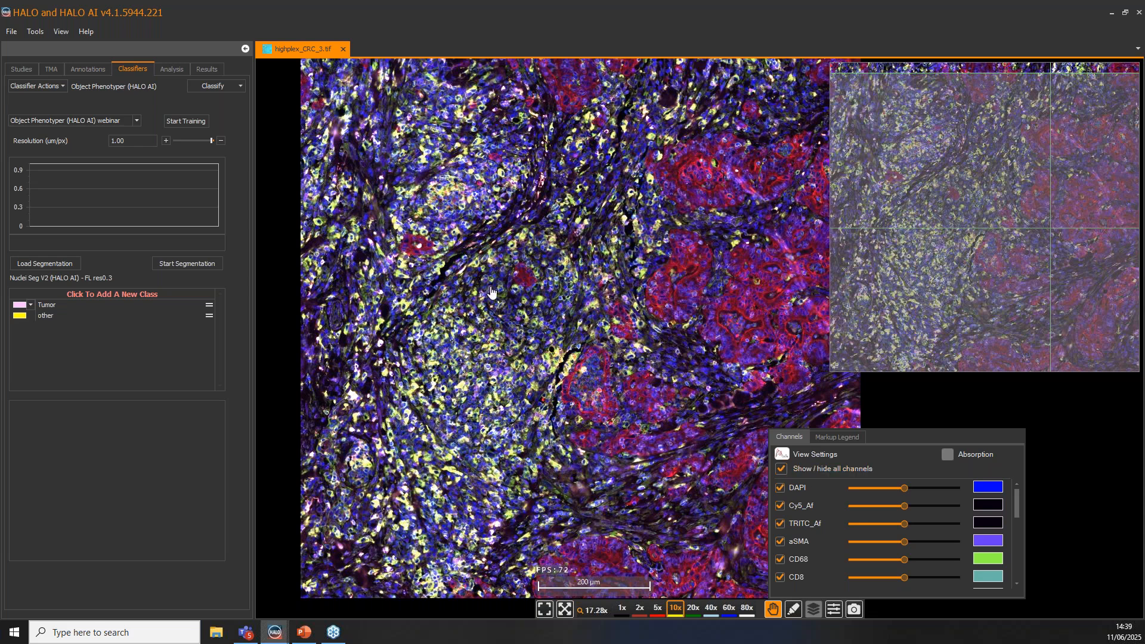
Review the fluorescence channels chosen in the advanced classifier options and close the dialog
click(43, 88)
click(43, 87)
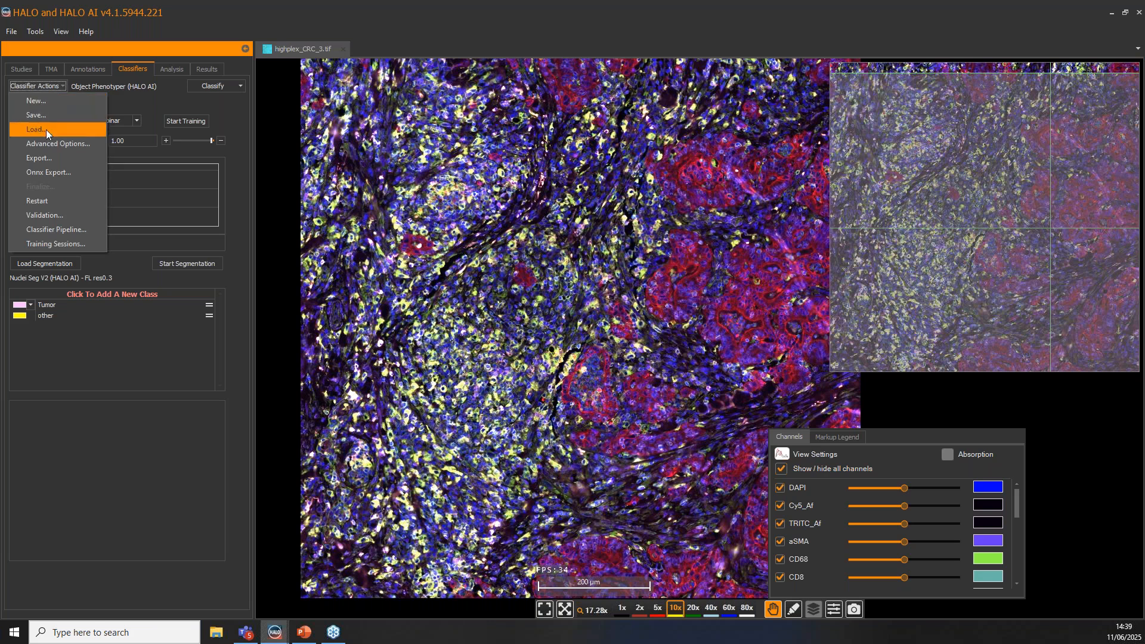
click(47, 144)
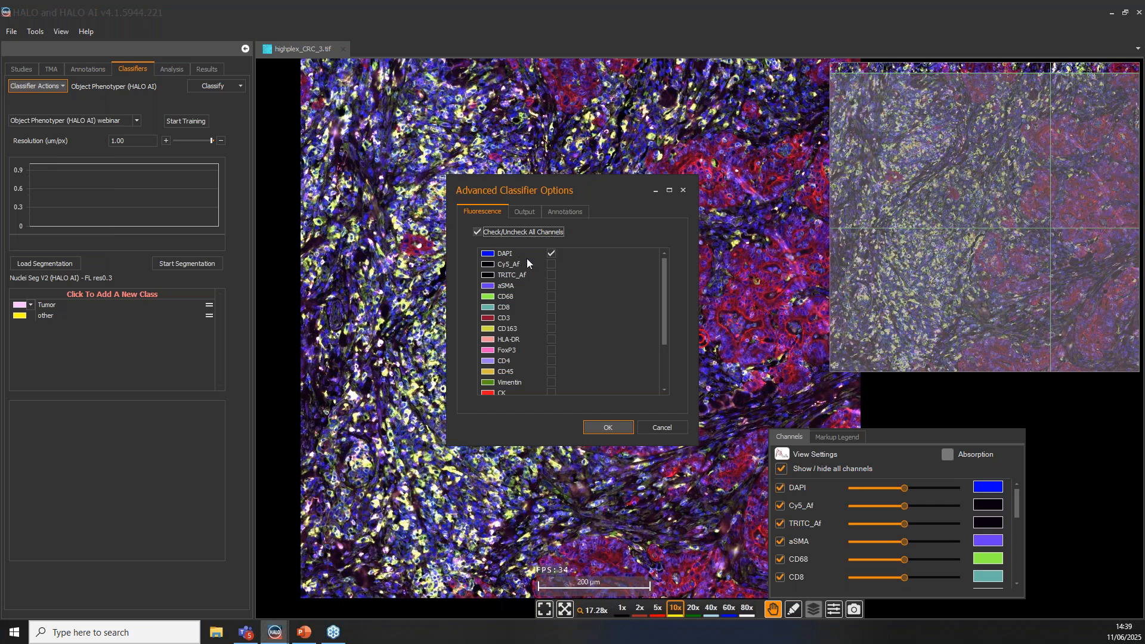
drag(664, 298, 683, 195)
click(684, 190)
Run the nuclei segmentation preview over a close-up of the red-stained tissue areas and pause it
drag(713, 406, 610, 305)
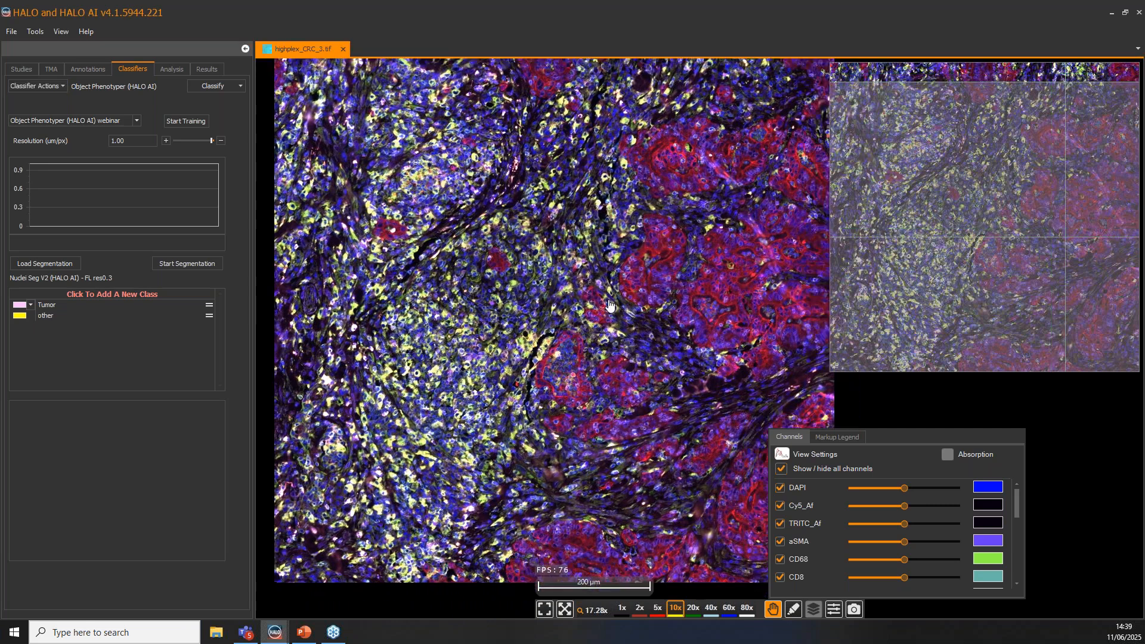
scroll(609, 305, up, 2)
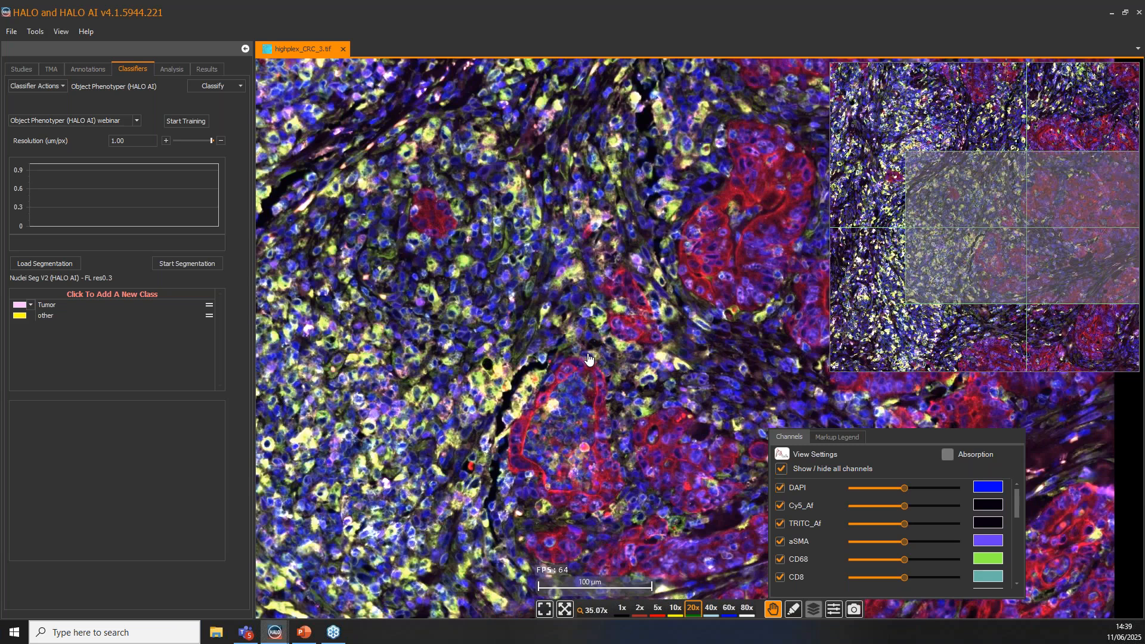
drag(588, 358, 620, 338)
click(216, 85)
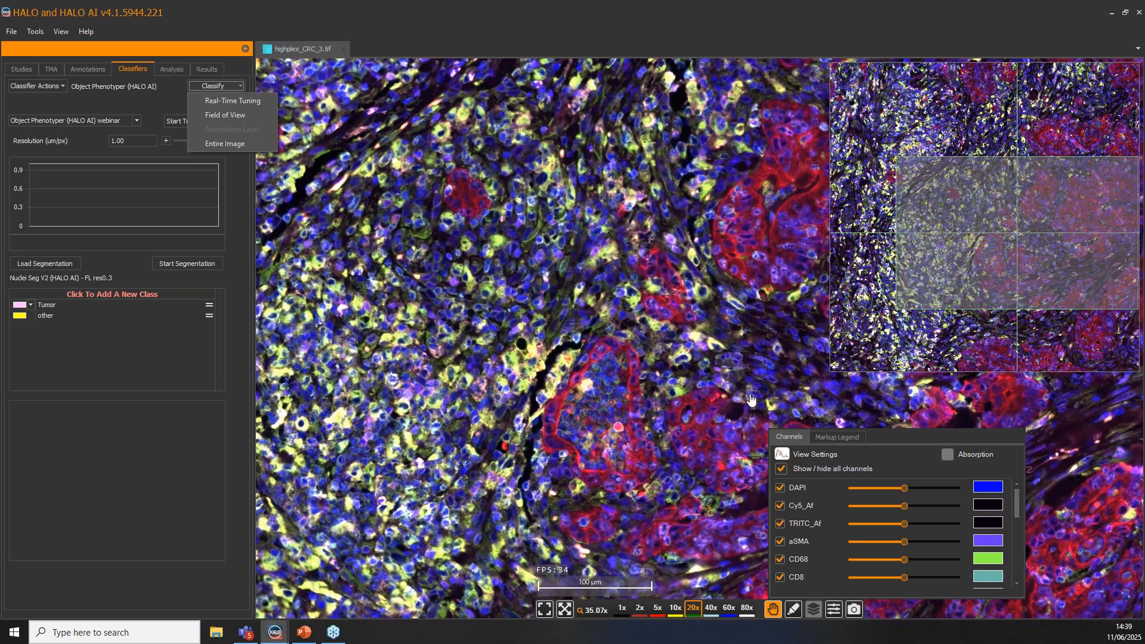
click(161, 267)
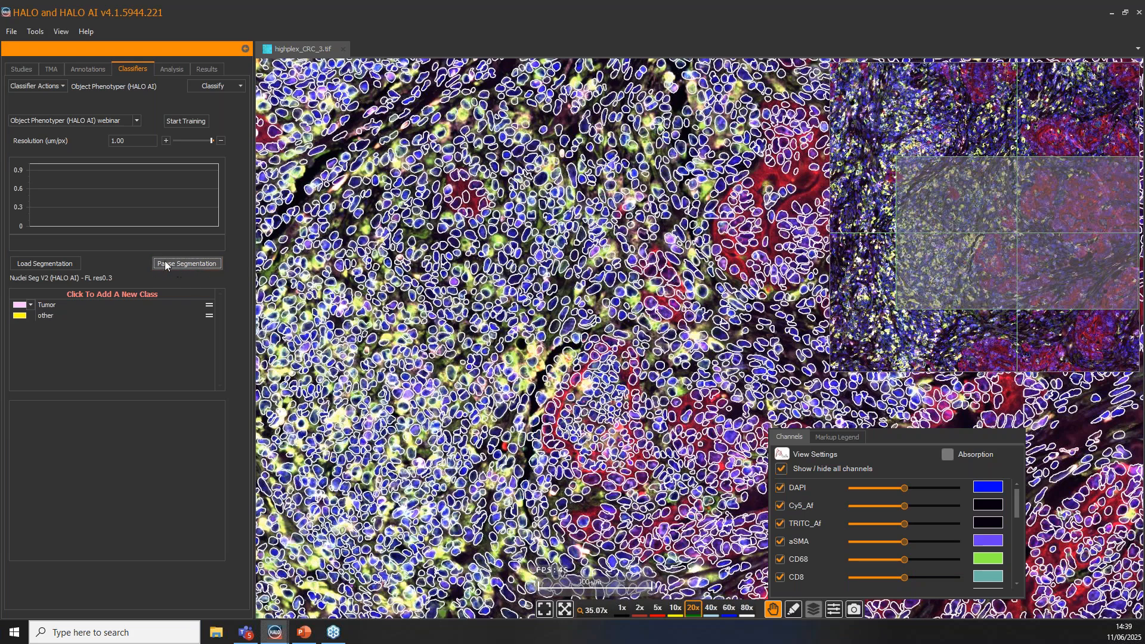
click(199, 263)
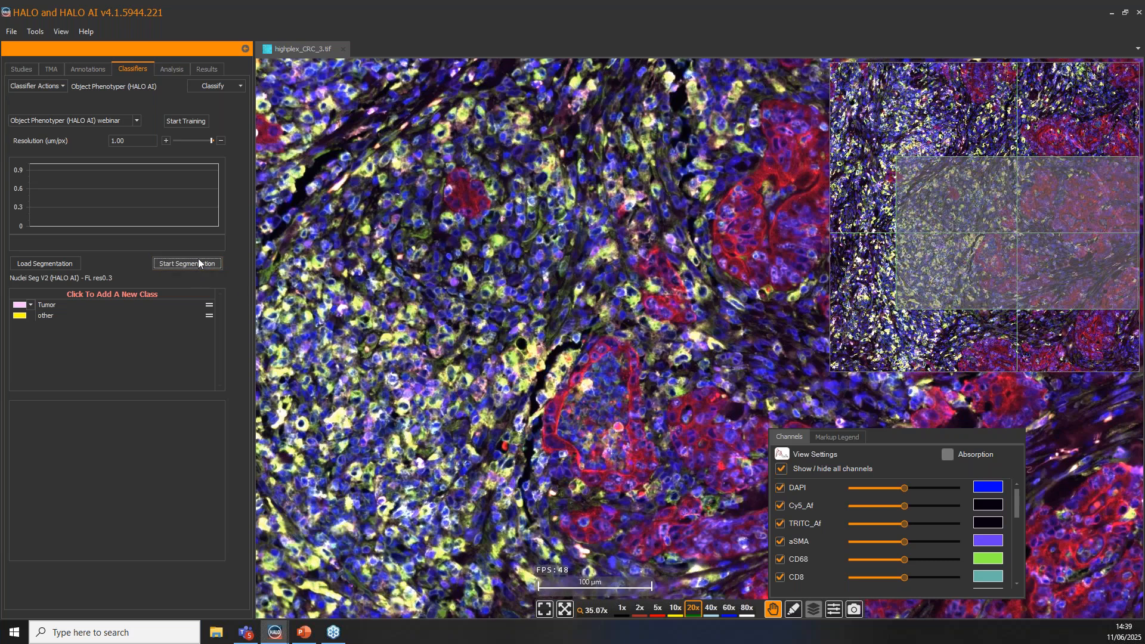
Restart the nuclei segmentation preview over the current view and pause it
click(199, 264)
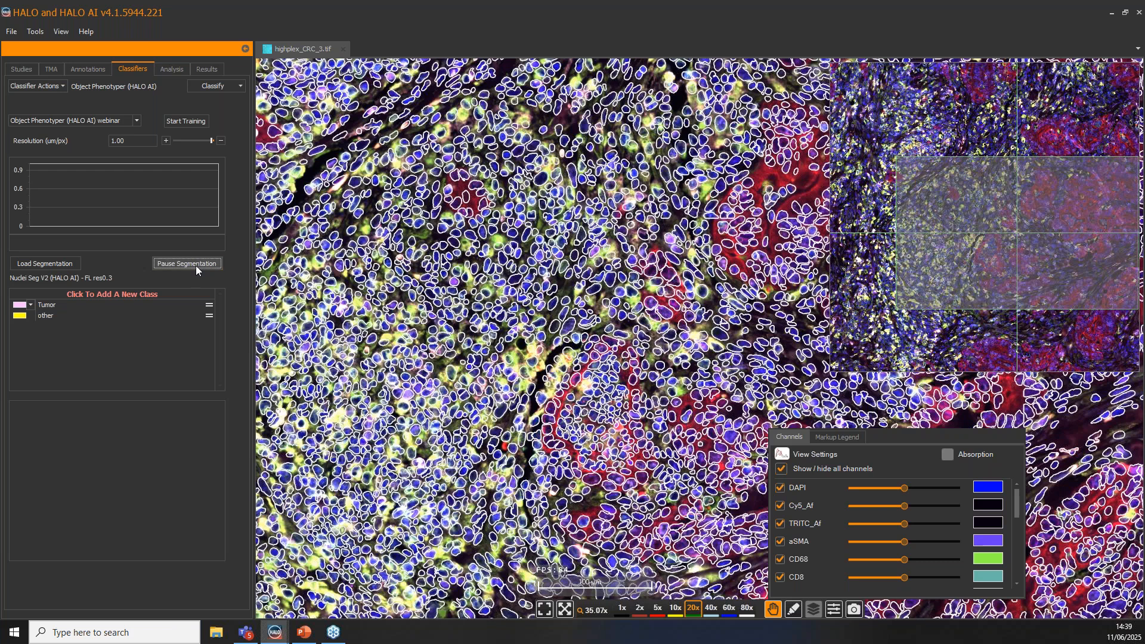
click(196, 266)
Highlight nuclei in the red-stained areas of the image's lower right part as Tumor training examples
drag(570, 356, 654, 245)
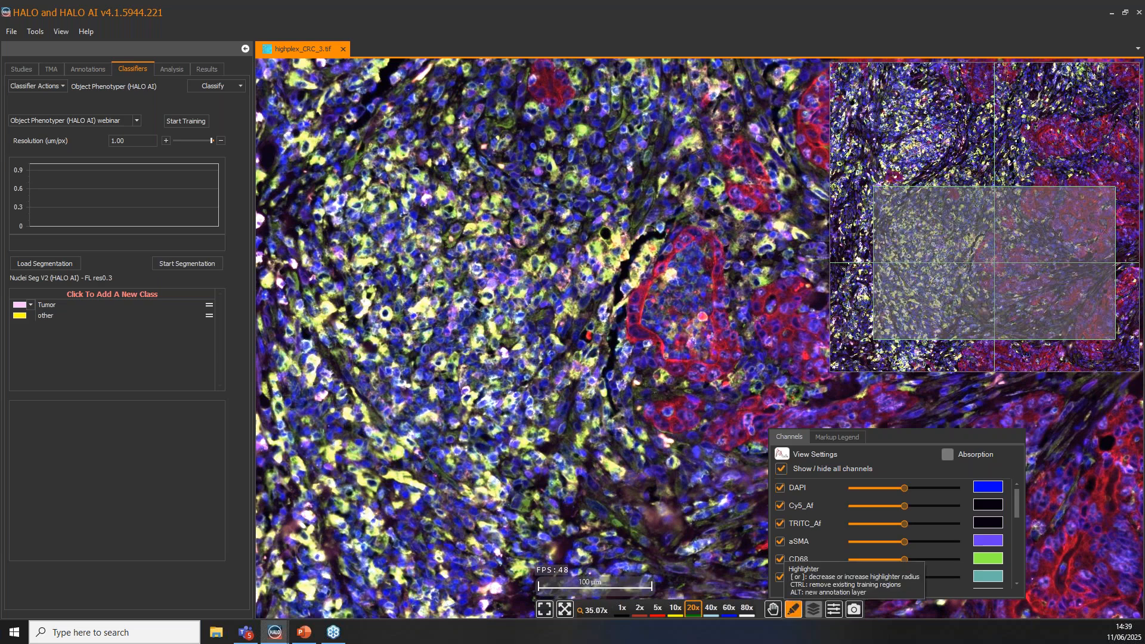
click(793, 608)
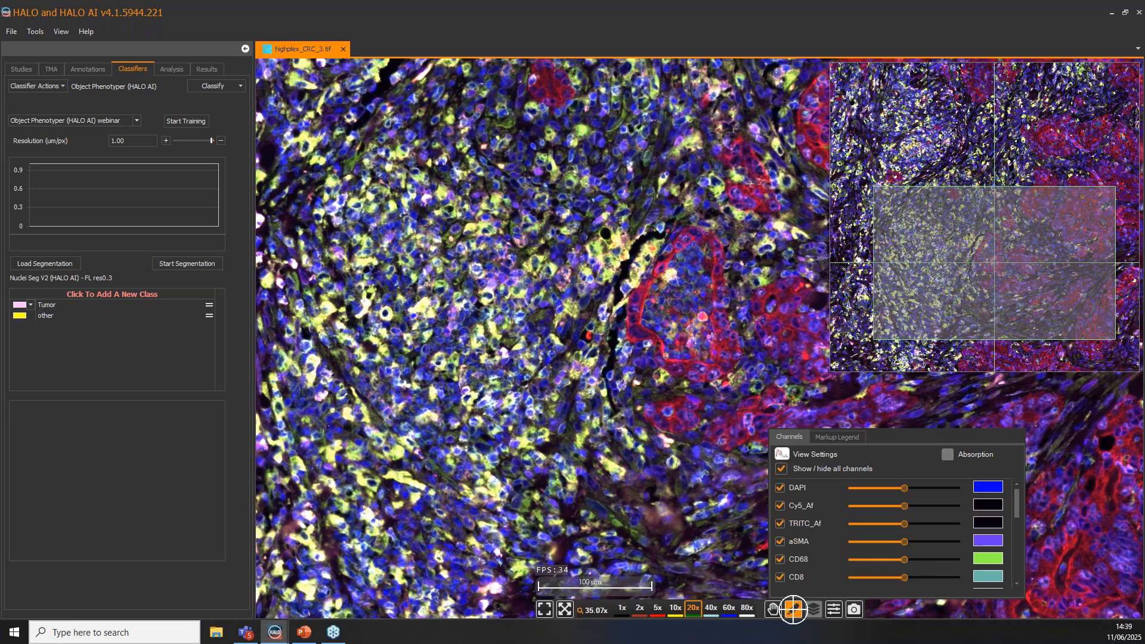
click(49, 307)
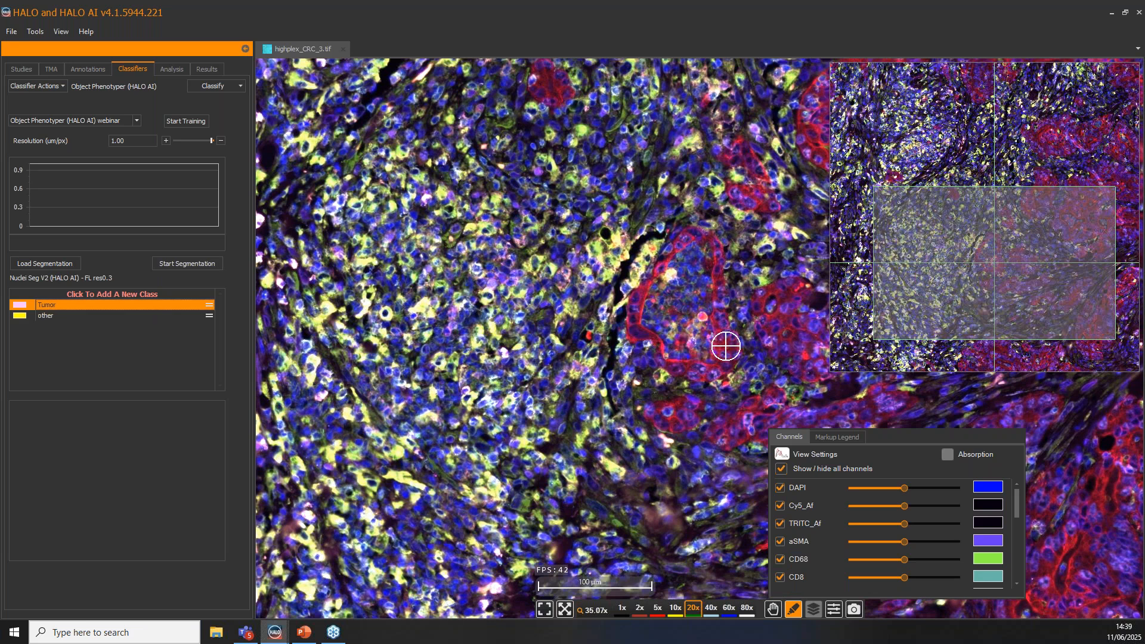
drag(725, 346, 728, 357)
drag(731, 399, 512, 306)
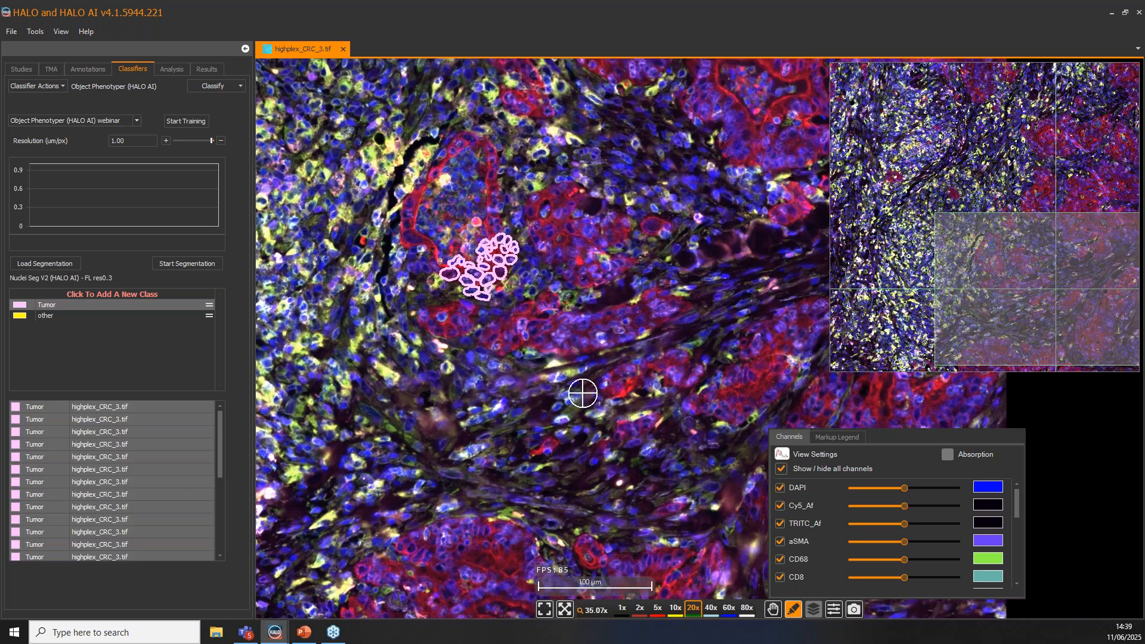
scroll(581, 391, down, 5)
mouse_move(641, 426)
mouse_down()
mouse_move(591, 440)
mouse_move(564, 433)
mouse_move(644, 429)
mouse_move(685, 353)
mouse_move(675, 397)
mouse_move(658, 388)
mouse_move(680, 406)
mouse_up()
scroll(659, 361, up, 4)
mouse_move(661, 355)
mouse_down()
mouse_move(608, 410)
mouse_move(541, 394)
mouse_up()
drag(568, 341, 481, 356)
mouse_move(546, 289)
mouse_down()
mouse_move(509, 296)
mouse_move(485, 266)
mouse_move(534, 296)
mouse_up()
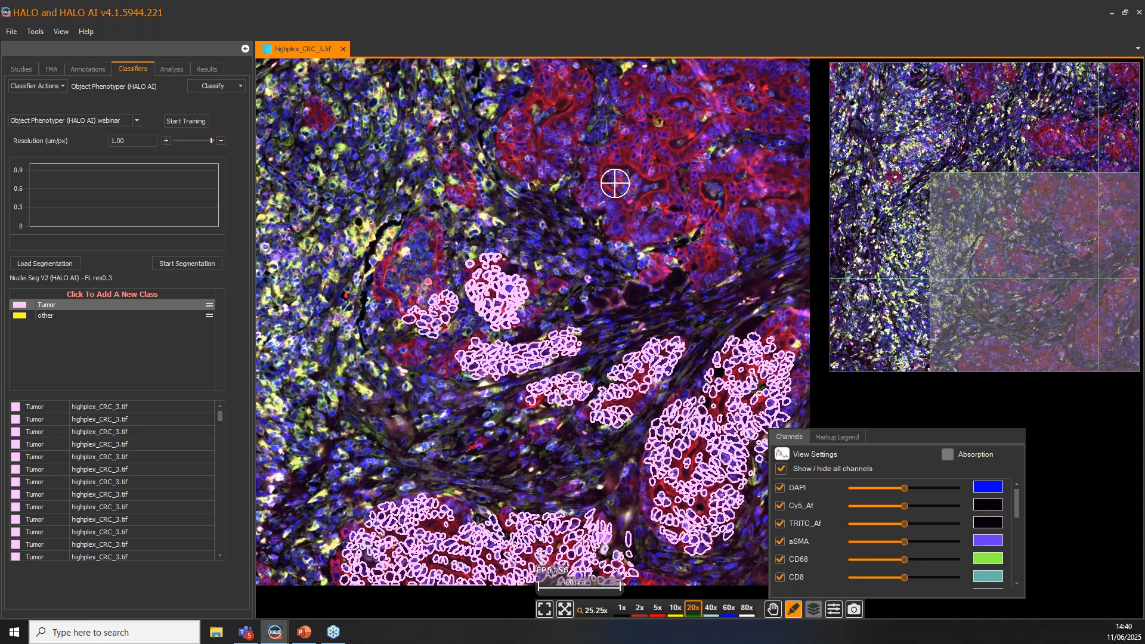
Mark more Tumor nuclei with the highlighter in the upper right red-stained glands and the small red area near the image's upper edge
drag(561, 181, 567, 389)
mouse_move(564, 275)
mouse_down()
mouse_move(555, 376)
mouse_move(523, 333)
mouse_up()
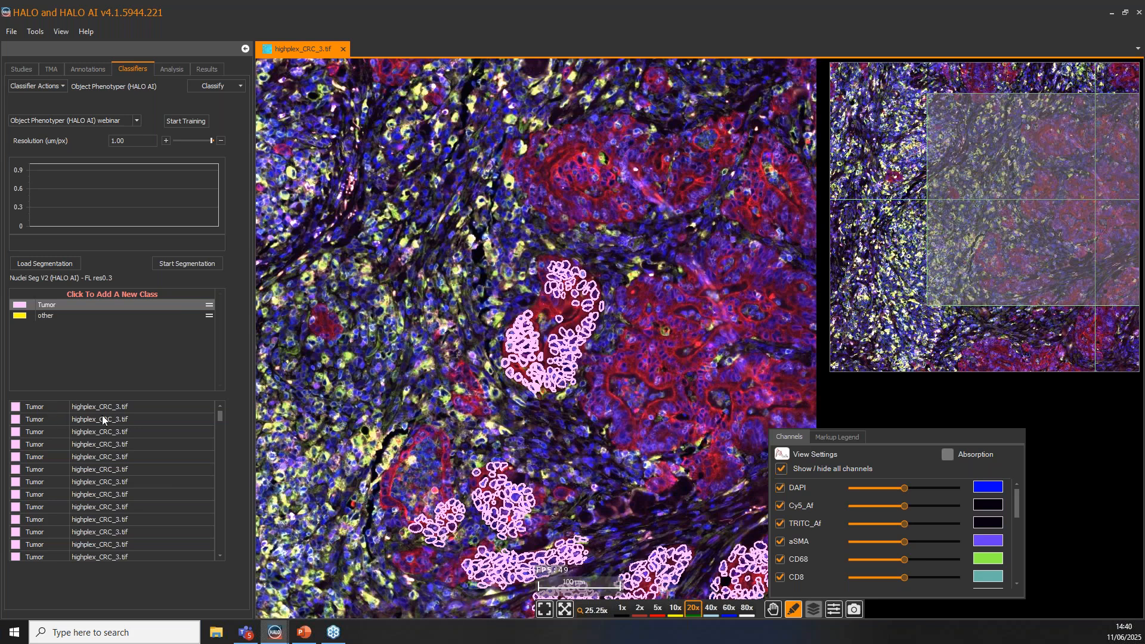
mouse_move(664, 330)
mouse_down()
mouse_move(658, 299)
mouse_move(671, 391)
mouse_move(644, 441)
mouse_move(630, 432)
mouse_up()
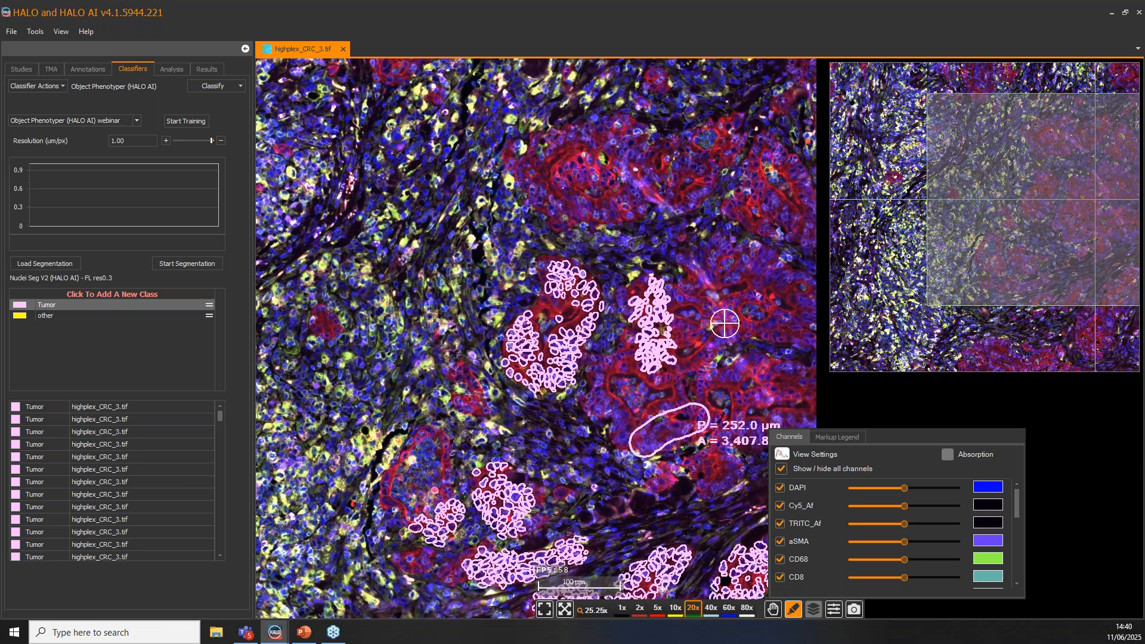
mouse_move(565, 168)
mouse_down()
mouse_move(666, 211)
mouse_move(716, 128)
mouse_move(660, 167)
mouse_up()
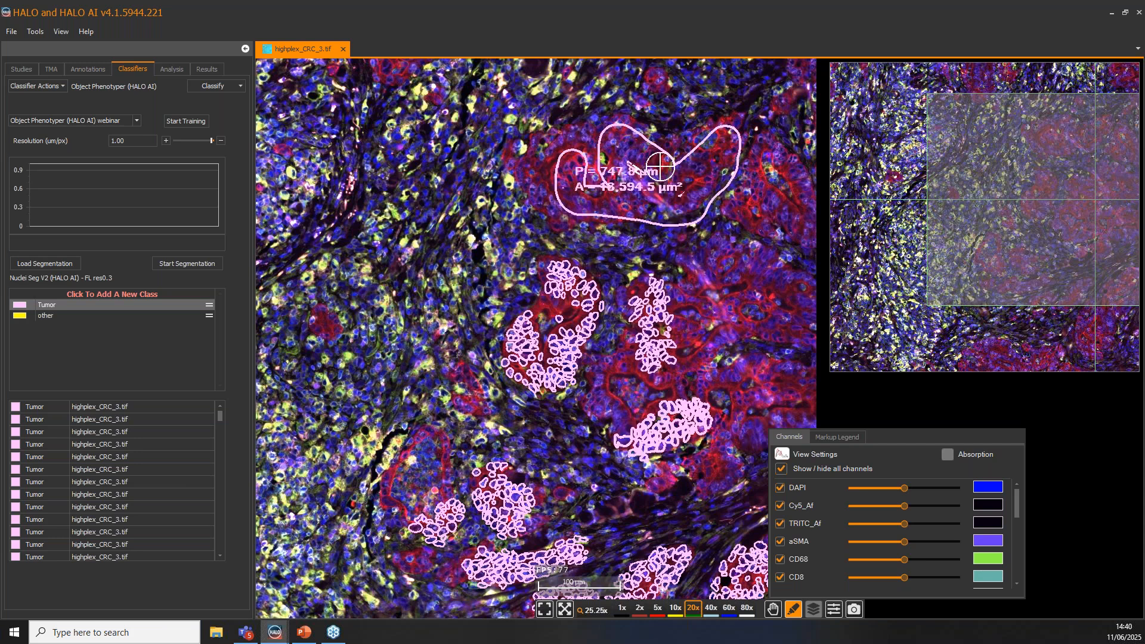
drag(725, 209, 691, 235)
mouse_move(796, 221)
mouse_down()
mouse_move(777, 213)
mouse_move(759, 173)
mouse_move(787, 190)
mouse_move(798, 222)
mouse_up()
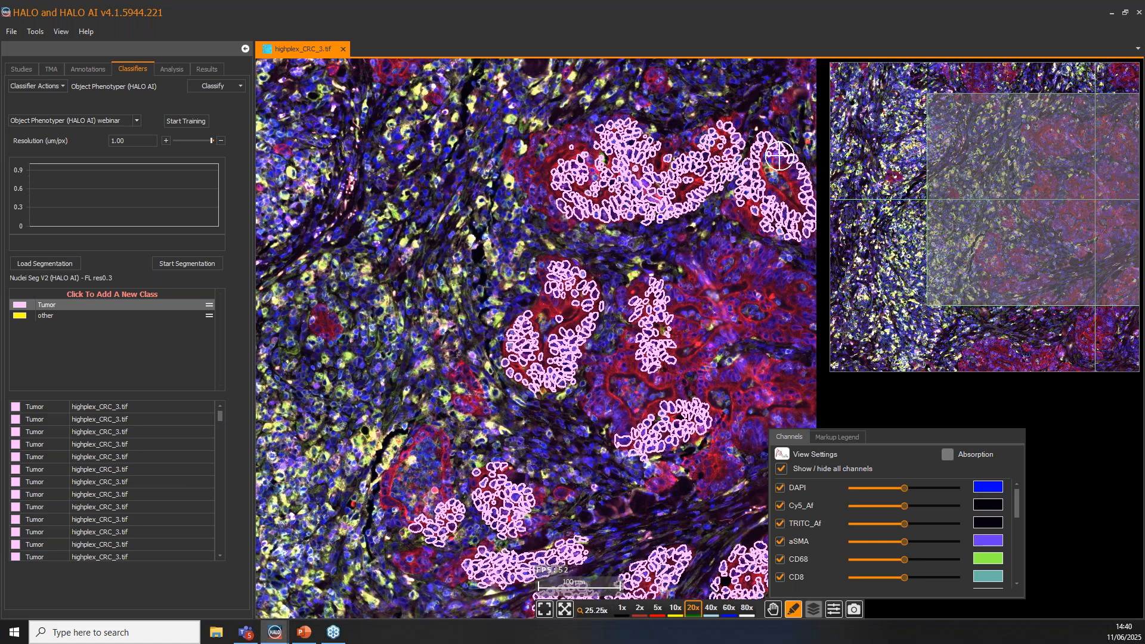
scroll(780, 156, up, 4)
scroll(532, 204, down, 3)
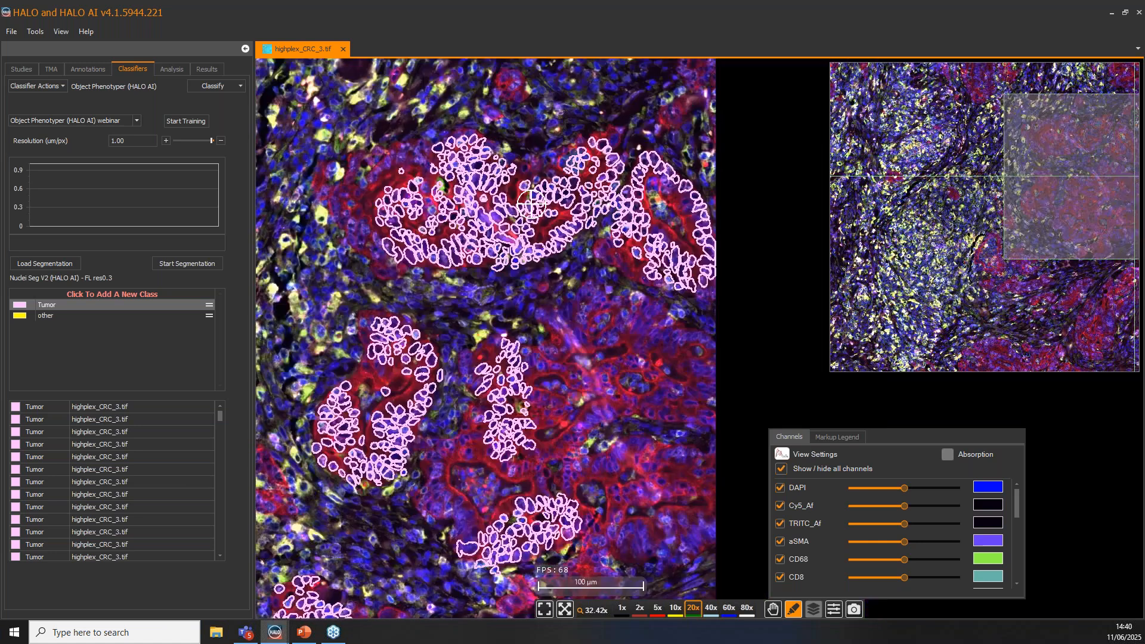
scroll(531, 204, down, 3)
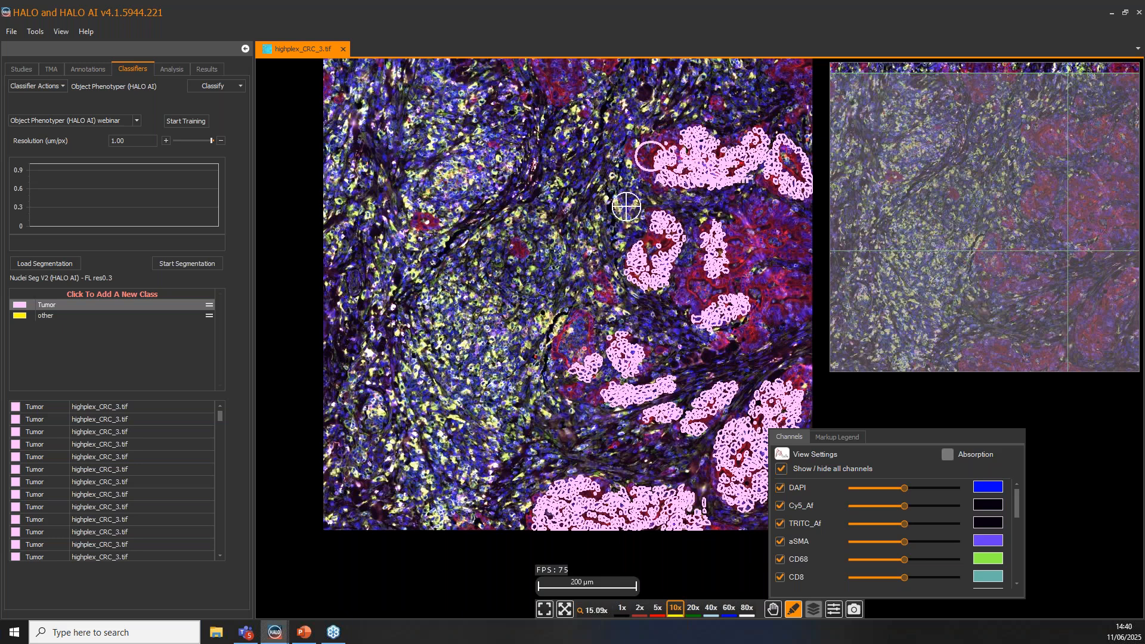
mouse_move(570, 73)
mouse_down()
mouse_move(599, 148)
mouse_move(596, 139)
mouse_up()
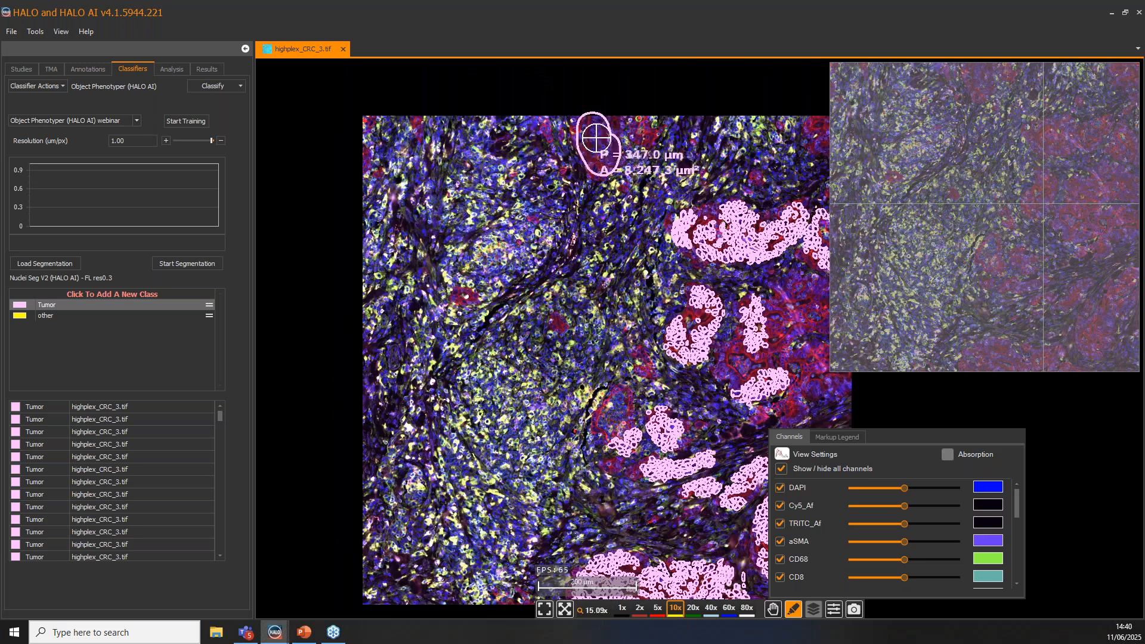
Highlight large areas of nuclei outside the red-stained glands as training examples for the other class
click(89, 315)
mouse_move(501, 160)
mouse_down()
mouse_move(511, 165)
mouse_move(494, 262)
mouse_up()
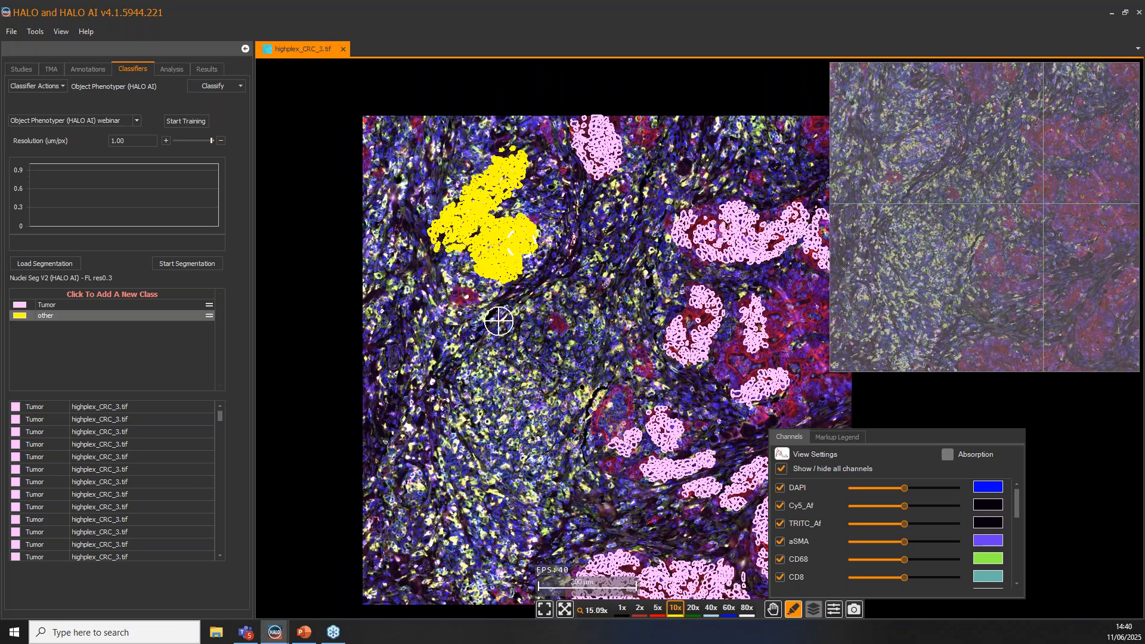
mouse_move(421, 362)
mouse_down()
mouse_move(525, 400)
mouse_move(417, 465)
mouse_move(456, 575)
mouse_up()
mouse_move(573, 367)
mouse_down()
mouse_move(578, 438)
mouse_move(495, 559)
mouse_move(577, 490)
mouse_move(677, 527)
mouse_move(634, 528)
mouse_up()
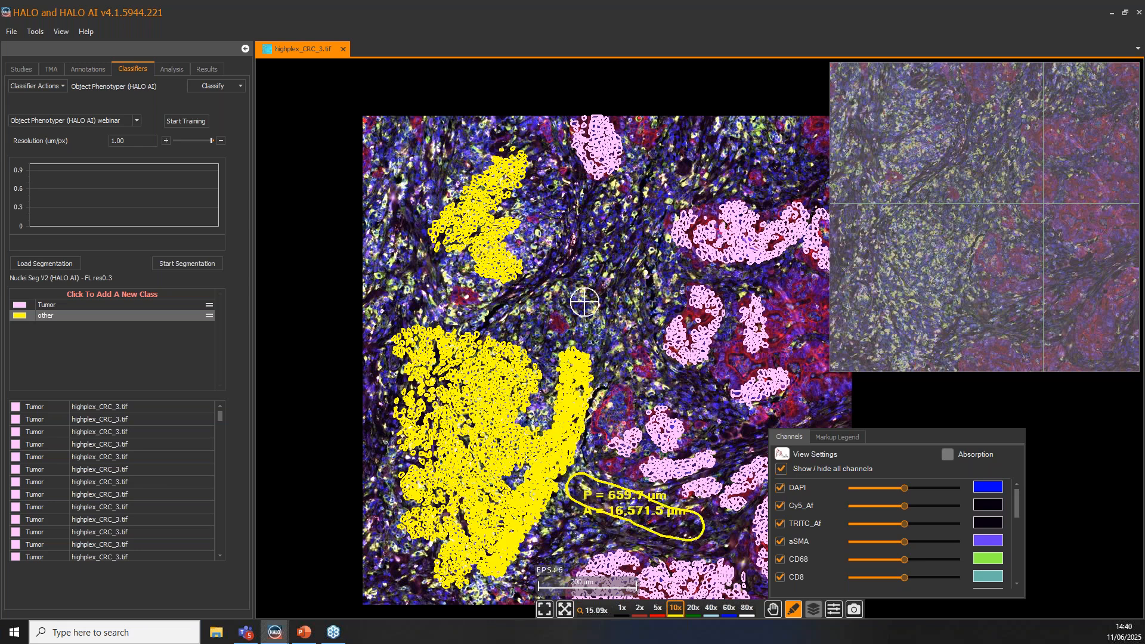
mouse_move(642, 234)
mouse_down()
mouse_move(648, 293)
mouse_move(609, 329)
mouse_up()
mouse_move(747, 127)
mouse_down()
mouse_move(778, 144)
mouse_move(789, 171)
mouse_up()
drag(592, 230, 588, 279)
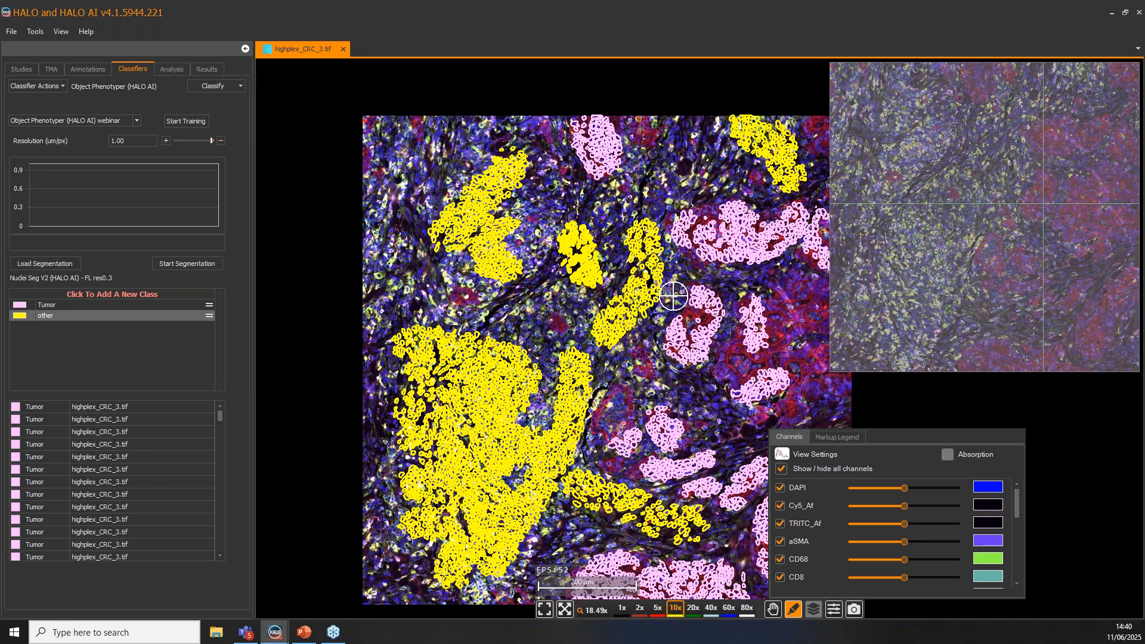
Start training the classifier and preview the result with Real-Time Tuning on a close-up of the annotated glands
scroll(673, 296, up, 1)
scroll(674, 296, up, 3)
click(186, 121)
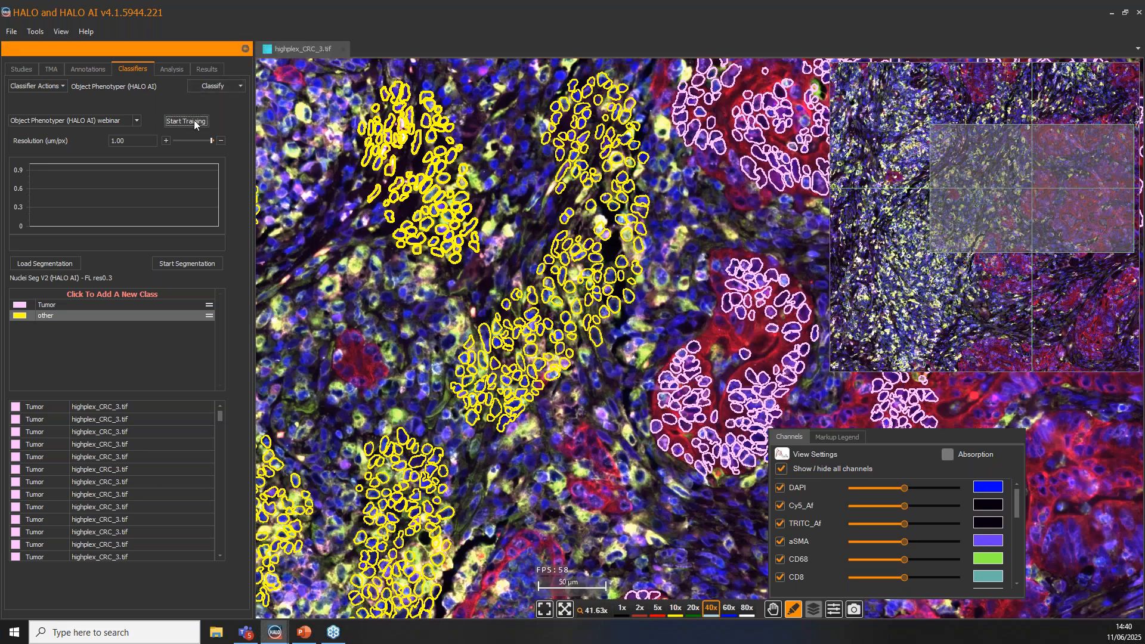
click(230, 87)
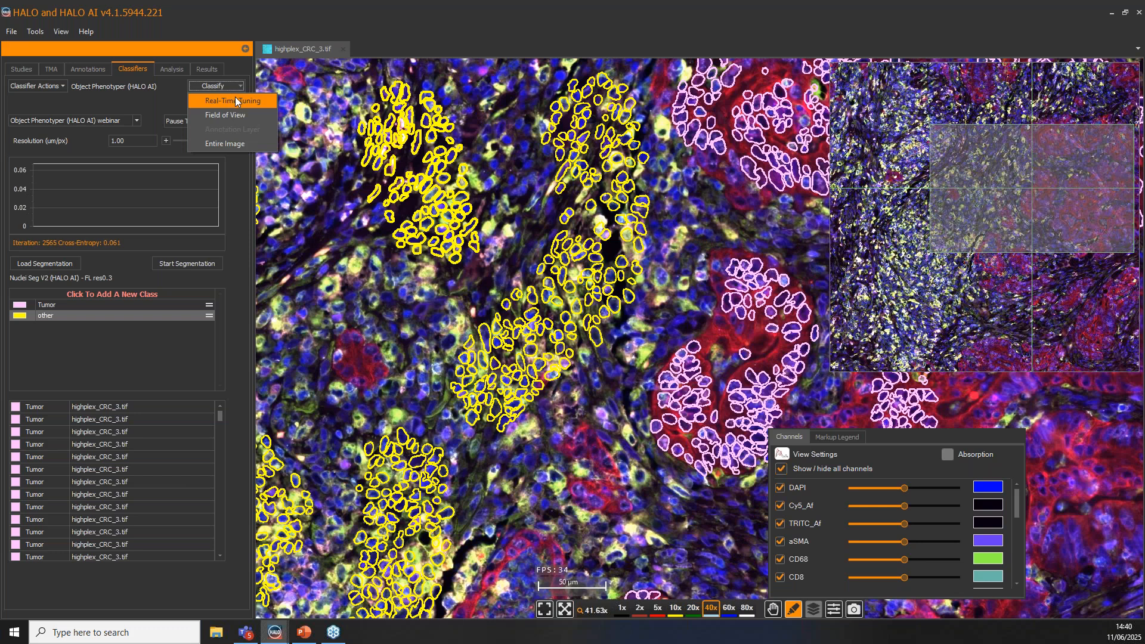
click(236, 101)
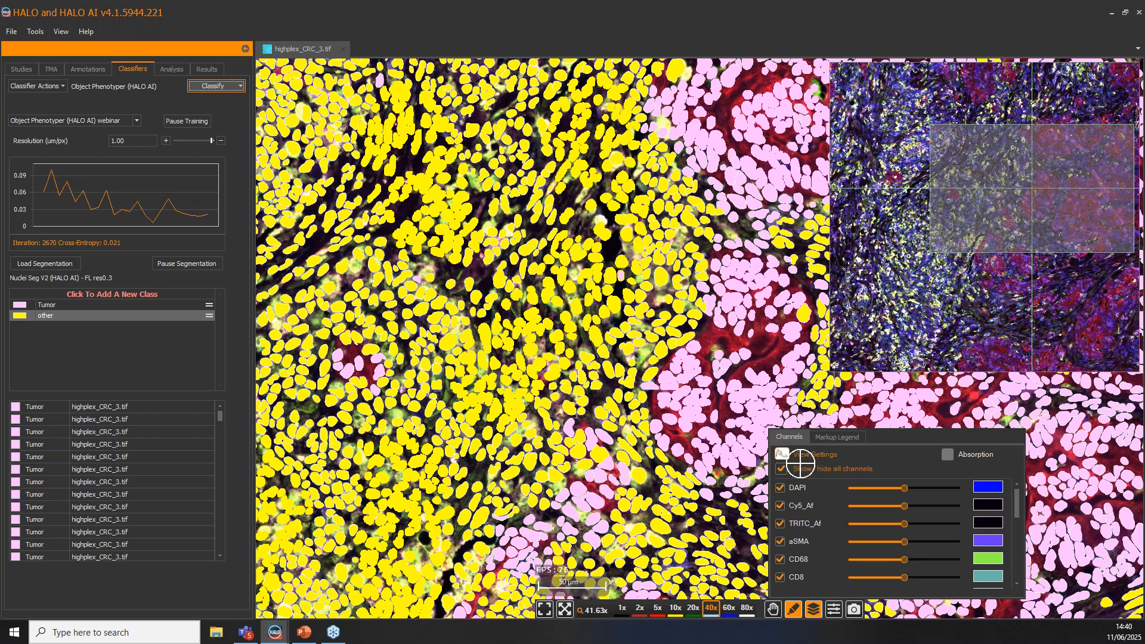
Examine the cross-entropy training curve and the live Tumor and other classification across the stroma and red-stained glands
mouse_move(39, 190)
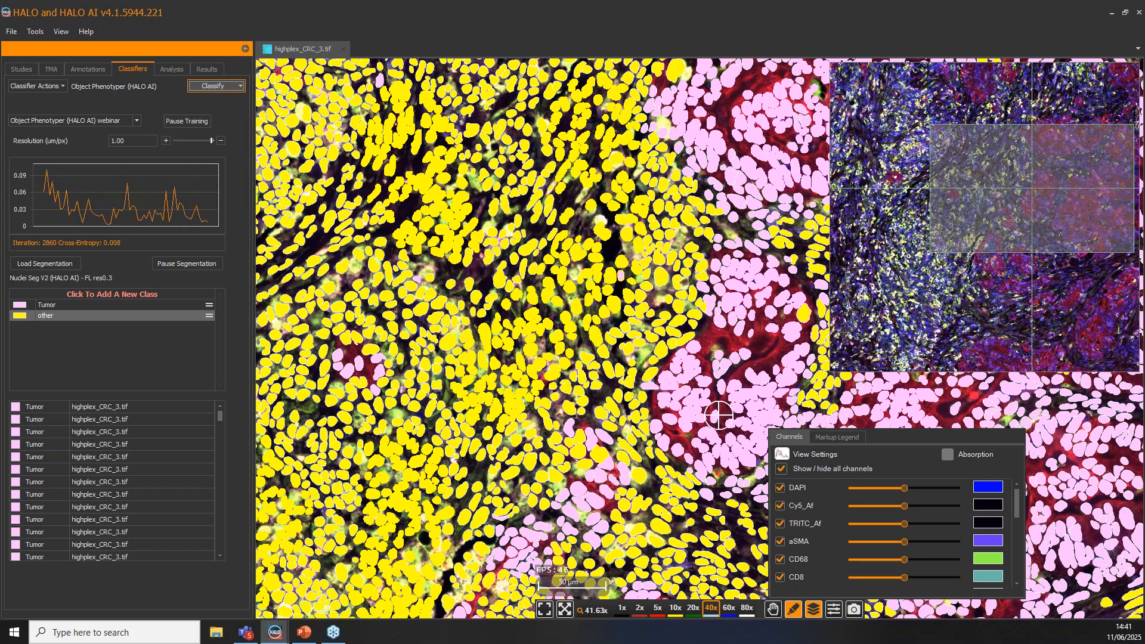
drag(644, 386, 666, 362)
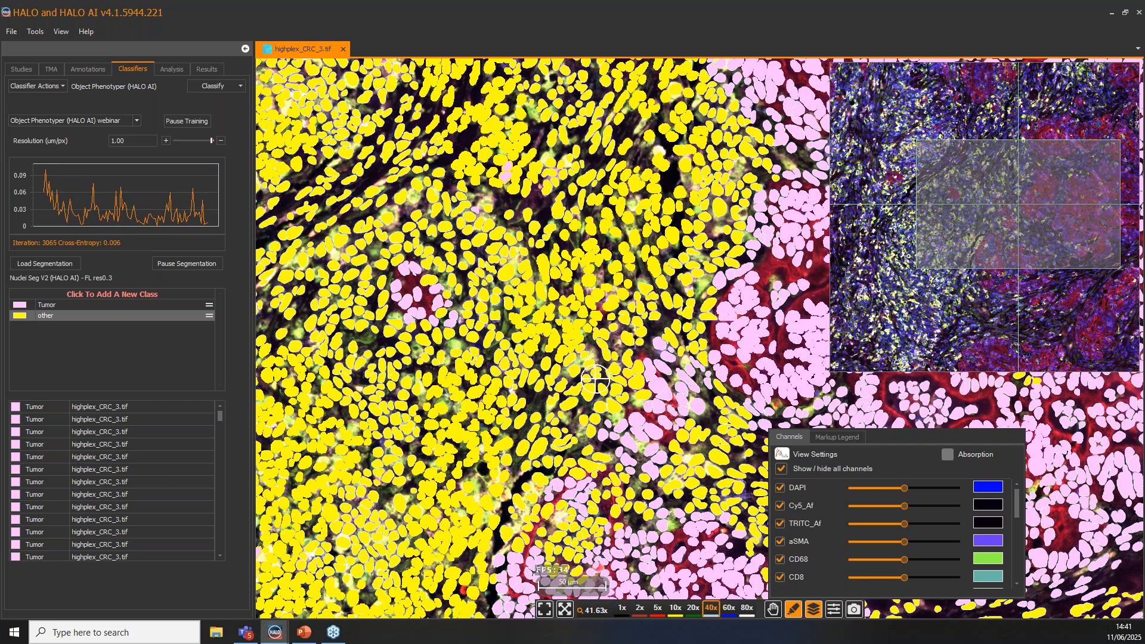
drag(596, 378, 444, 209)
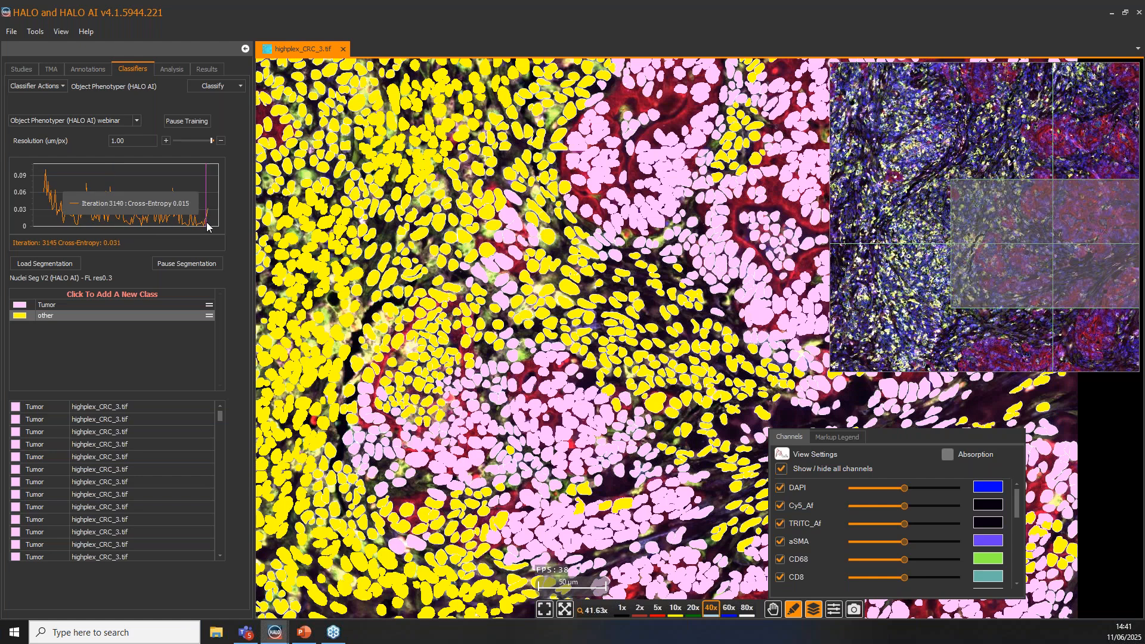
mouse_move(199, 193)
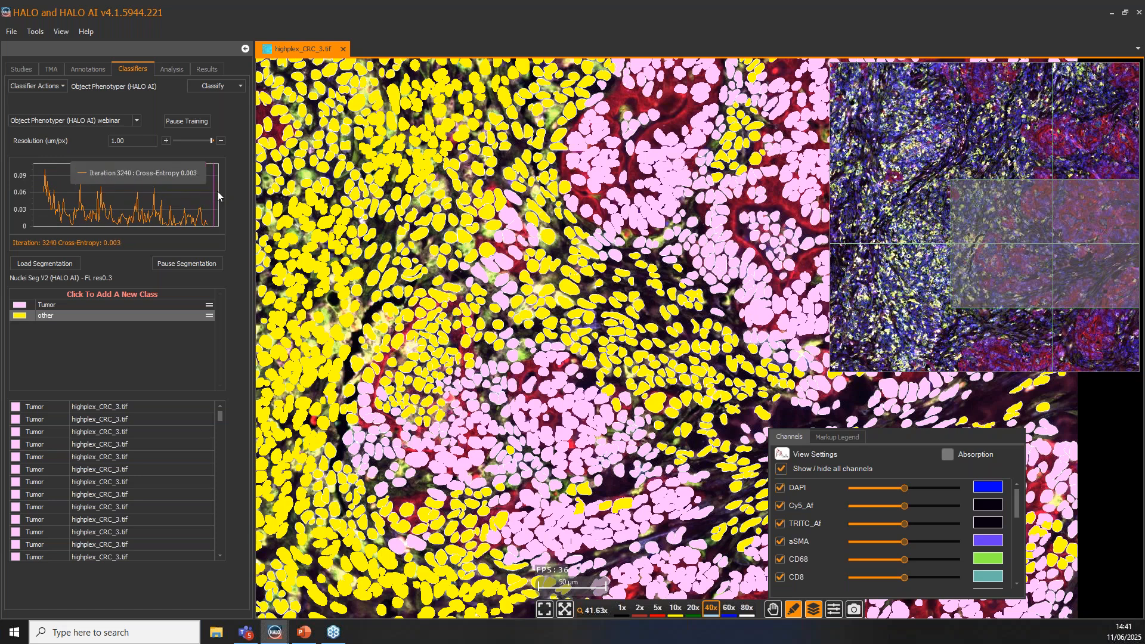
drag(581, 423, 808, 537)
drag(449, 312, 606, 403)
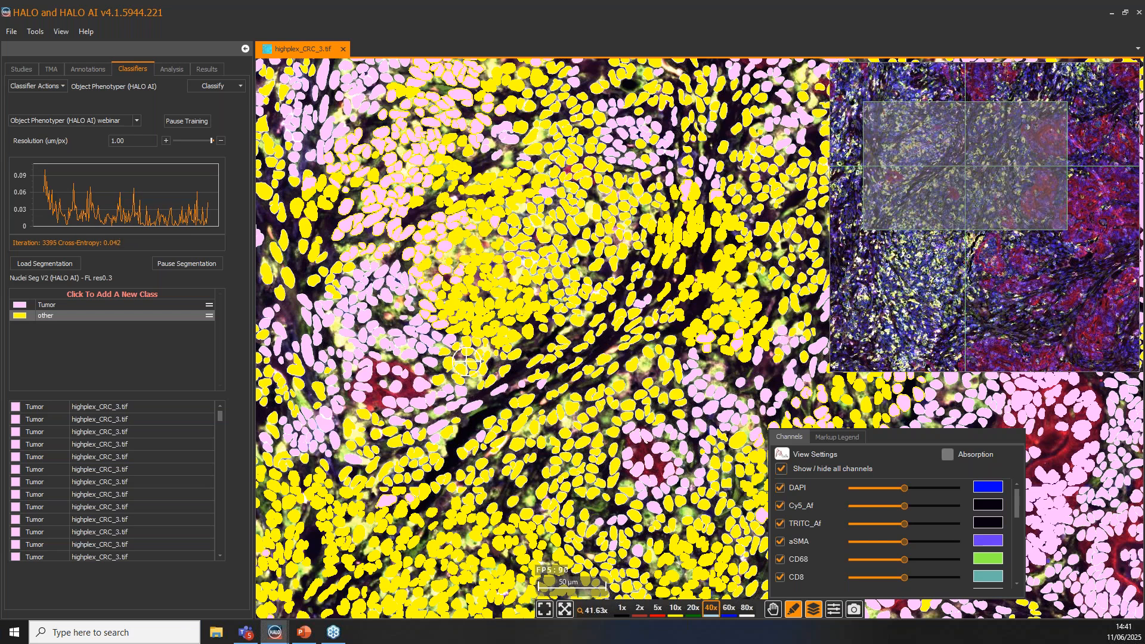
drag(467, 360, 335, 276)
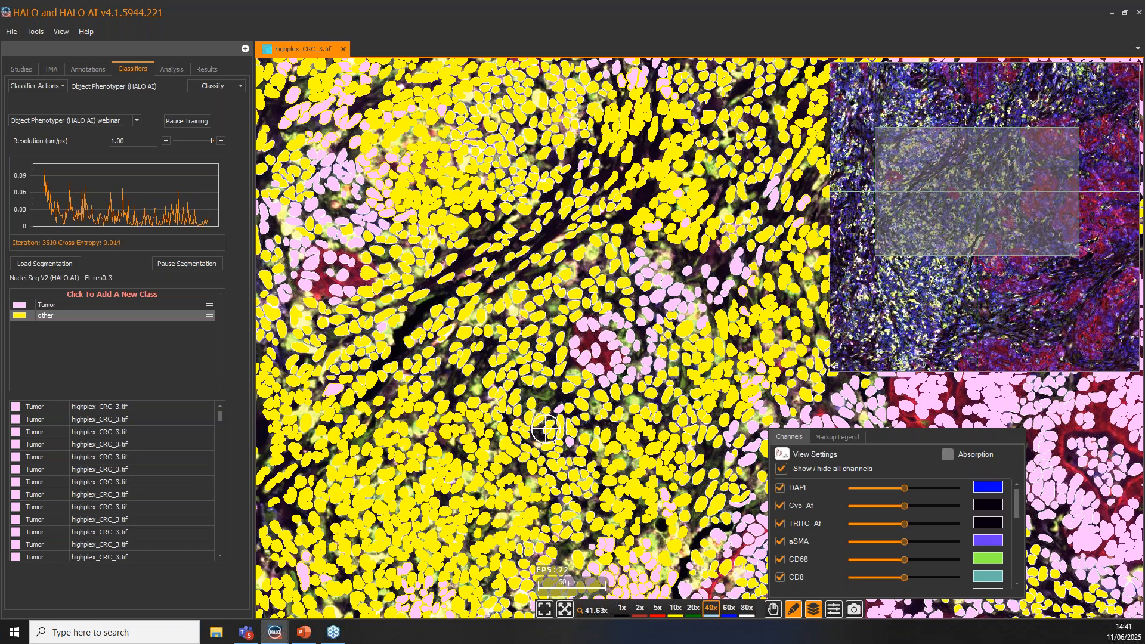
drag(545, 428, 335, 493)
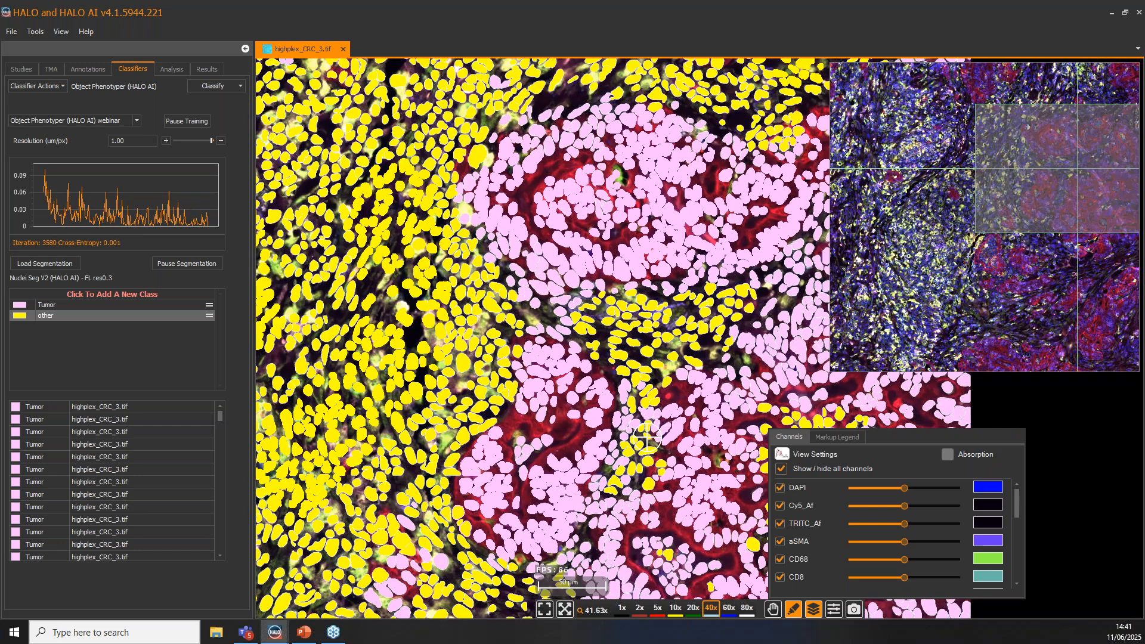
drag(647, 438, 643, 225)
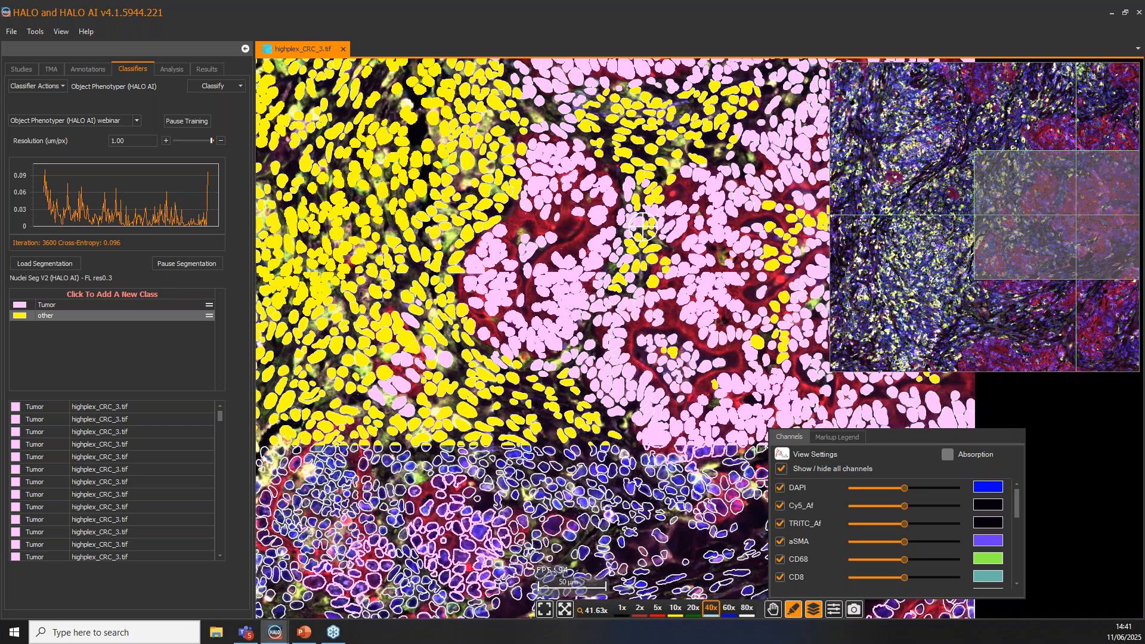
drag(654, 548, 623, 246)
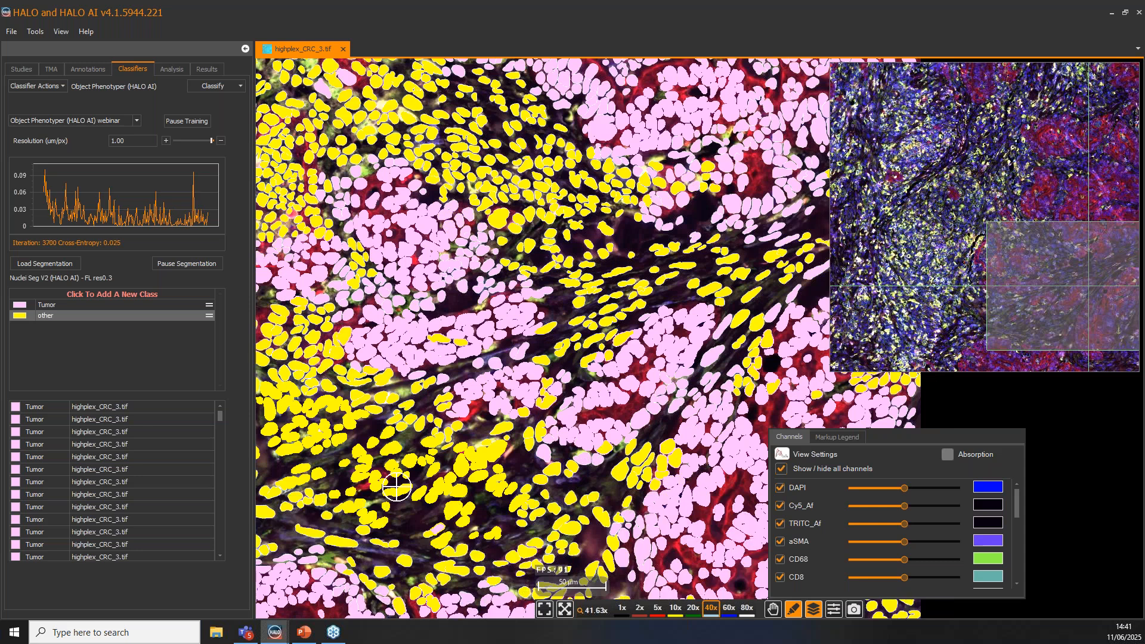
Check the live classification along the lower part of the image and pause the classifier training
drag(396, 487, 328, 155)
drag(589, 403, 515, 362)
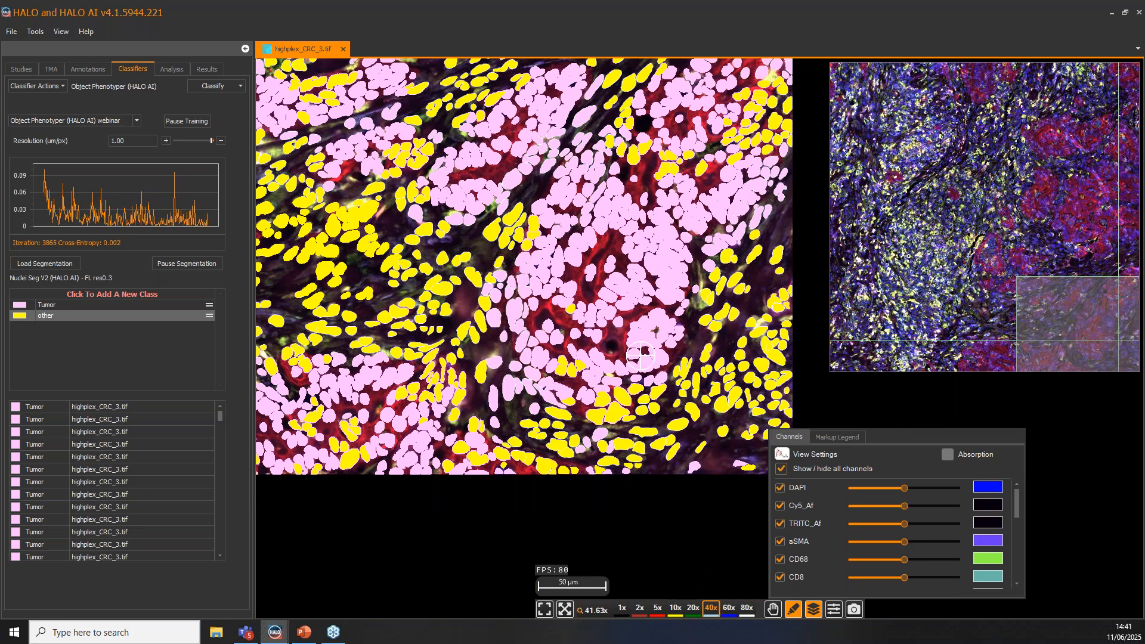
drag(640, 355, 701, 379)
drag(429, 441, 533, 504)
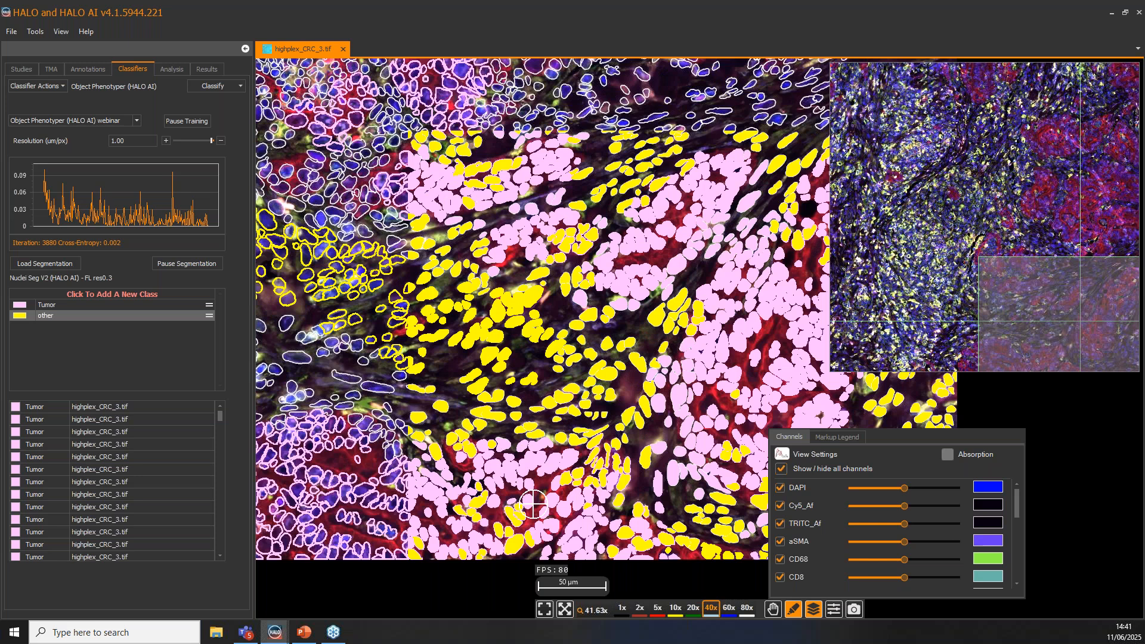
drag(517, 463, 533, 497)
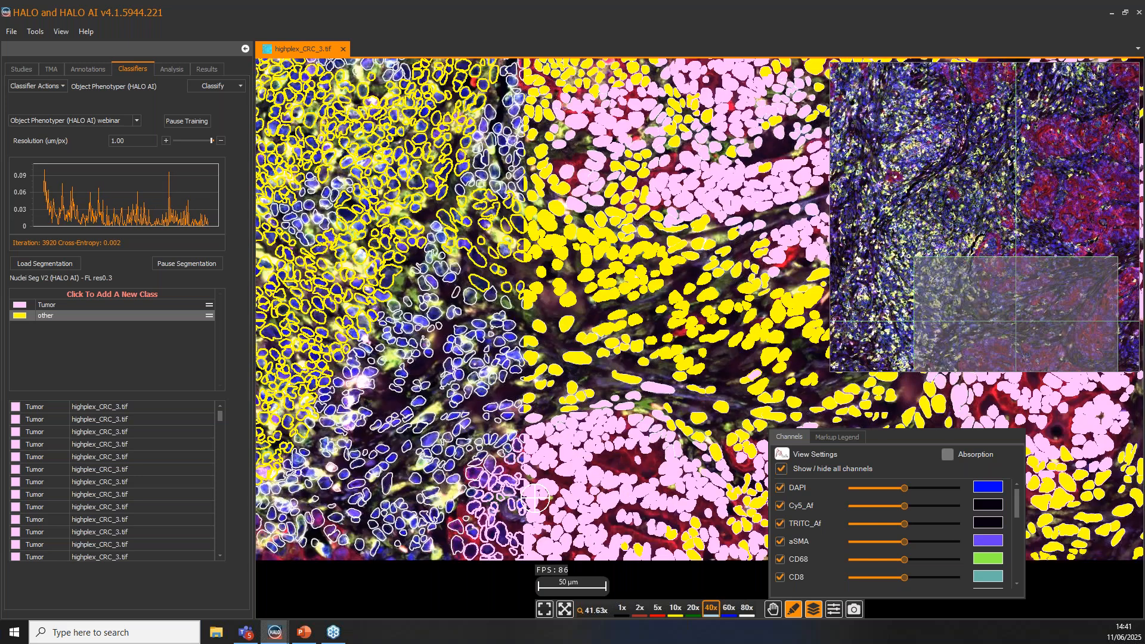
drag(467, 453, 769, 449)
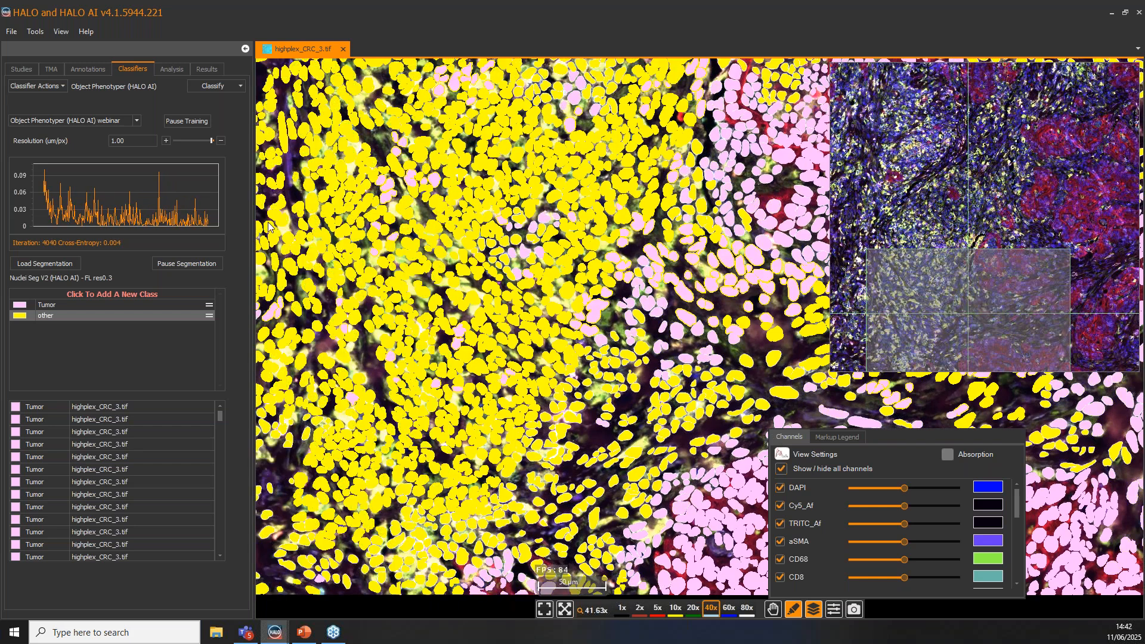
drag(654, 353, 894, 537)
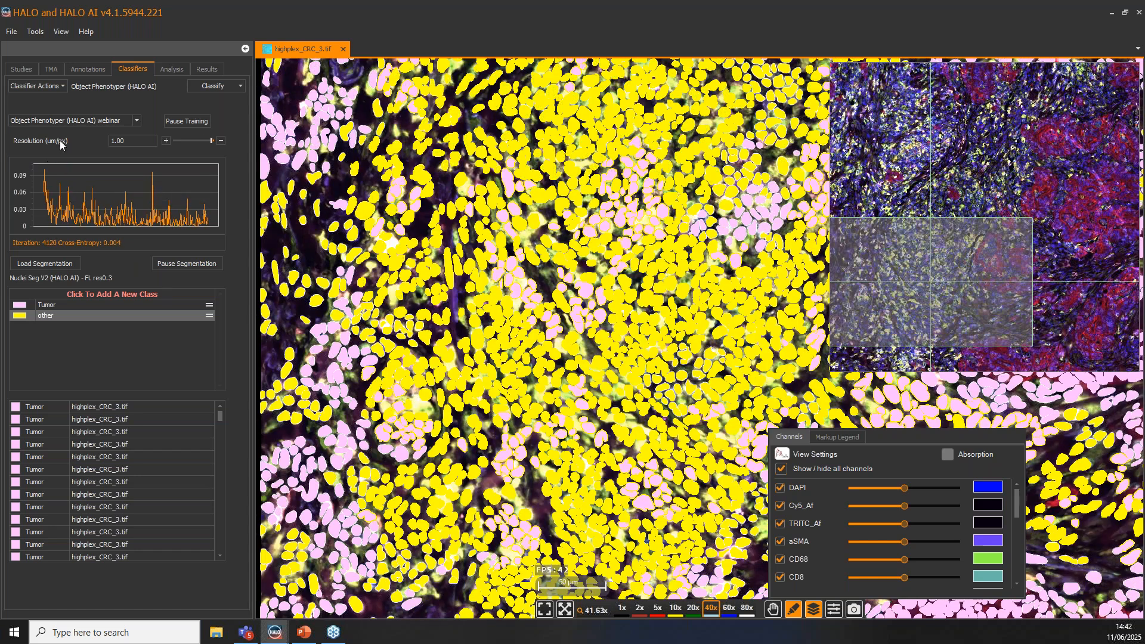
click(201, 125)
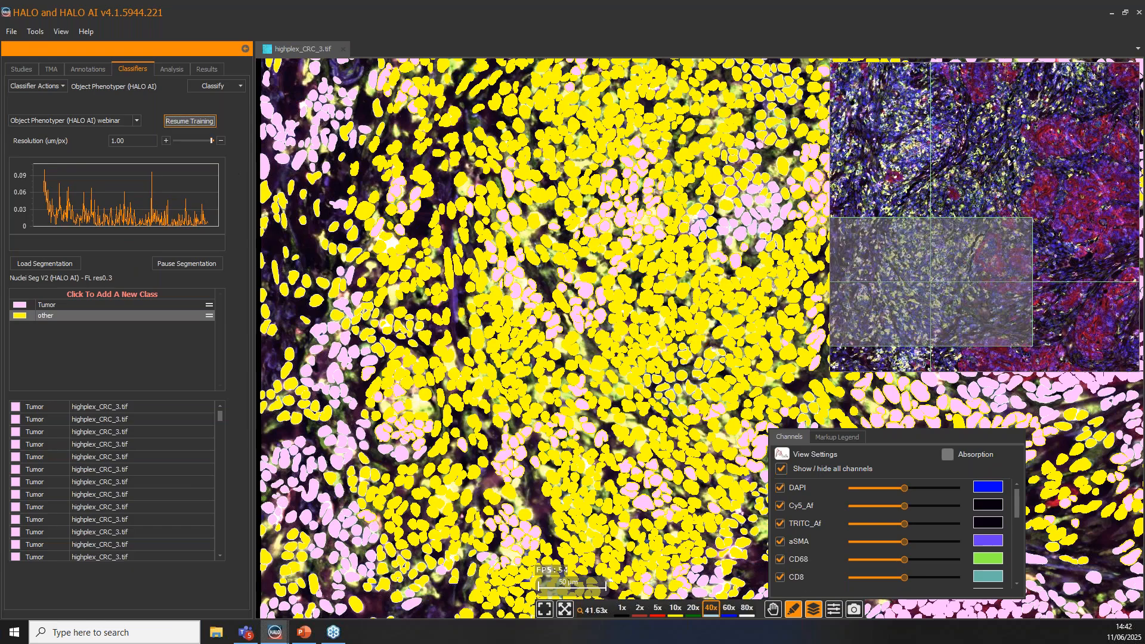
Switch to the PowerPoint presentation, start the slide show from the Software Demo slide and advance to Upcoming Conferences
key(alt+Tab)
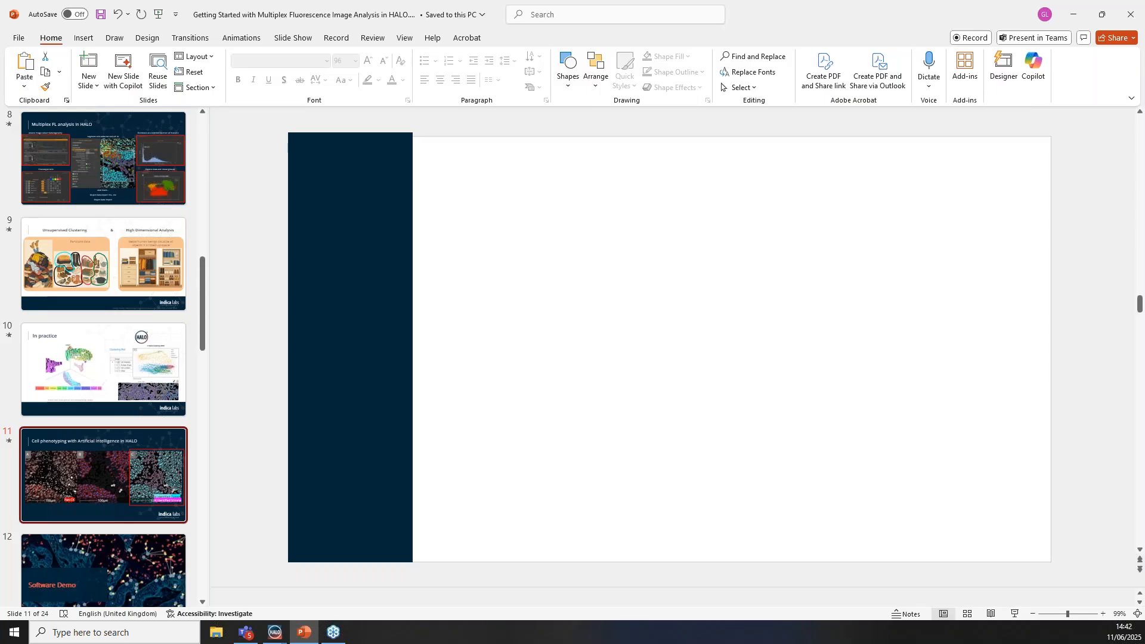
click(82, 559)
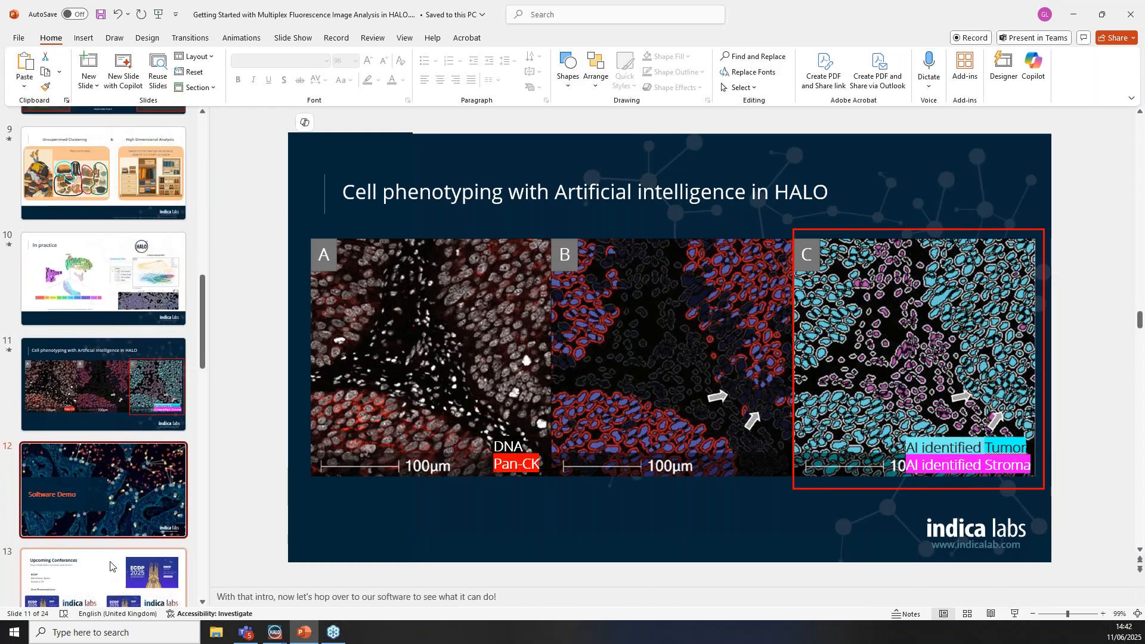
key(shift+F5)
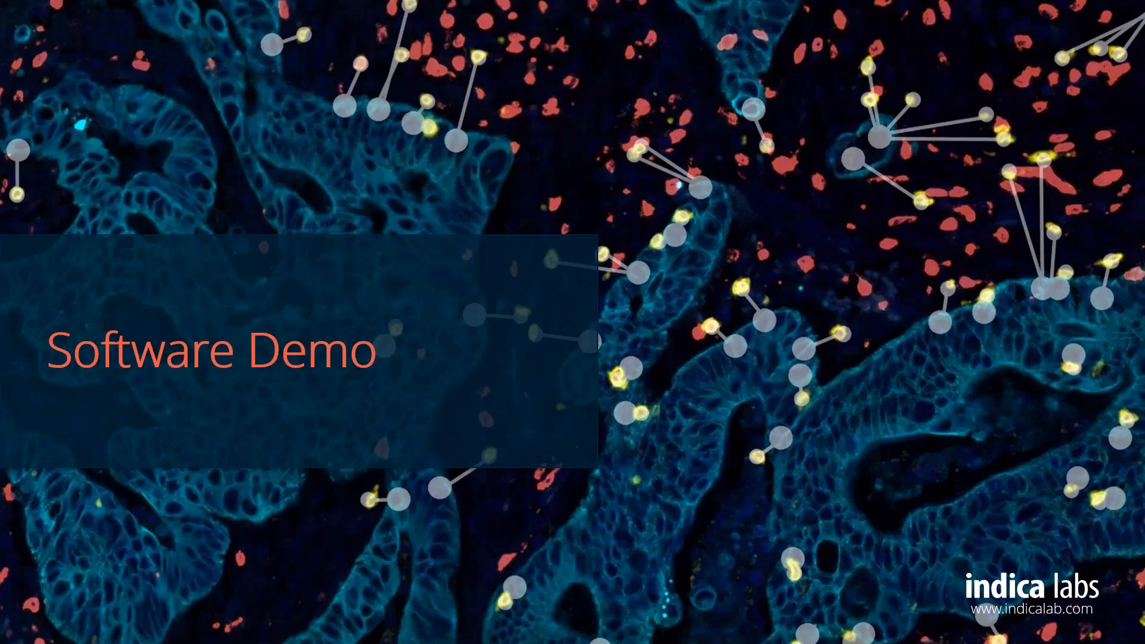
key(Right)
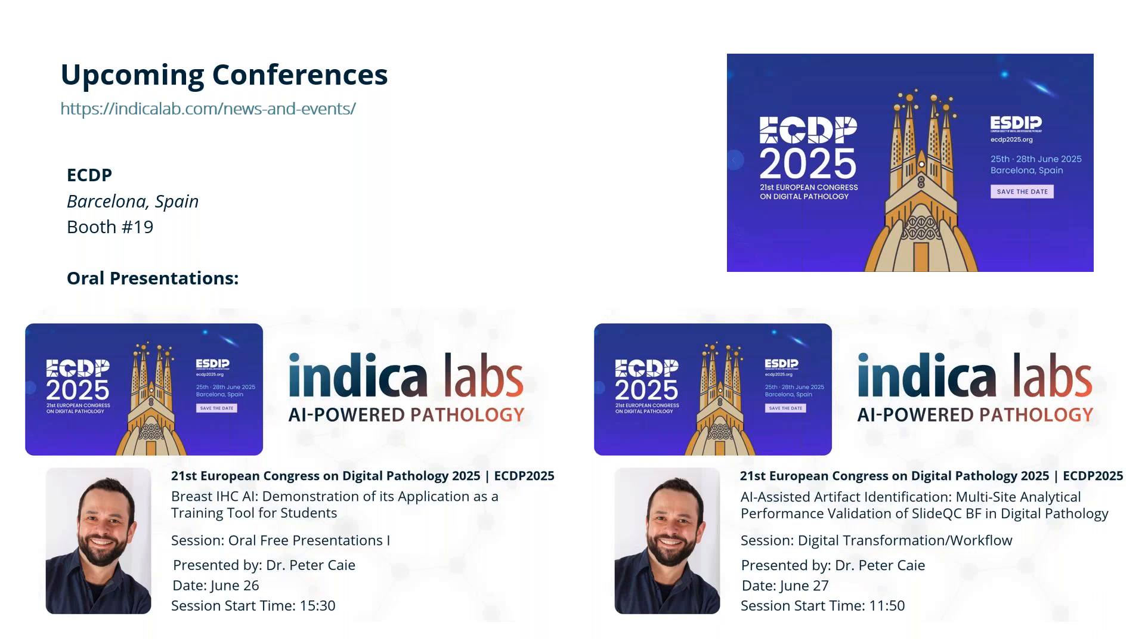